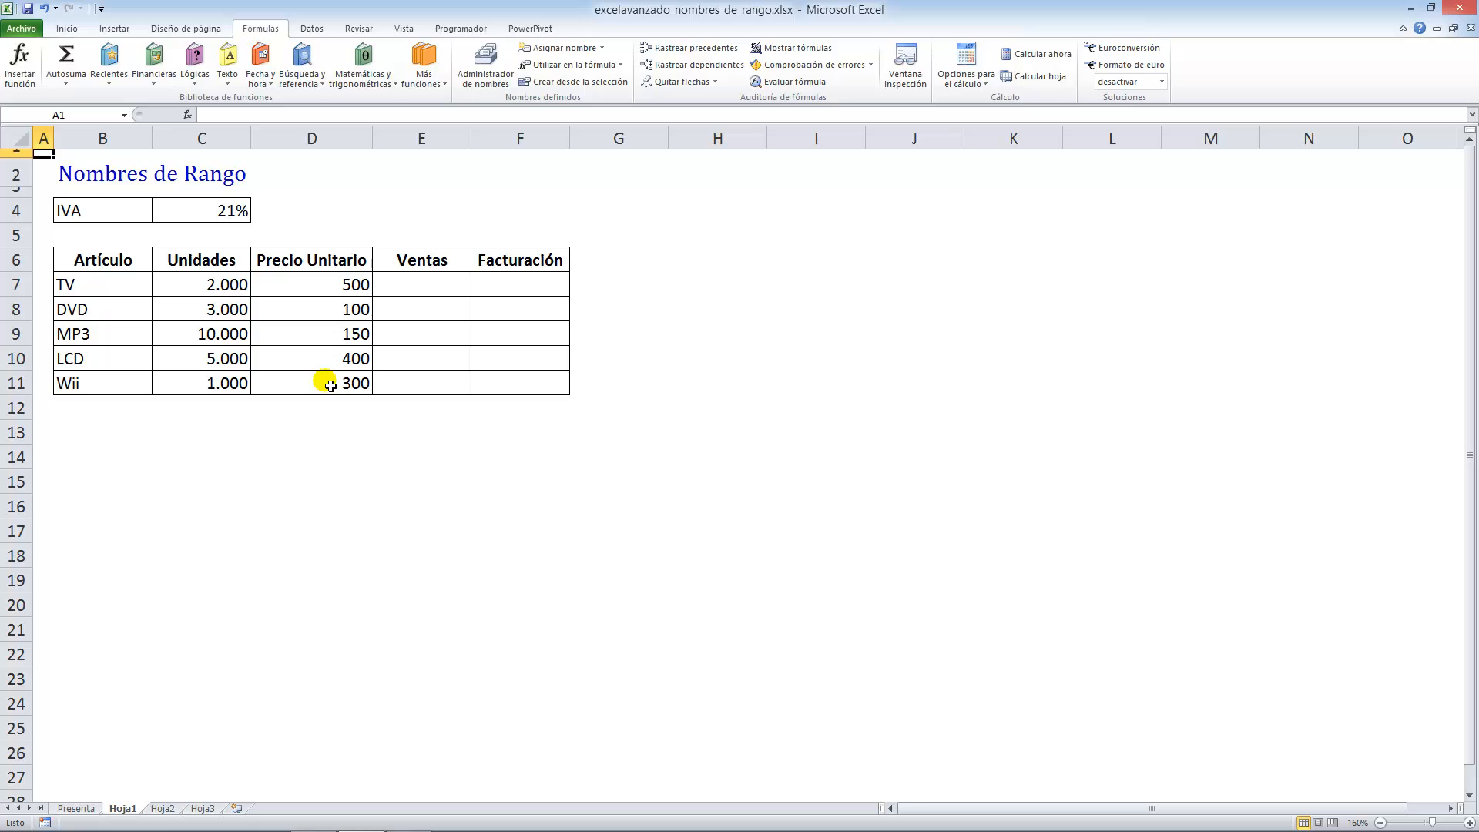
# - Calculate Ventas in E7 with the formula +C7*D7 and fill it down to E11
pyautogui.click(224, 332)
pyautogui.click(314, 330)
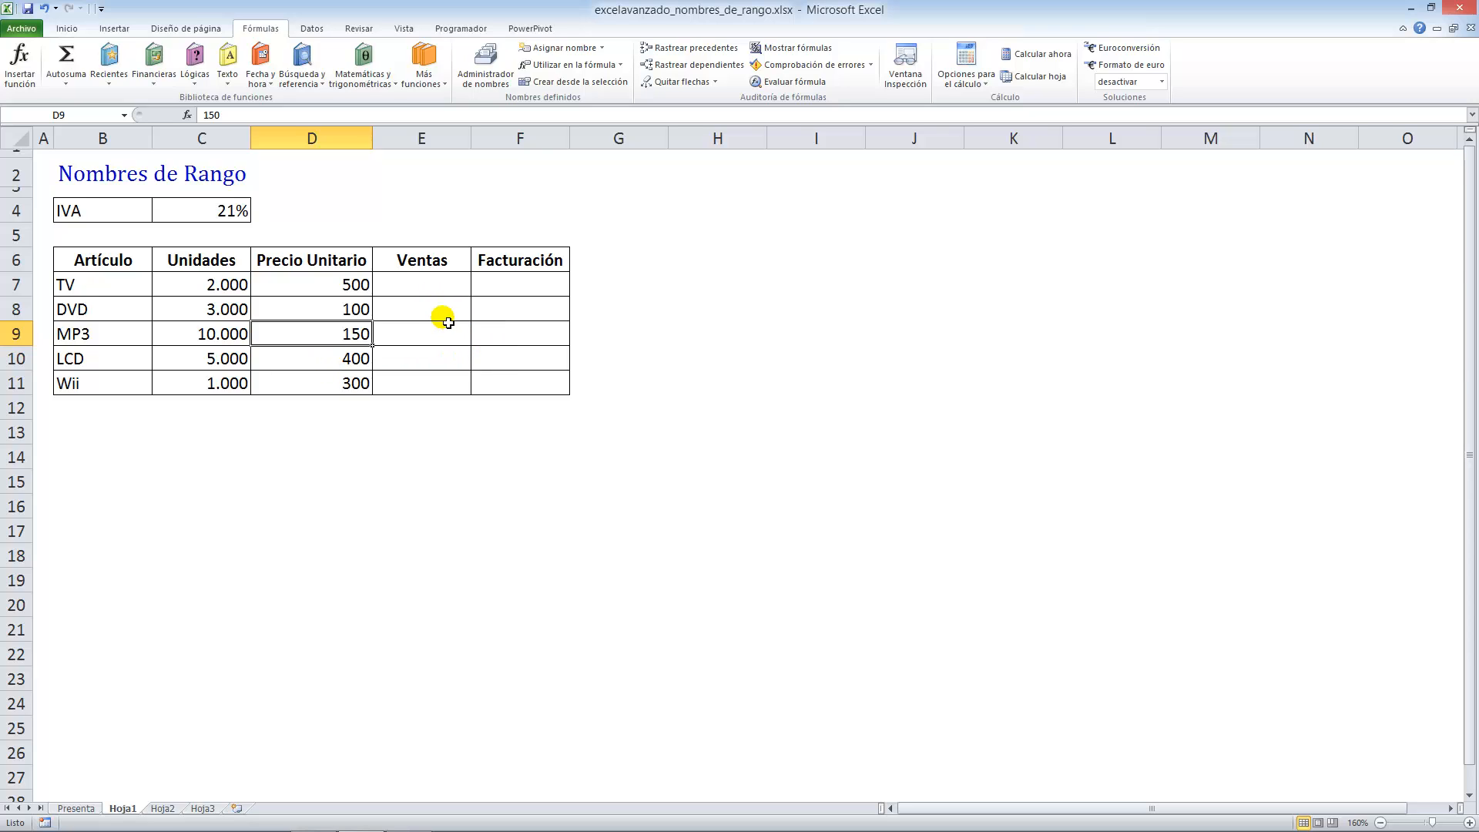
pyautogui.click(432, 291)
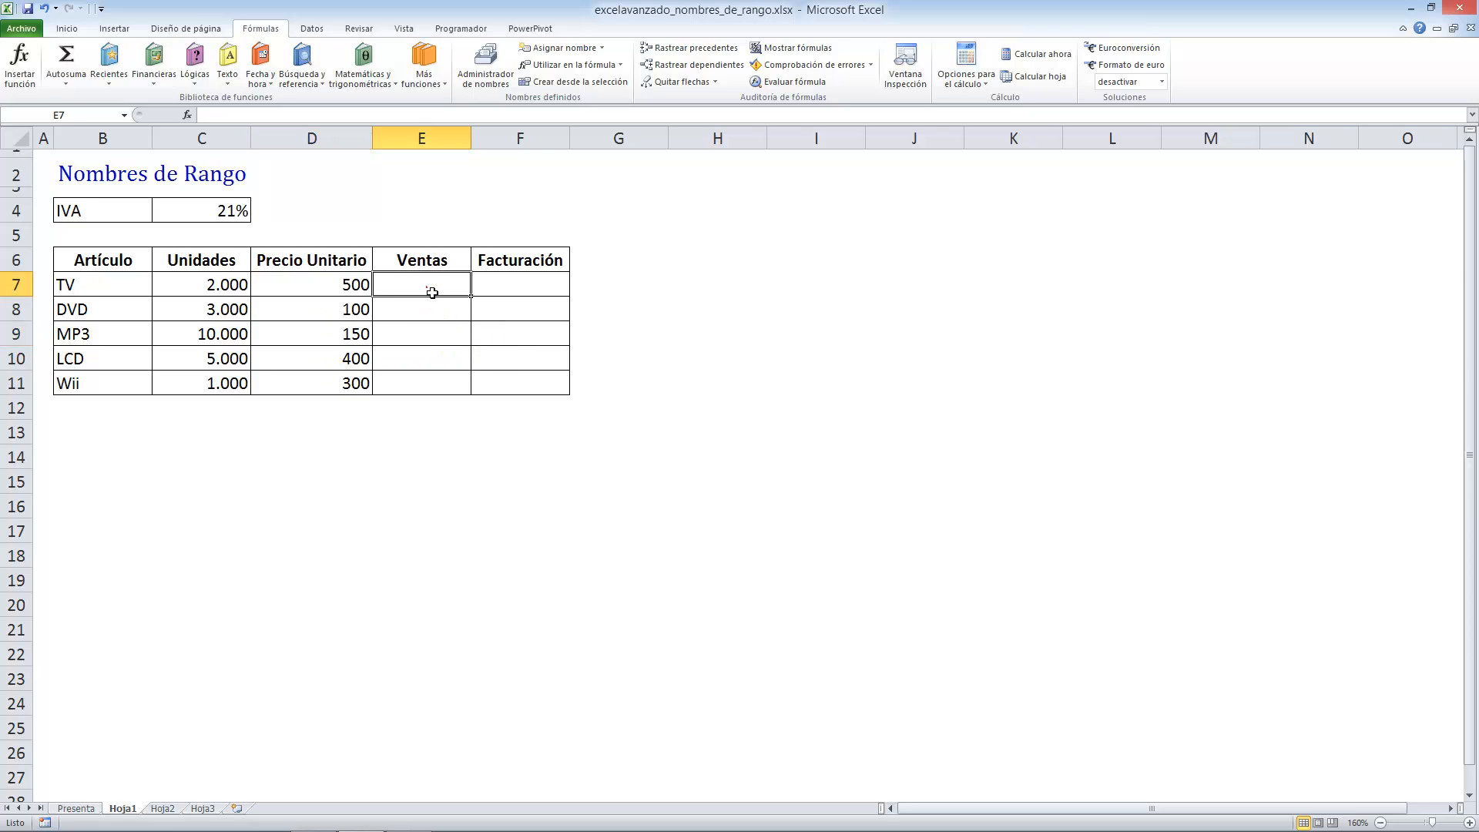
pyautogui.write('+')
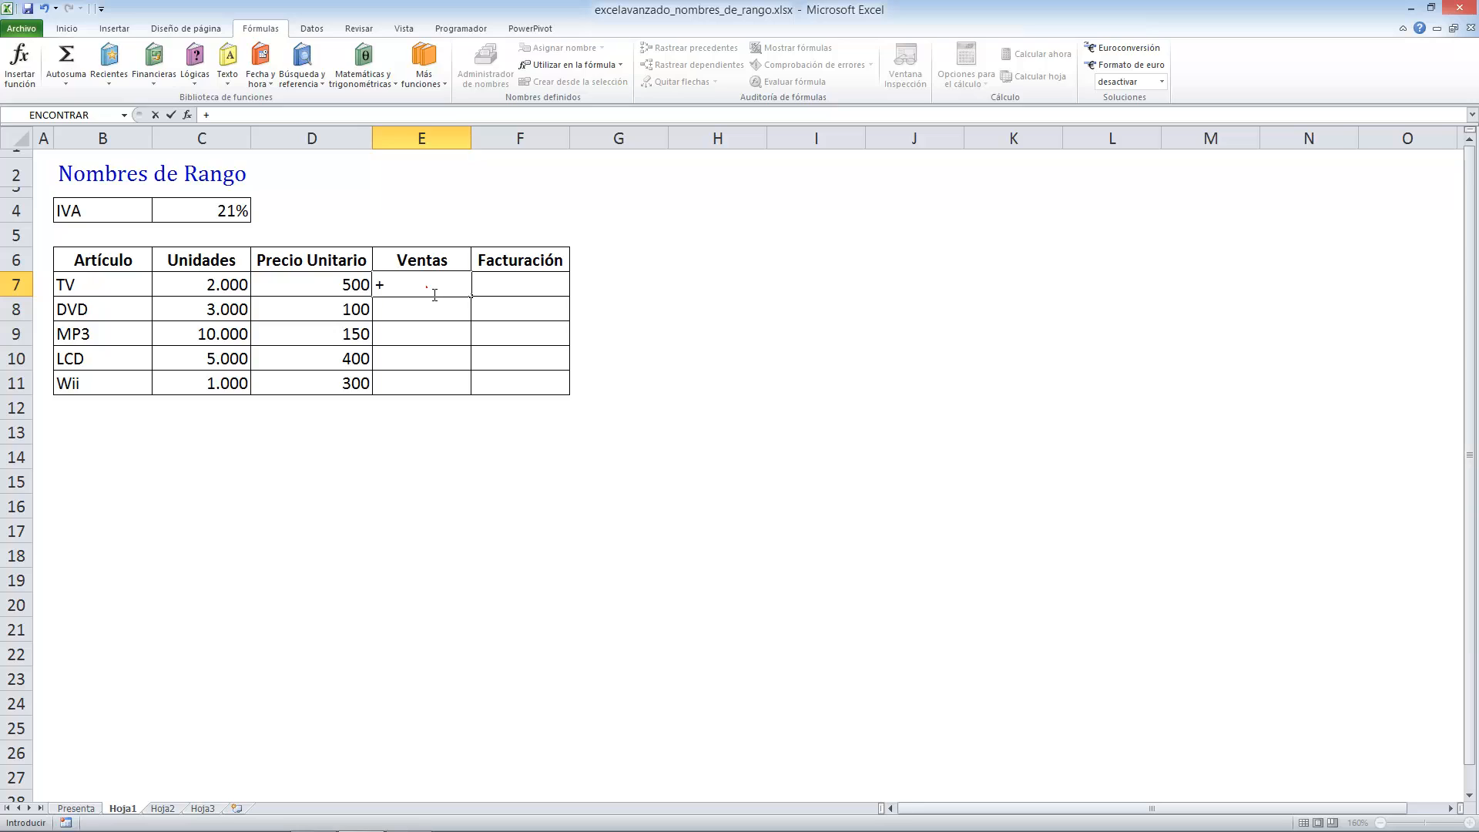
pyautogui.press('Left')
pyautogui.press('Left')
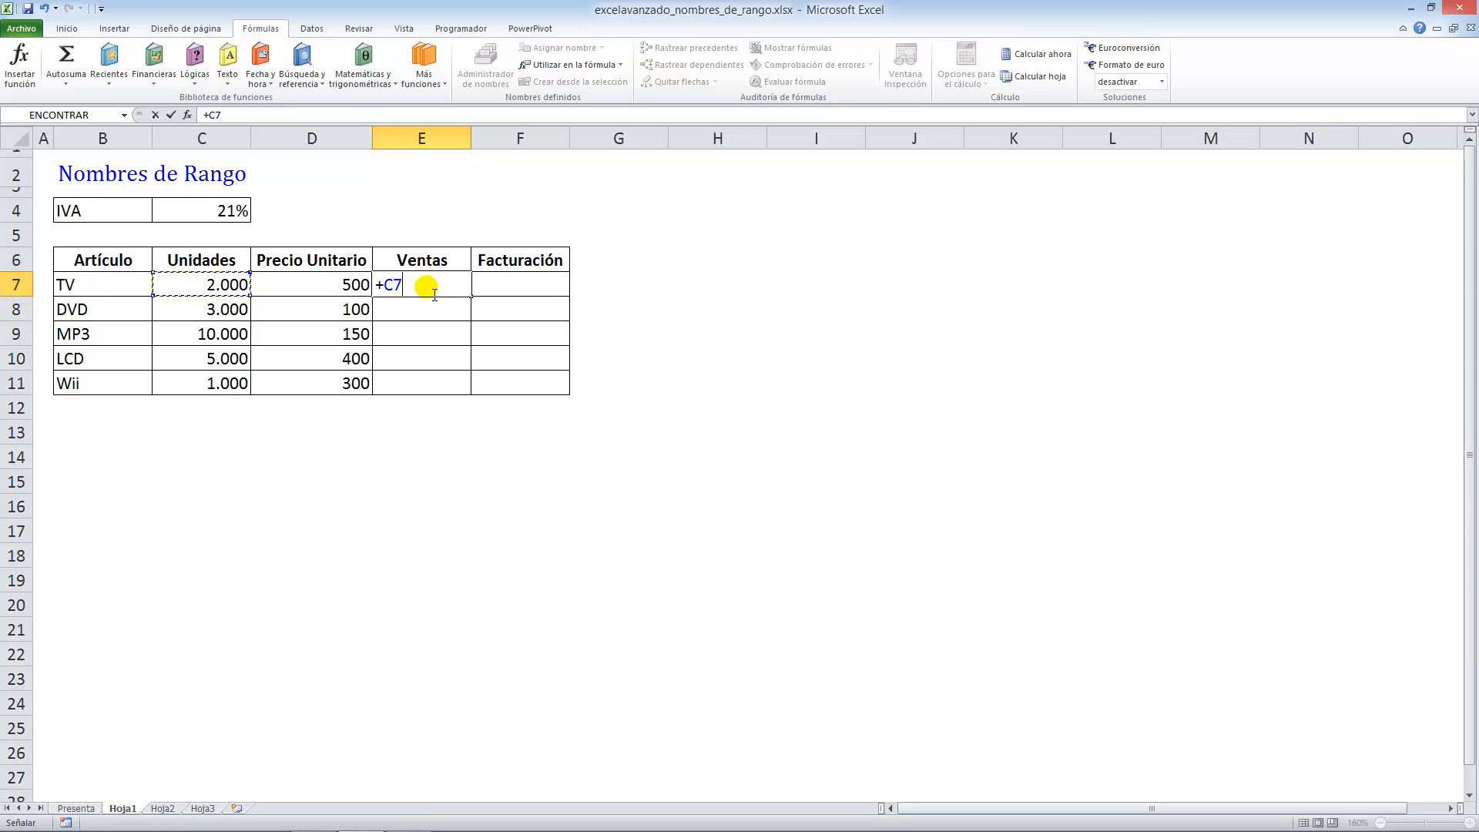
pyautogui.write('*')
pyautogui.press('Left')
pyautogui.press('Return')
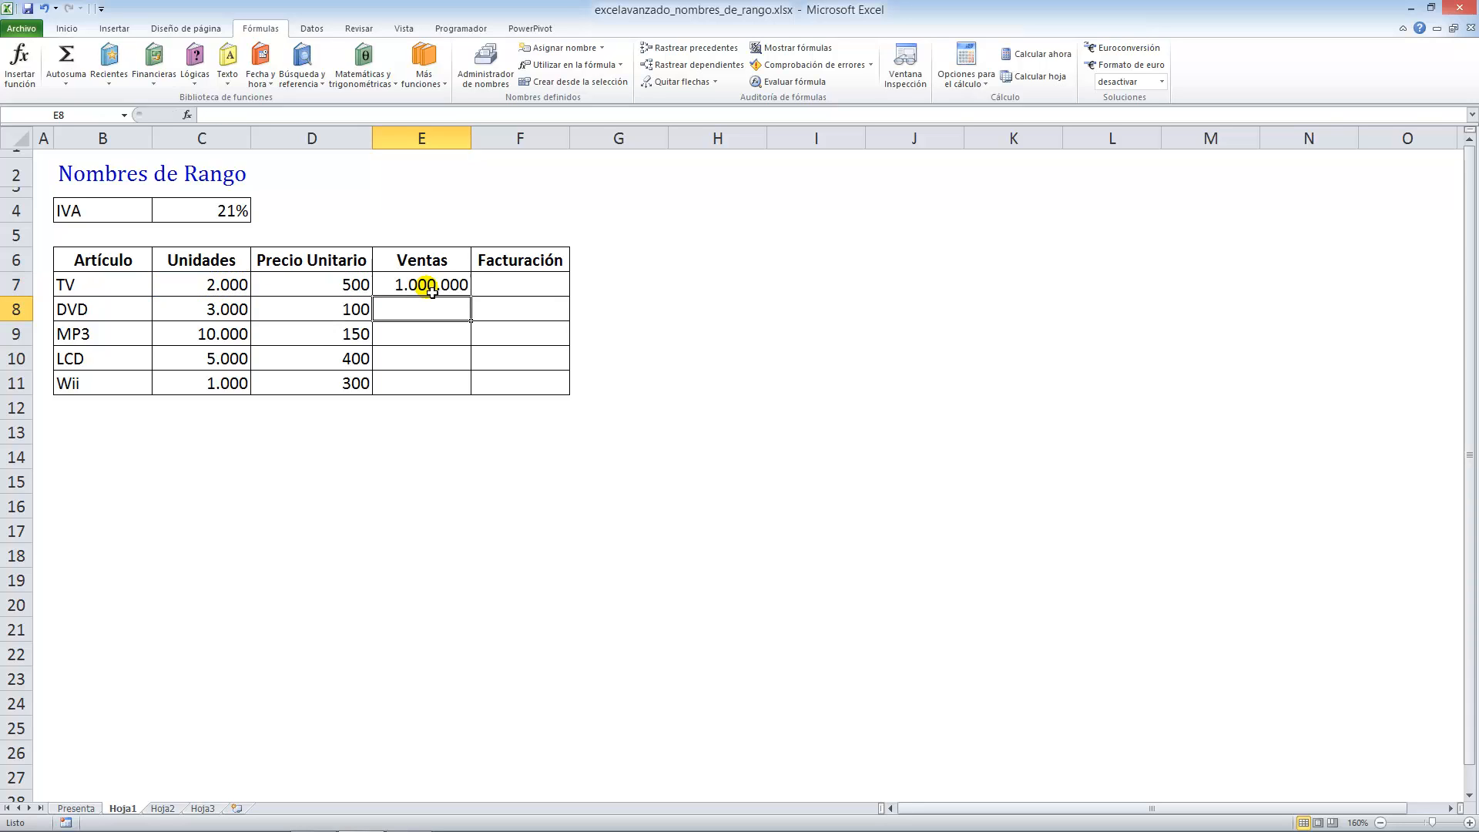
pyautogui.click(431, 290)
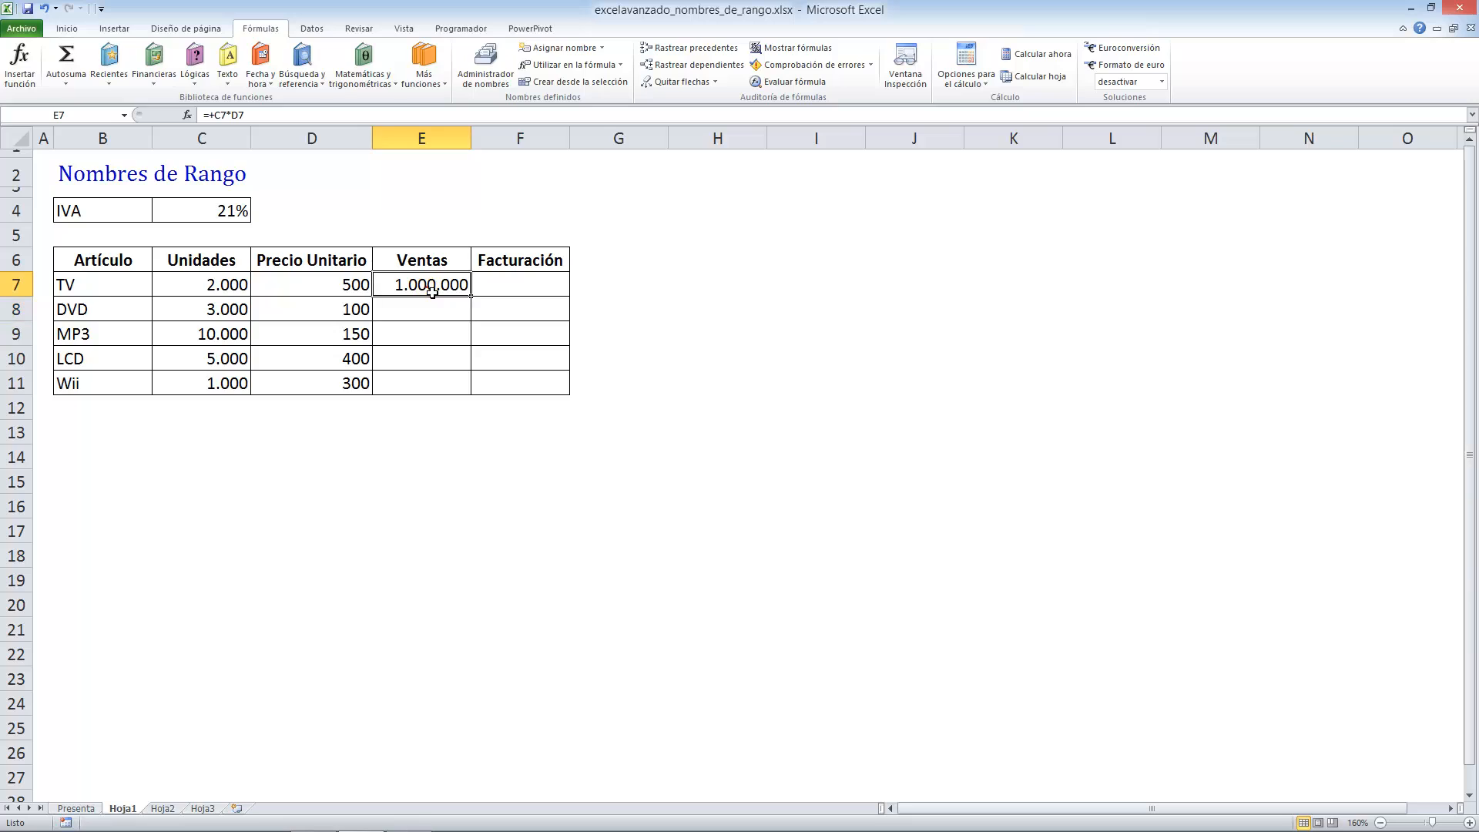
pyautogui.doubleClick(471, 298)
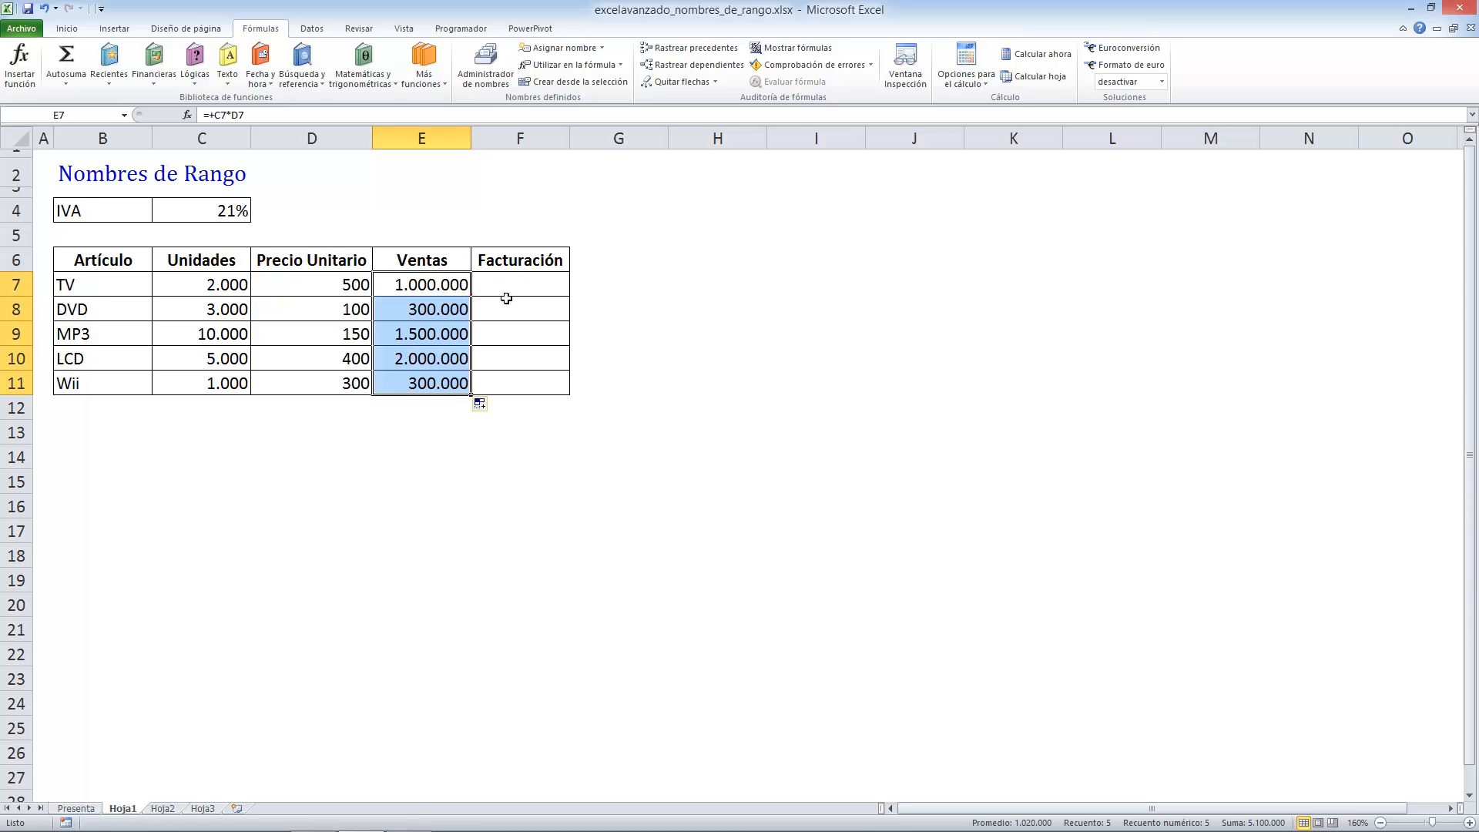
# - Calculate Facturación in F7 with the formula +E7*(1+$C$4), keeping the IVA reference absolute, and fill it down to F11
pyautogui.click(508, 286)
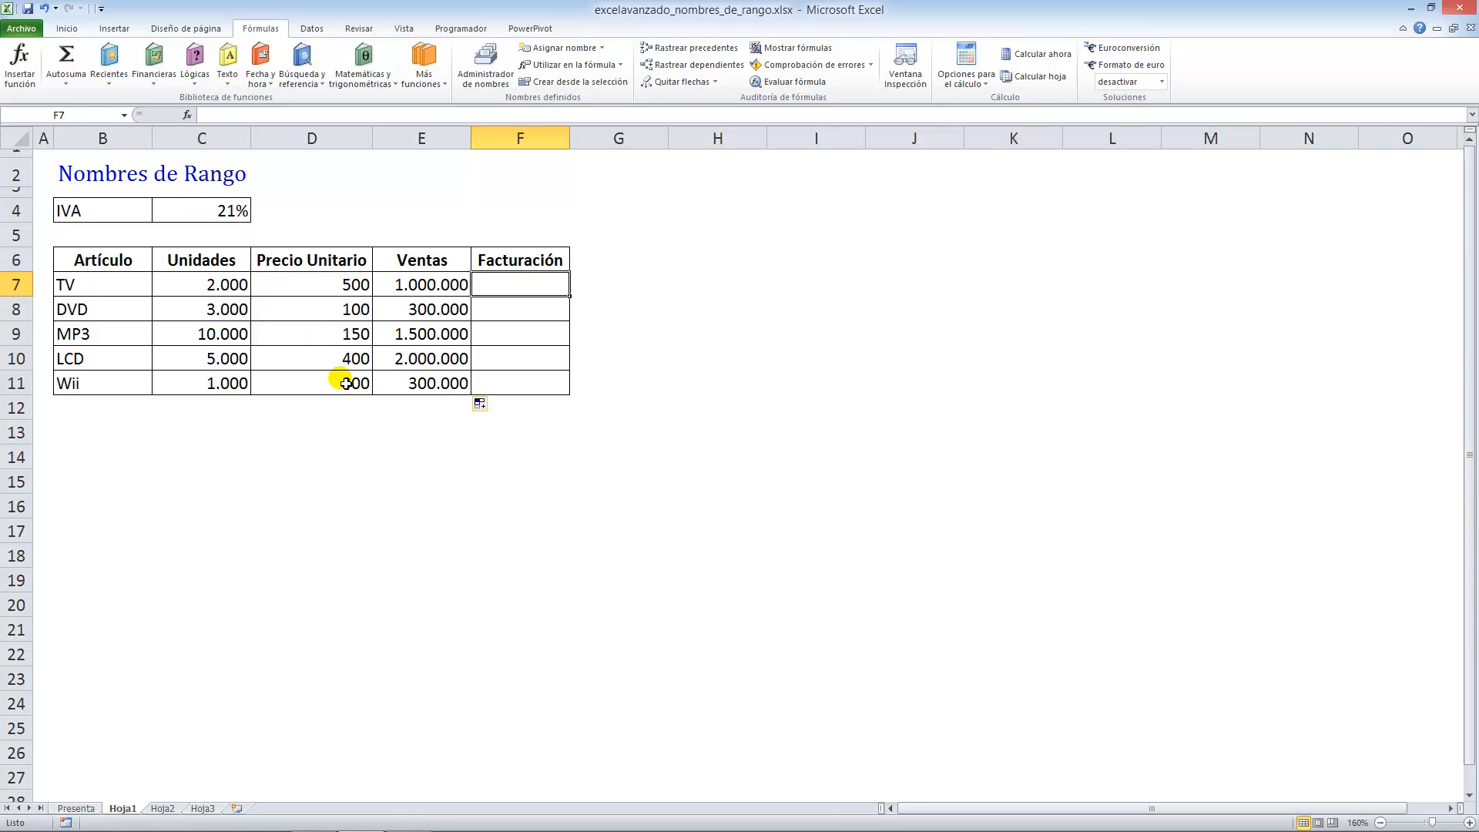
pyautogui.write('+')
pyautogui.press('Left')
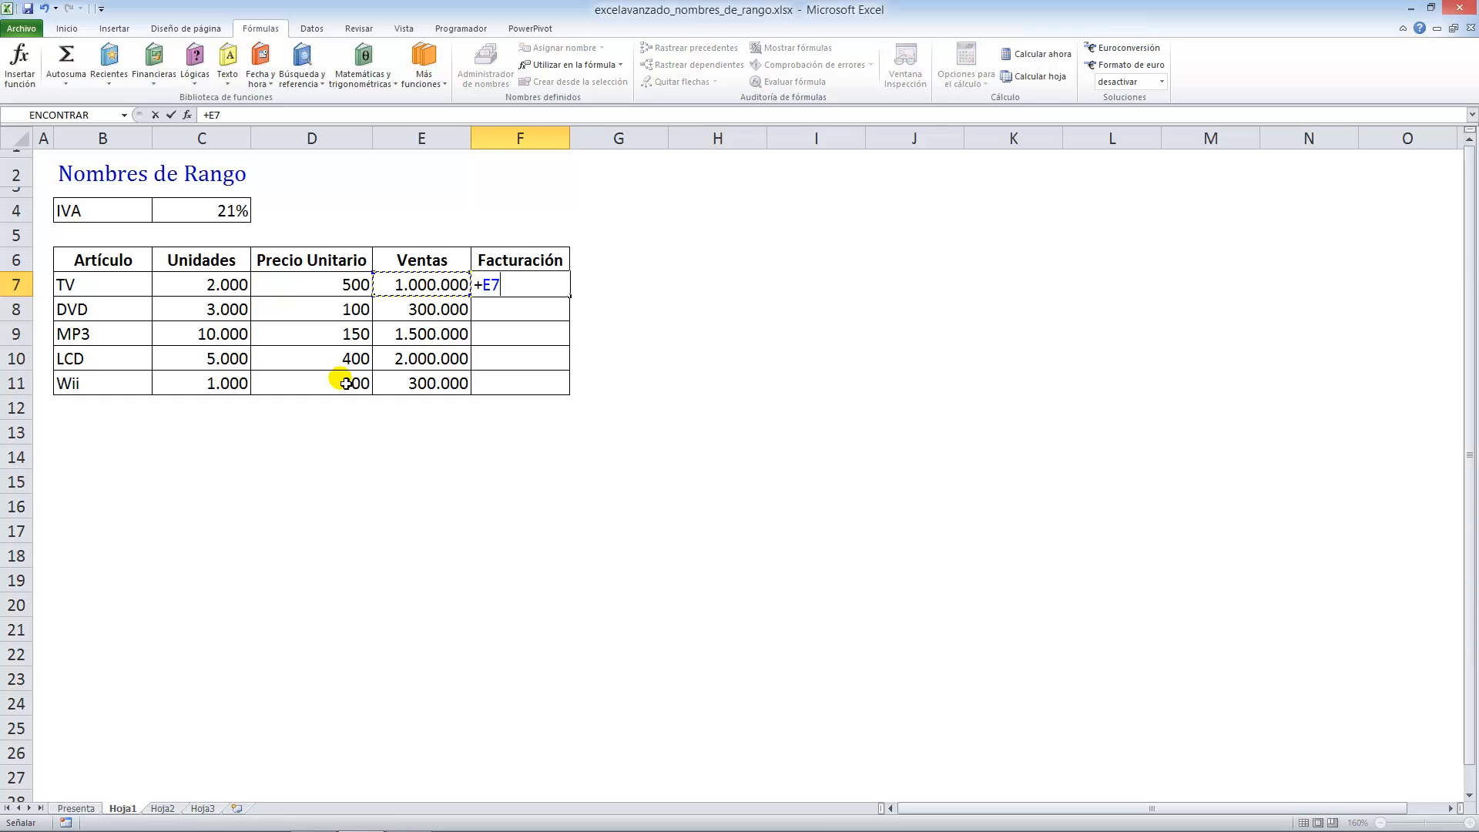
pyautogui.write('*(1+')
pyautogui.click(219, 212)
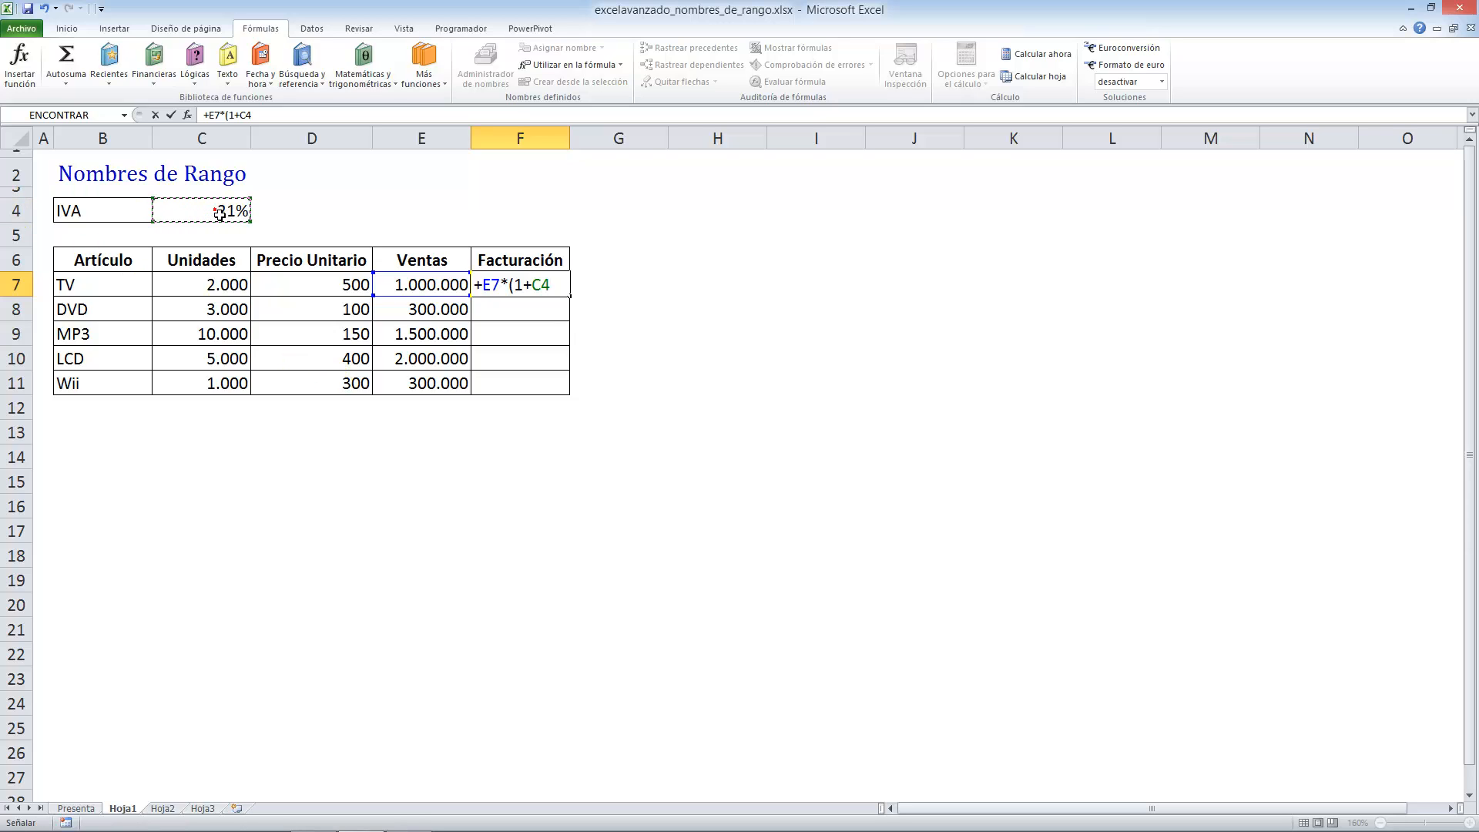
pyautogui.click(219, 213)
pyautogui.press('F4')
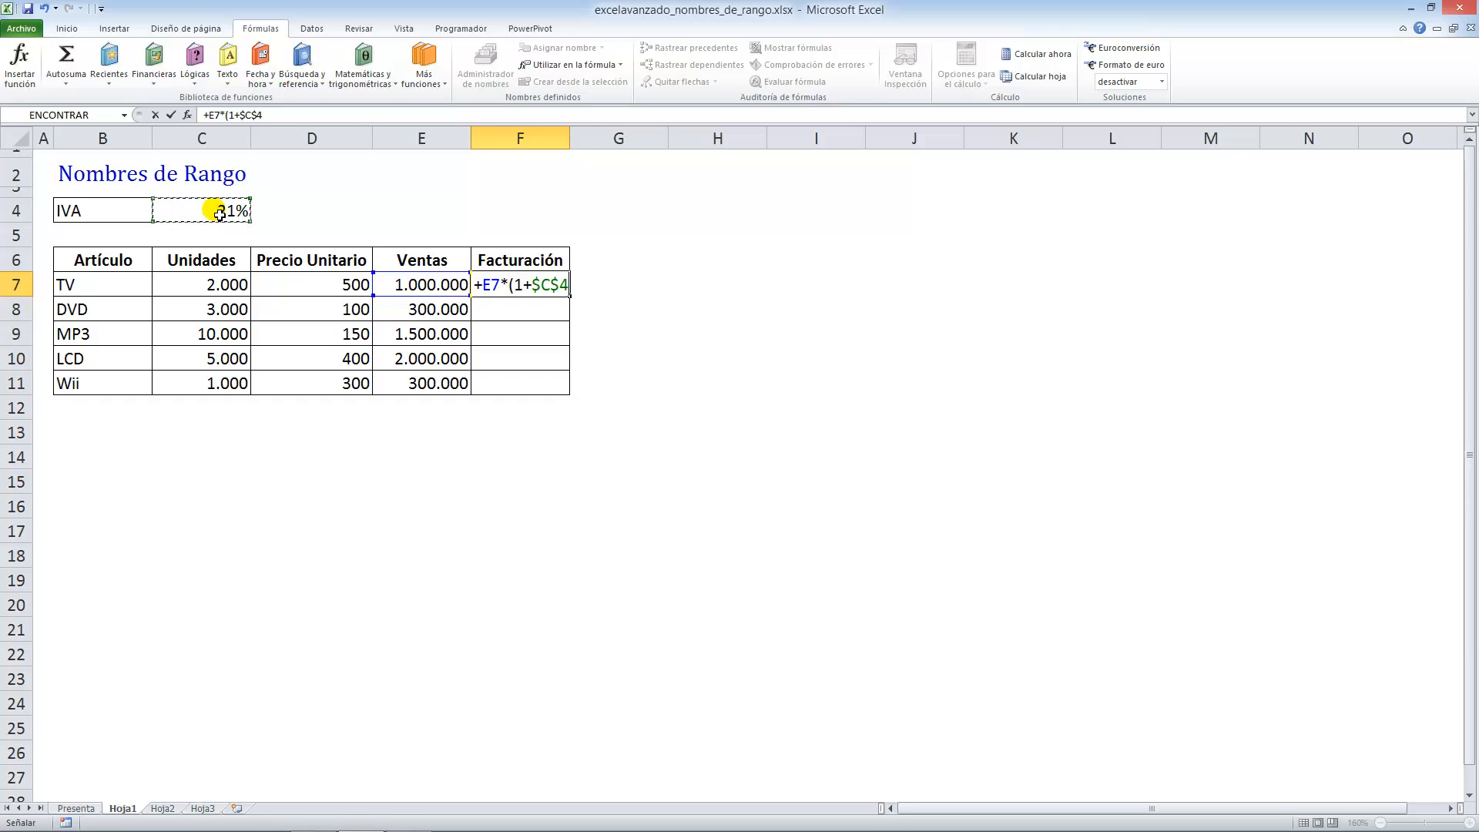
pyautogui.write(')')
pyautogui.press('Return')
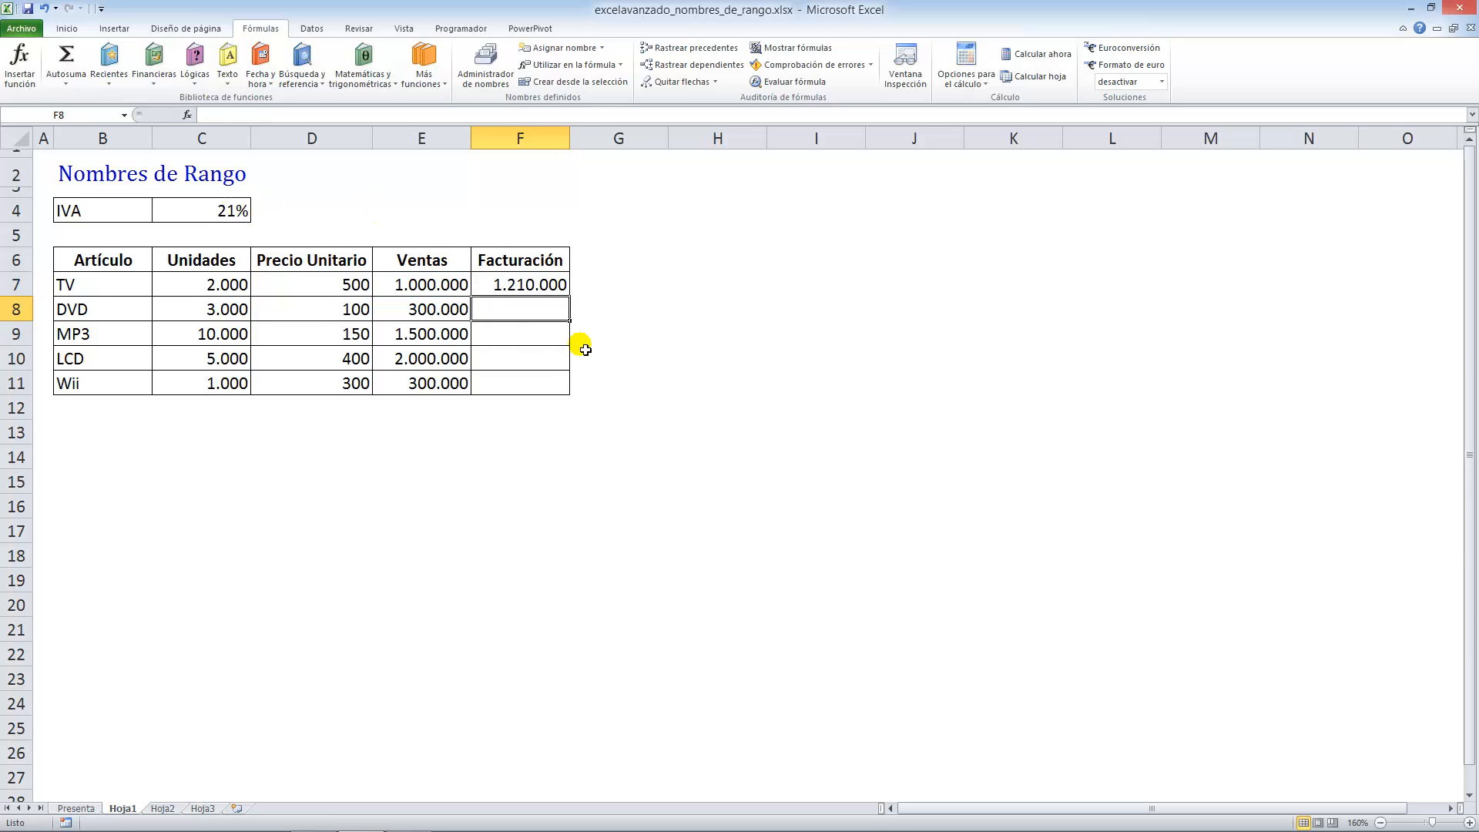
pyautogui.click(543, 284)
pyautogui.doubleClick(570, 297)
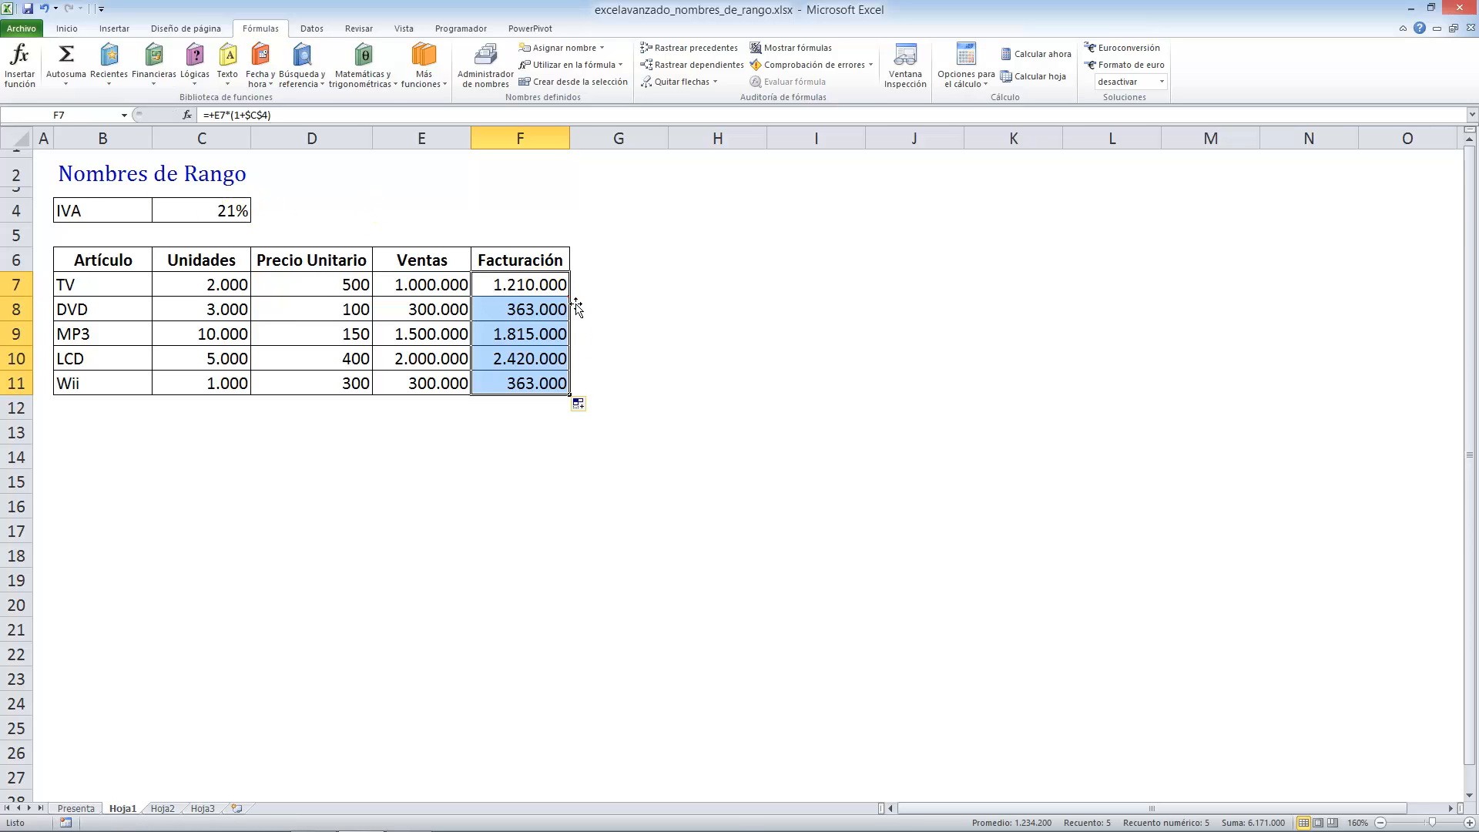
# - Add the label "Total" in B13 and apply borders to all cells of B13:F13
pyautogui.click(83, 431)
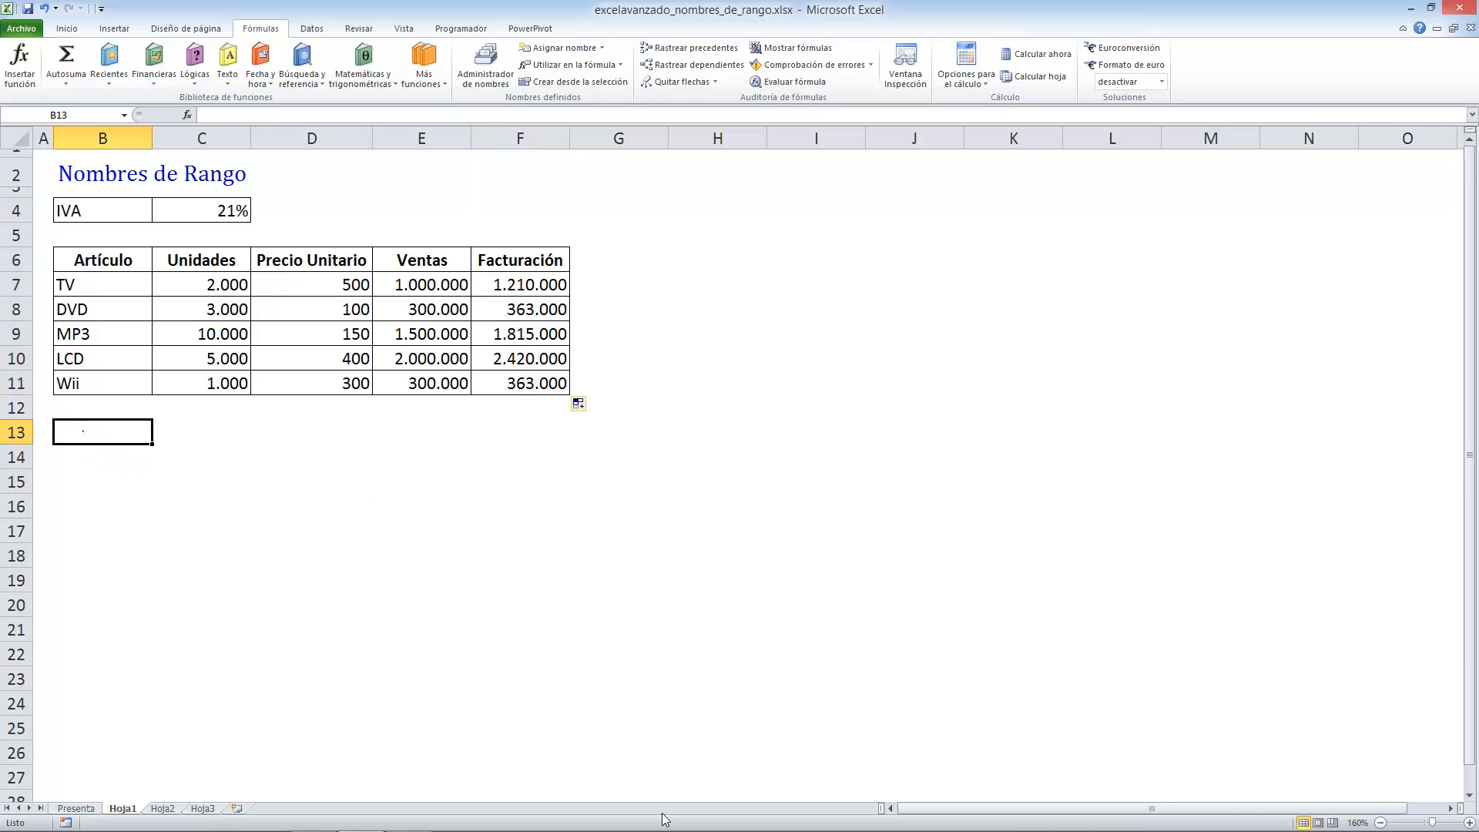
pyautogui.write('Total')
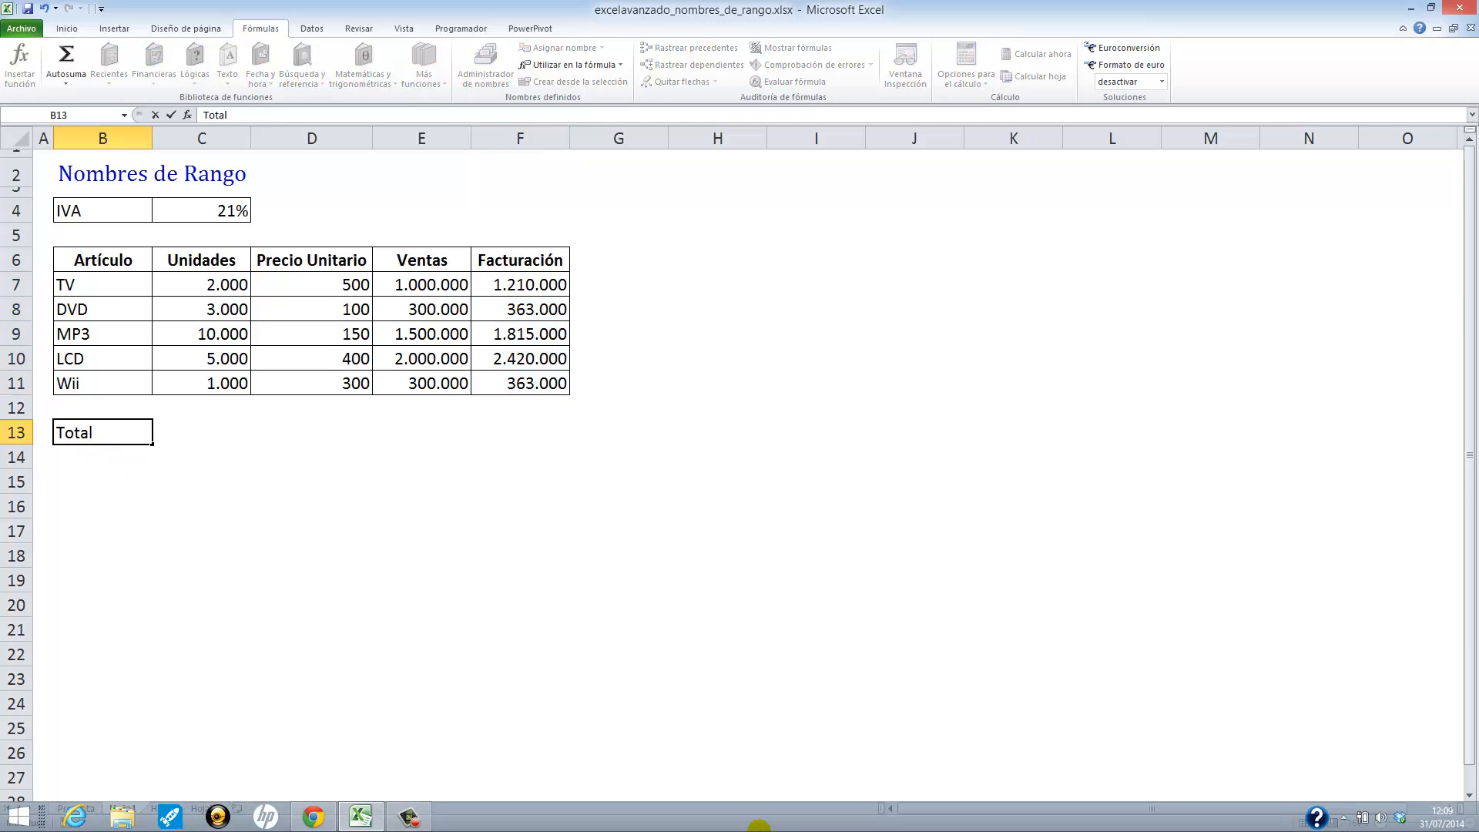
pyautogui.press('Return')
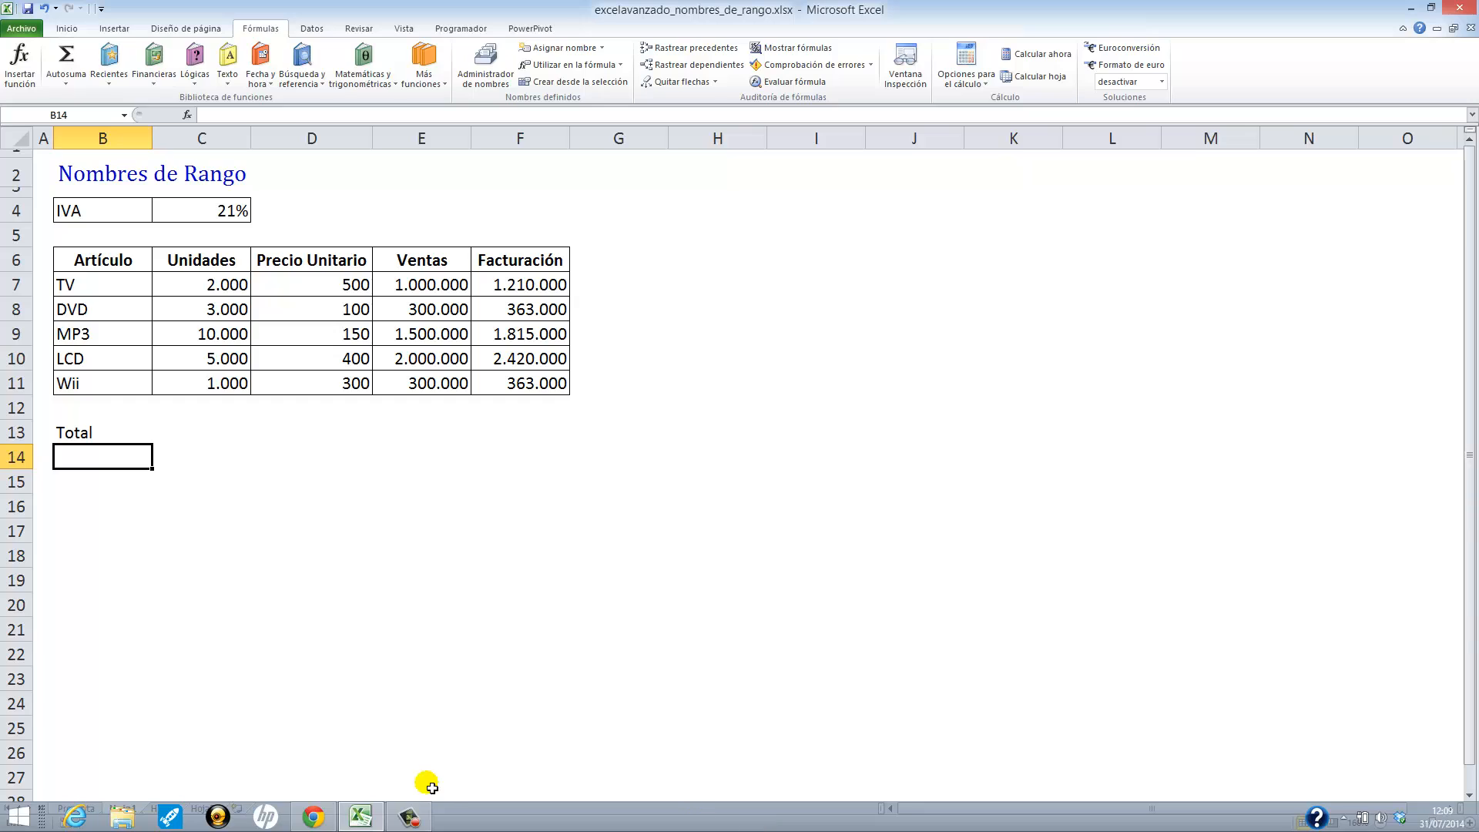
pyautogui.moveTo(99, 434); pyautogui.dragTo(505, 428)
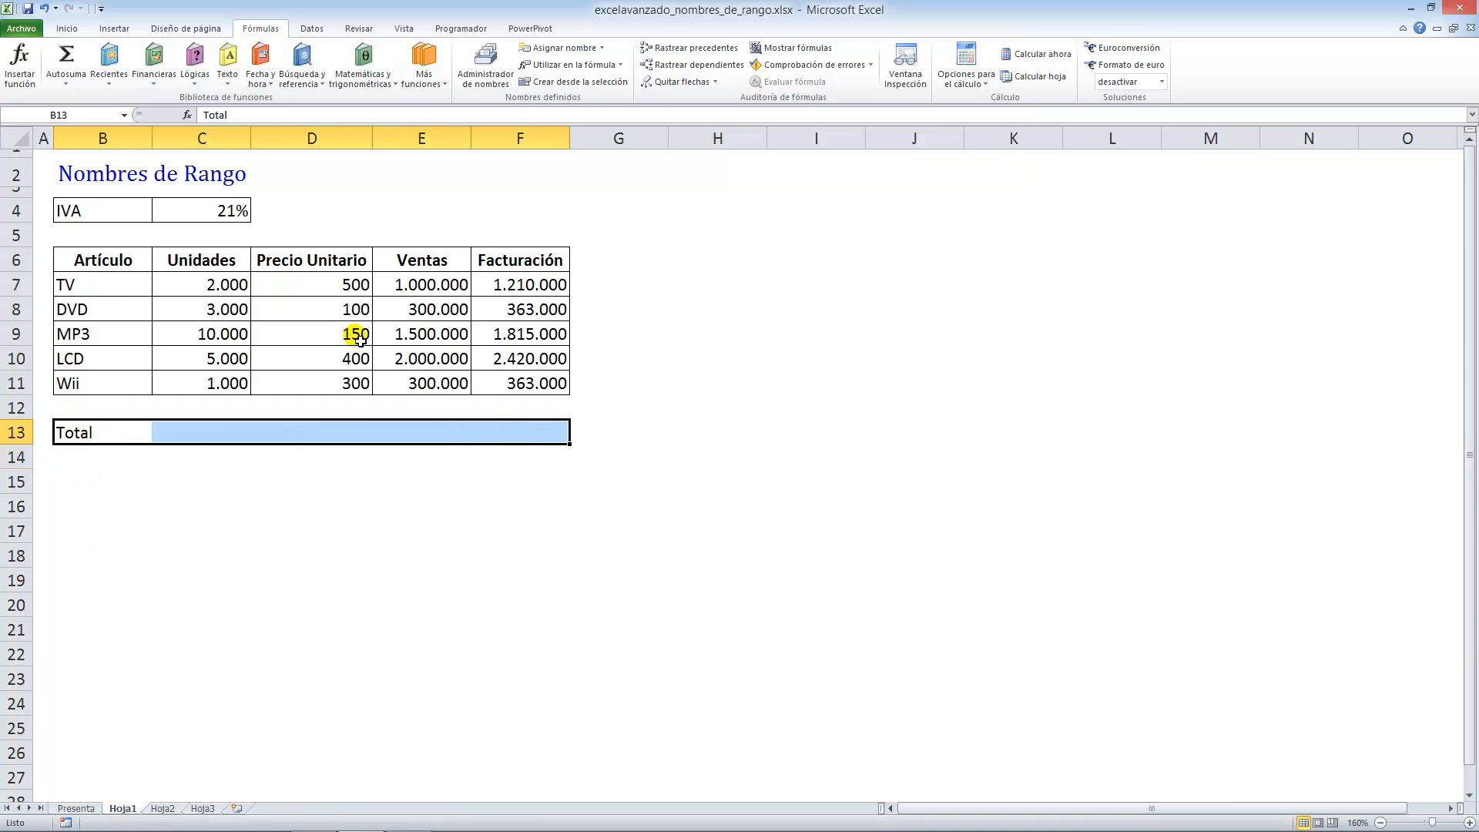
pyautogui.click(69, 31)
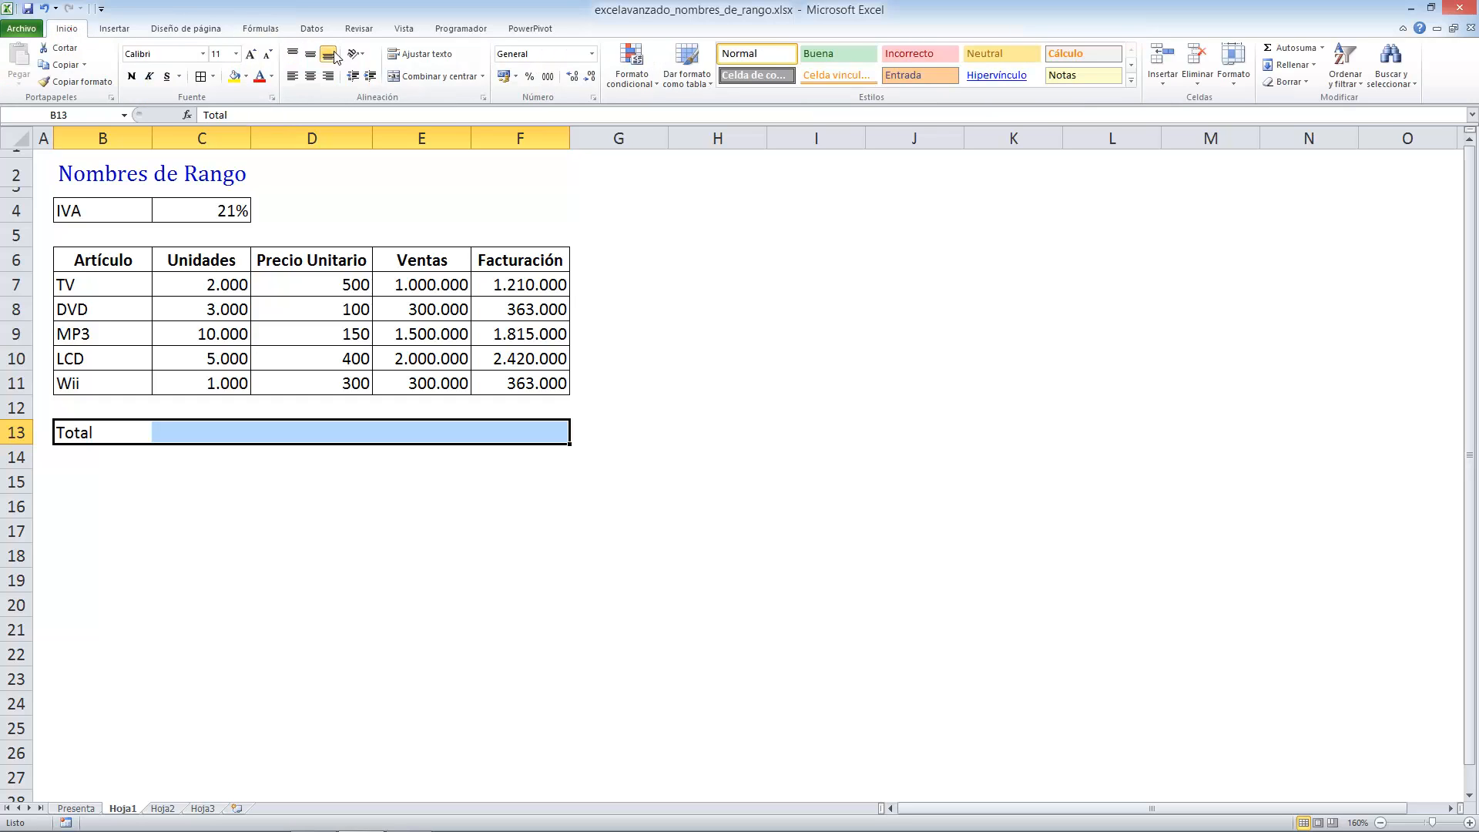
pyautogui.click(201, 76)
# - Sum the Unidades in C13 with =SUMA(C7:C11) and fill the formula across to F13
pyautogui.click(222, 441)
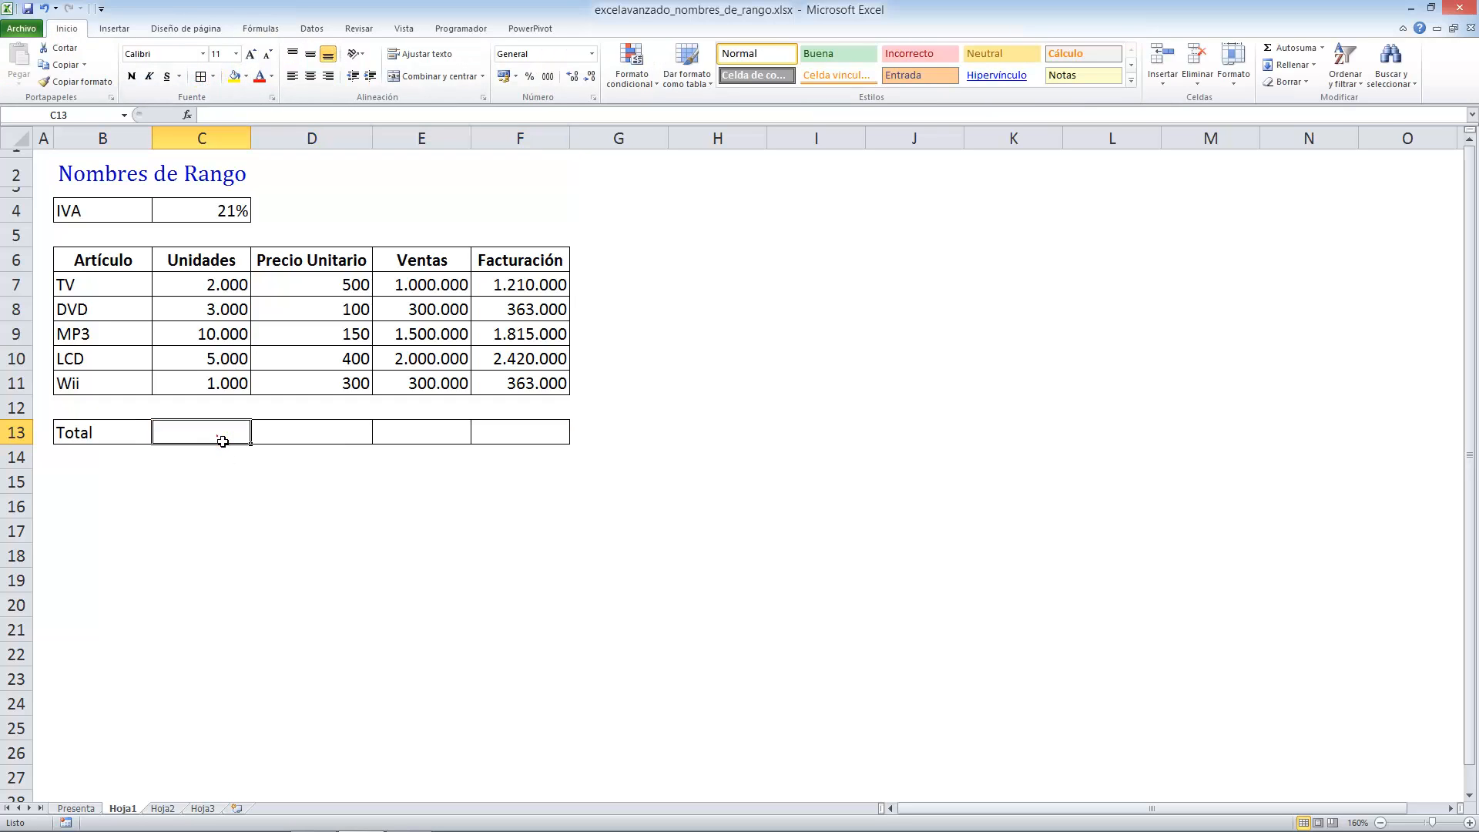
pyautogui.write('=suma(')
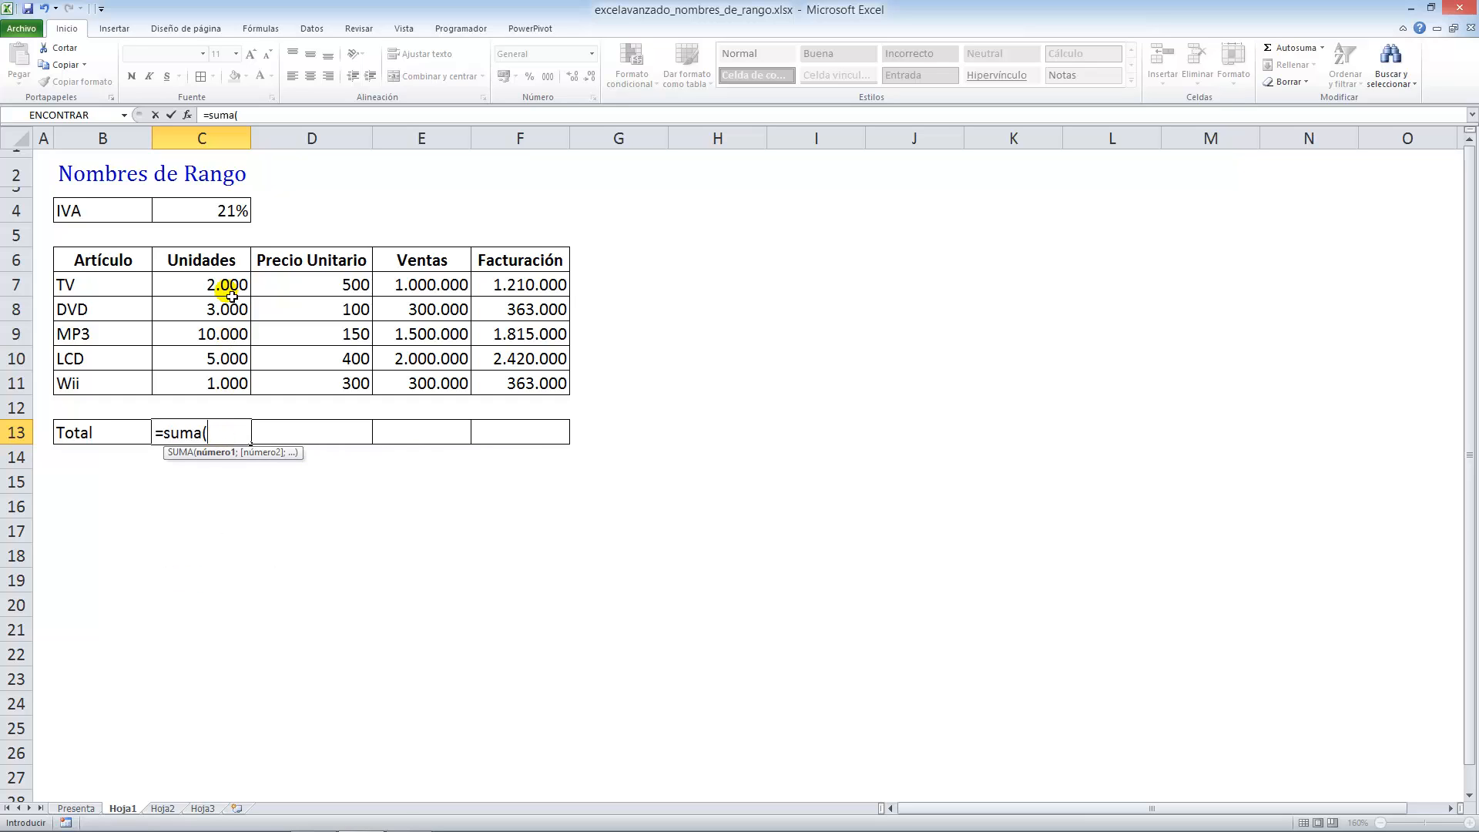
pyautogui.moveTo(223, 291); pyautogui.dragTo(226, 385)
pyautogui.press('Return')
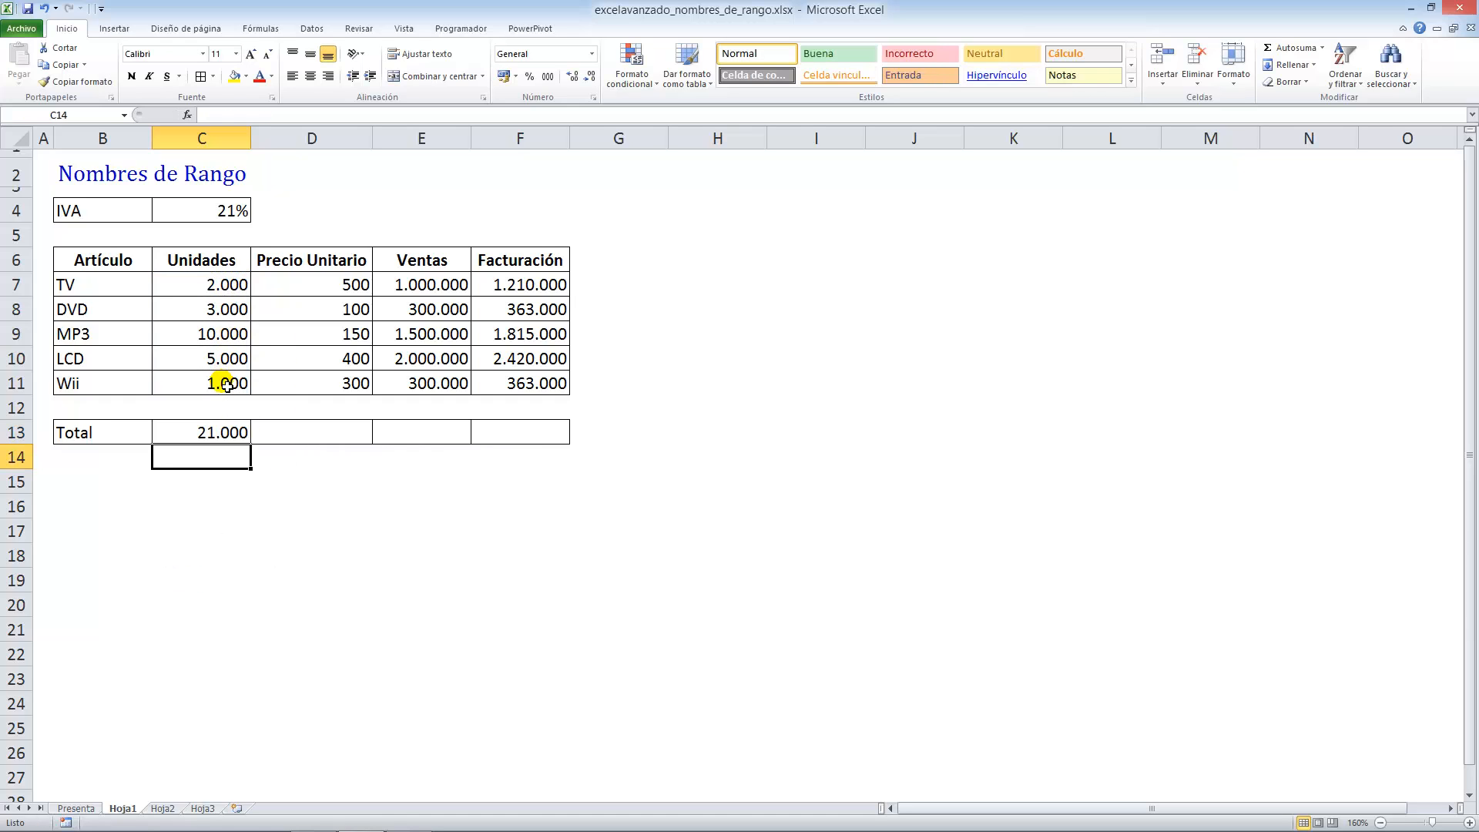
pyautogui.click(223, 435)
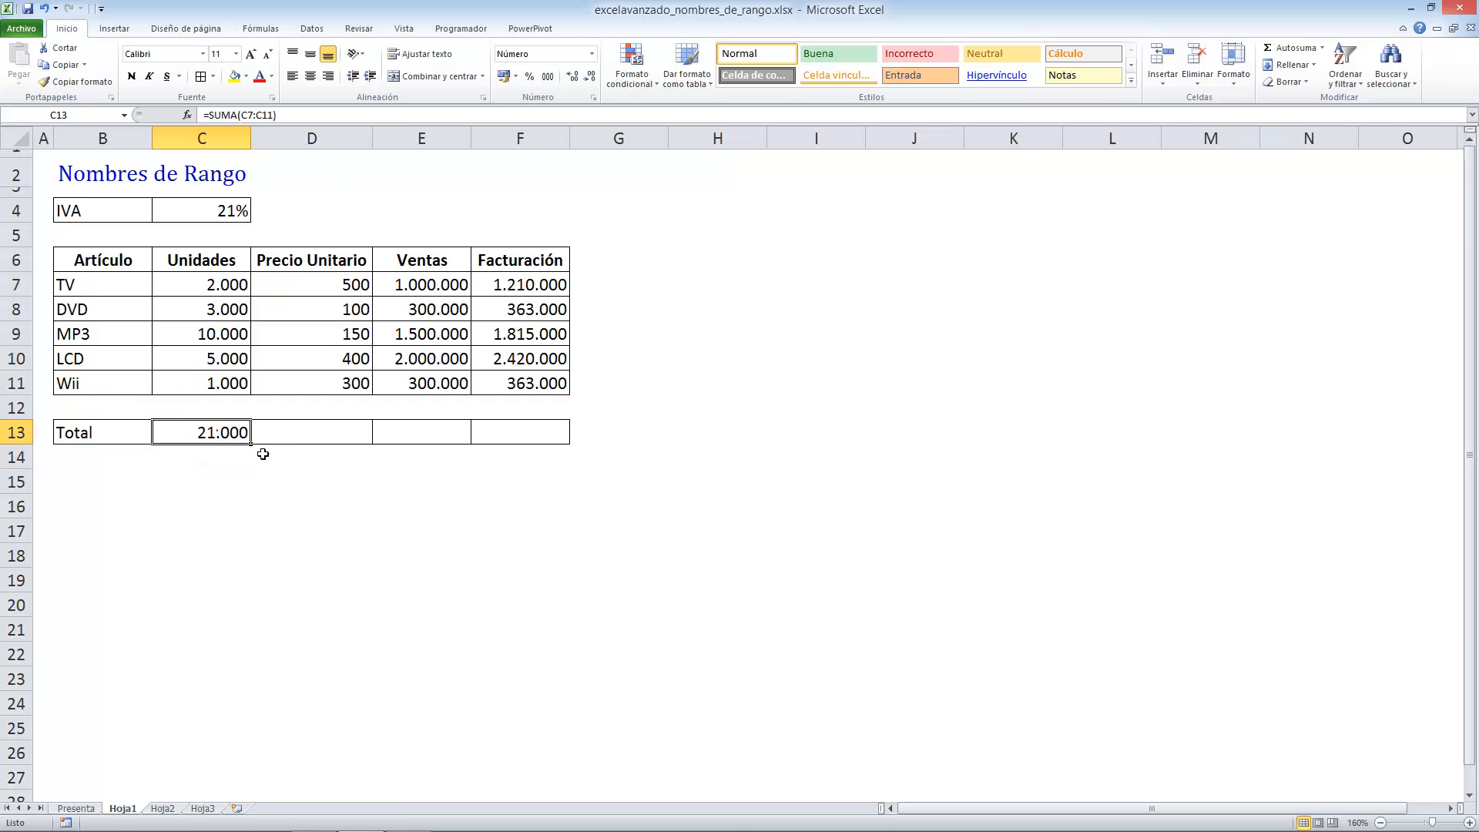
pyautogui.moveTo(255, 445); pyautogui.dragTo(541, 436)
pyautogui.click(542, 484)
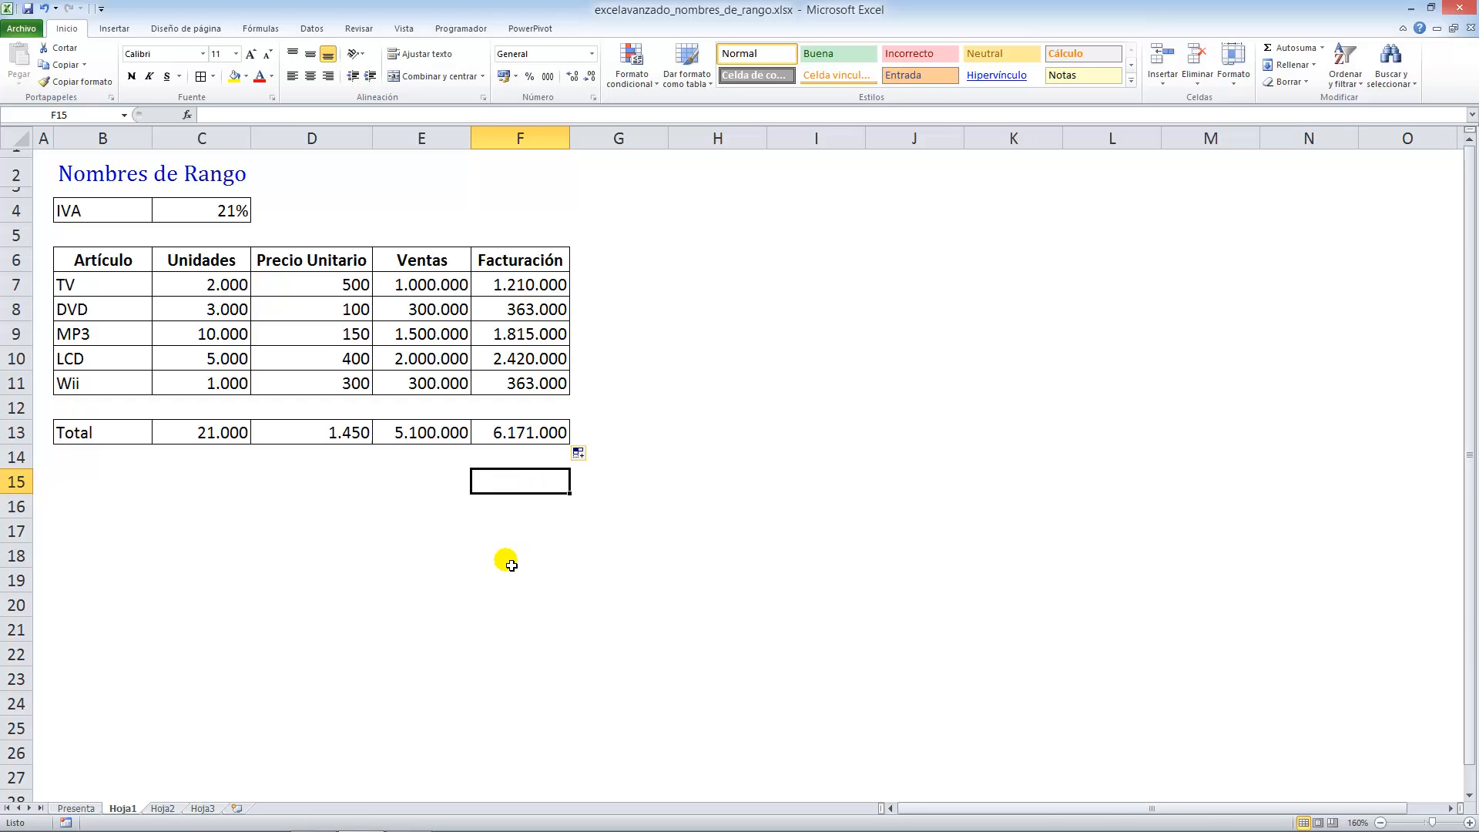
# - Clear the total formulas in C13:F13 and the Ventas and Facturación formulas in E7:F11
pyautogui.moveTo(221, 432); pyautogui.dragTo(488, 437)
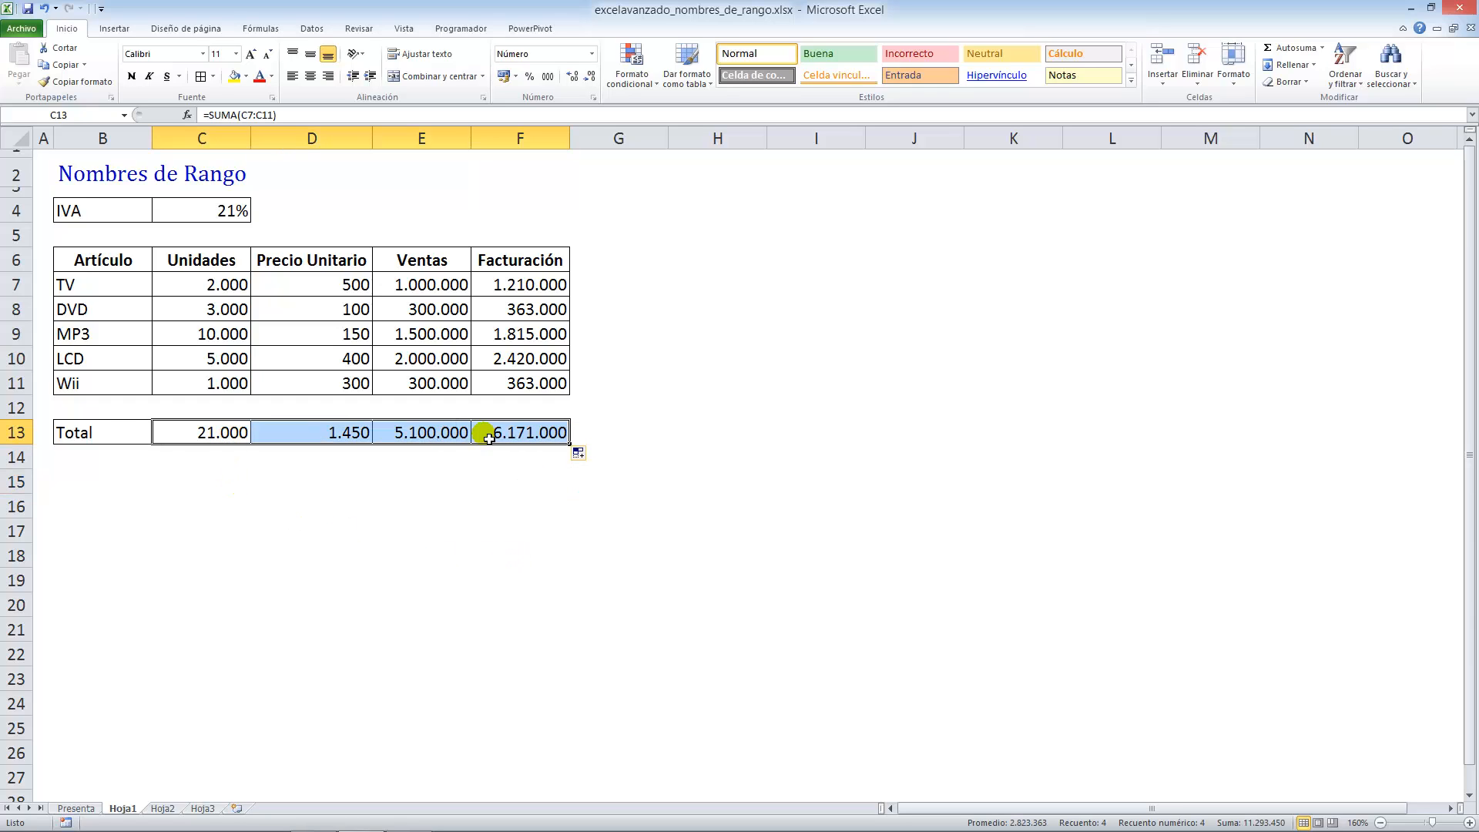
pyautogui.press('Delete')
pyautogui.moveTo(421, 296); pyautogui.dragTo(516, 386)
pyautogui.press('Delete')
pyautogui.click(480, 490)
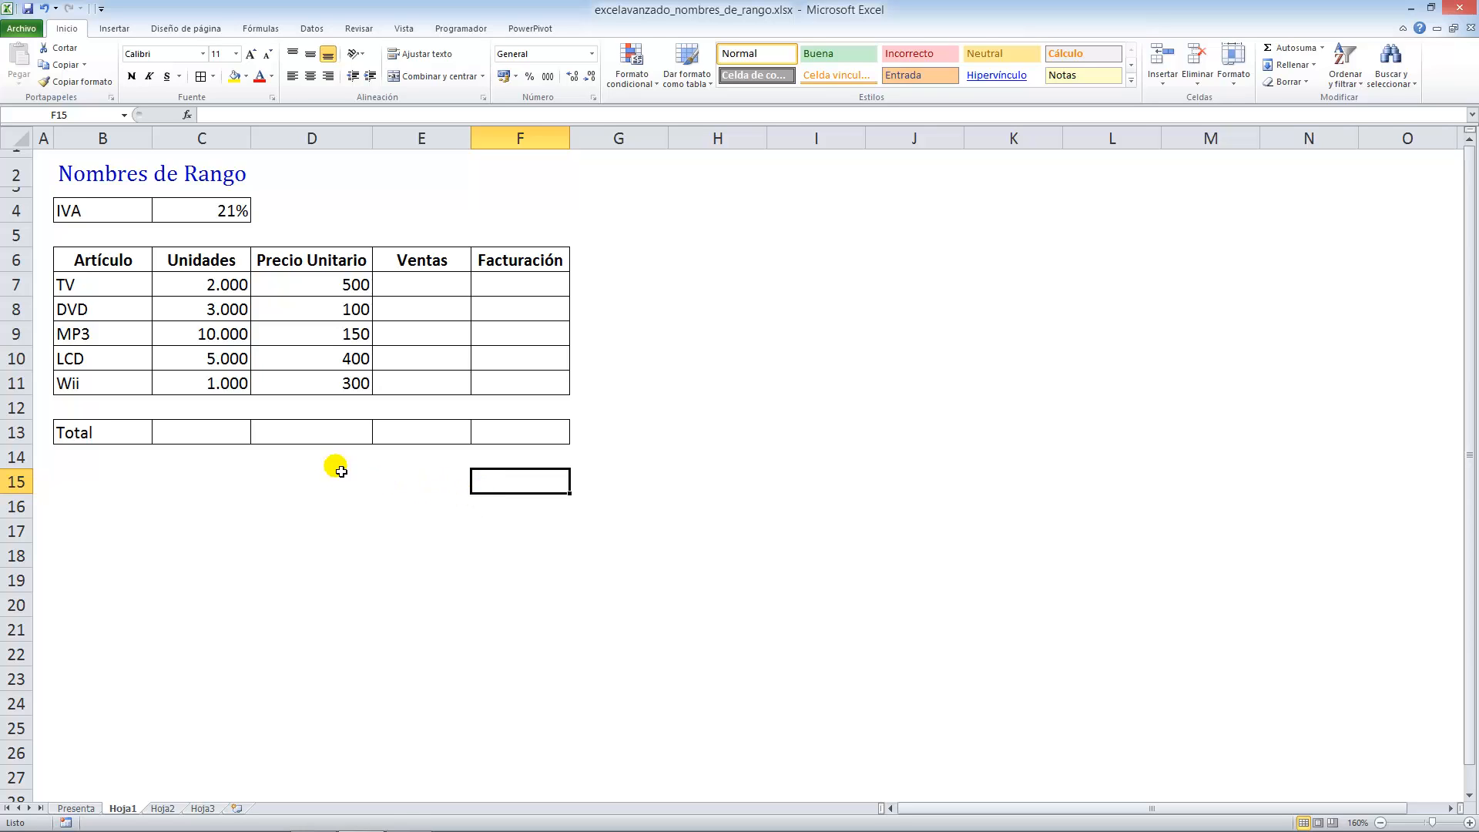
# - Assign the range name "Unidades" to the units cells C7:C11
pyautogui.moveTo(191, 282); pyautogui.dragTo(195, 384)
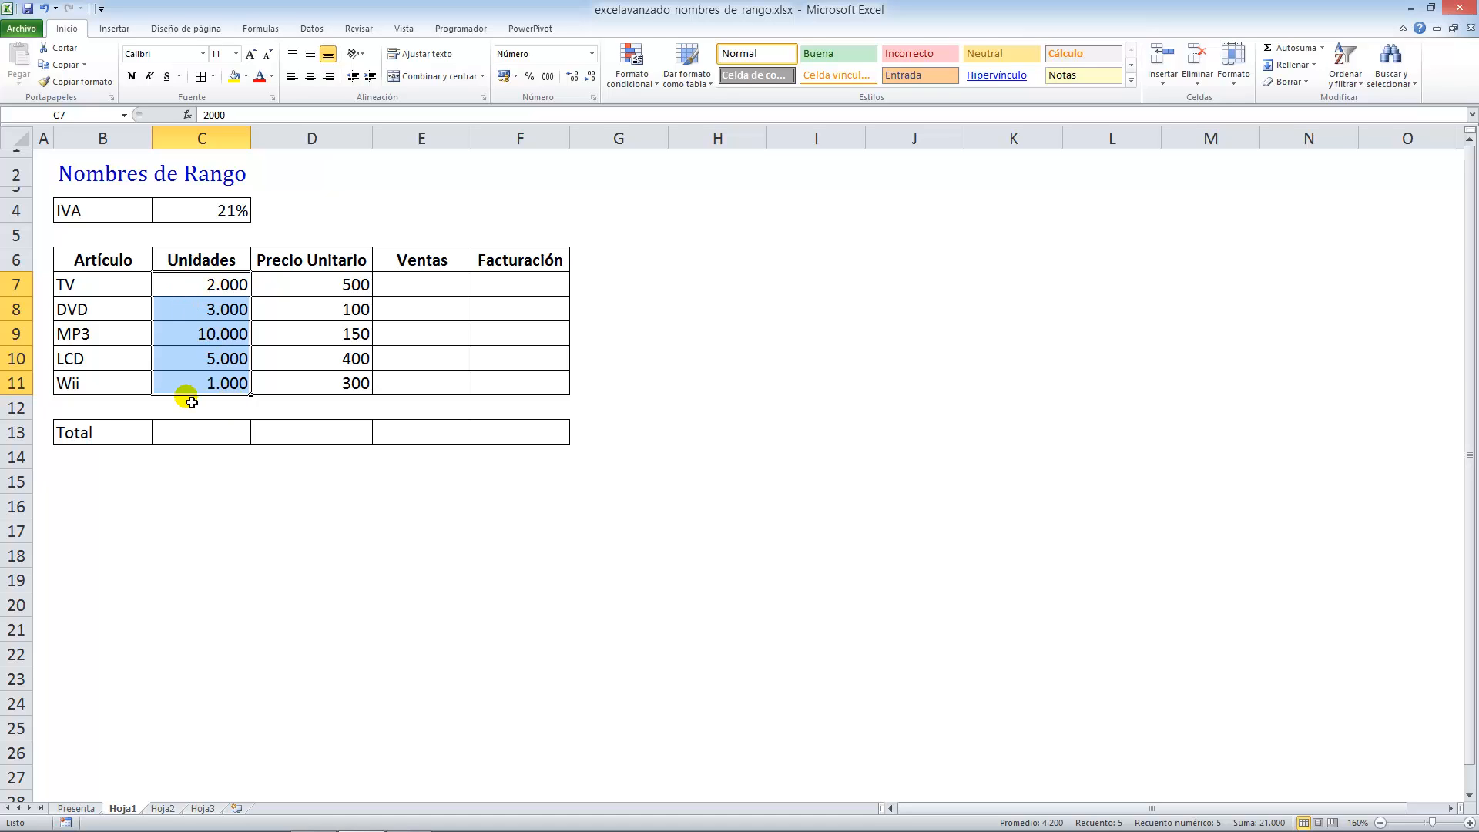
pyautogui.click(100, 119)
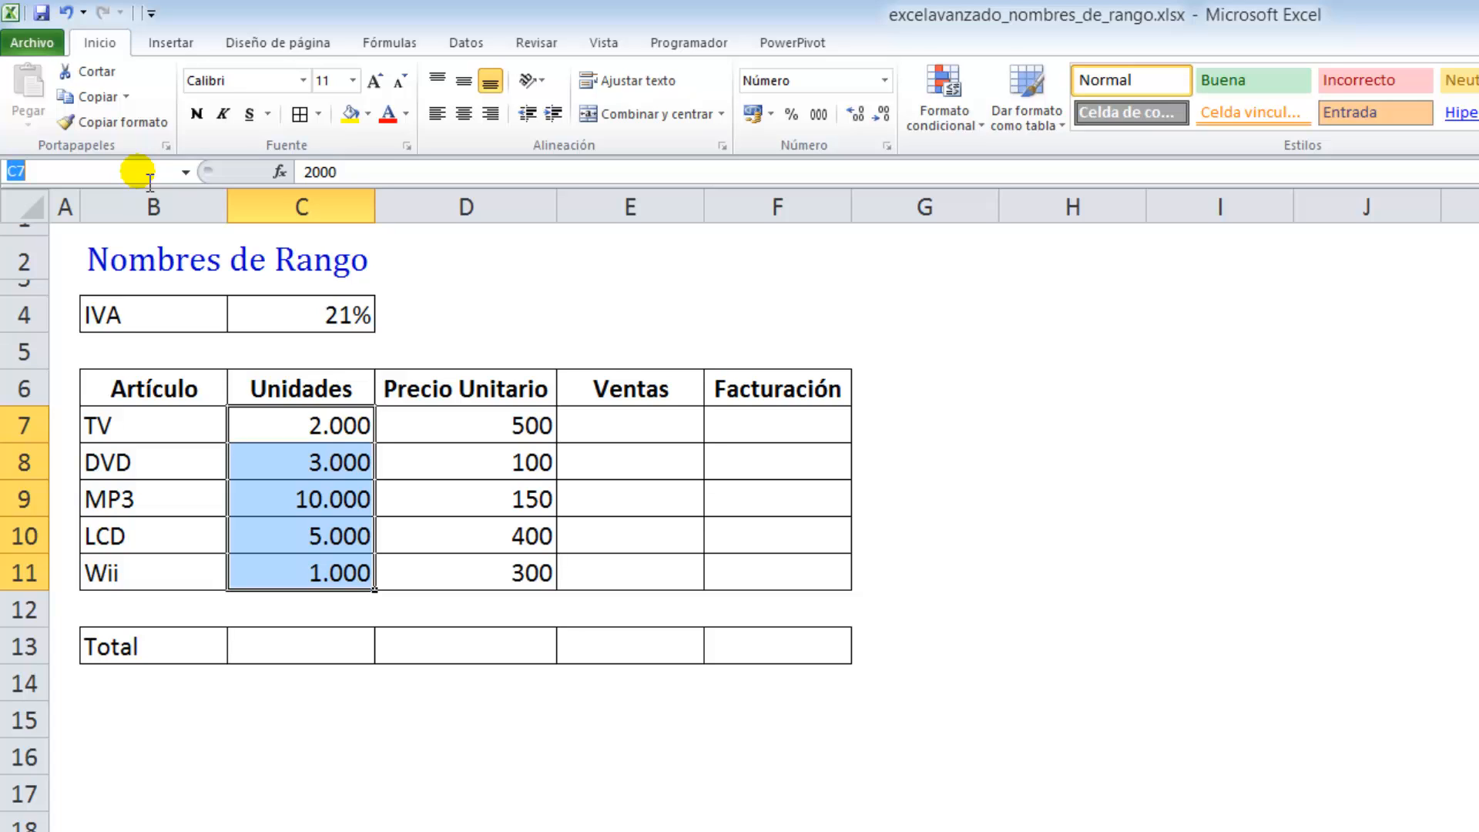
pyautogui.write('Unidades')
pyautogui.press('Return')
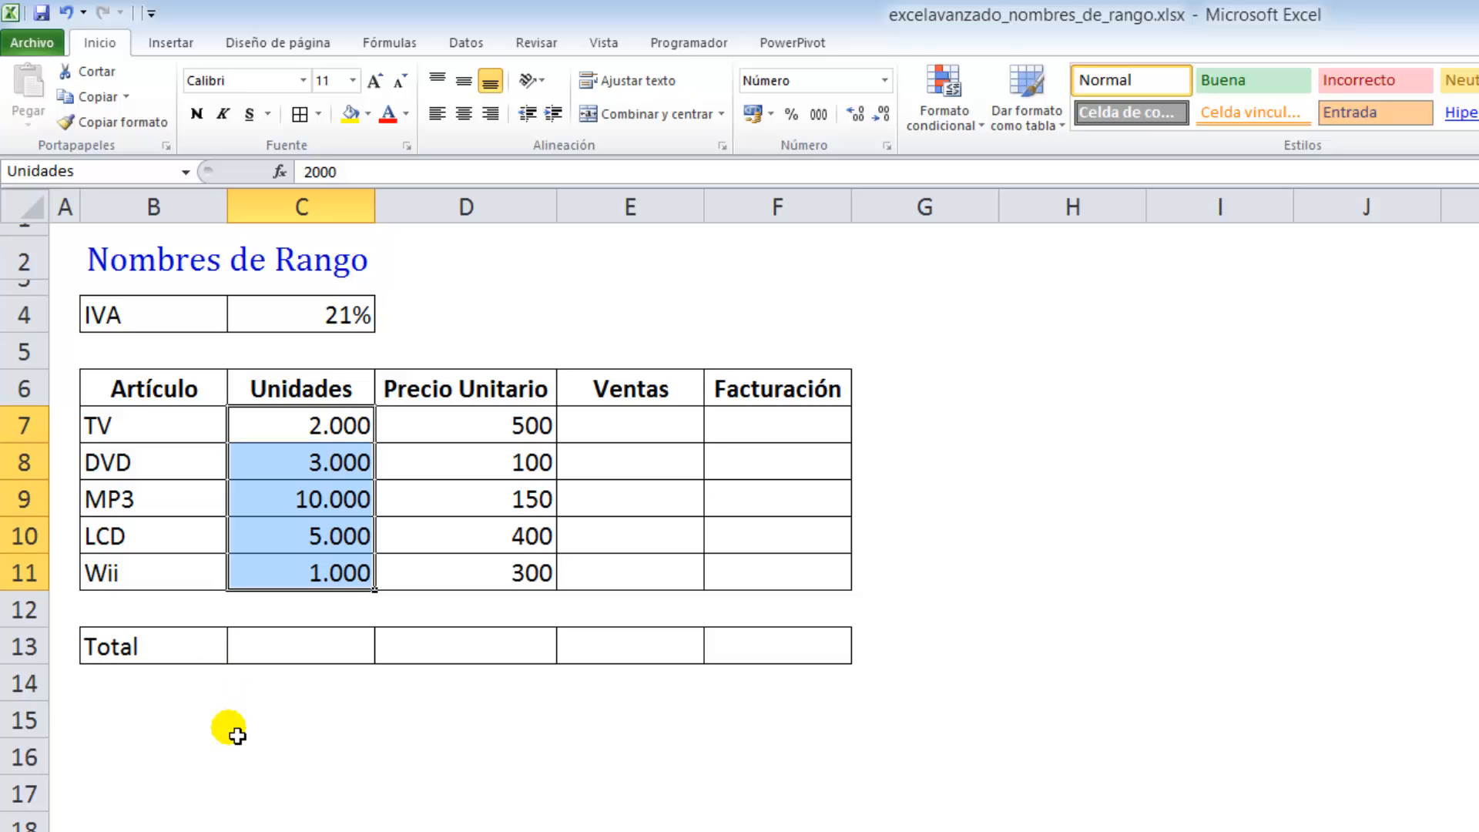
pyautogui.press('Return')
# - Check the defined name by moving to an empty cell and going to the Unidades range through its name
pyautogui.click(310, 751)
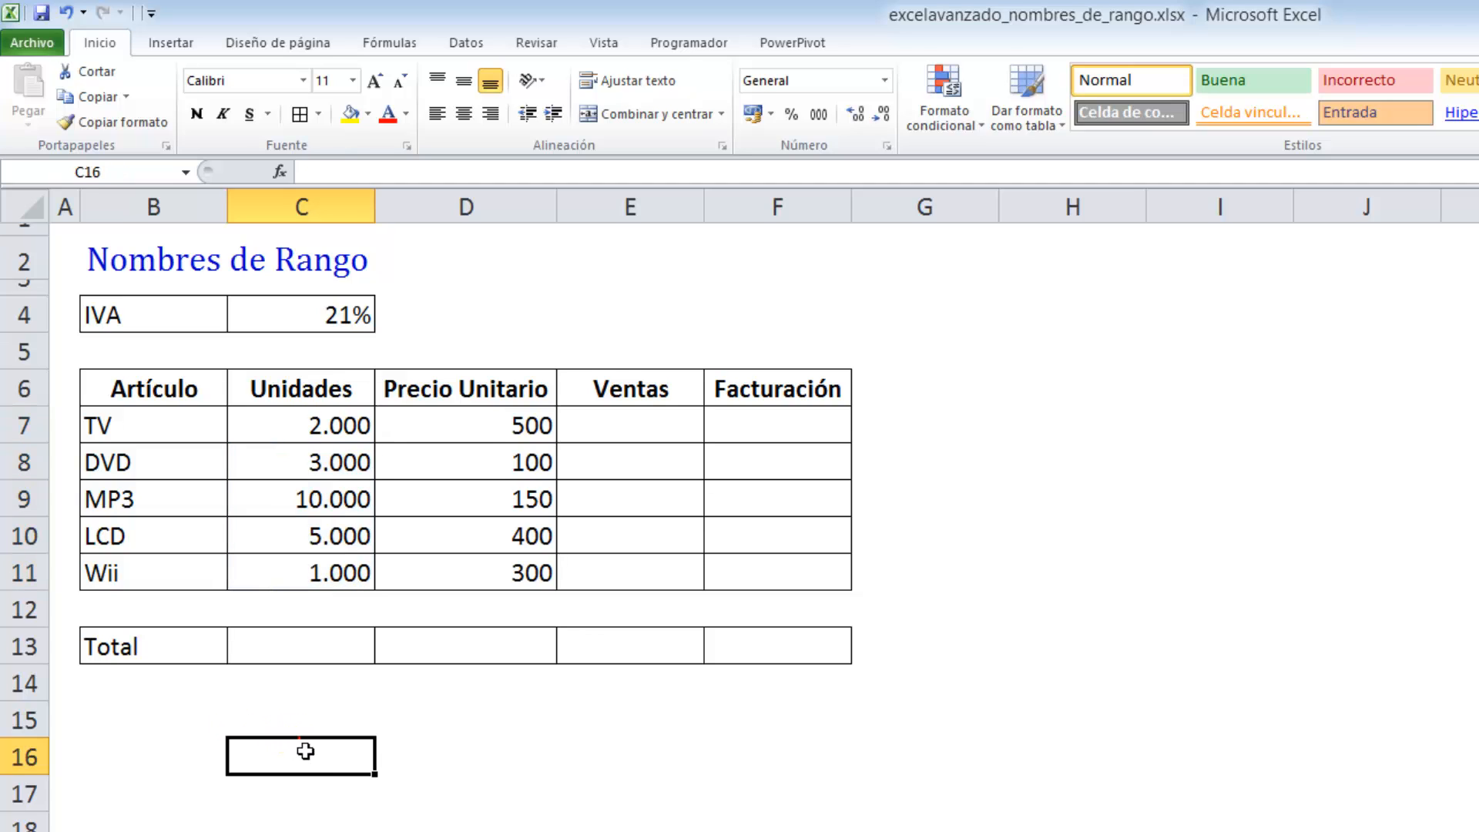
pyautogui.click(188, 171)
pyautogui.click(188, 171)
pyautogui.click(187, 171)
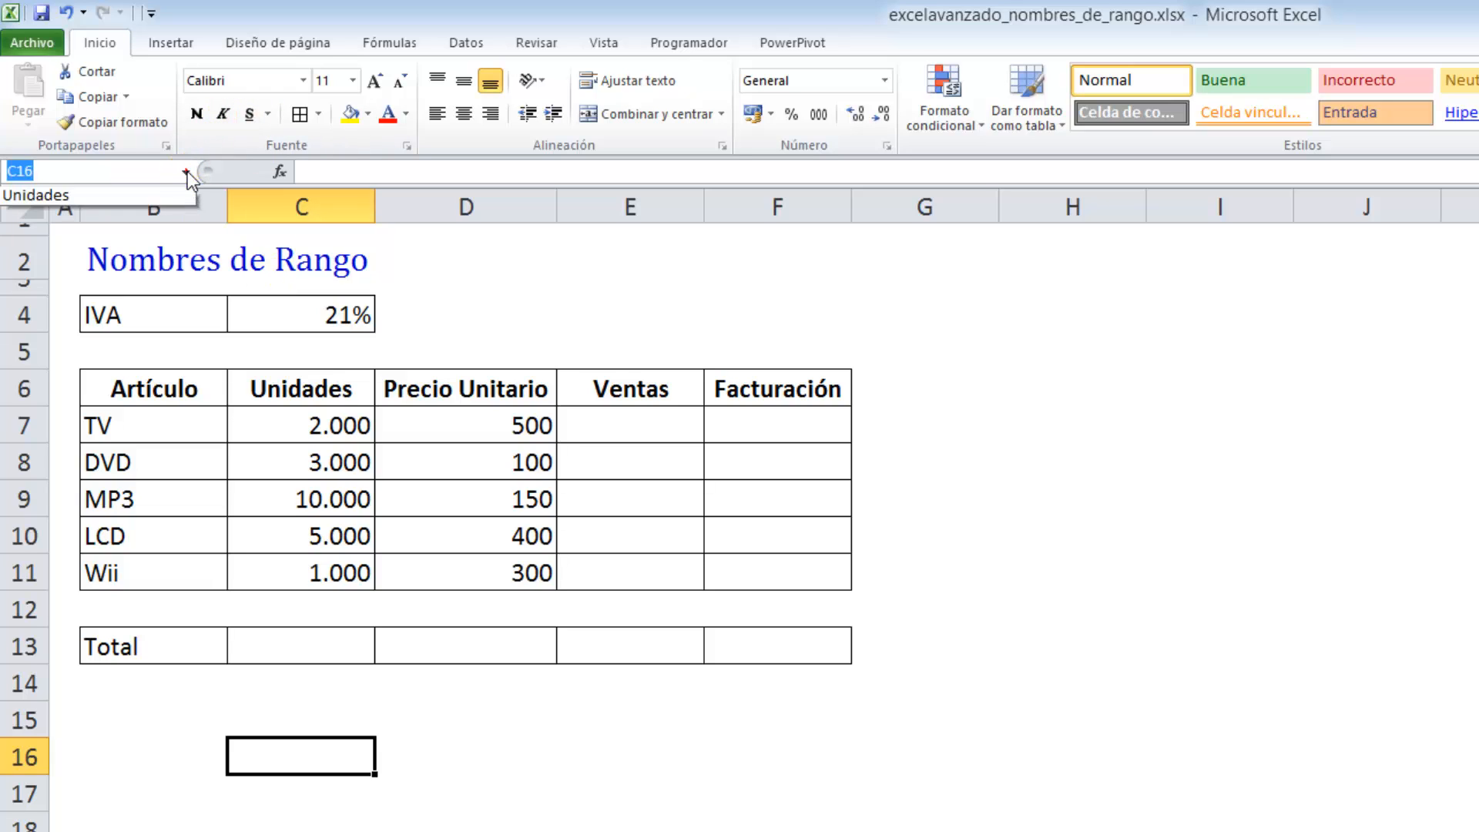
pyautogui.click(53, 198)
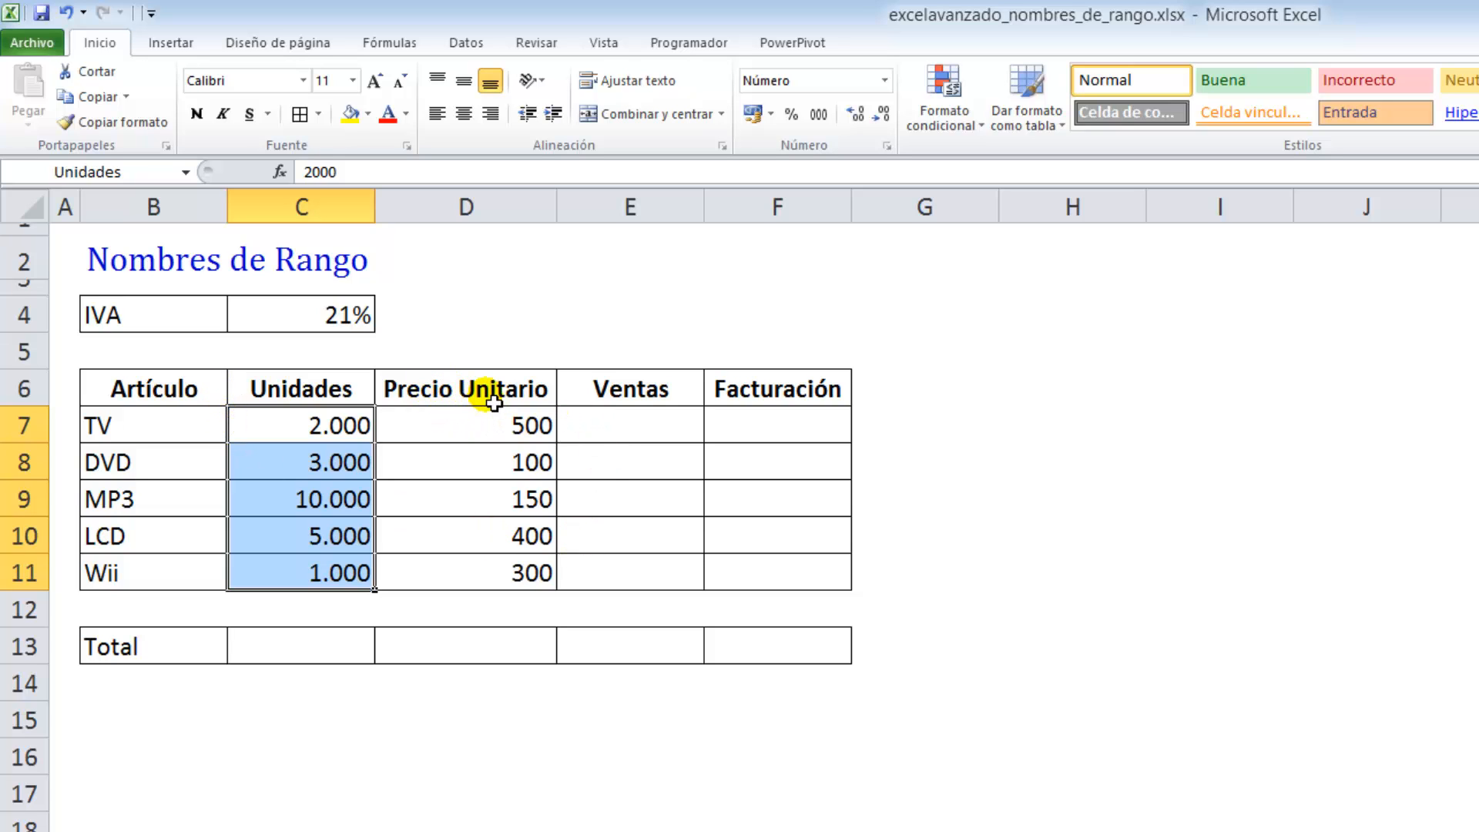
# - Assign the range name "Precio_Unitario" to the unit price cells D7:D11
pyautogui.moveTo(474, 428); pyautogui.dragTo(477, 579)
pyautogui.click(151, 175)
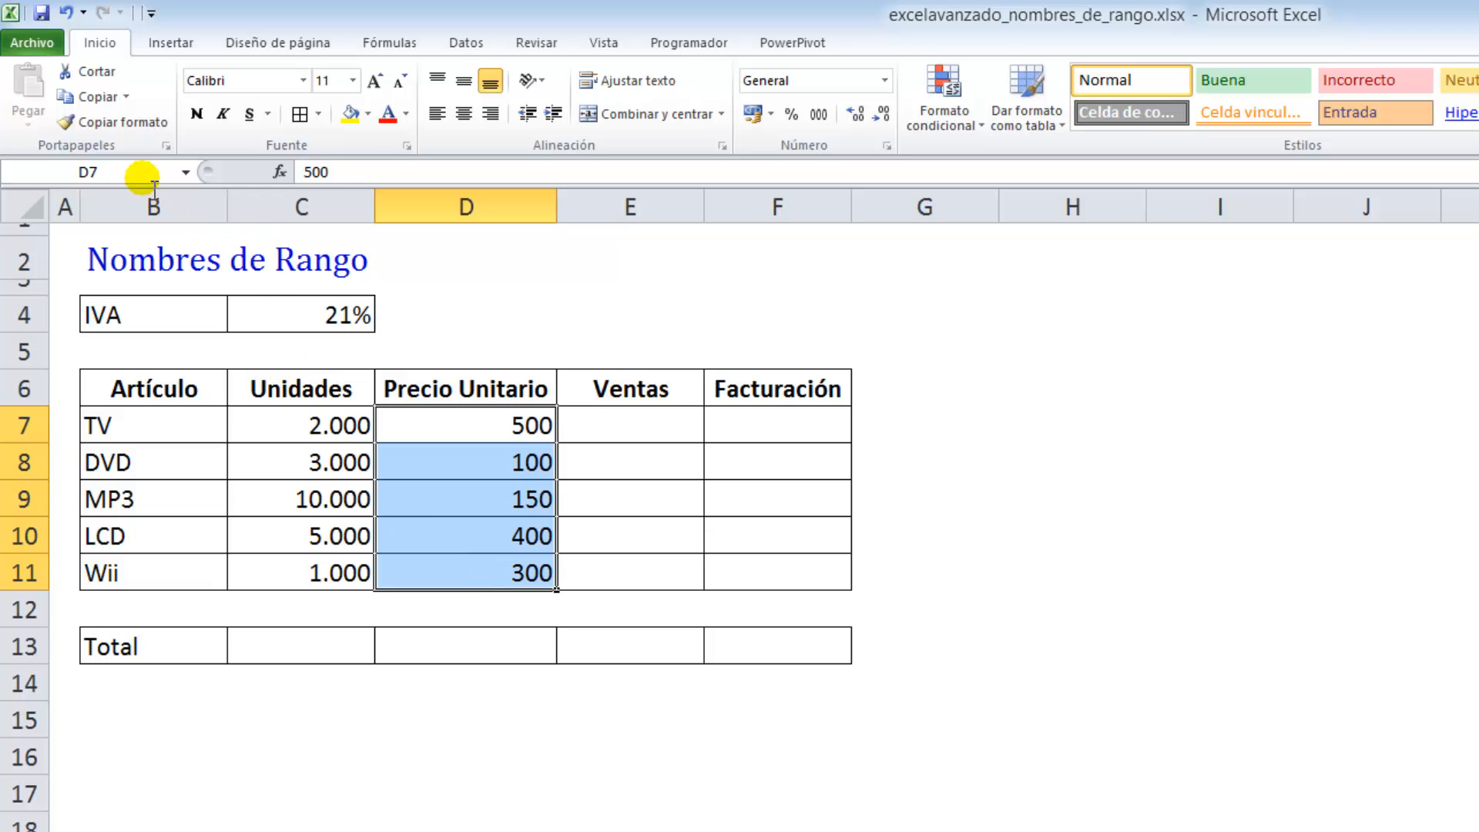
pyautogui.write('Precio')
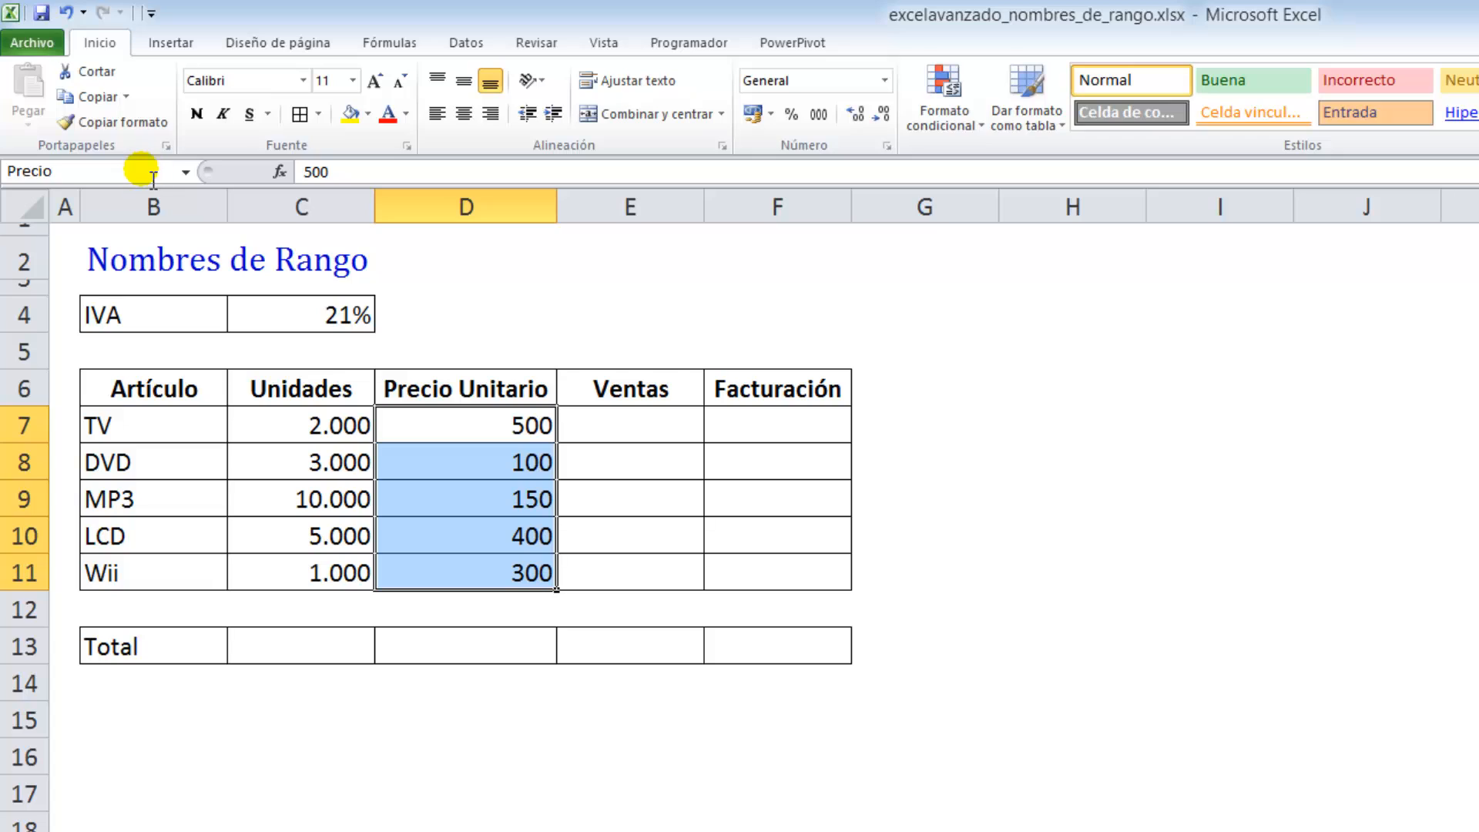
pyautogui.write('_Unitario')
pyautogui.press('Return')
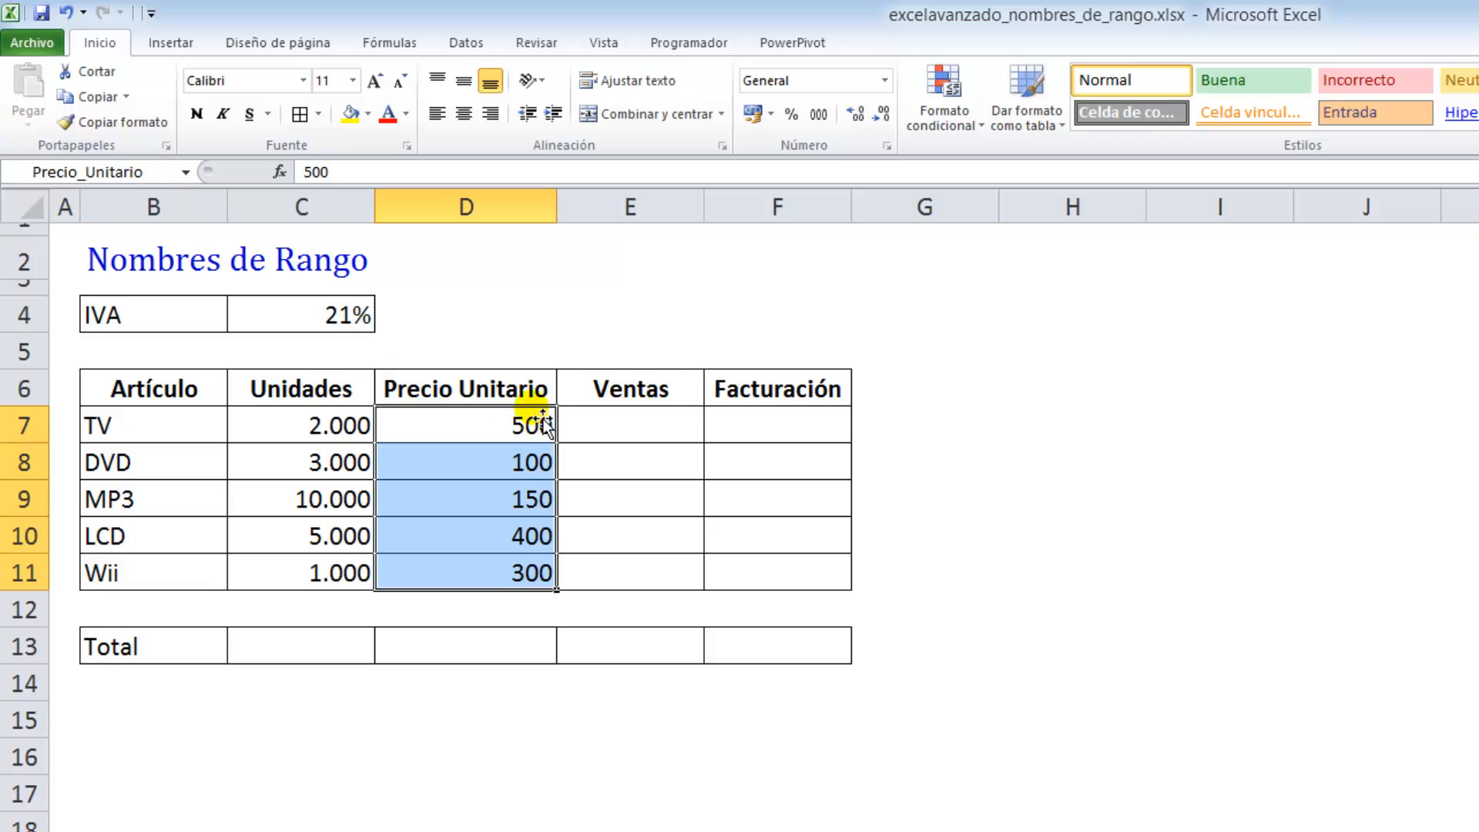
pyautogui.click(595, 445)
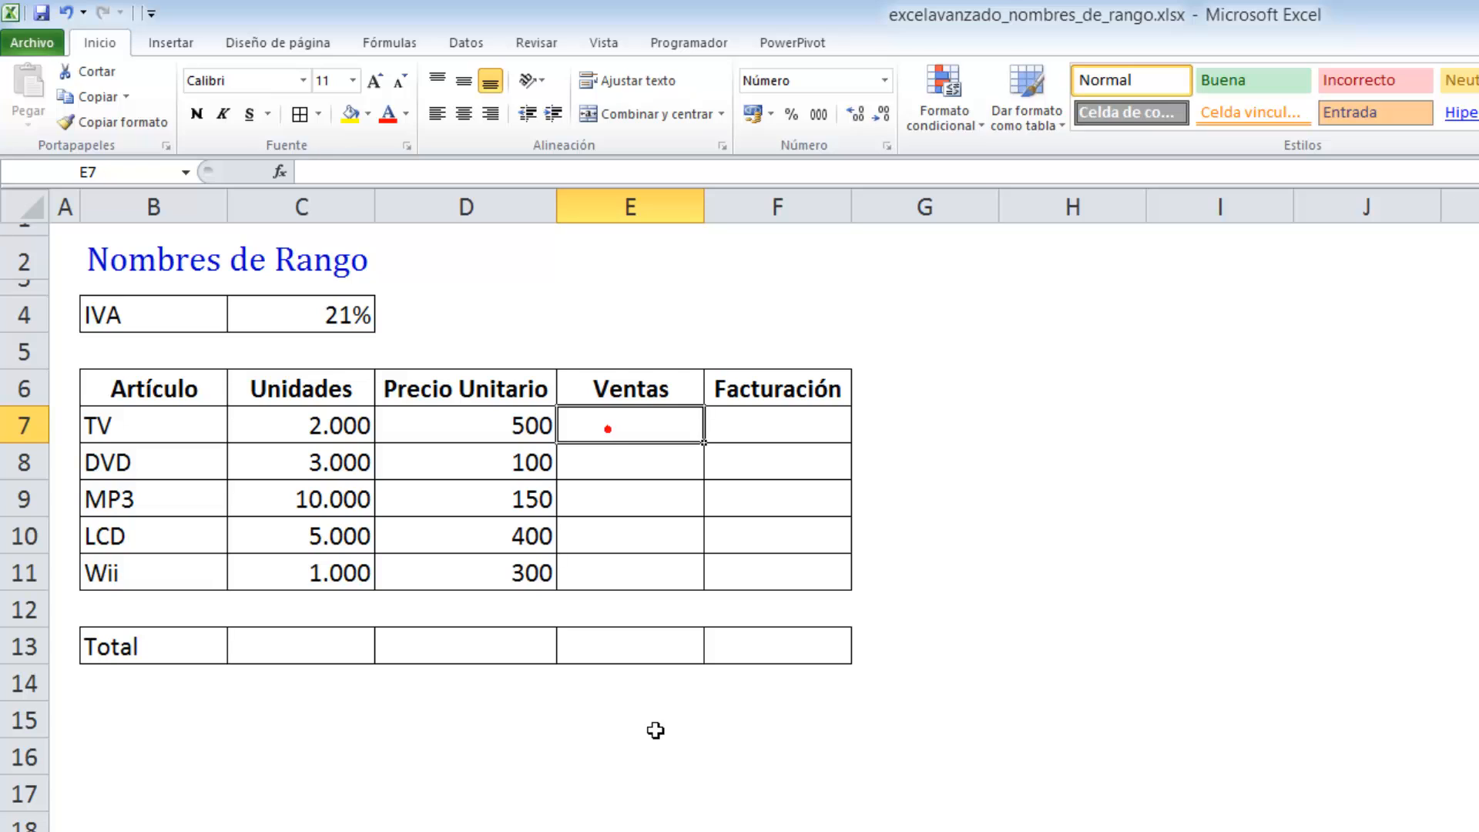
# - Enter the formula =Unidades*Precio_Unitario in the TV row's Ventas cell E7, using the defined range names
pyautogui.write('=')
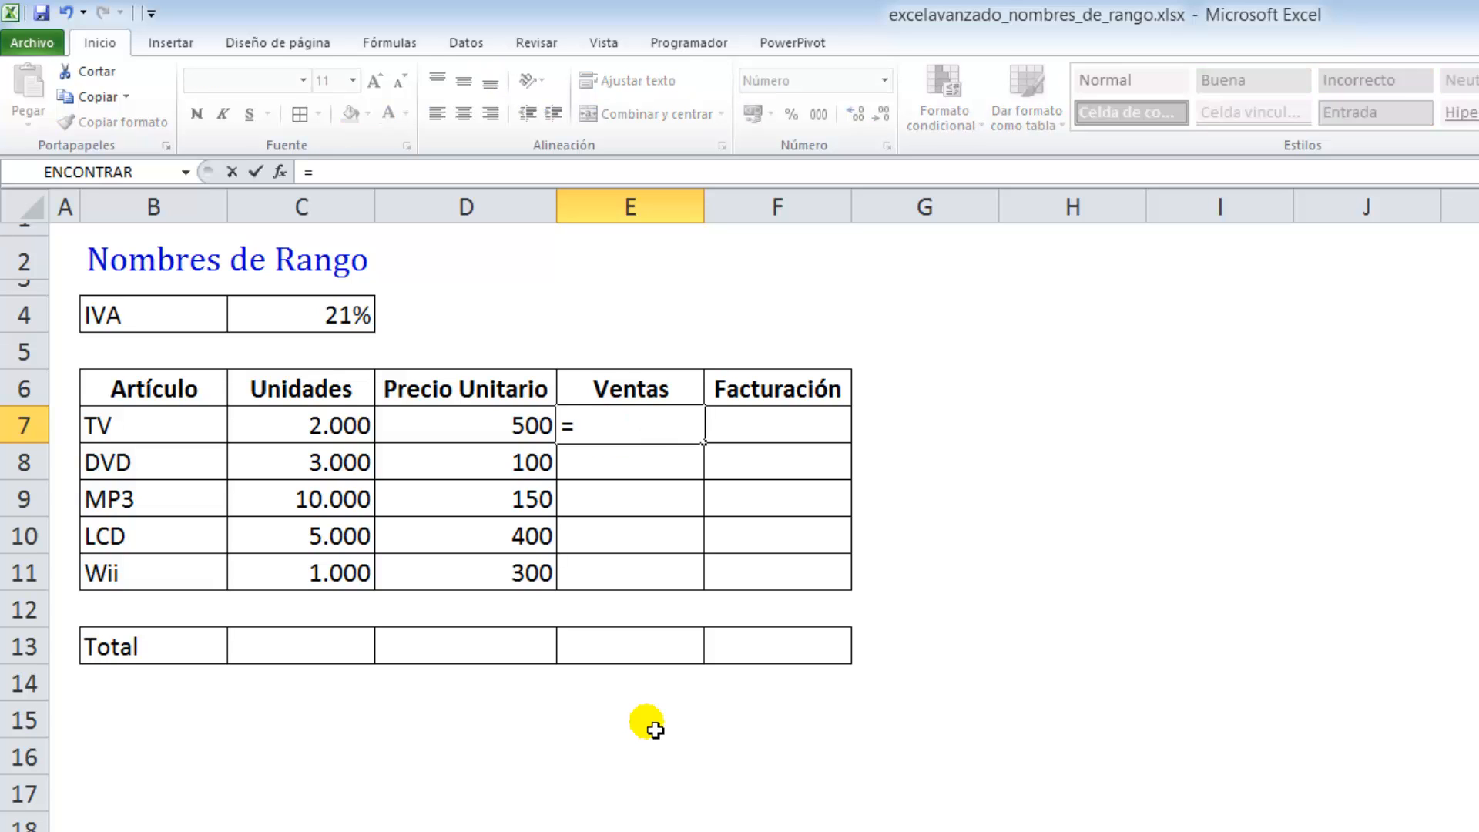
pyautogui.write('unida')
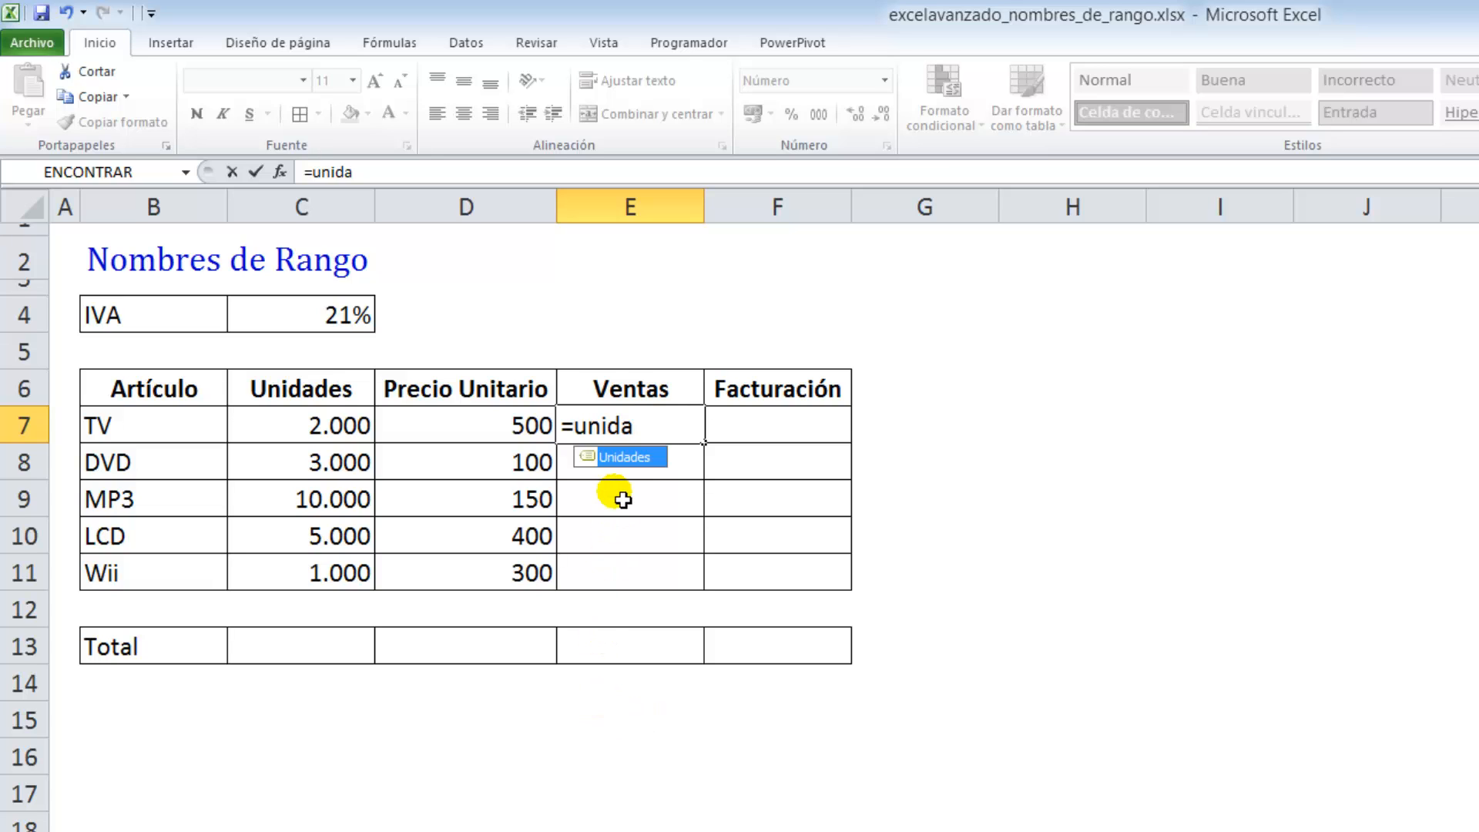
pyautogui.doubleClick(617, 459)
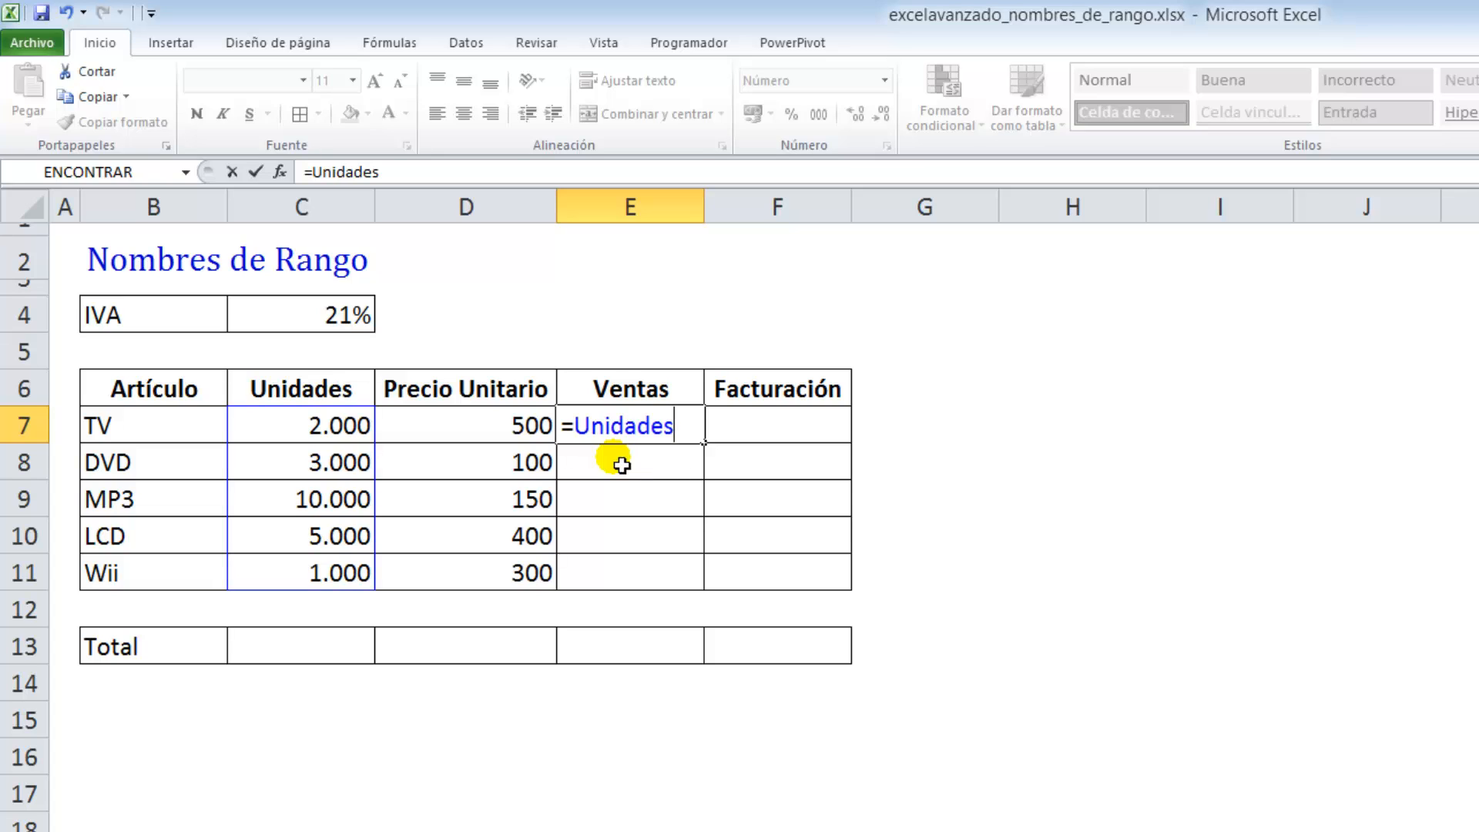
pyautogui.write('*Pre')
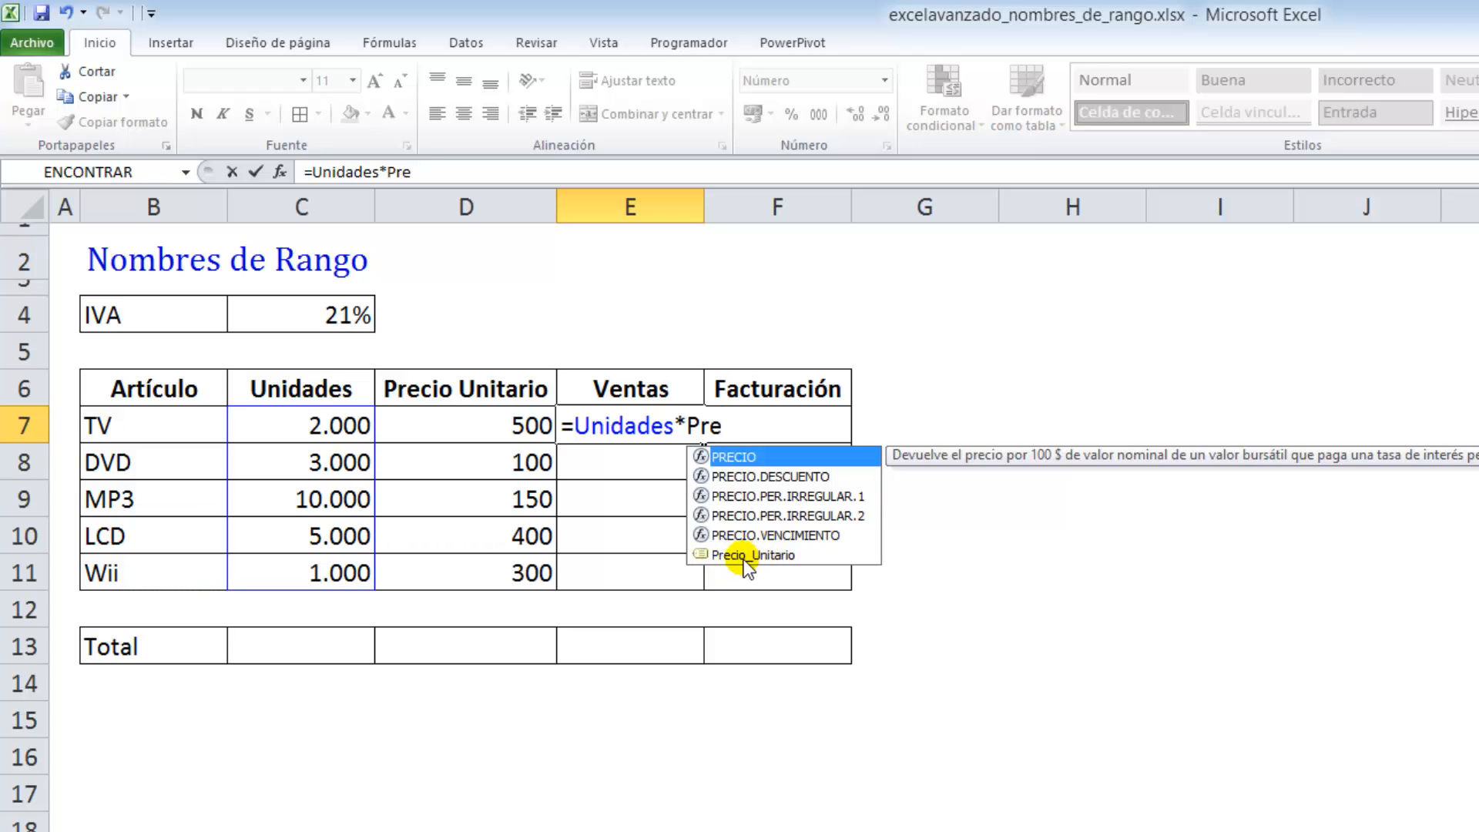
pyautogui.click(723, 556)
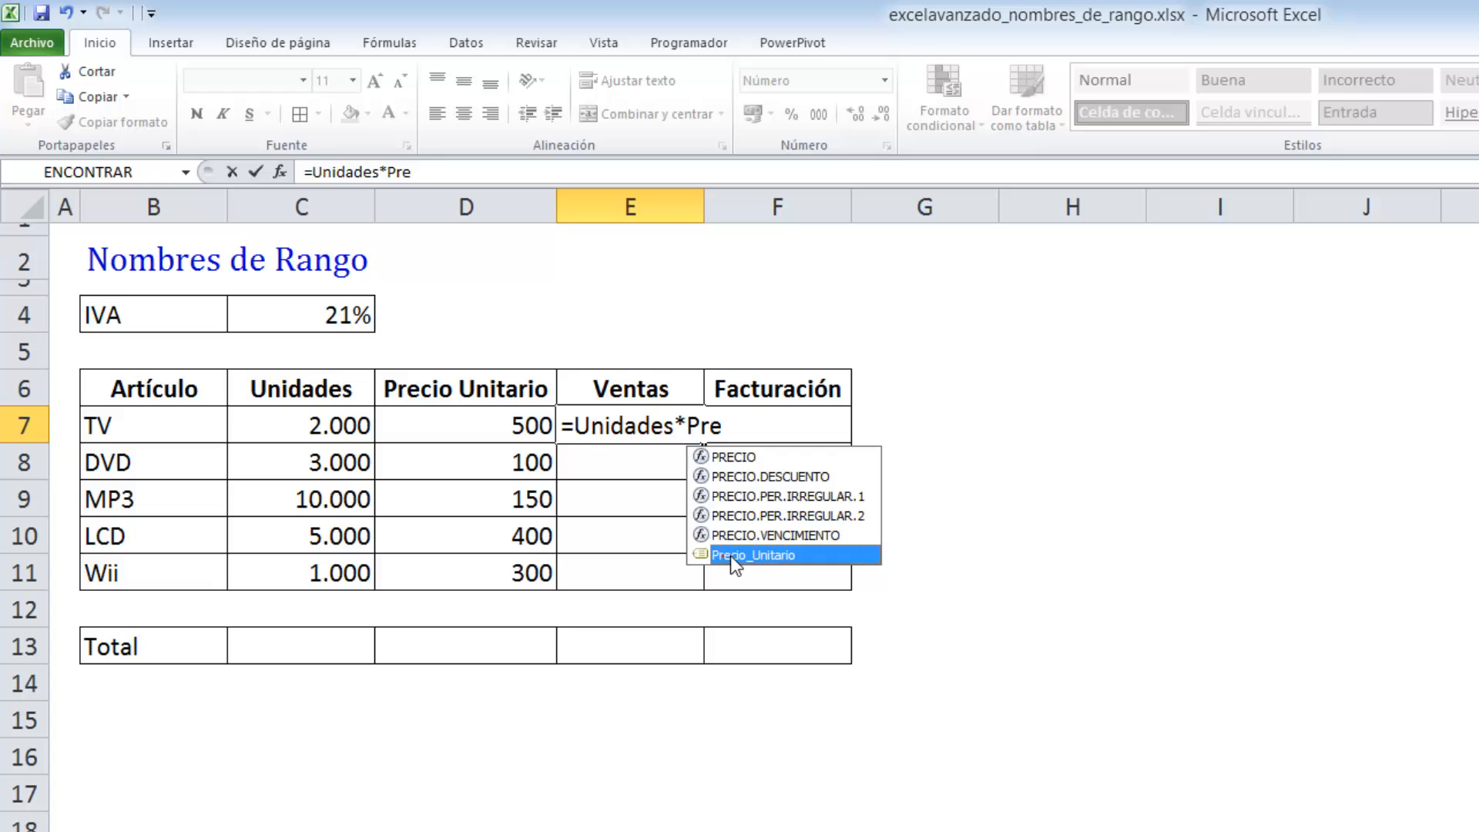
pyautogui.doubleClick(730, 556)
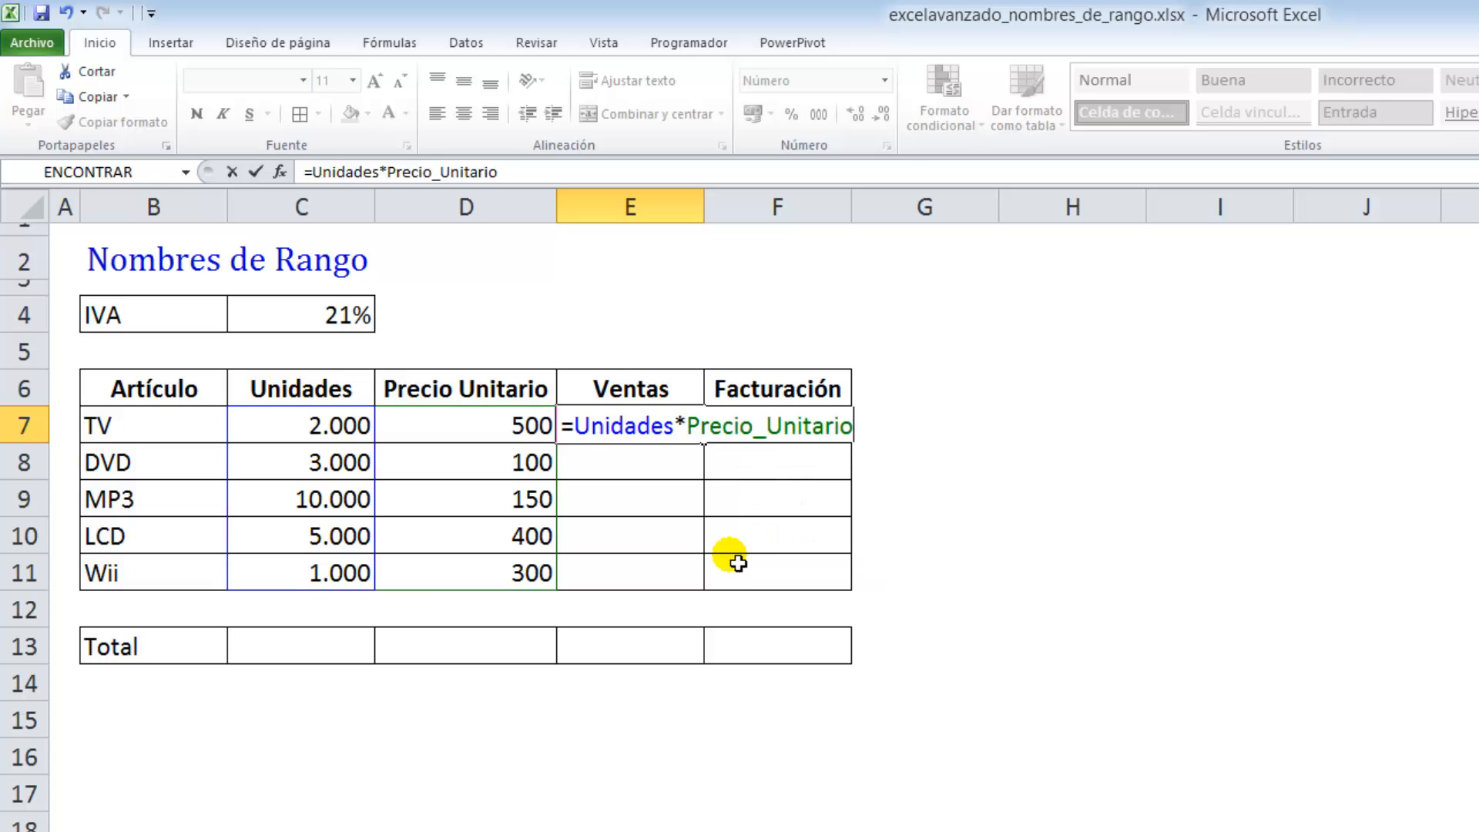
pyautogui.press('Return')
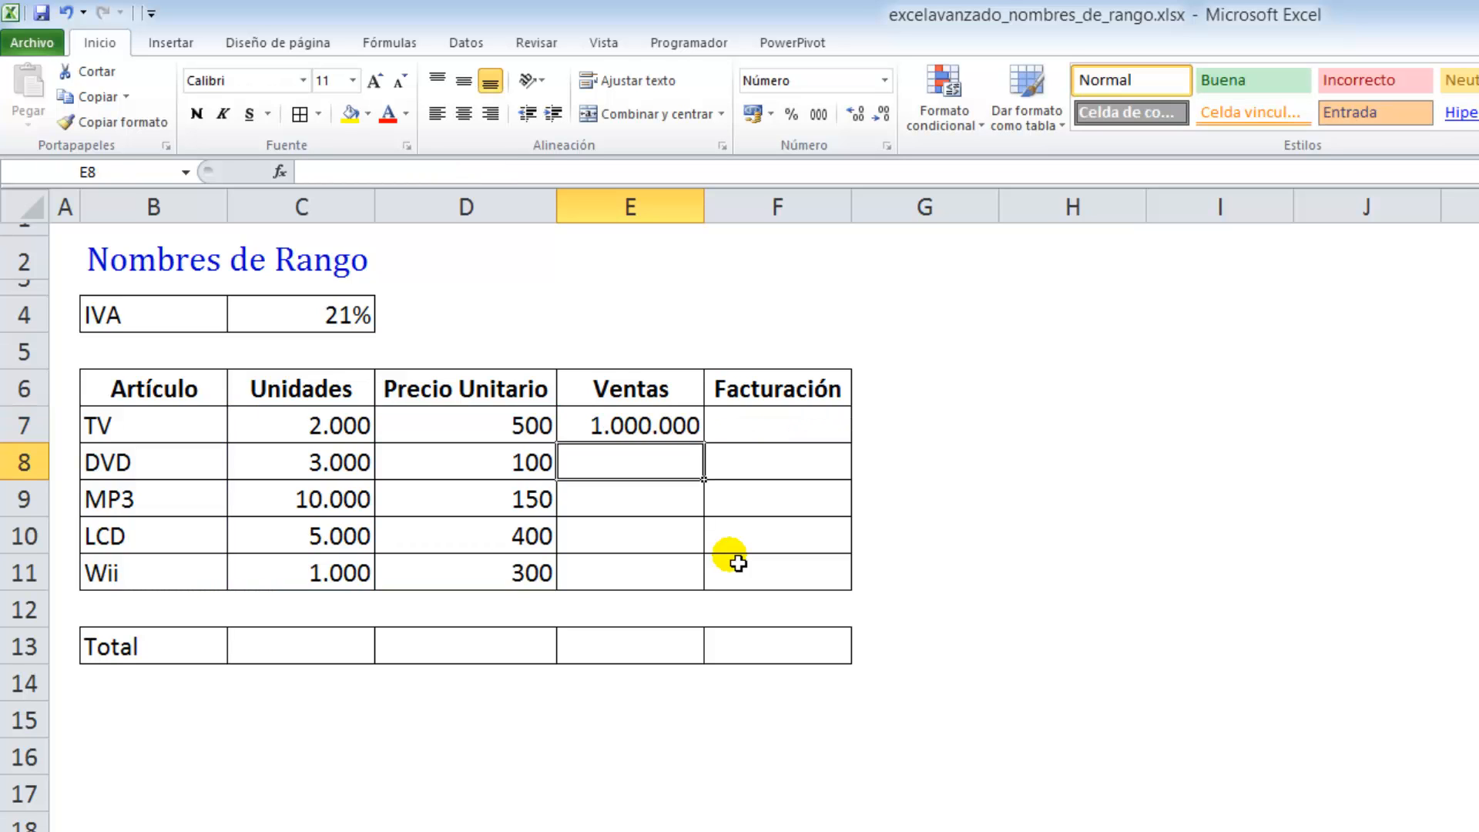
# - Fill the IVA rate cell C4 with yellow and assign it the range name "IVA"
pyautogui.click(784, 438)
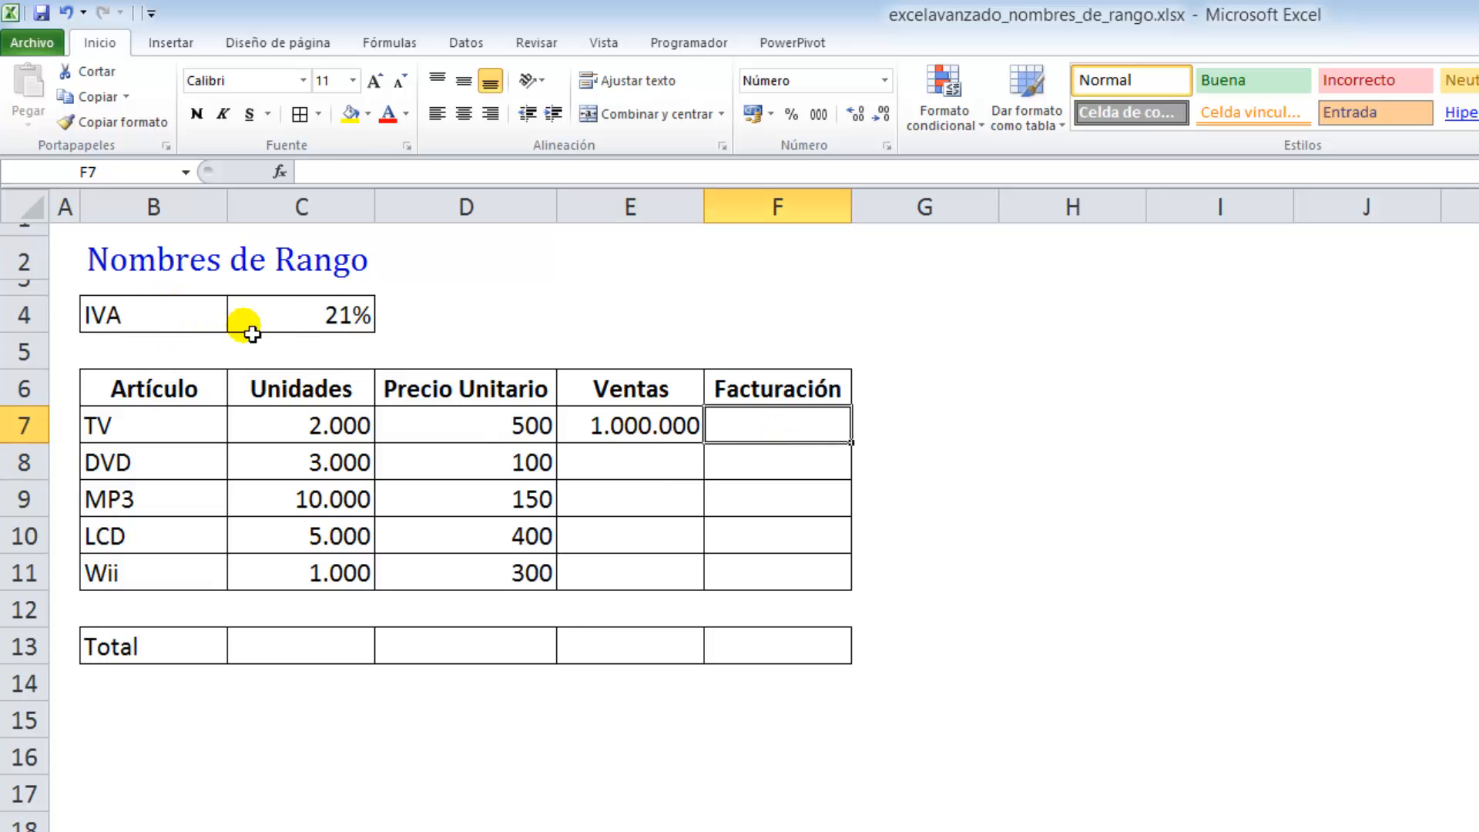
pyautogui.click(286, 319)
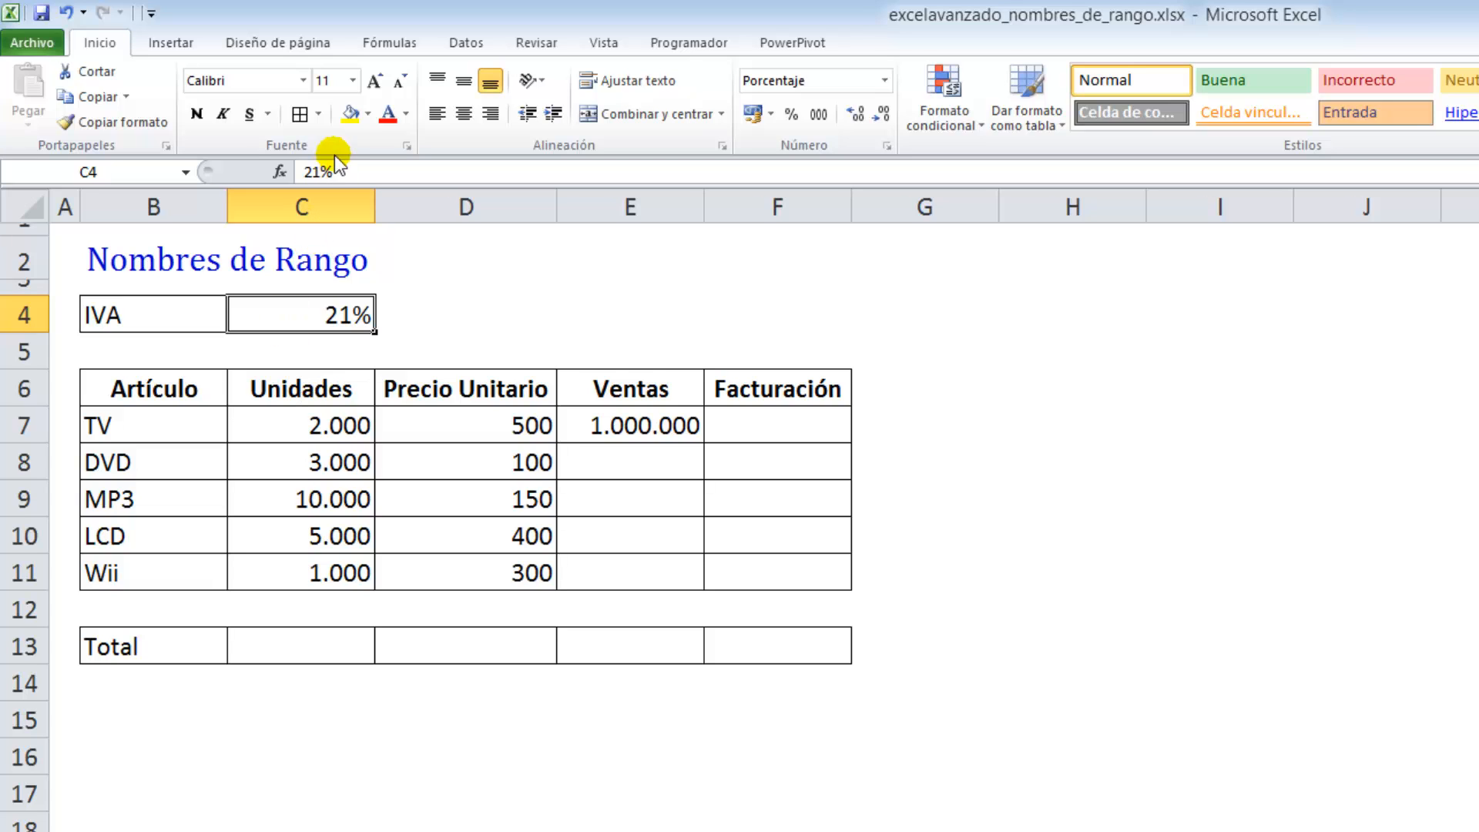
pyautogui.click(346, 117)
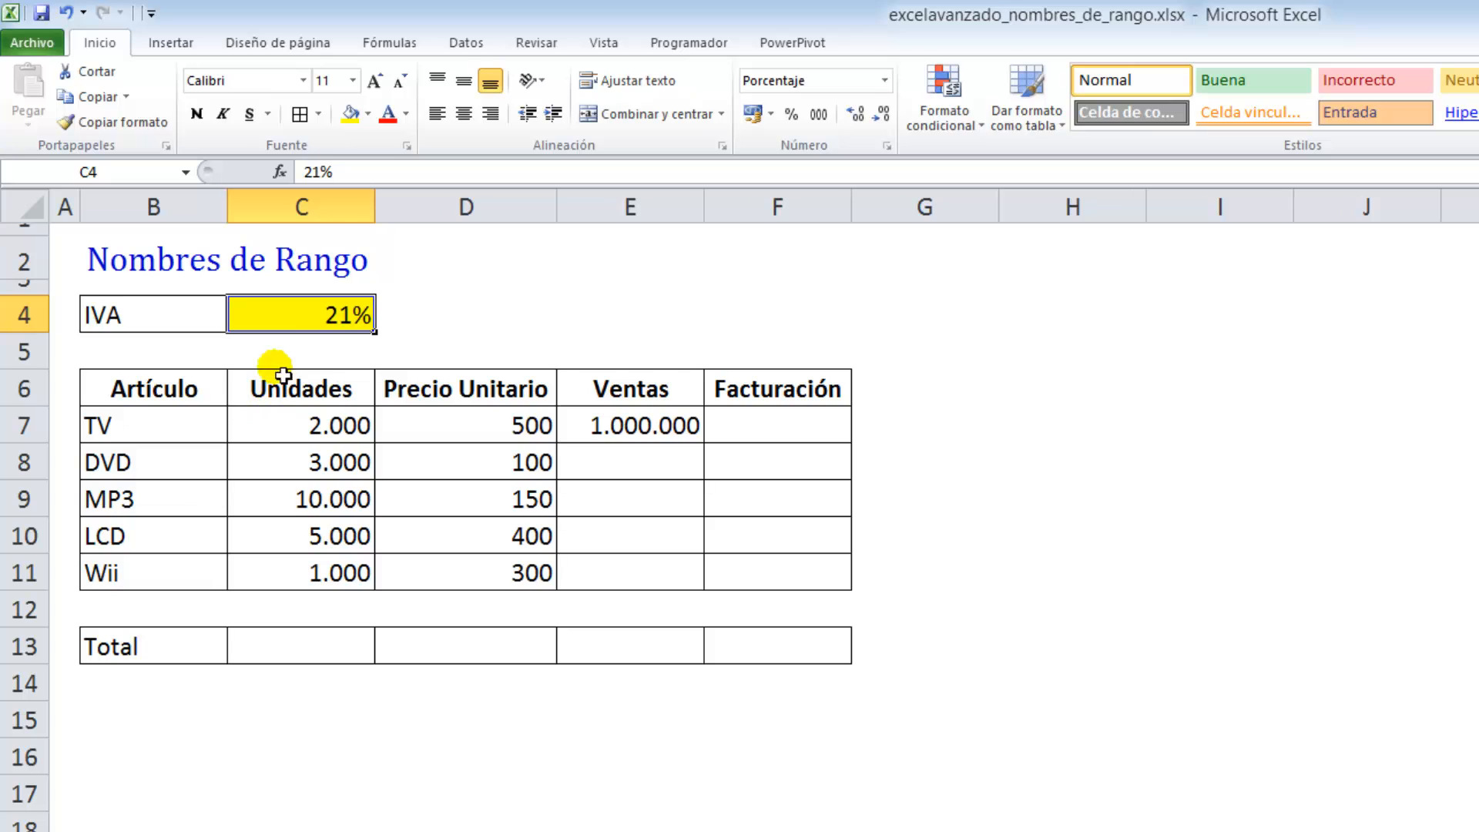
pyautogui.click(186, 322)
pyautogui.click(304, 321)
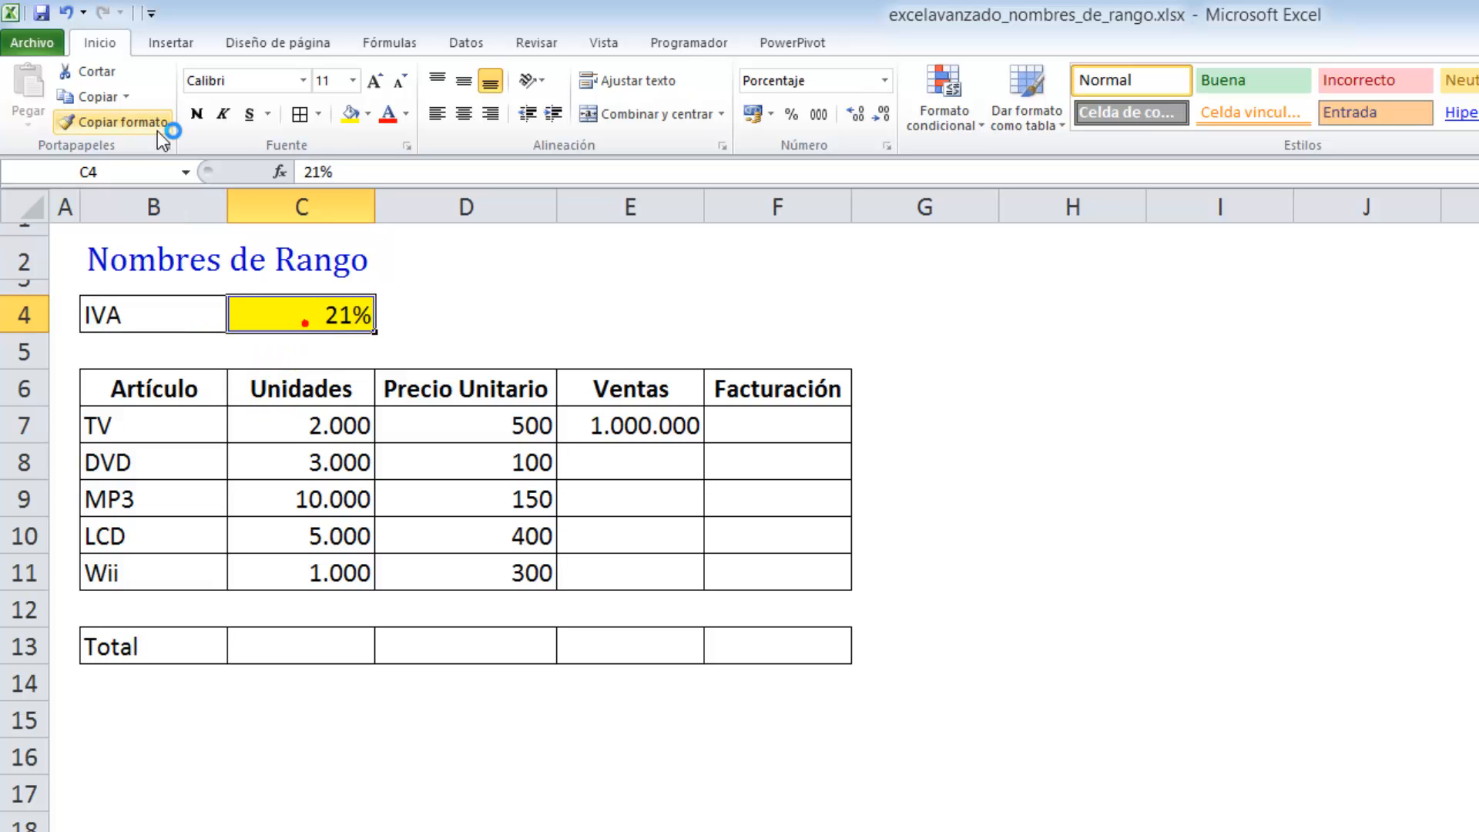
pyautogui.click(141, 171)
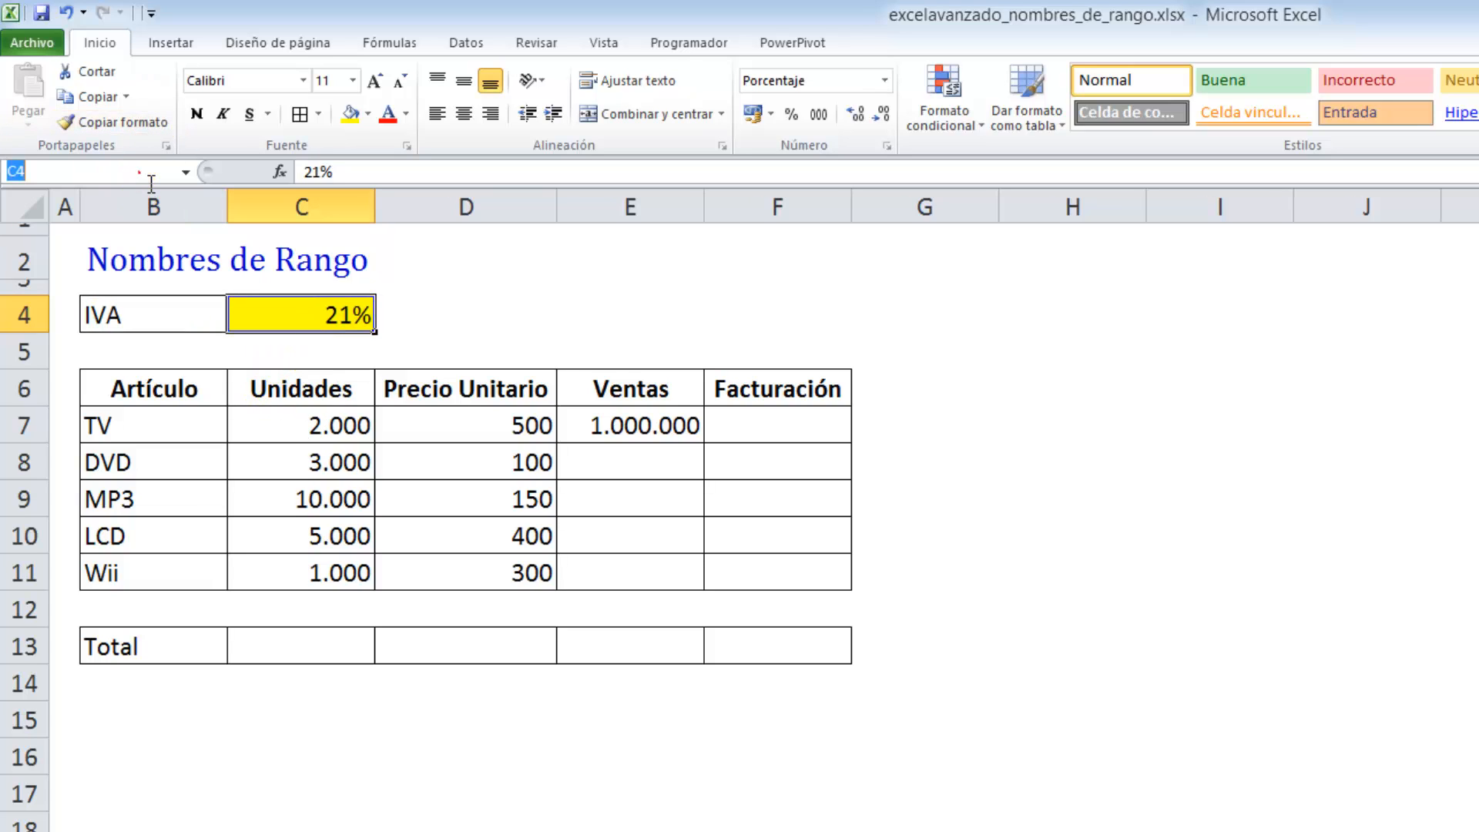
pyautogui.write('IVA')
pyautogui.press('Return')
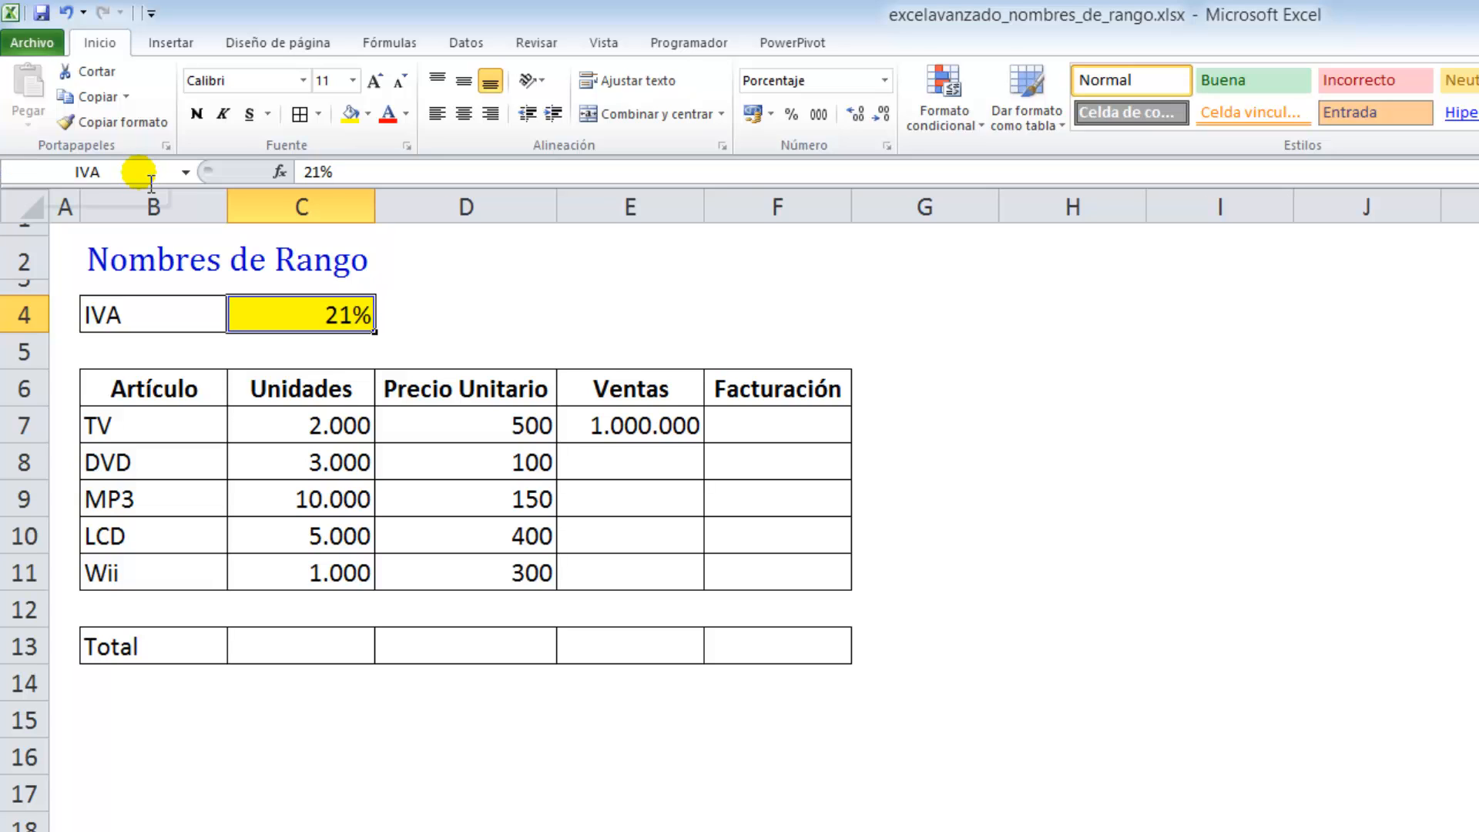
# - Assign the range name "Ventas" to the sales cells E7:E11
pyautogui.click(737, 434)
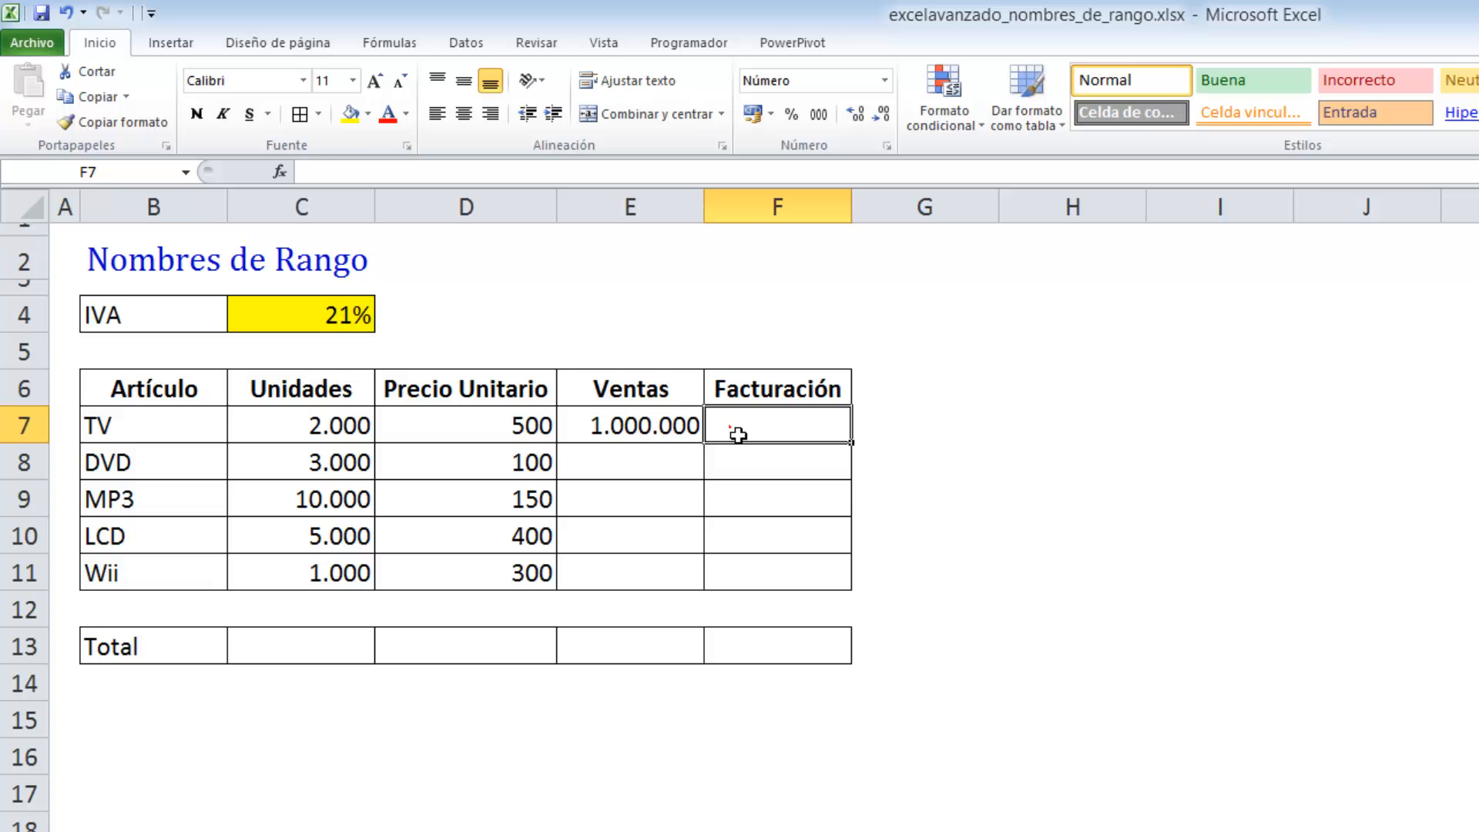
pyautogui.write('=')
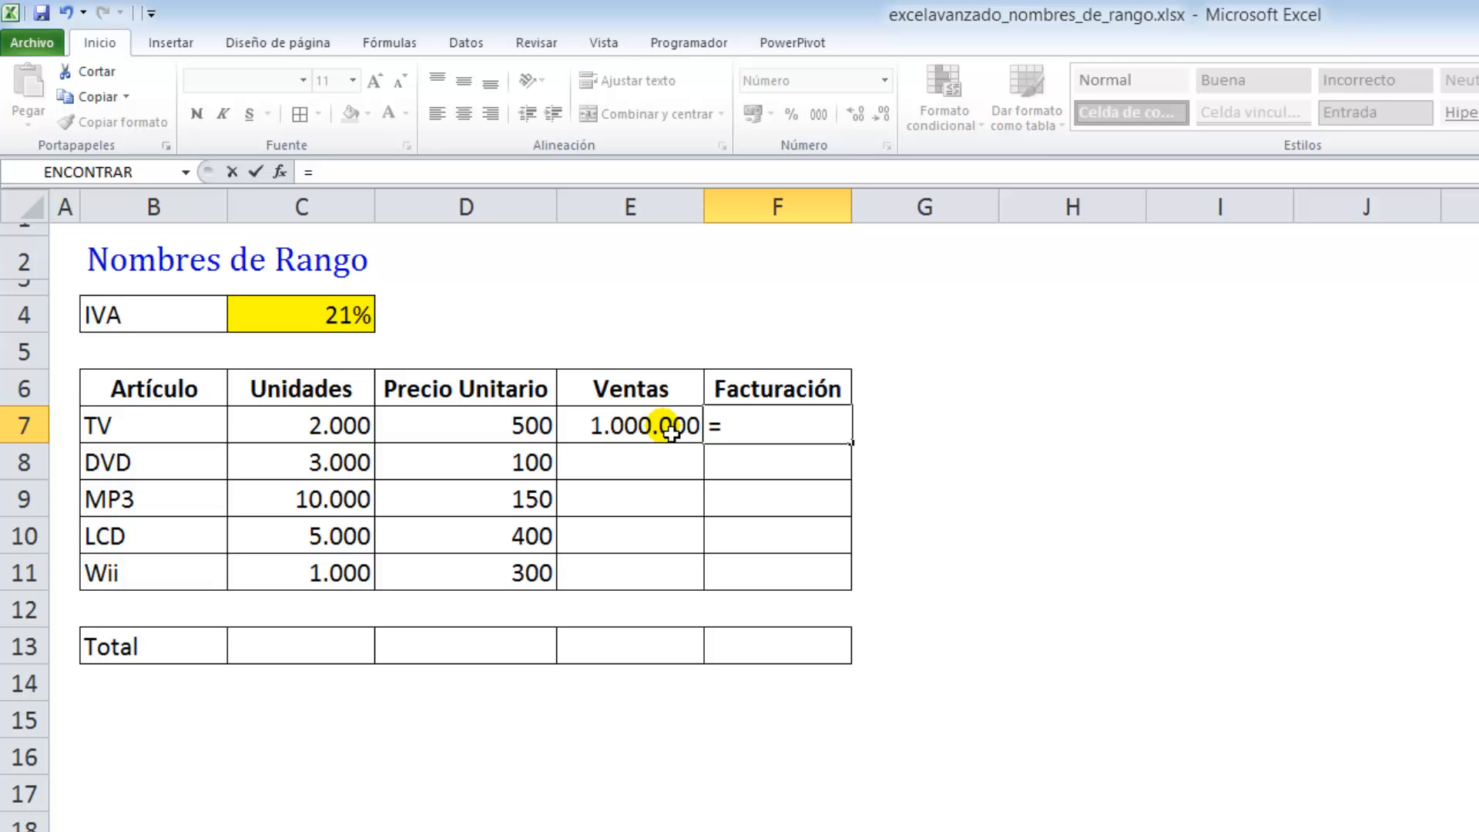
pyautogui.press('Escape')
pyautogui.moveTo(637, 423); pyautogui.dragTo(641, 577)
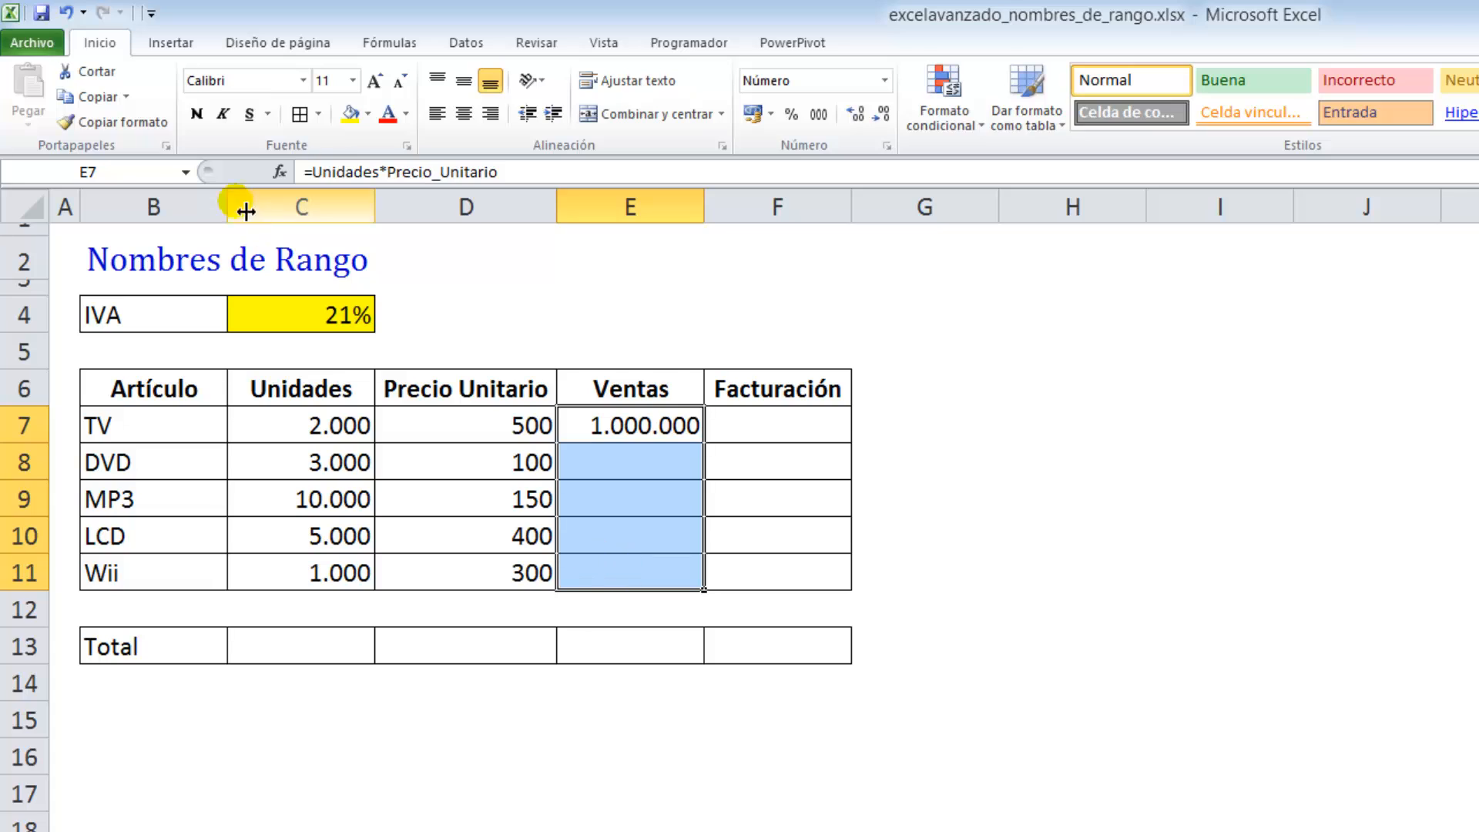
pyautogui.click(131, 179)
pyautogui.write('Ventas')
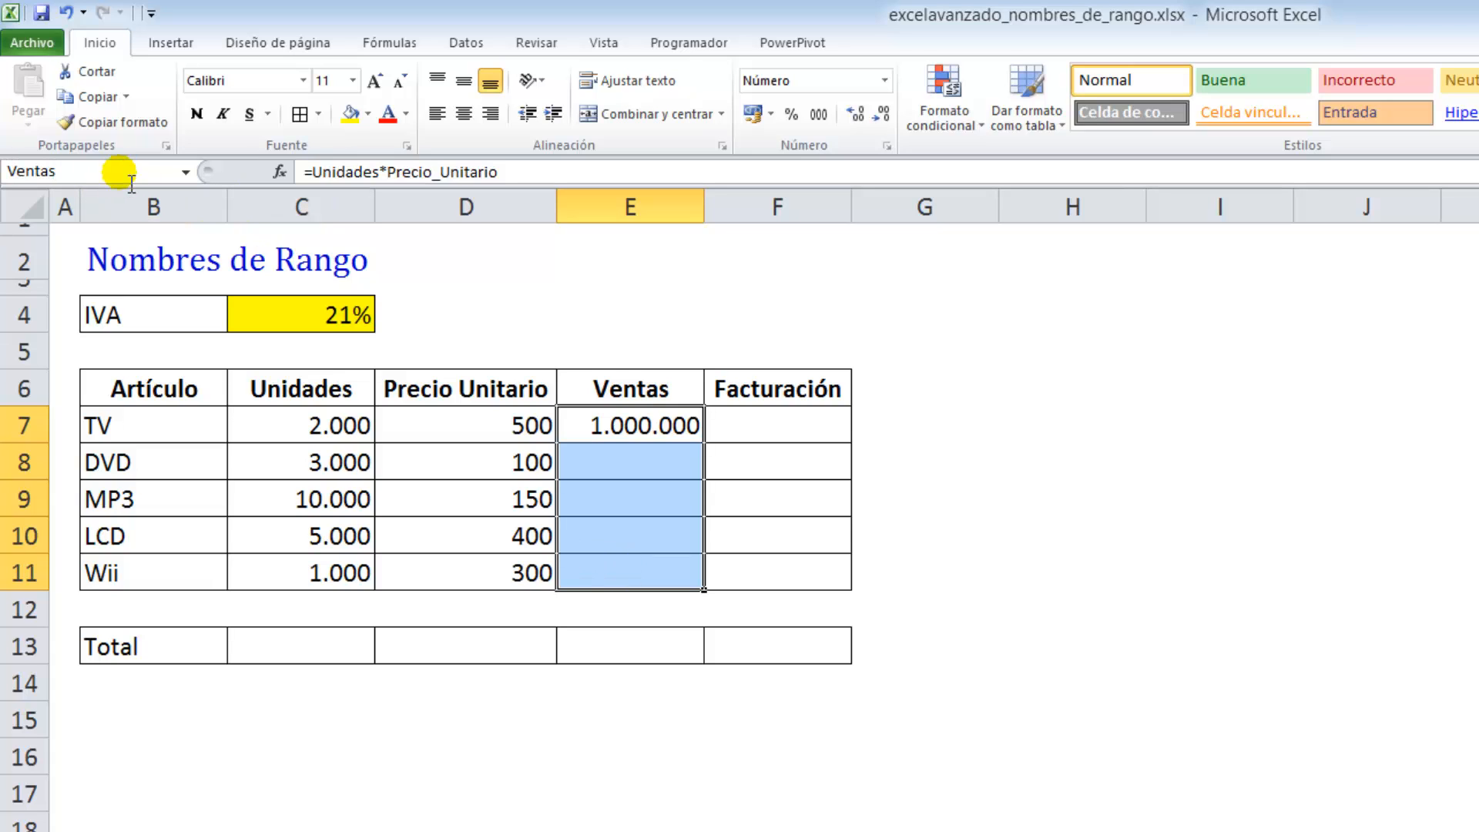
pyautogui.press('Return')
# - Assign the range name "Facturación" to the billing cells F7:F11
pyautogui.click(808, 428)
pyautogui.moveTo(808, 429); pyautogui.dragTo(793, 571)
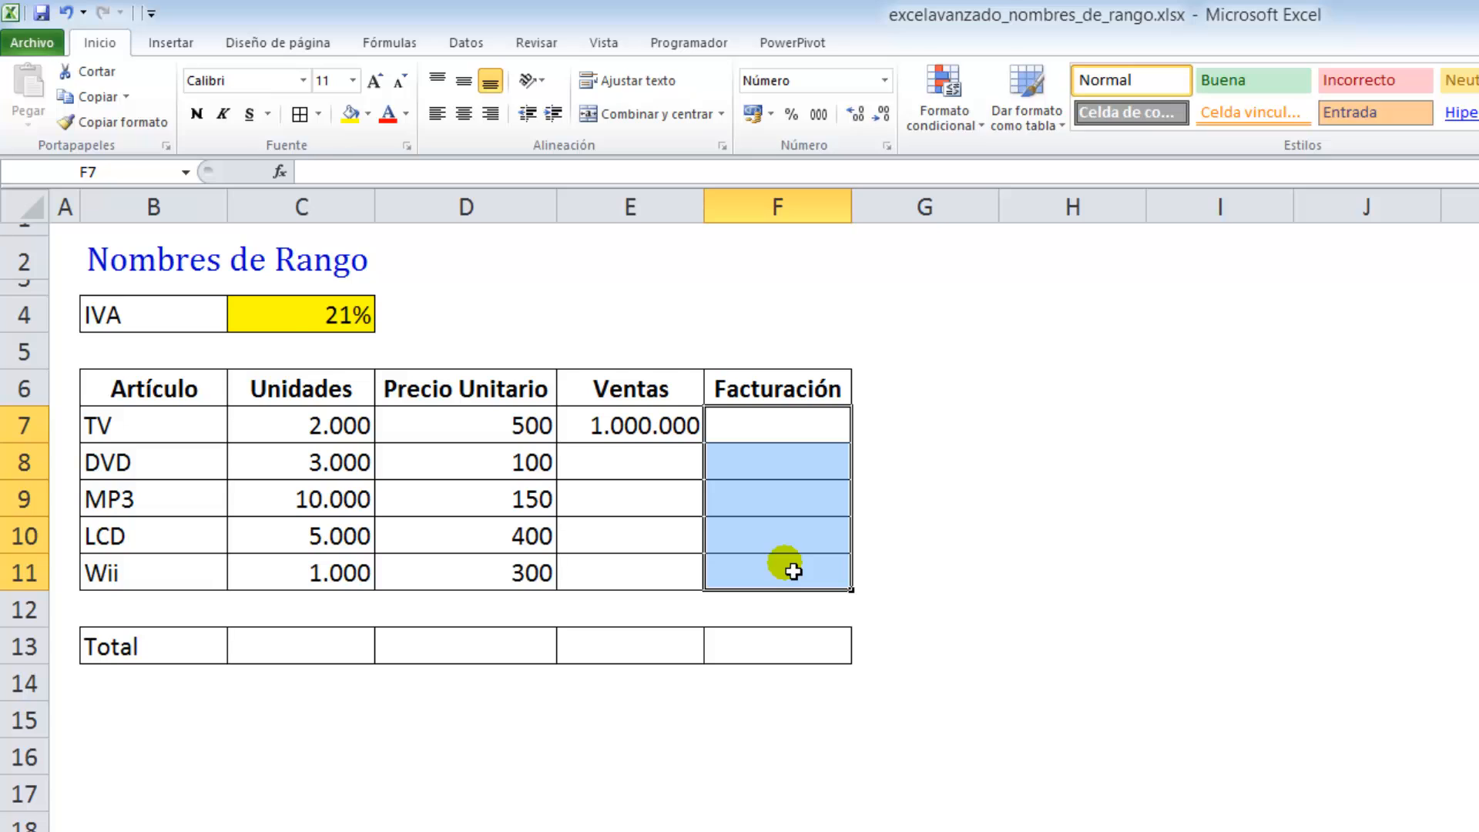
pyautogui.click(138, 174)
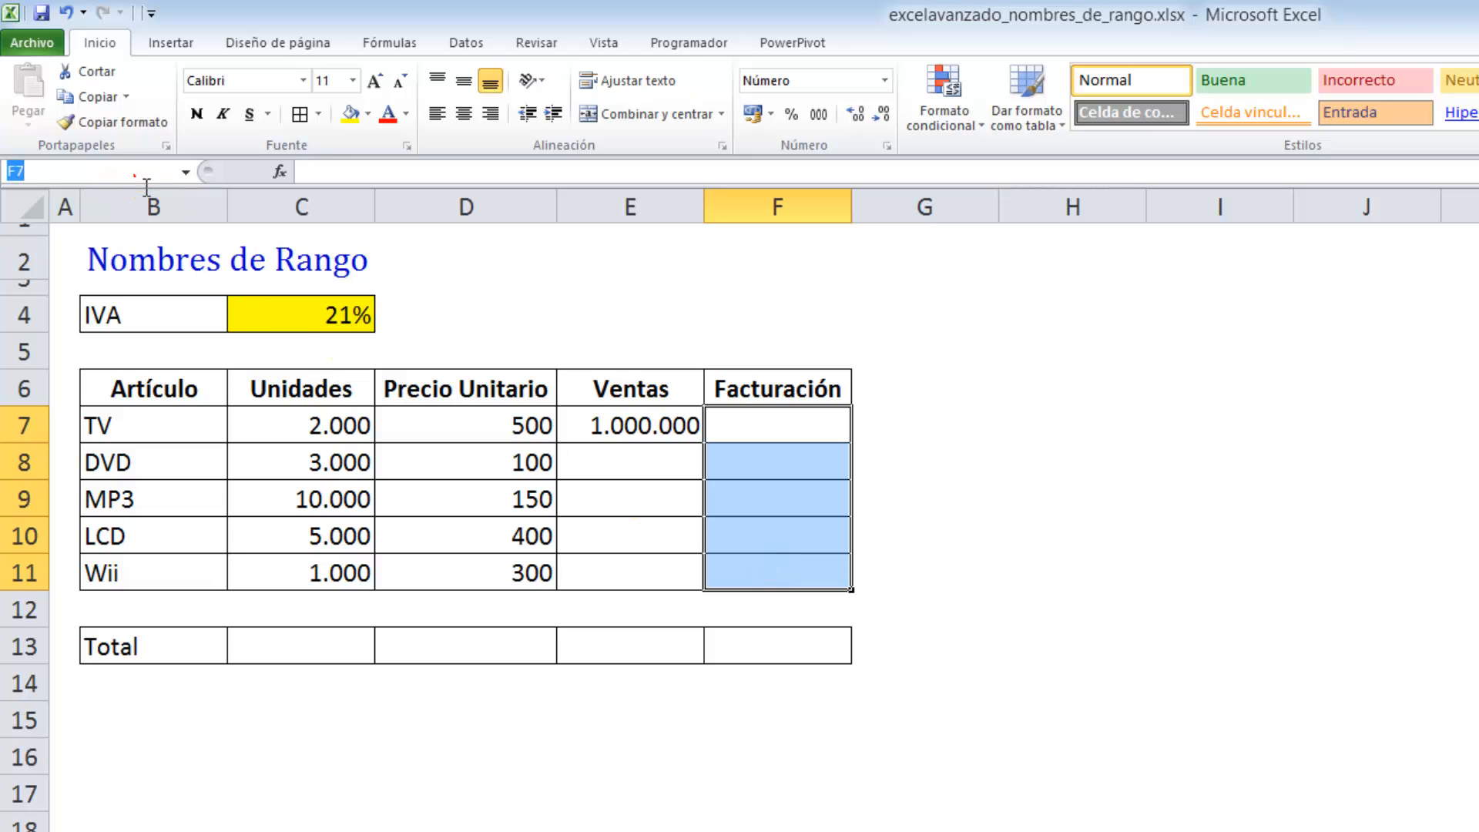
pyautogui.write('Facturaci')
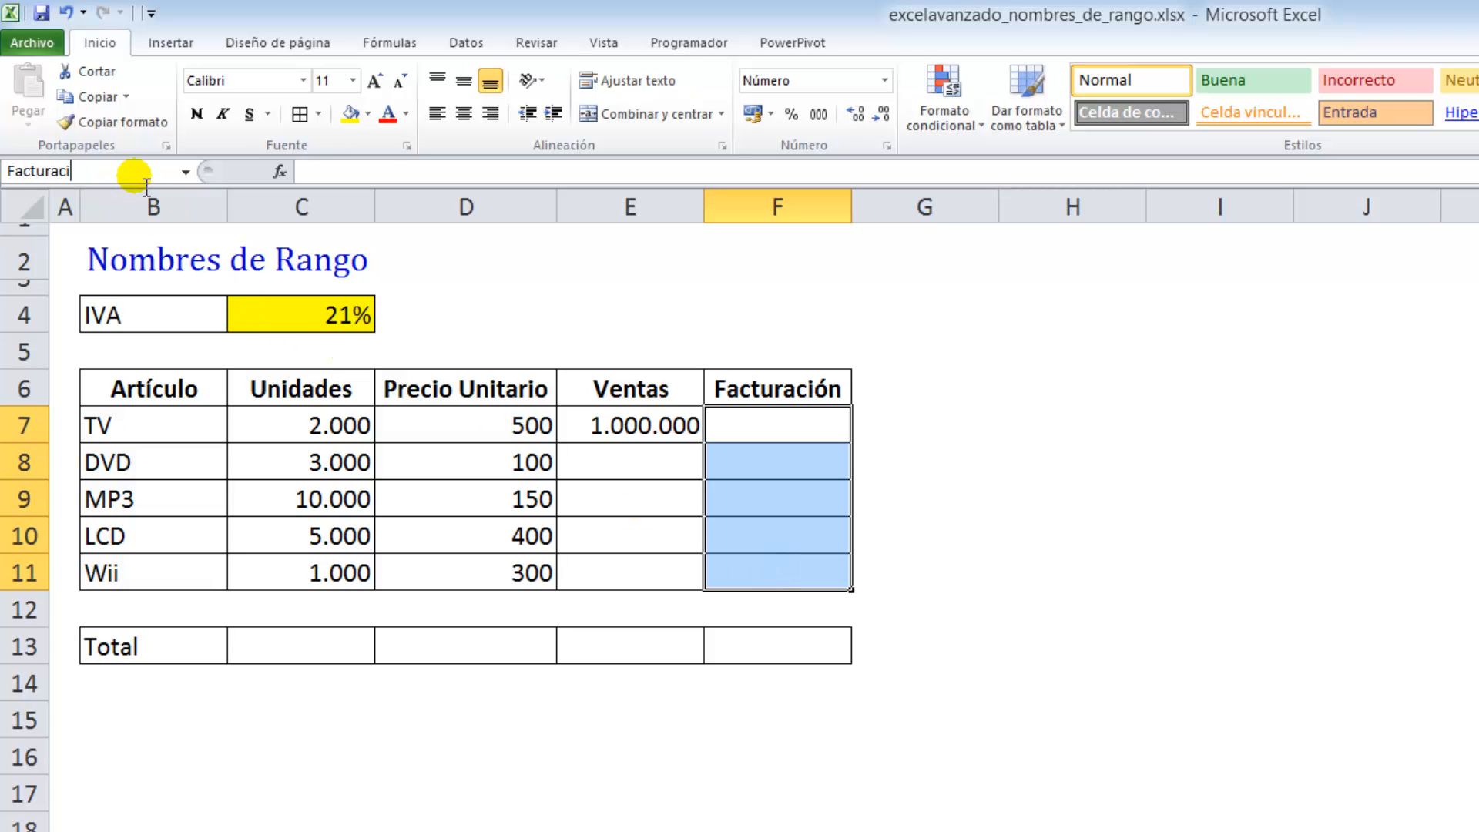
pyautogui.write('ón')
pyautogui.press('Return')
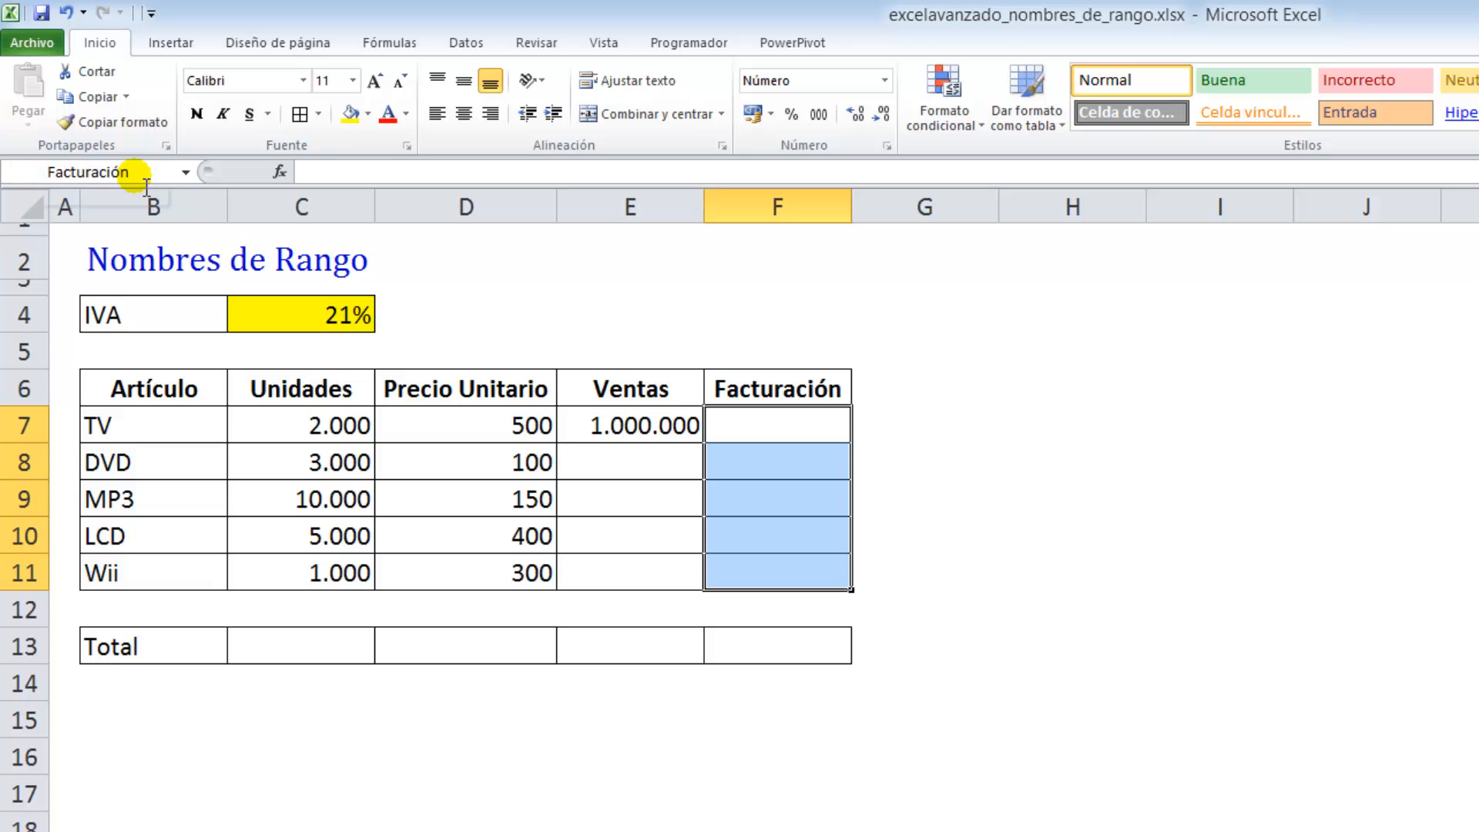
# - Enter the formula =Ventas*(1+IVA) in the TV row's Facturación cell F7, using the defined range names
pyautogui.click(633, 493)
pyautogui.click(729, 429)
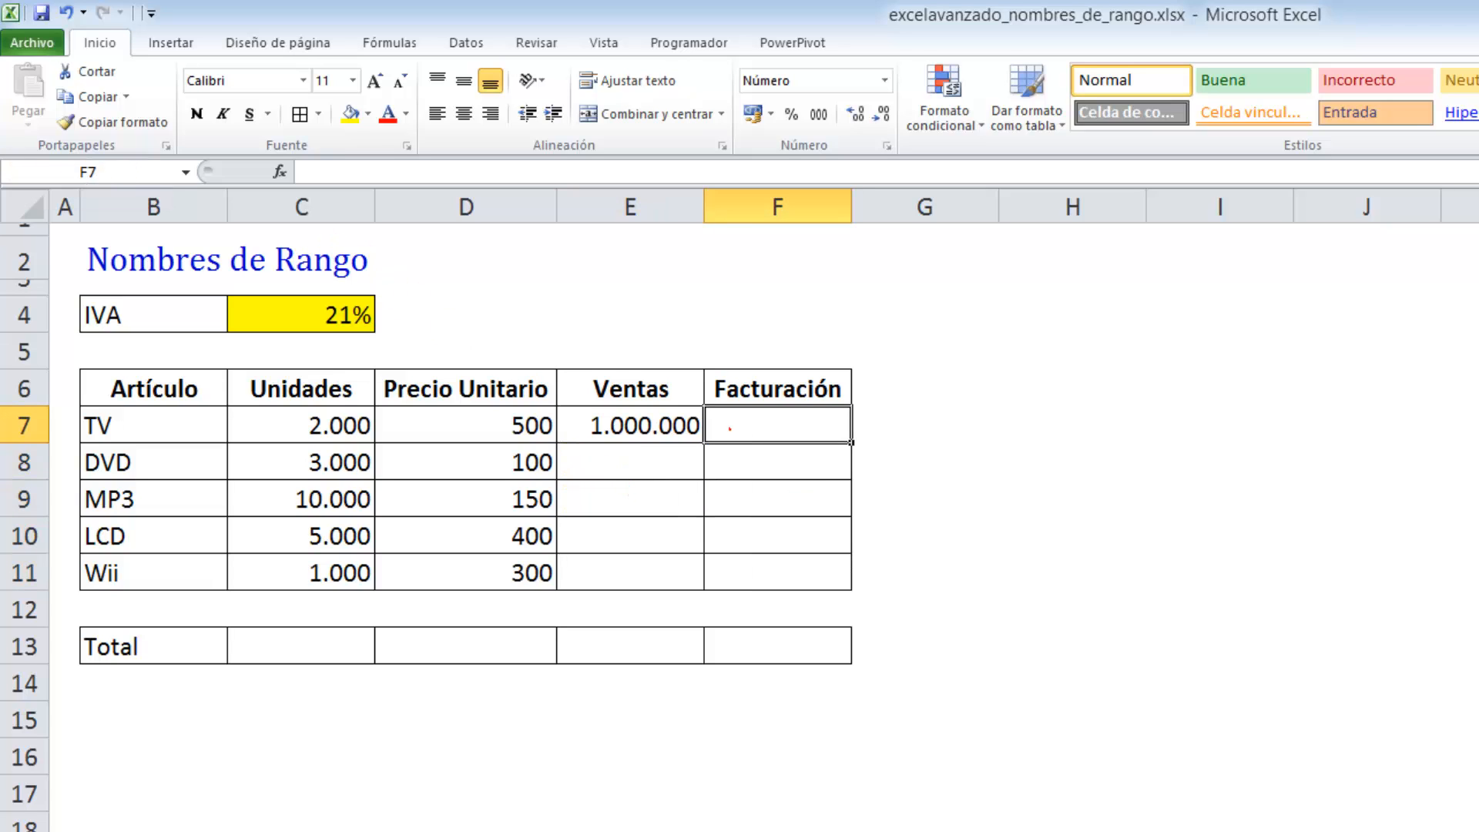
pyautogui.write('=')
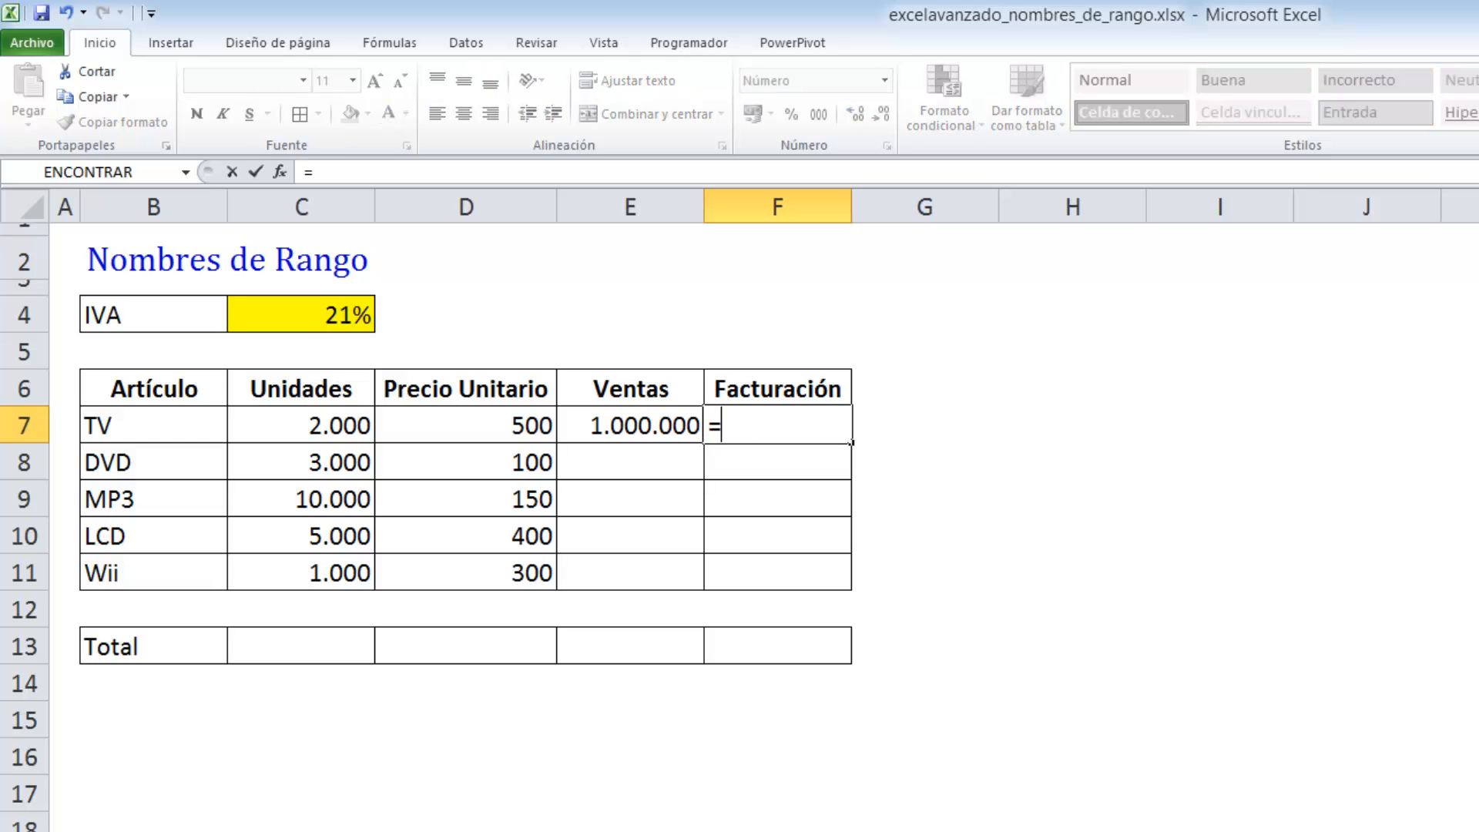
pyautogui.write('vent')
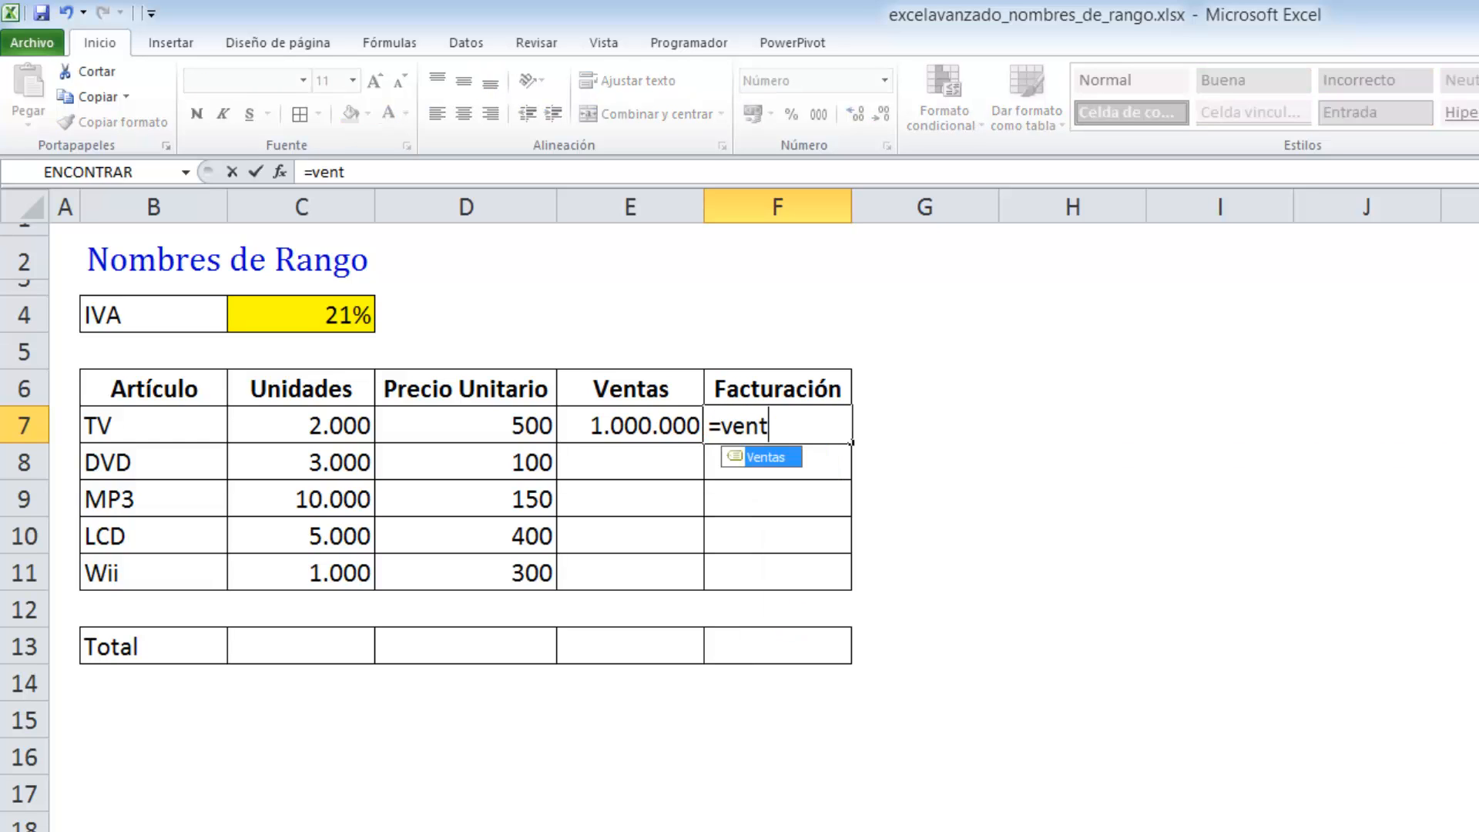
pyautogui.press('Tab')
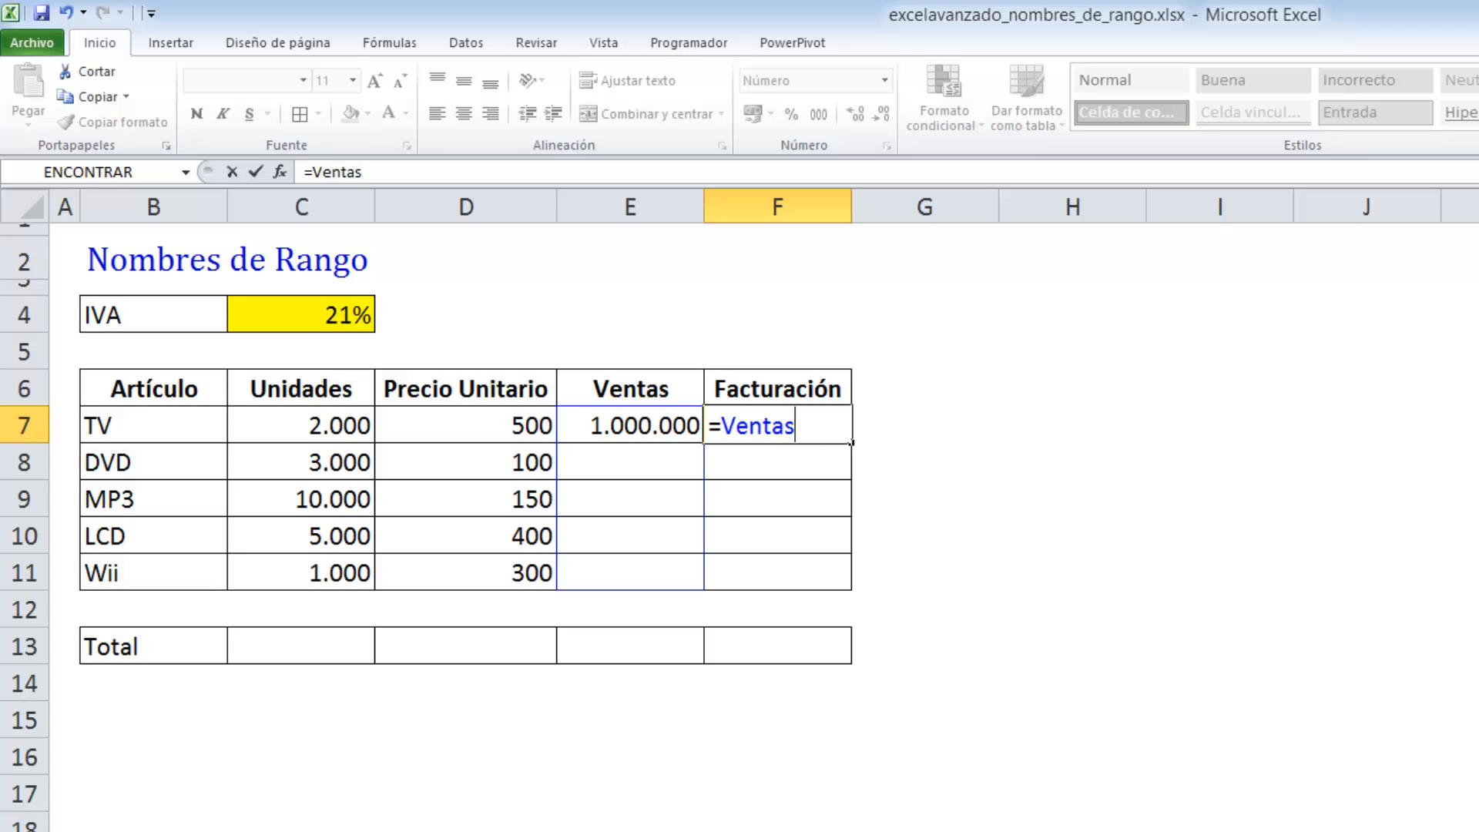
pyautogui.write('*(1+iva')
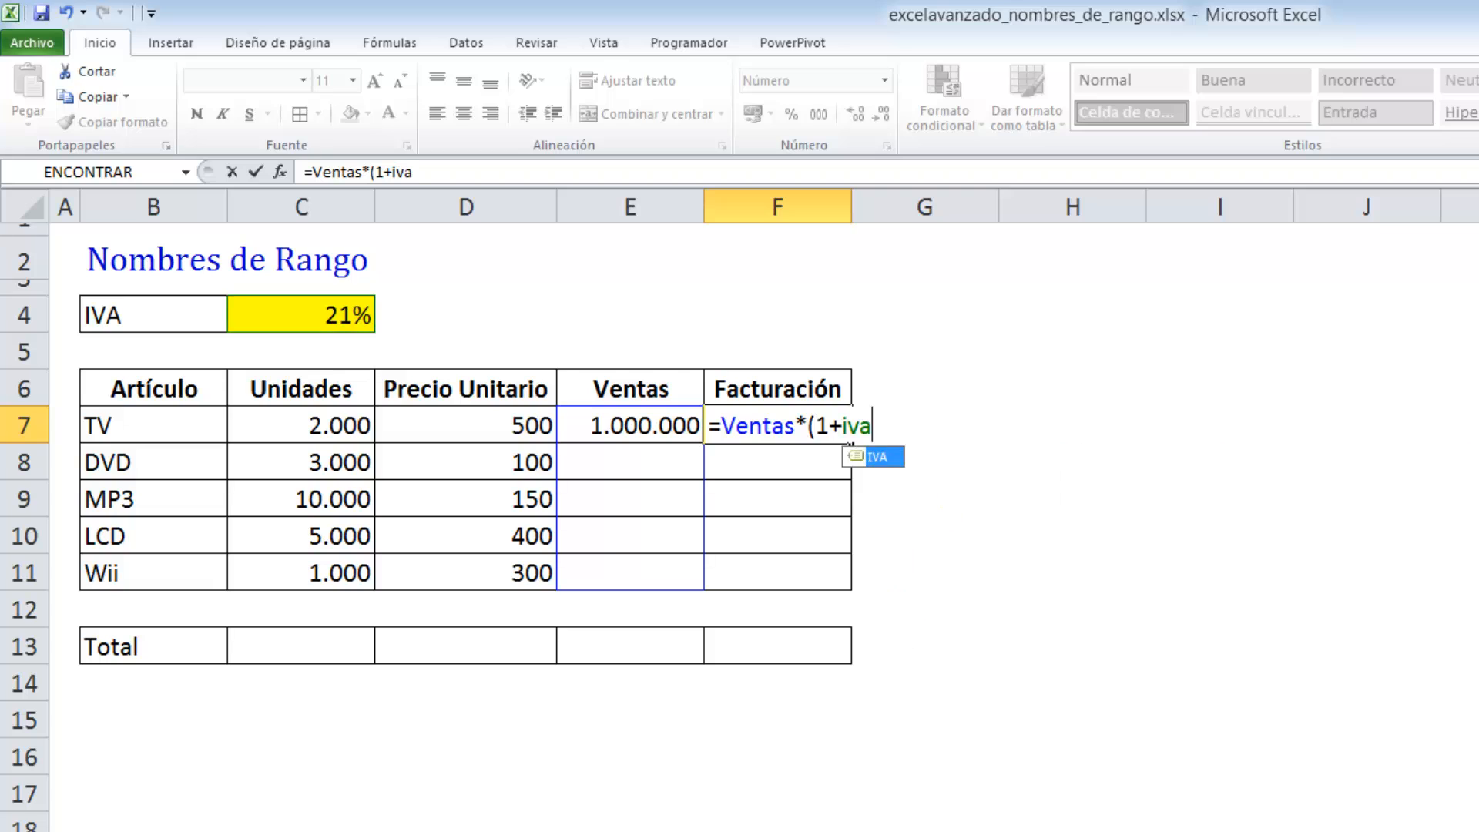
pyautogui.press('Tab')
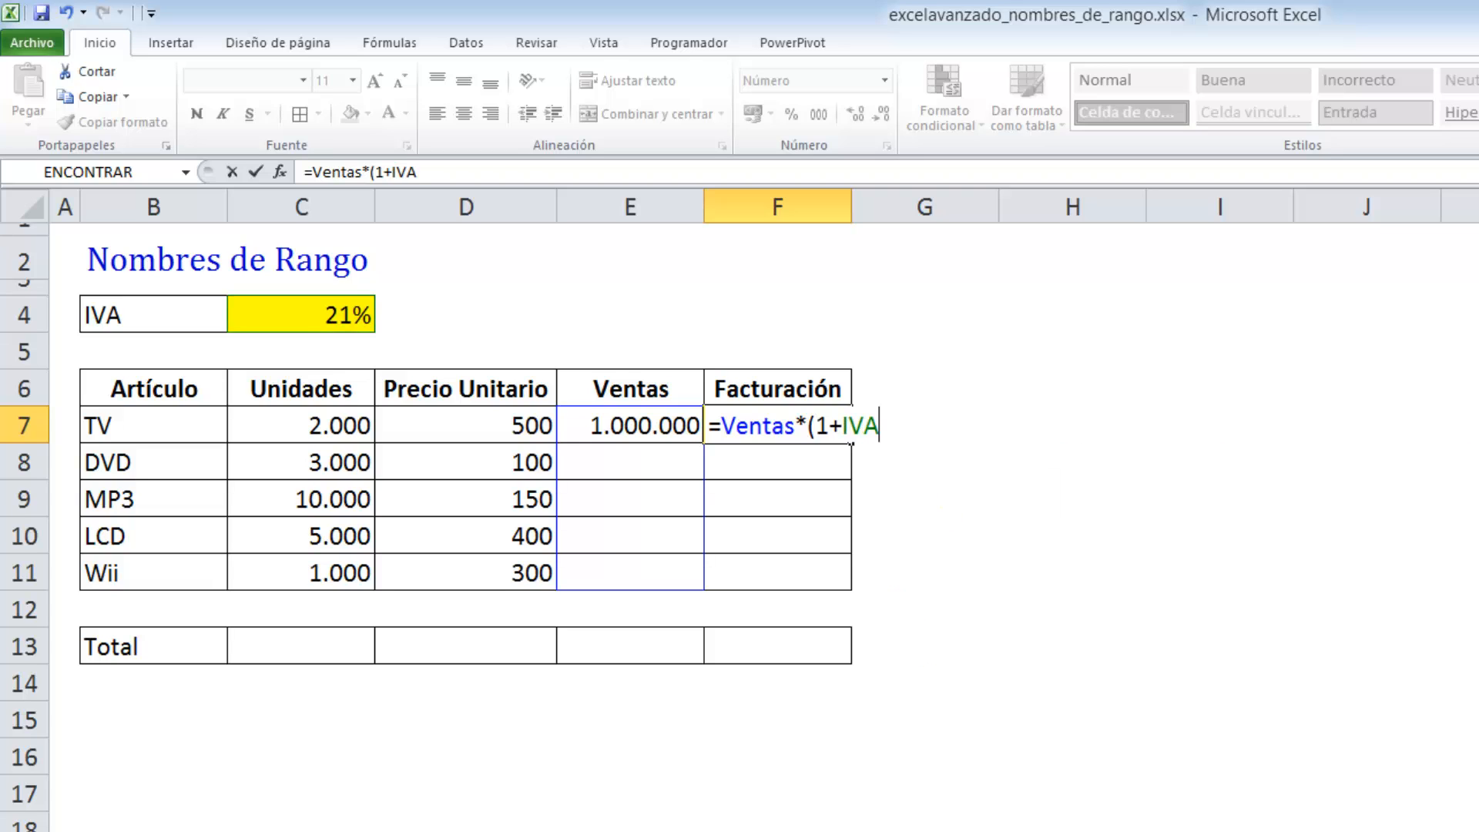
pyautogui.write(')')
pyautogui.press('Return')
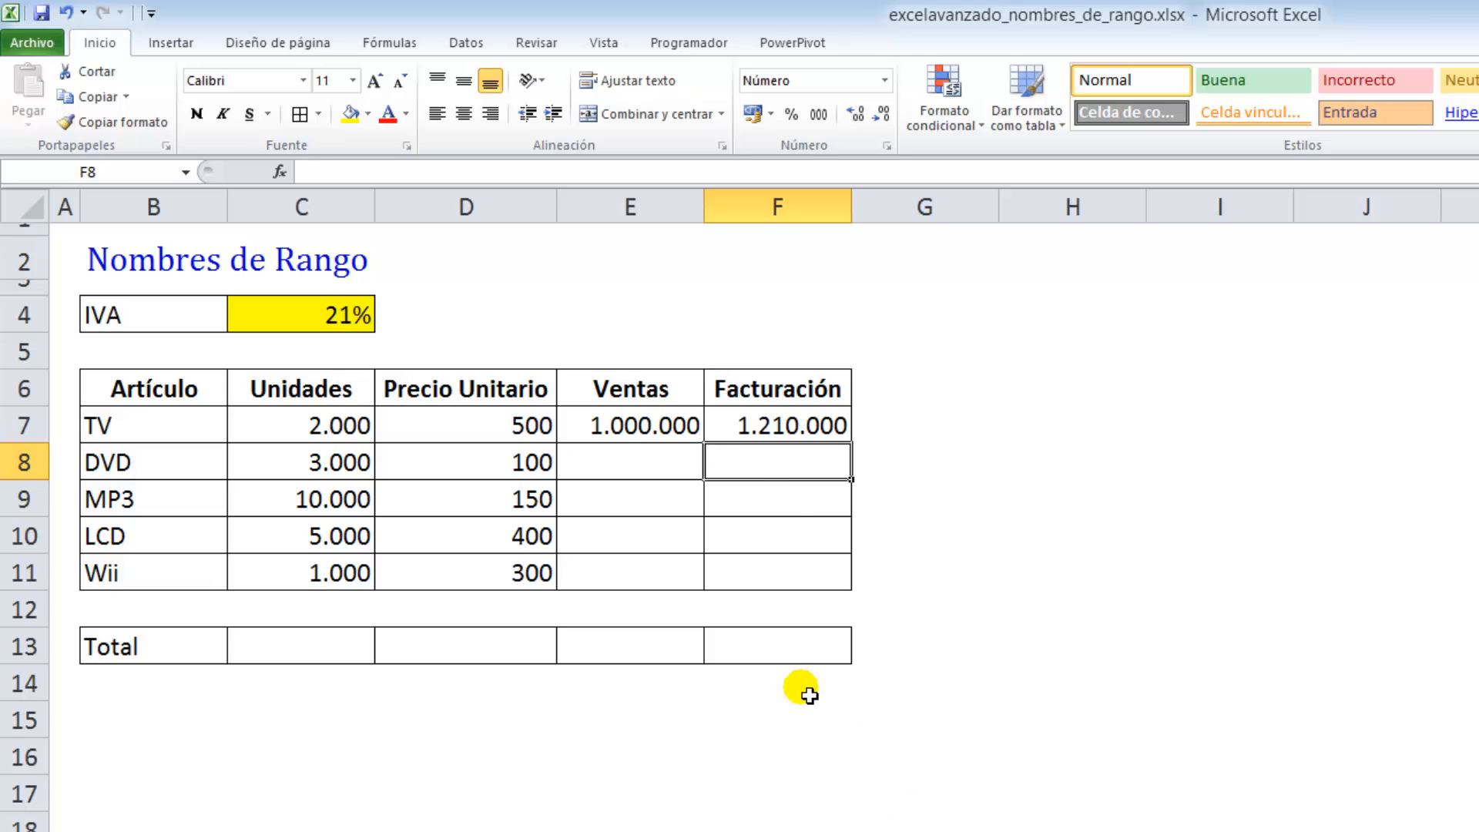
# - Autofill the E7:F7 formulas down through row 11, and undo that fill
pyautogui.moveTo(668, 430); pyautogui.dragTo(741, 441)
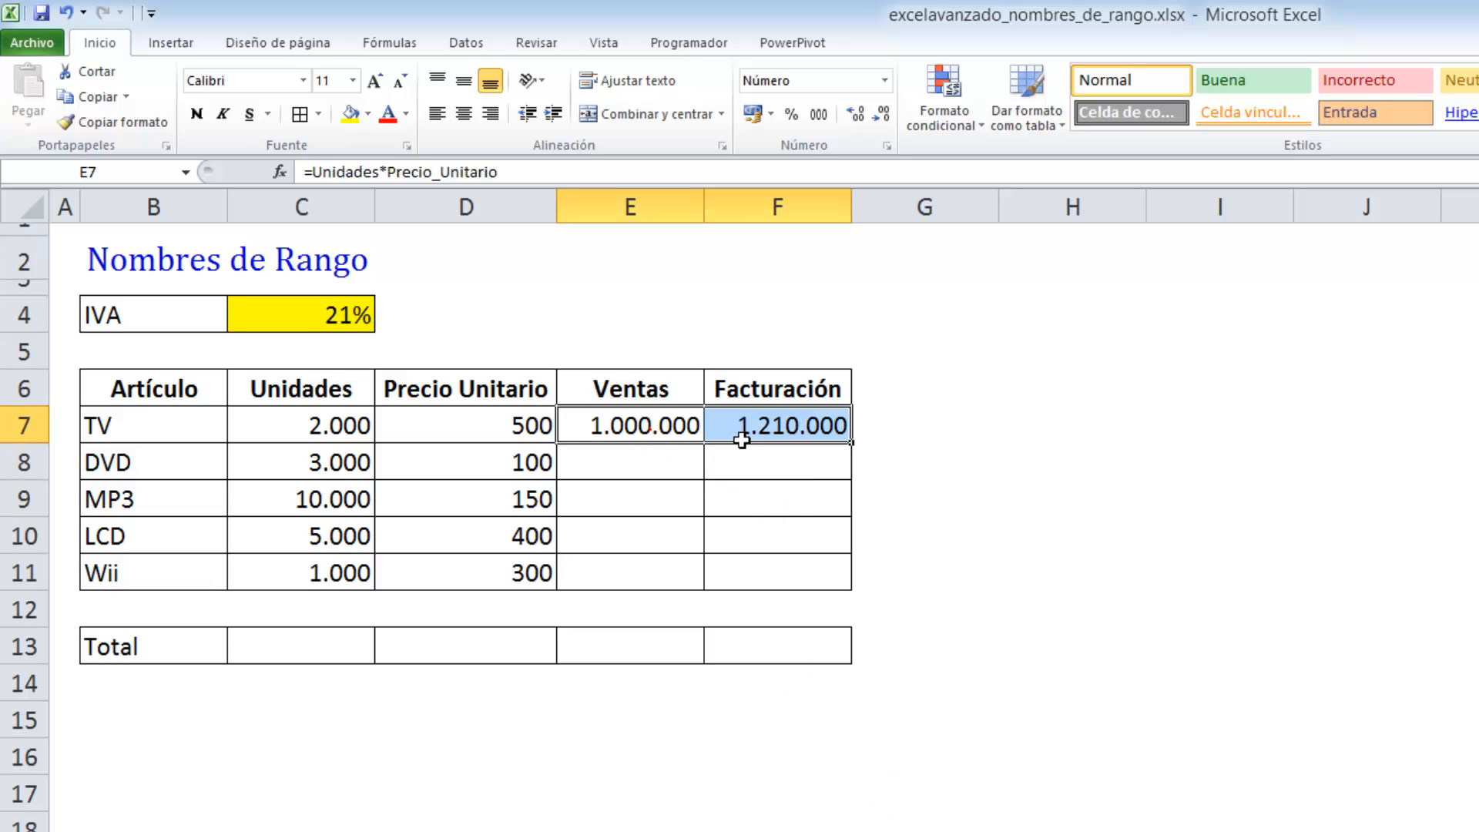
pyautogui.doubleClick(852, 443)
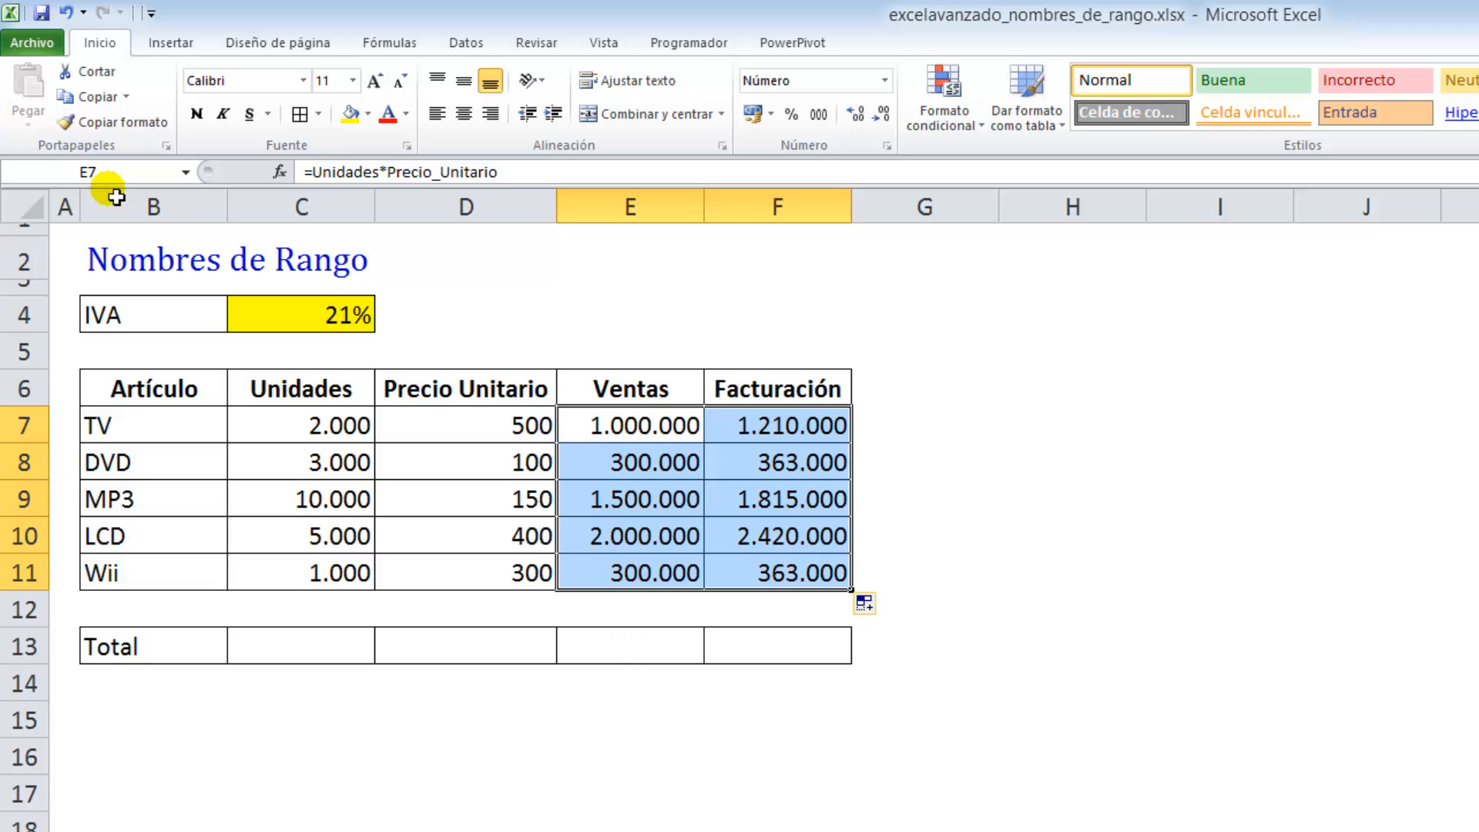
pyautogui.click(67, 12)
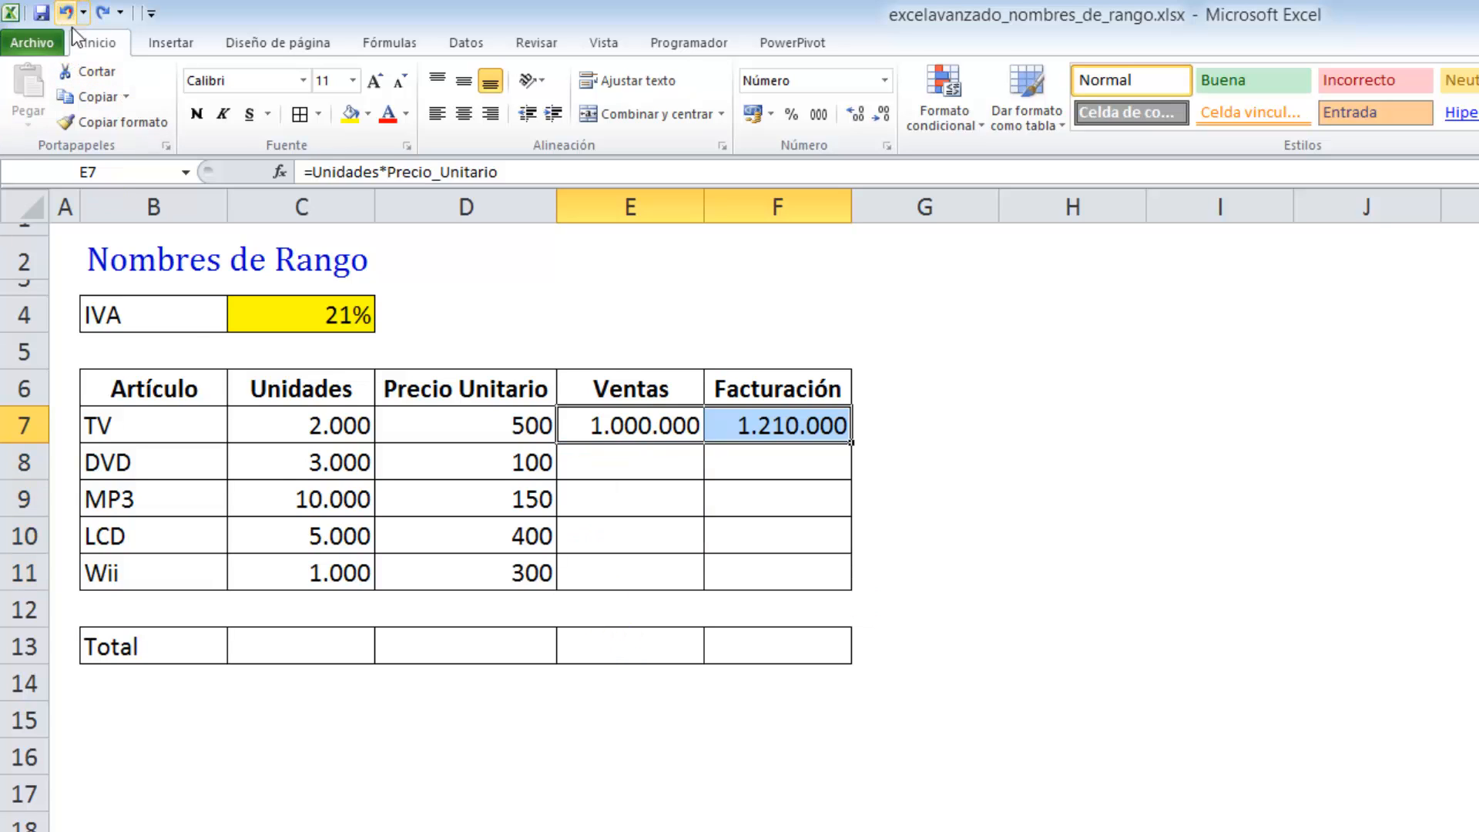
# - Fill the Ventas and Facturación formulas from row 7 down over the range E7:F11 with the Fill Down command
pyautogui.moveTo(583, 431); pyautogui.dragTo(769, 566)
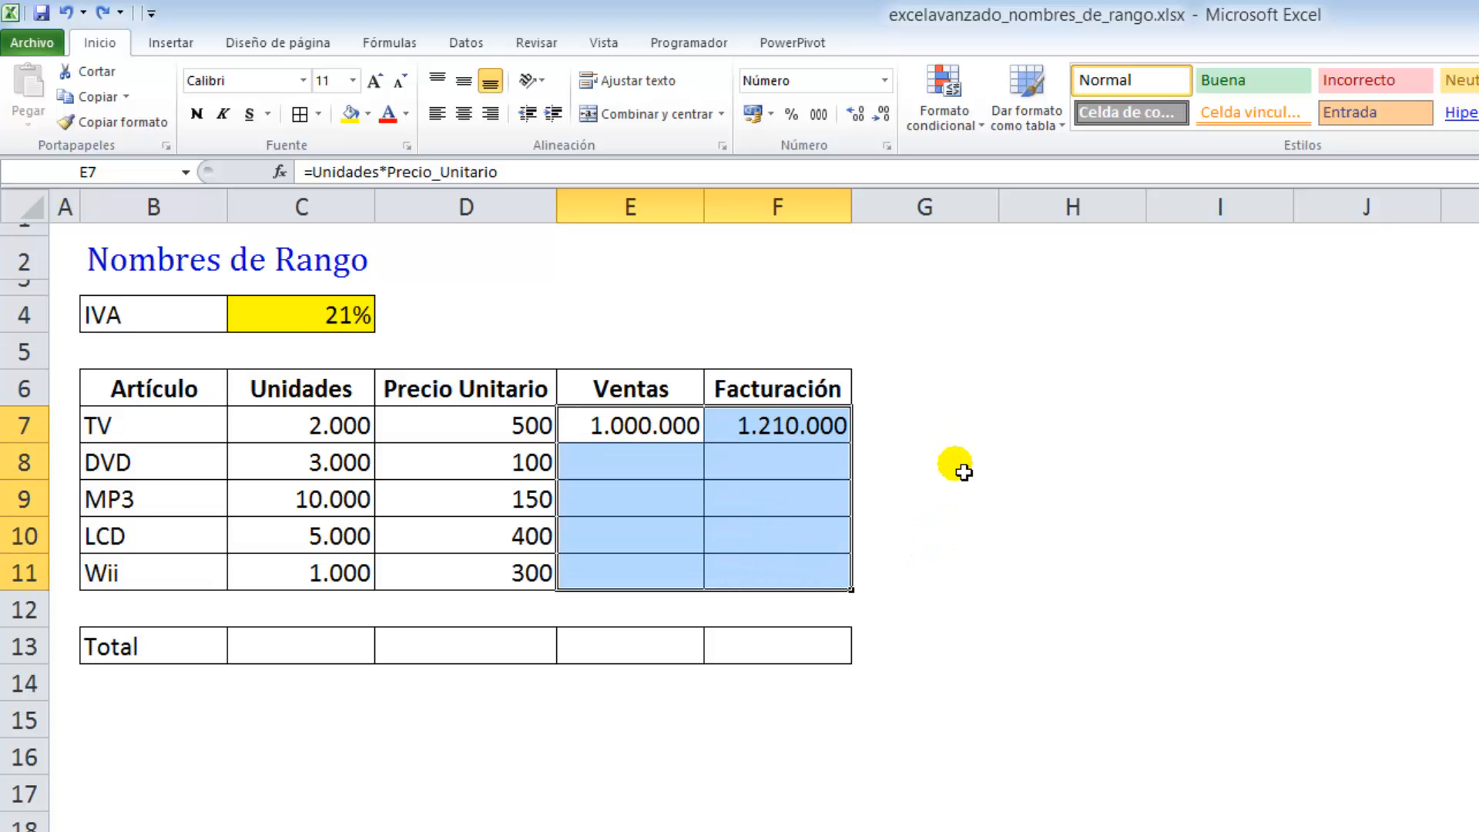
pyautogui.hotkey('ctrl', 'j')
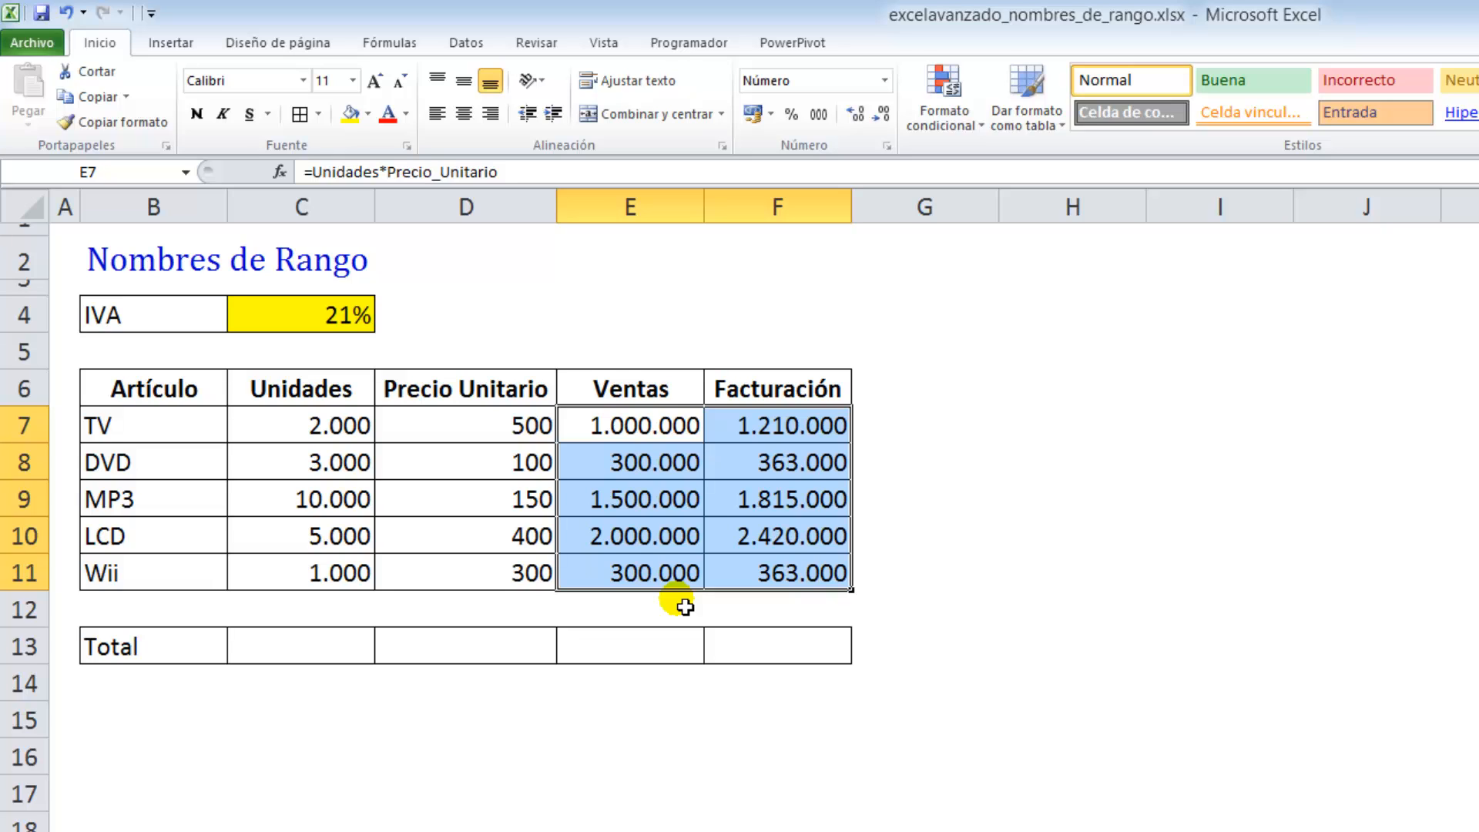
pyautogui.click(1018, 549)
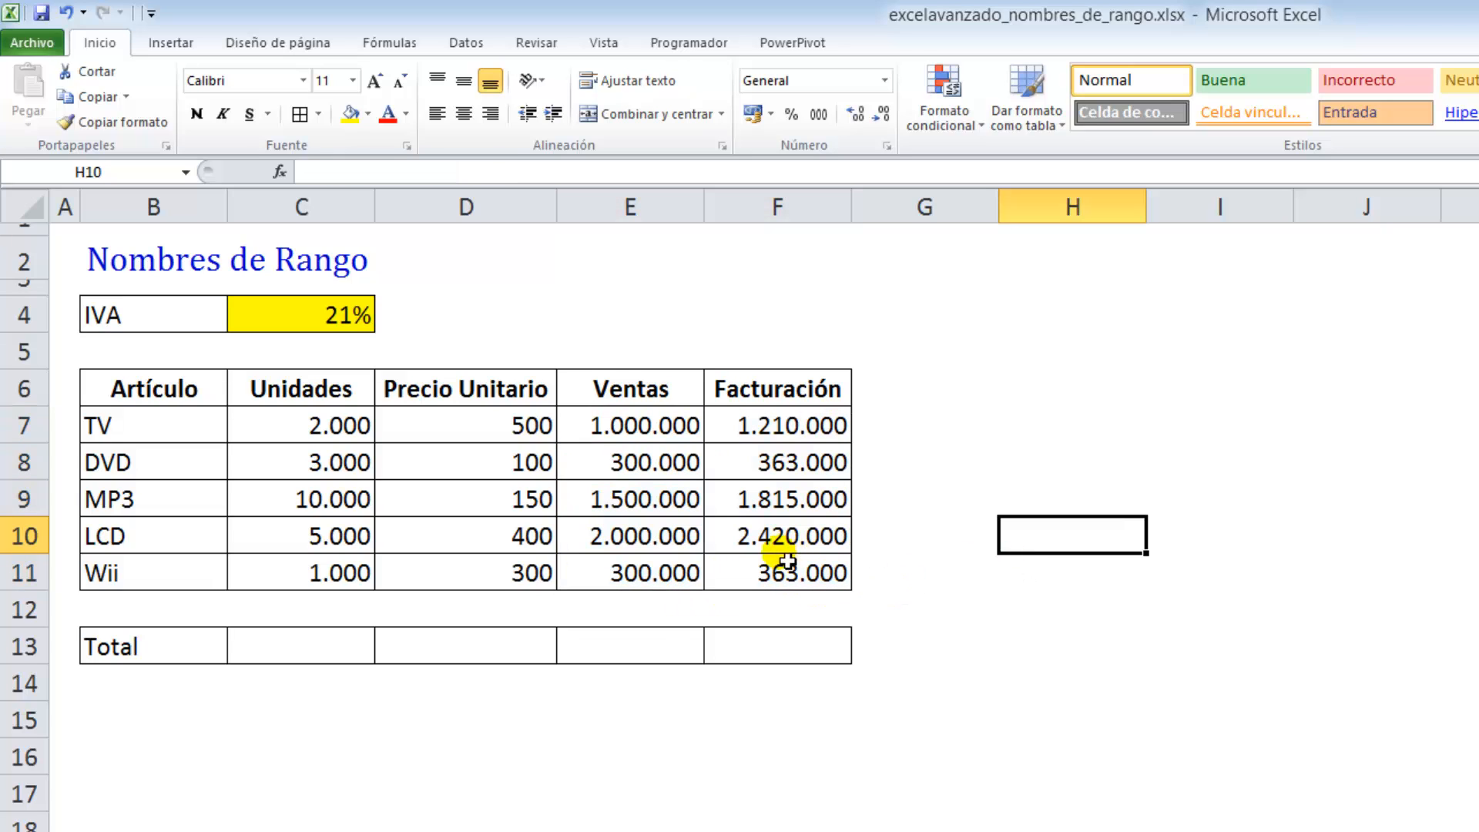
# - Examine the formulas in the Ventas cells E7:E10, including the ranges that the LCD row's formula refers to
pyautogui.click(639, 436)
pyautogui.click(645, 471)
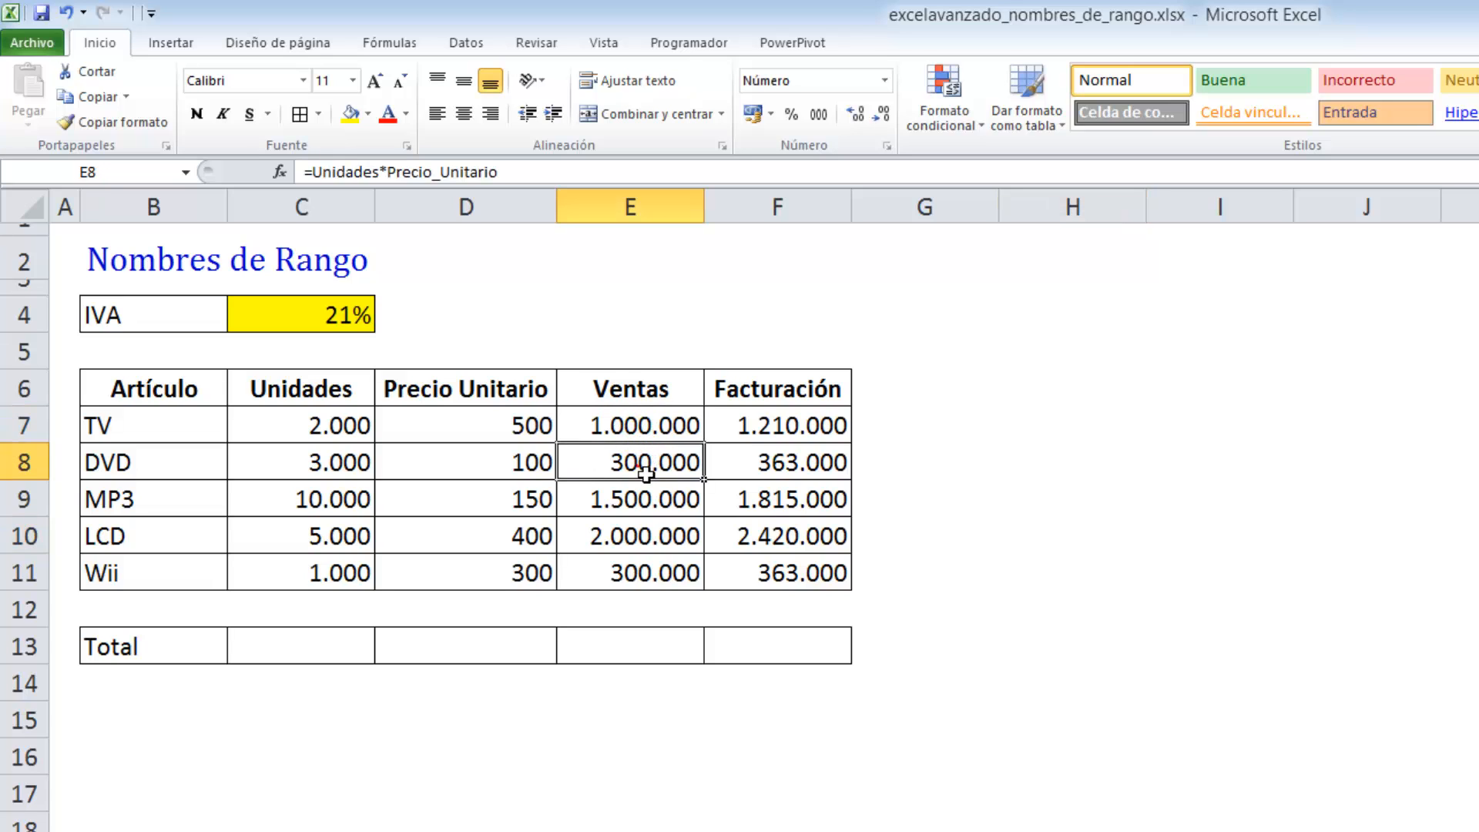
pyautogui.click(647, 502)
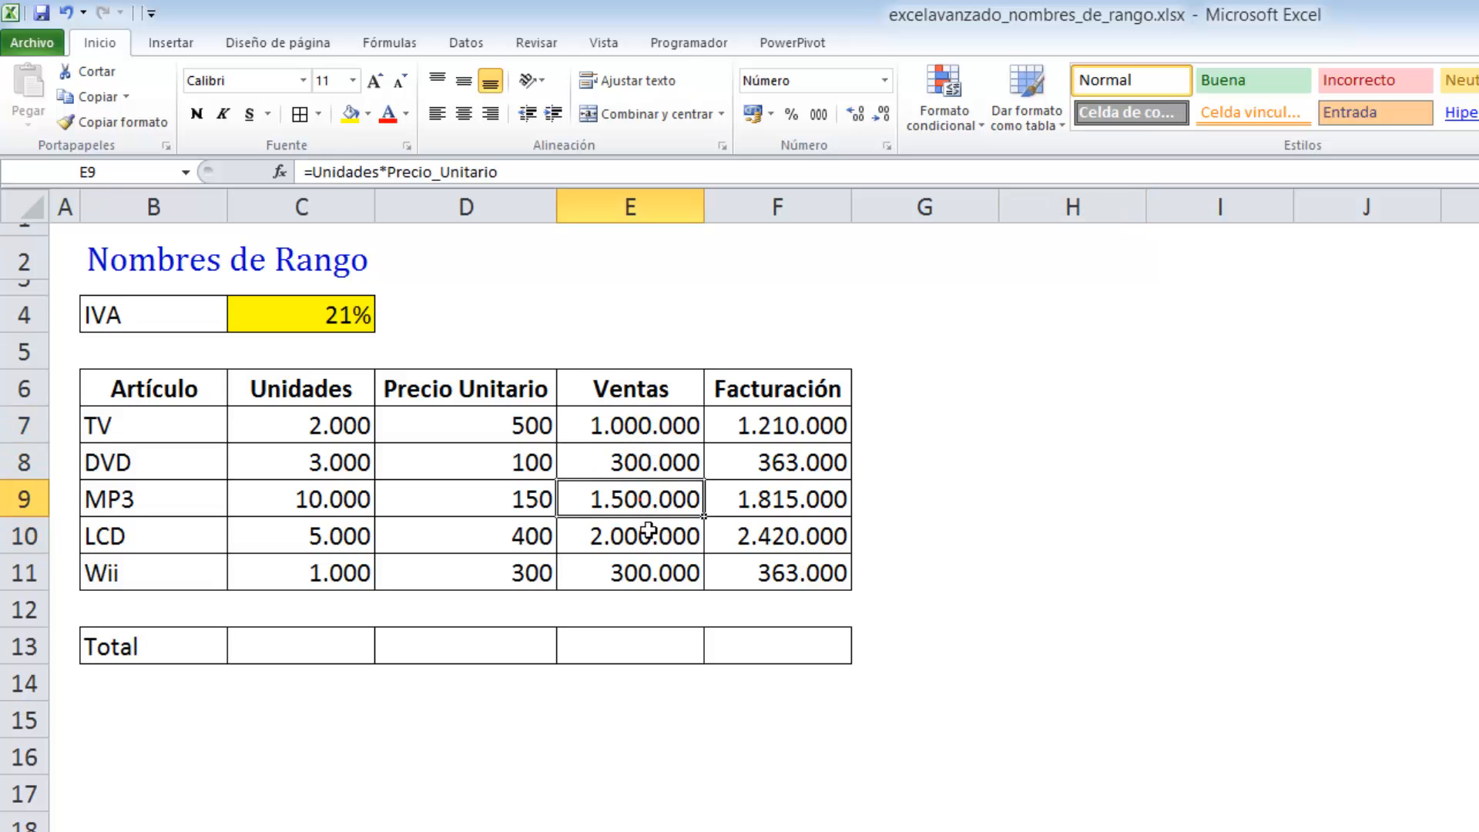
pyautogui.doubleClick(639, 539)
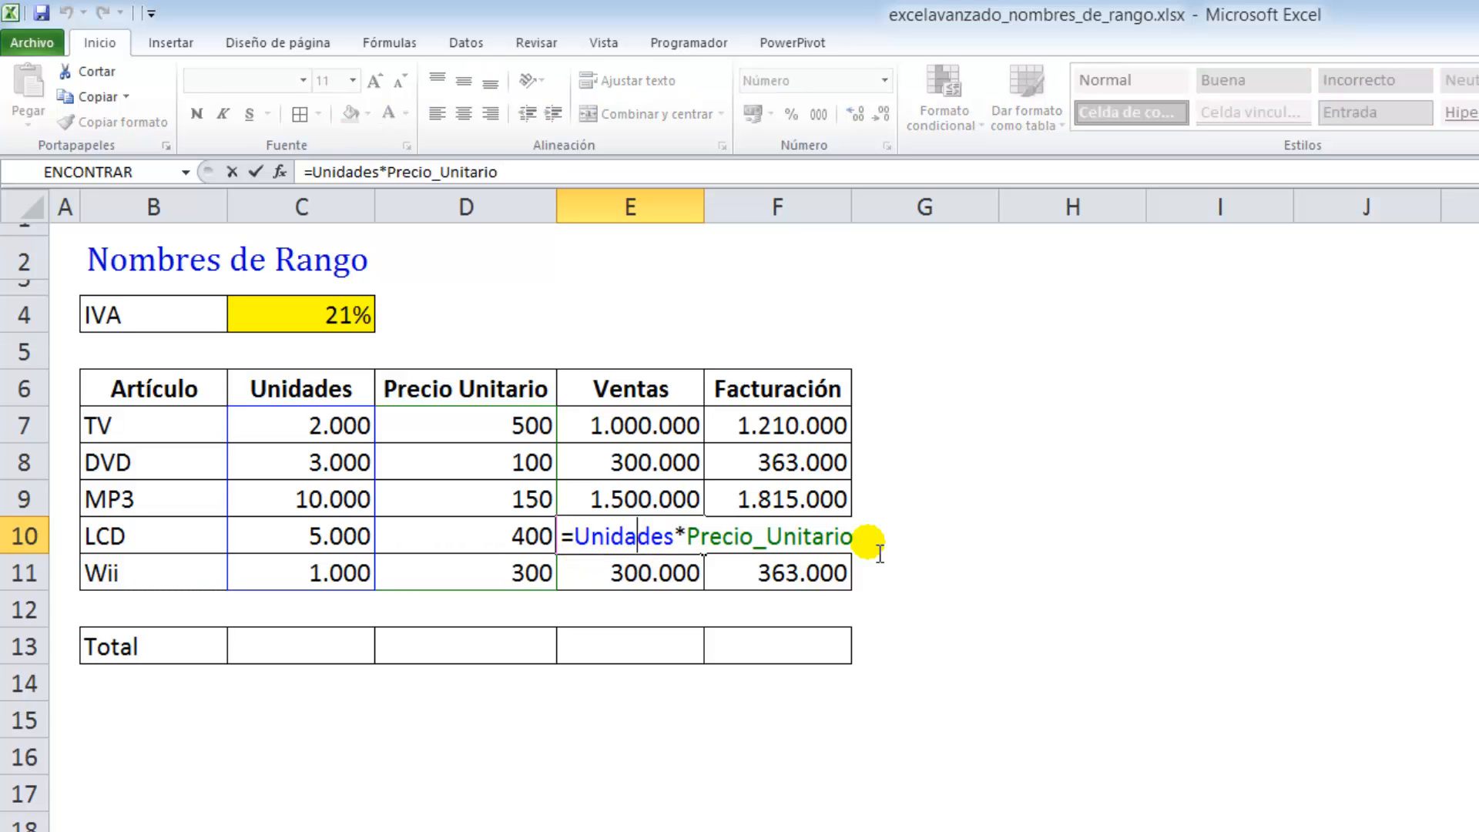
pyautogui.hotkey('ctrl', 'Return')
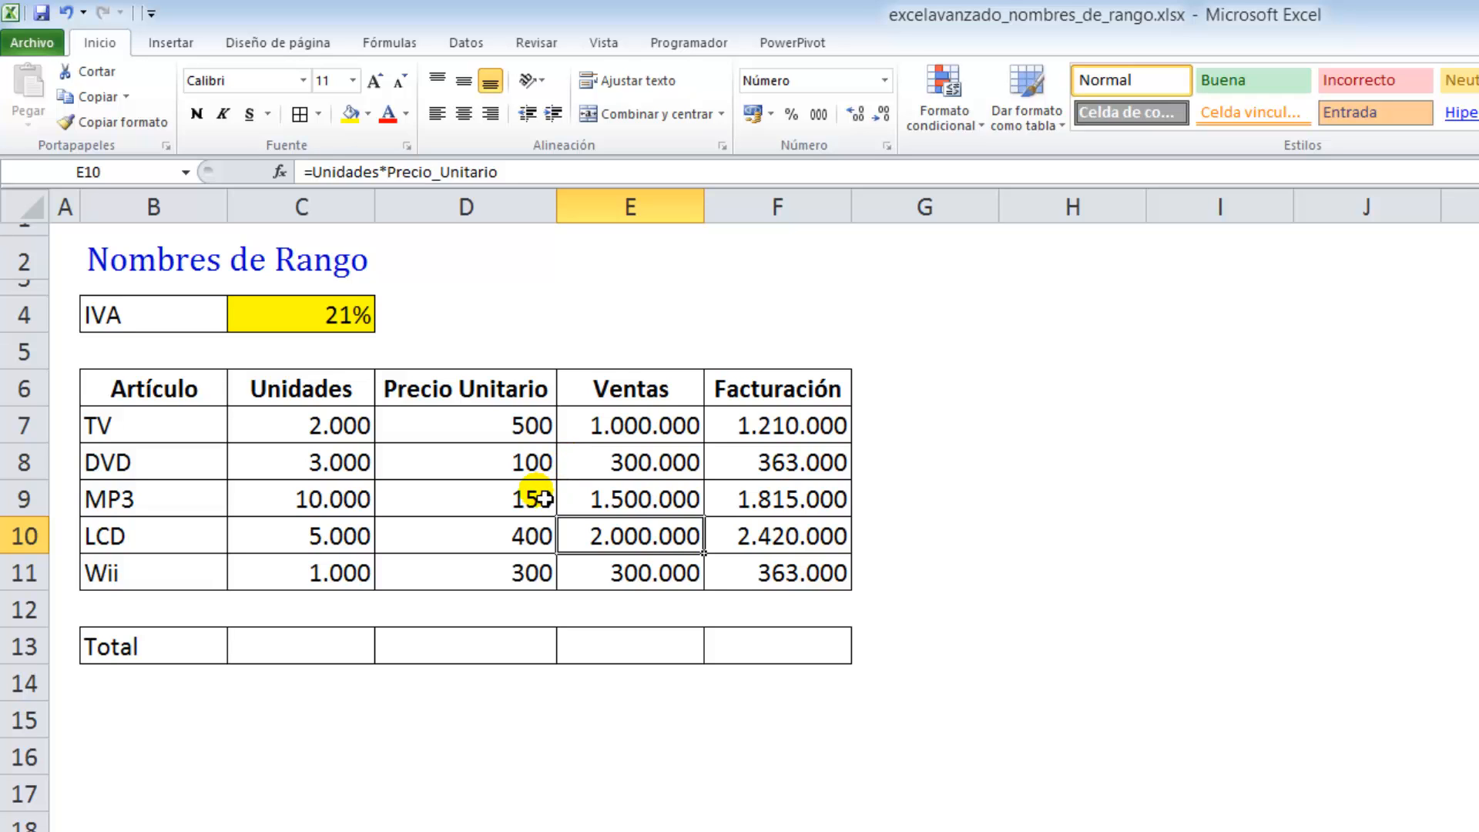
# - Delete the defined name Ventas in the Name Manager
pyautogui.click(403, 44)
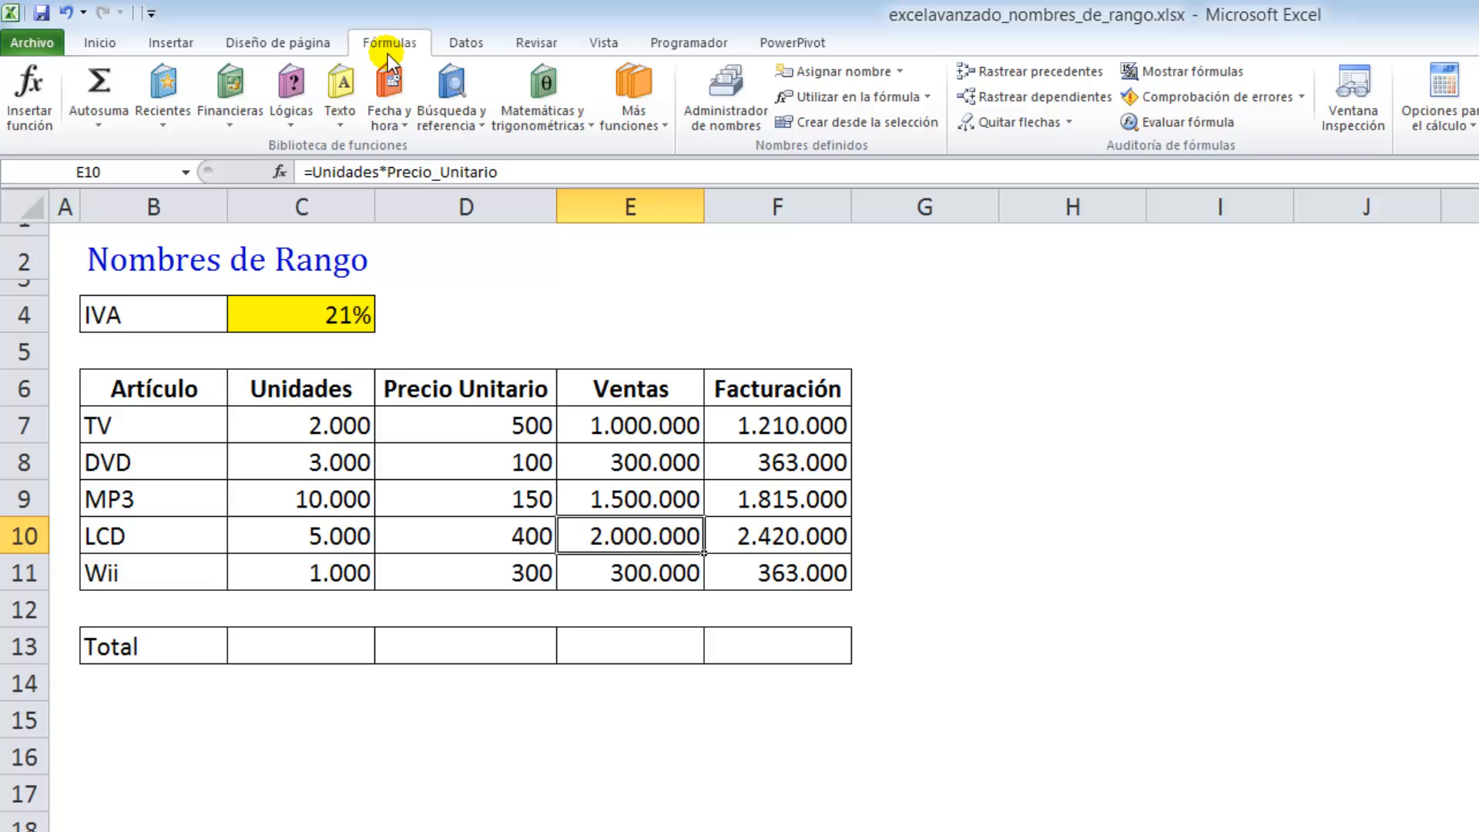
pyautogui.click(717, 118)
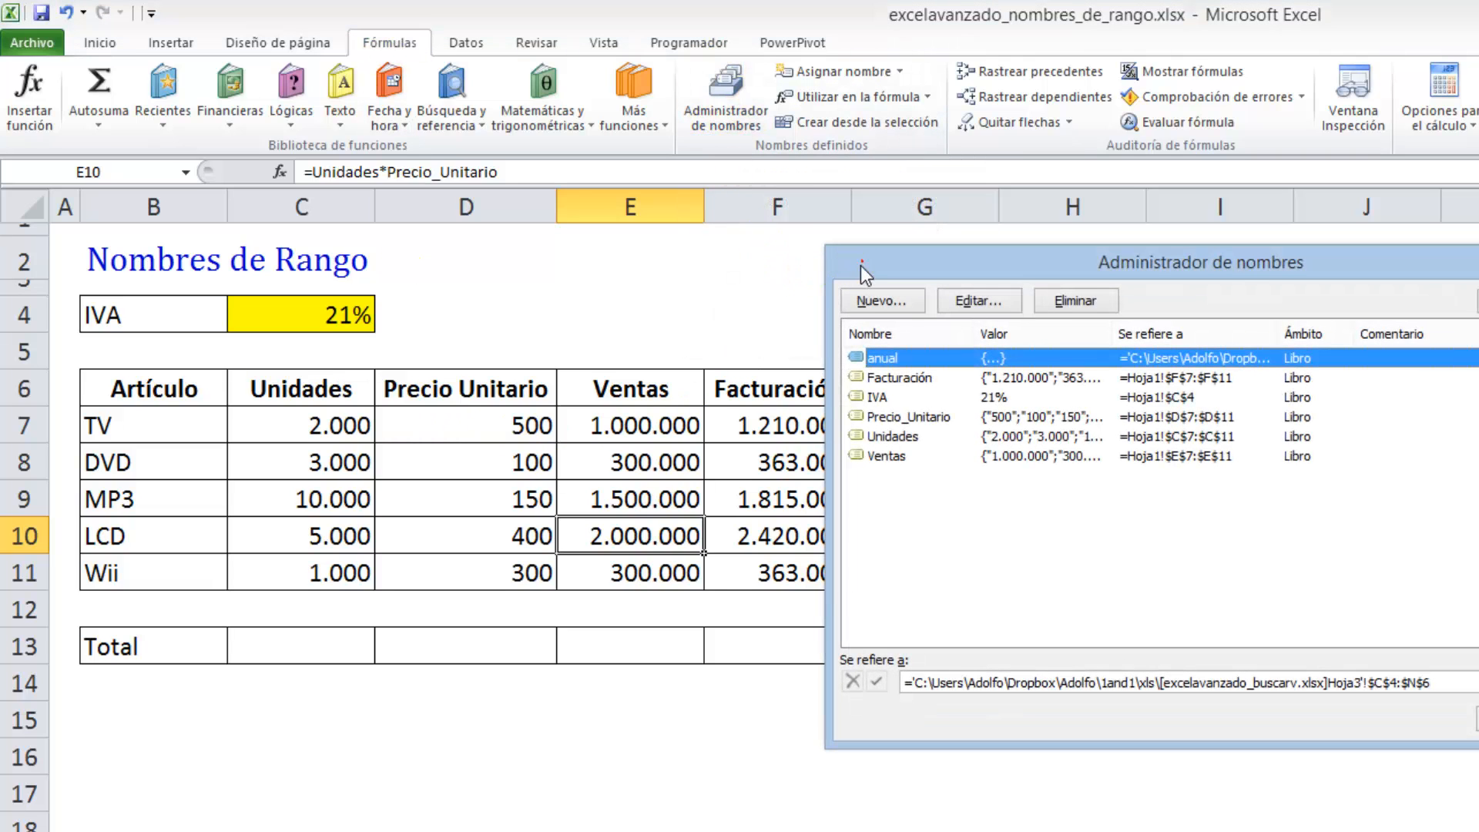
pyautogui.moveTo(861, 265); pyautogui.dragTo(553, 224)
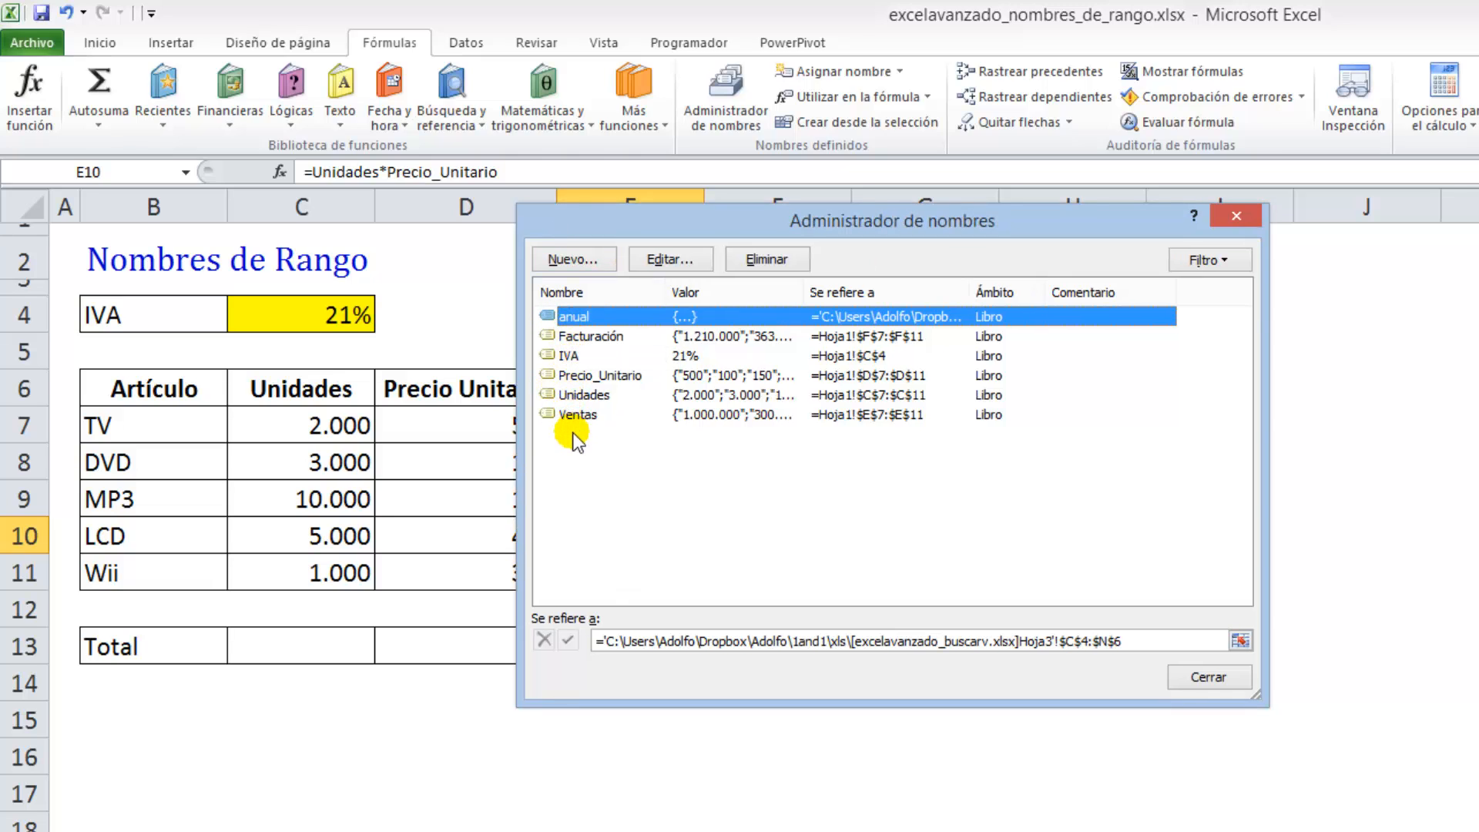
pyautogui.click(579, 422)
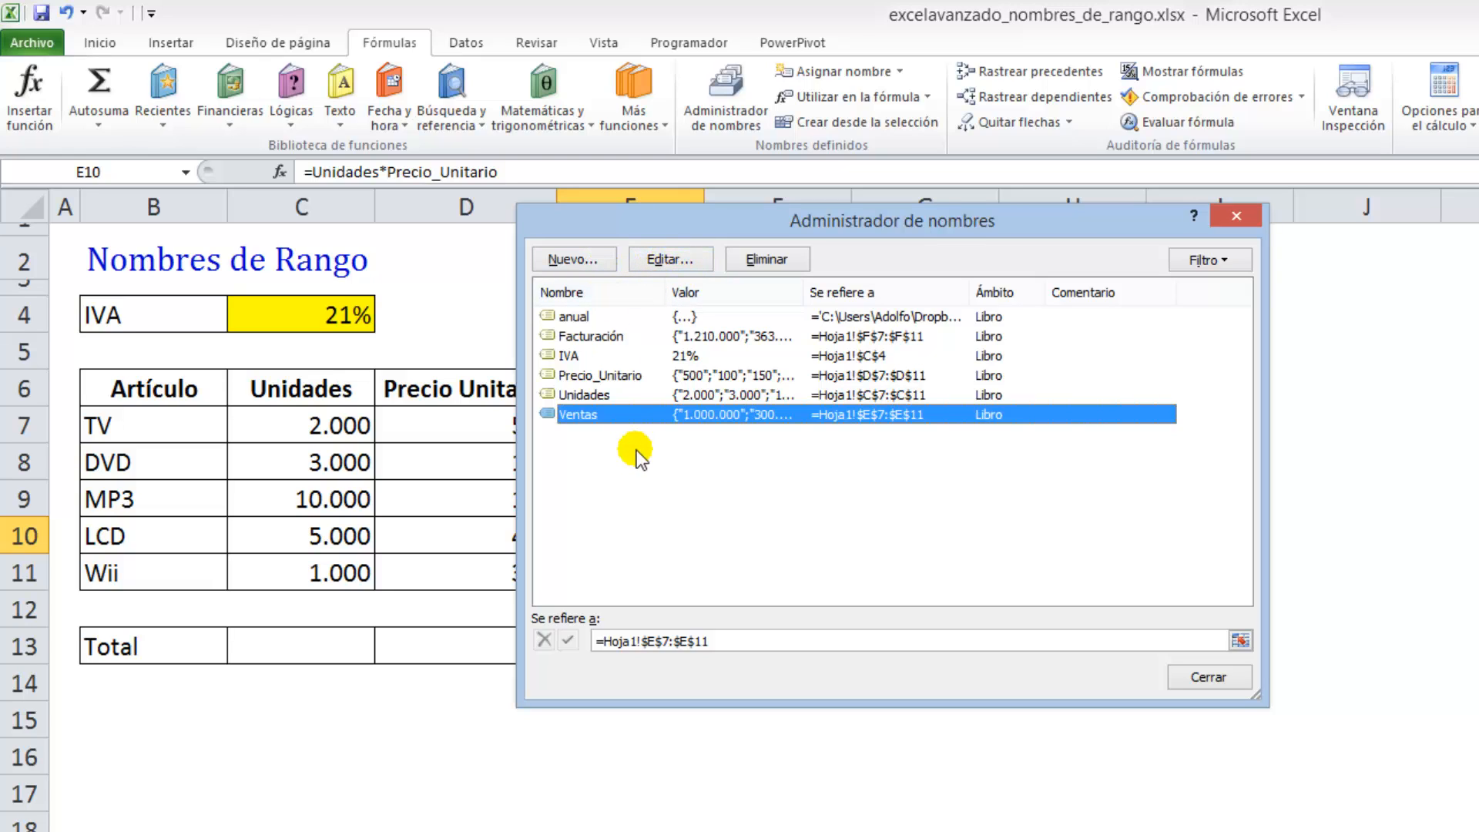
pyautogui.moveTo(617, 230); pyautogui.dragTo(934, 214)
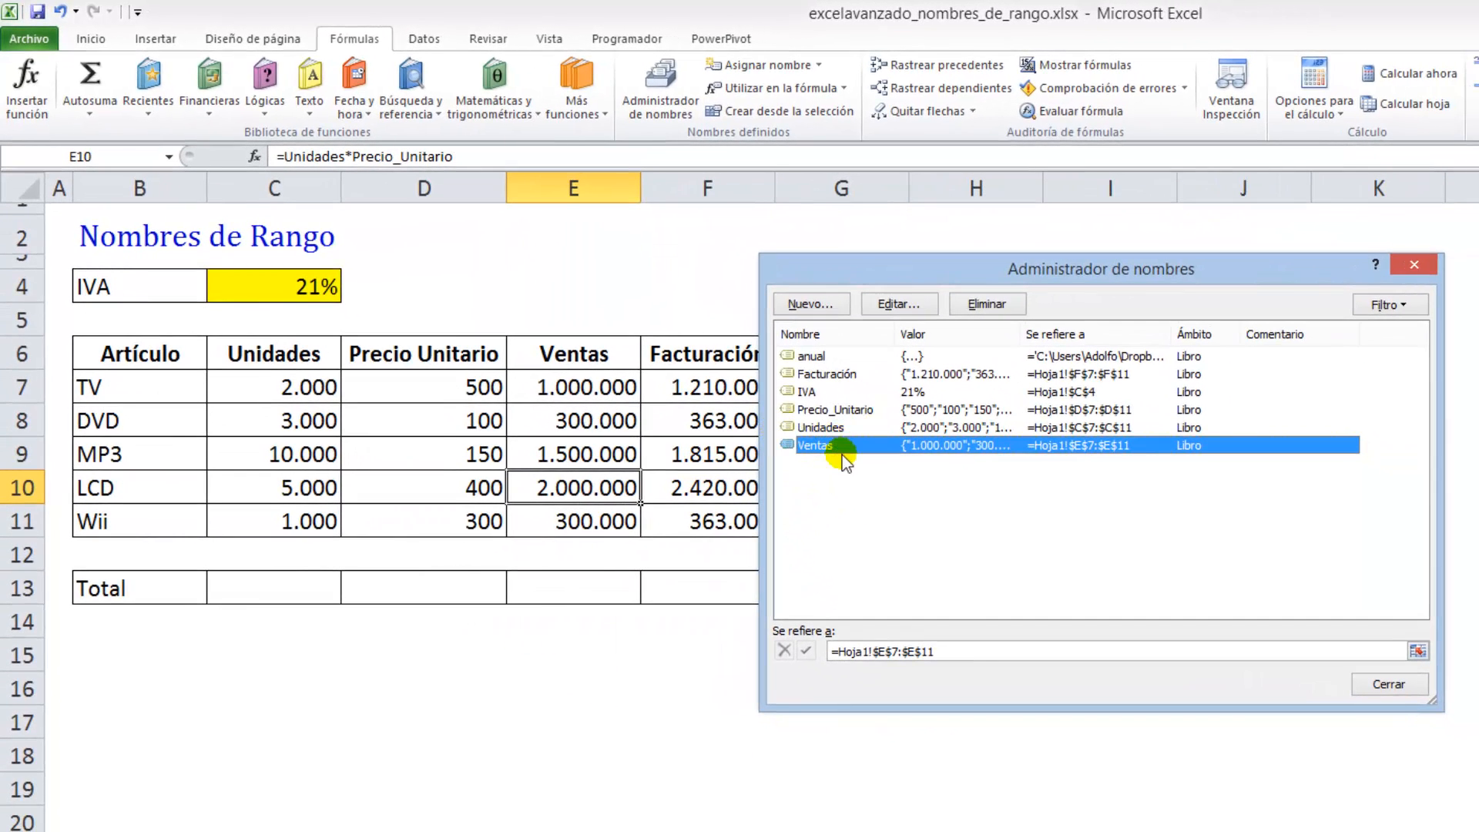
pyautogui.click(985, 305)
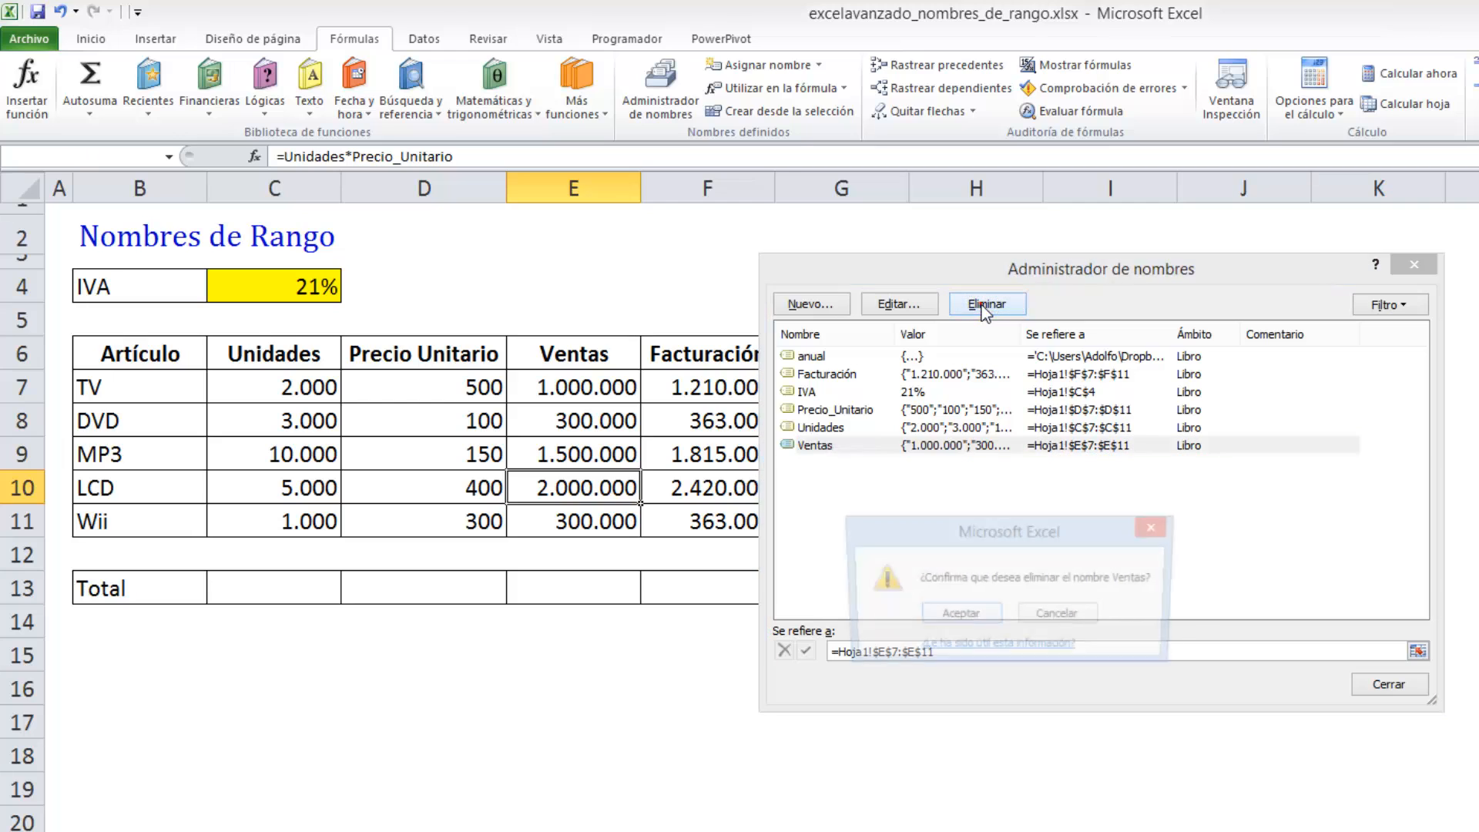
pyautogui.click(955, 617)
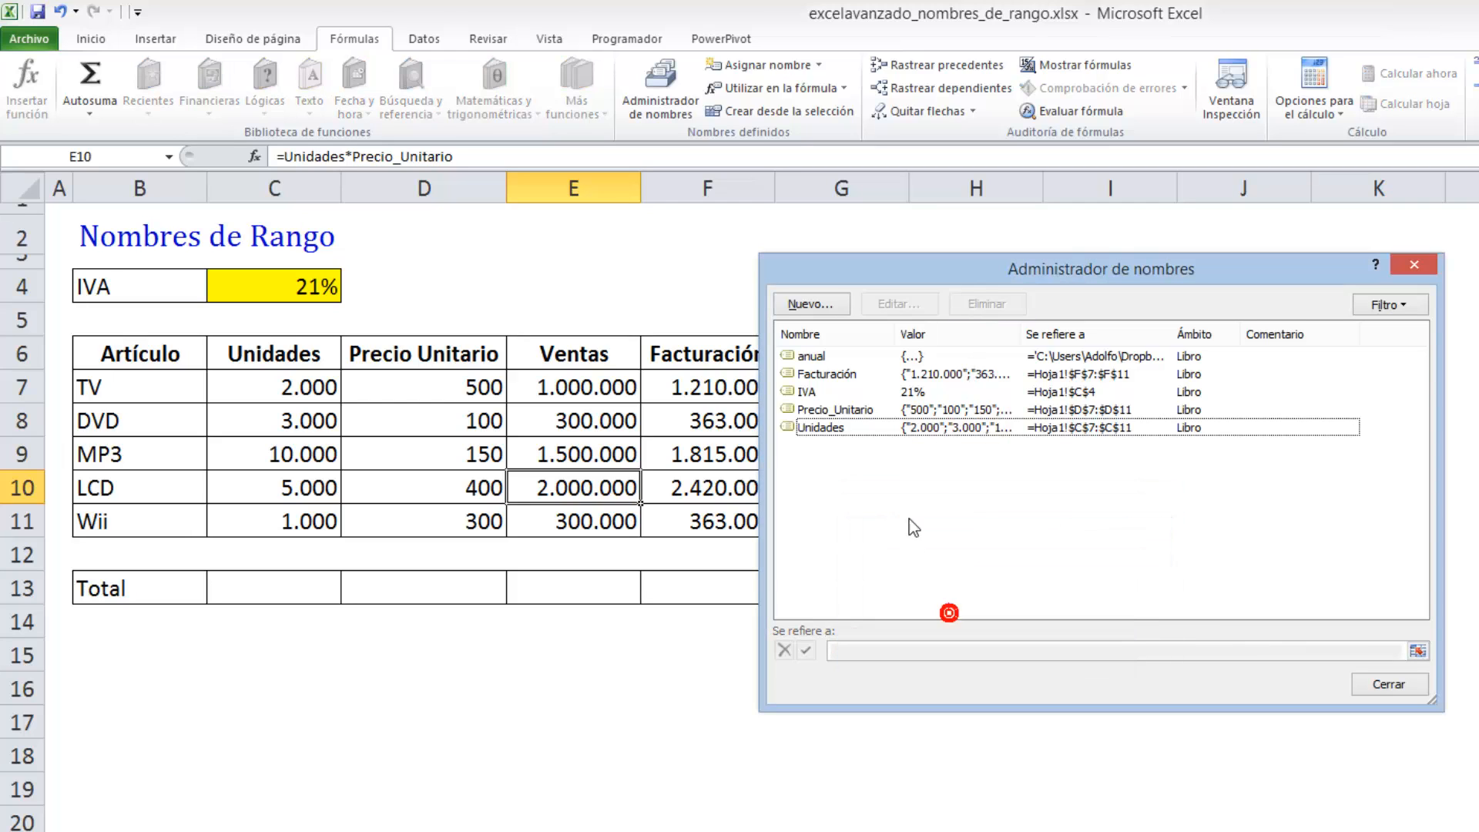
# - Delete all the remaining defined names, from anual to Unidades, and close the Name Manager
pyautogui.moveTo(916, 504); pyautogui.dragTo(805, 343)
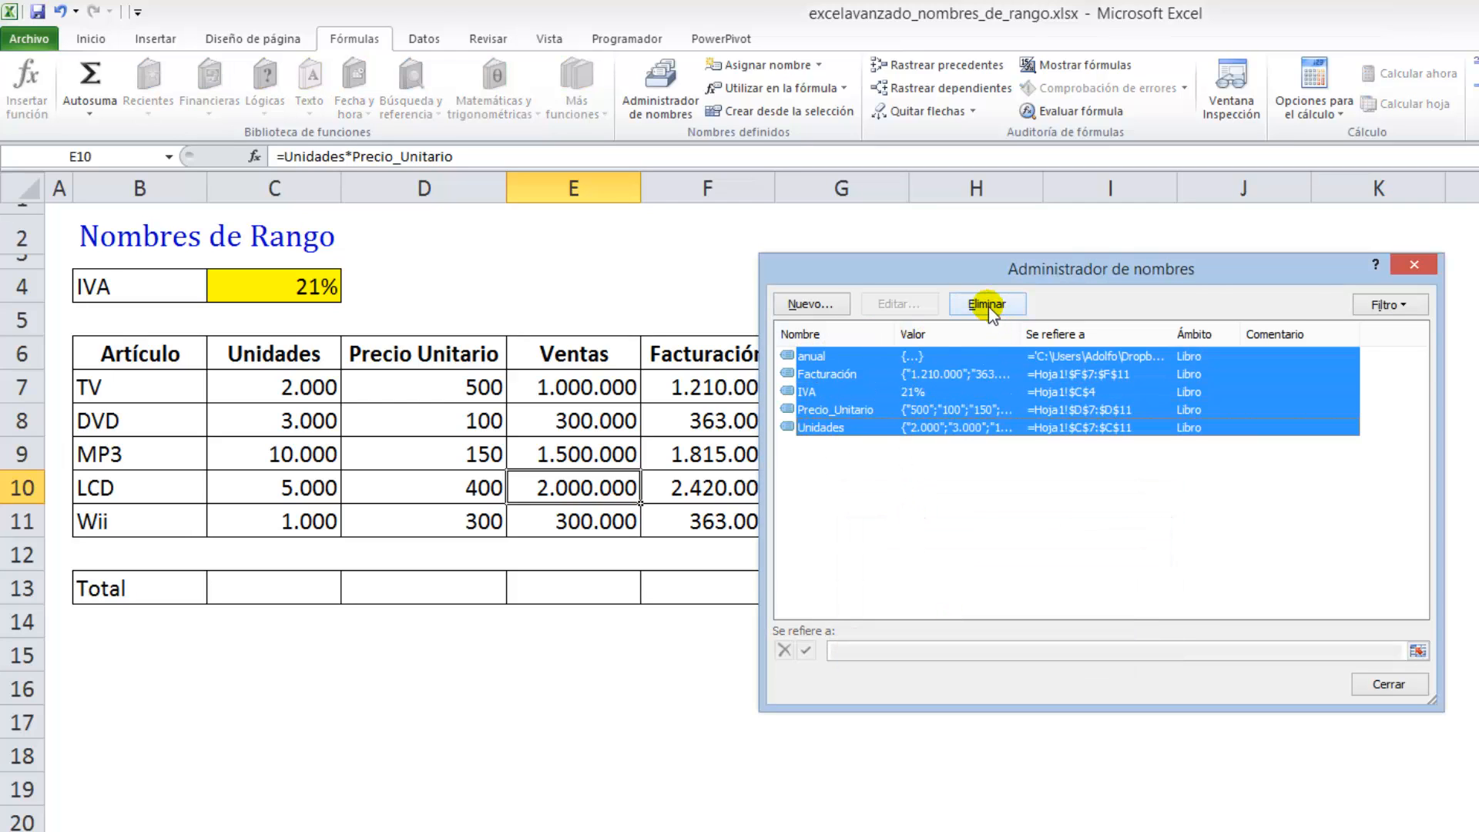
pyautogui.click(985, 305)
pyautogui.click(972, 619)
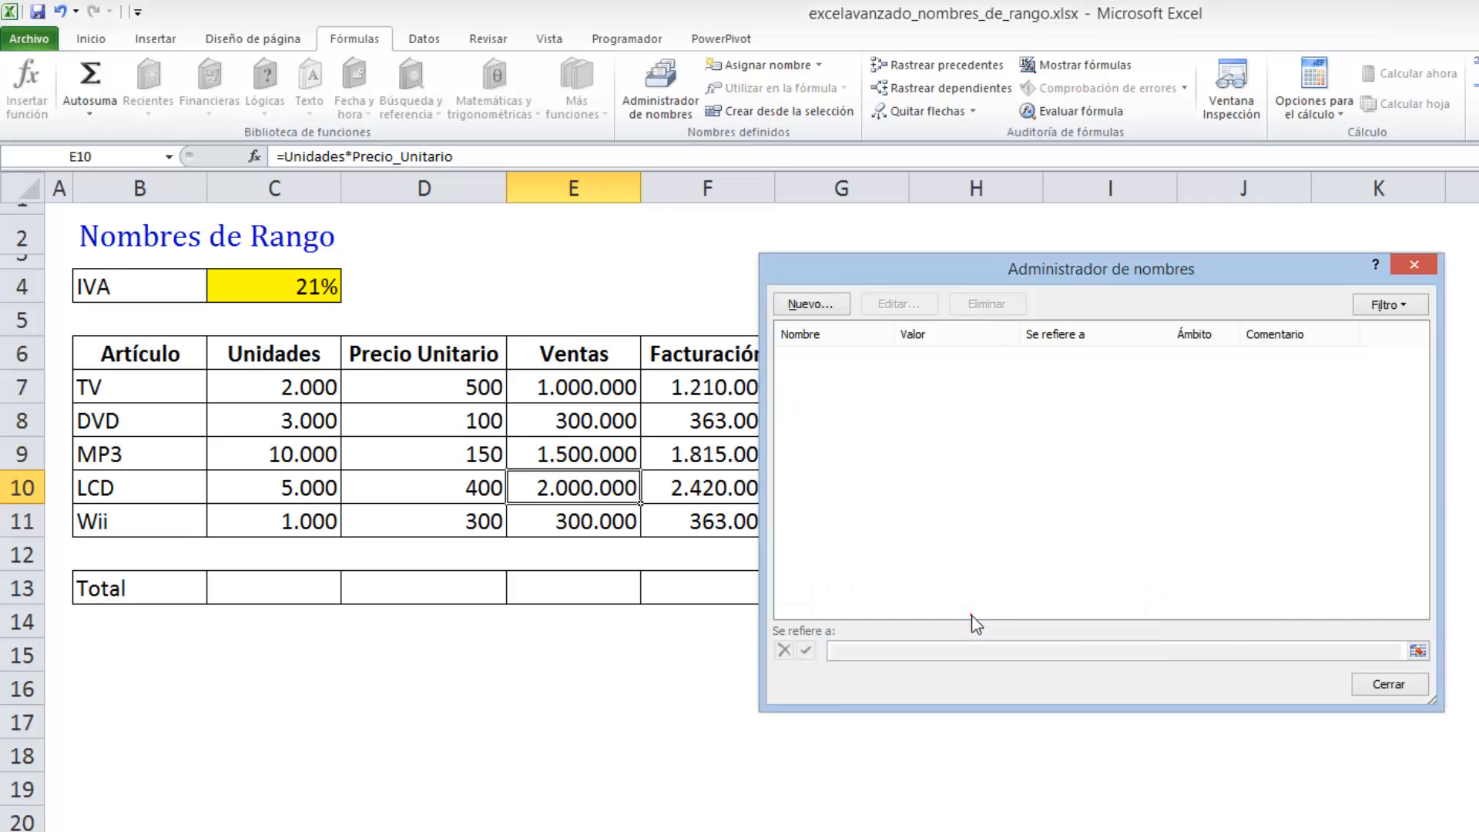
pyautogui.click(1367, 684)
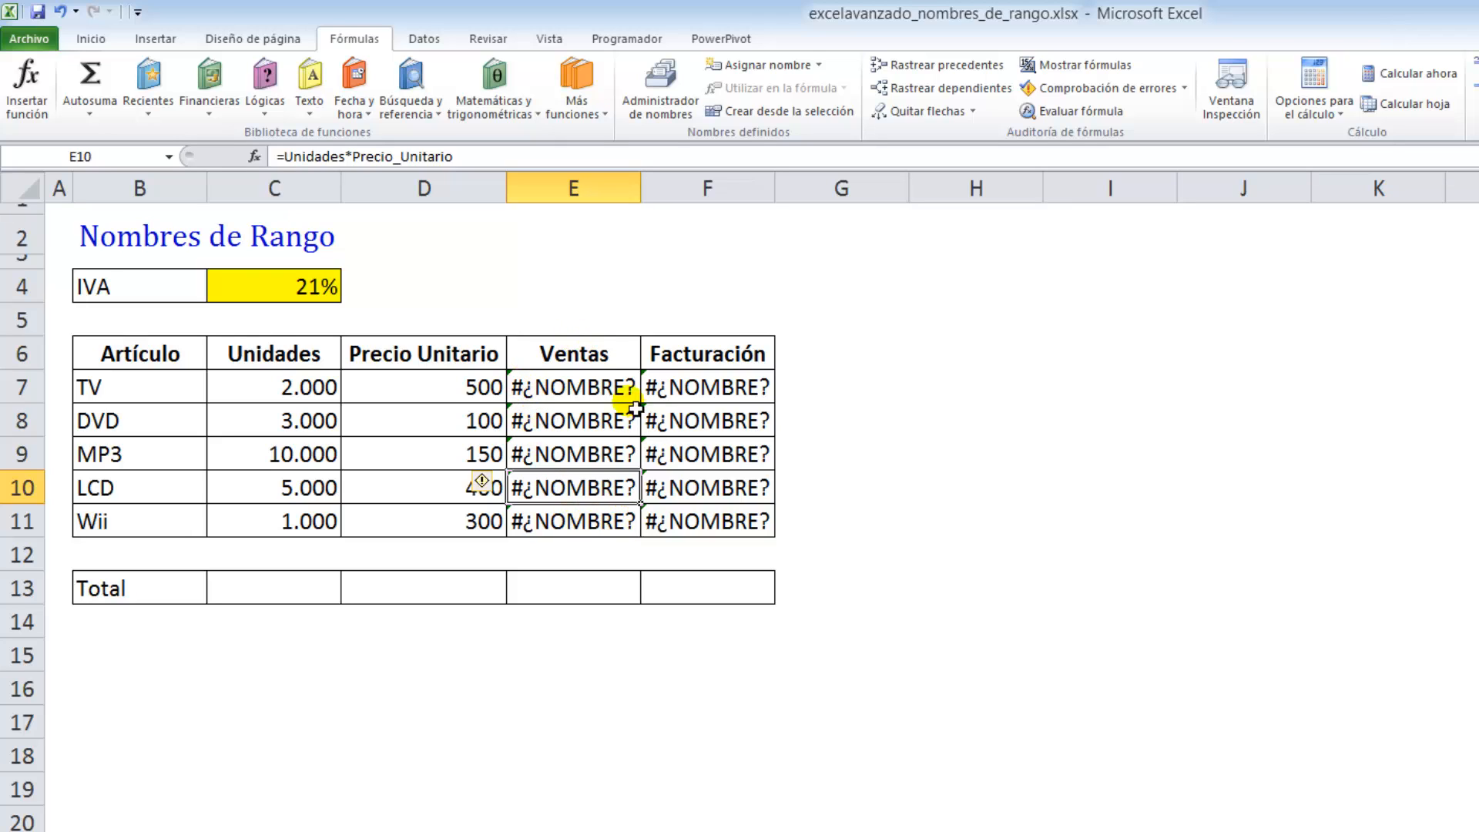
# - Clear the Ventas and Facturación formulas from the range E7:F11
pyautogui.moveTo(574, 385); pyautogui.dragTo(692, 522)
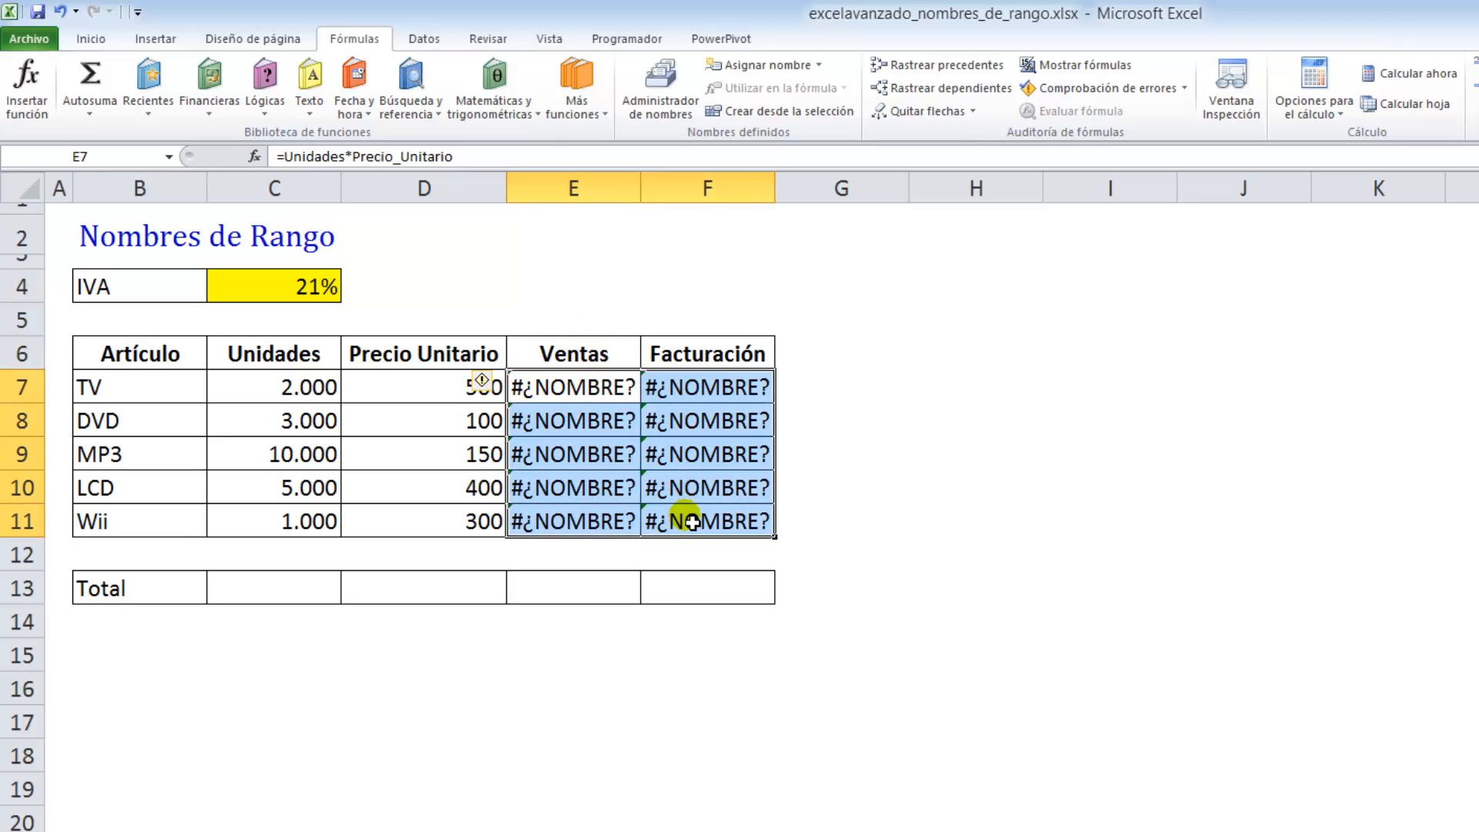
pyautogui.press('Delete')
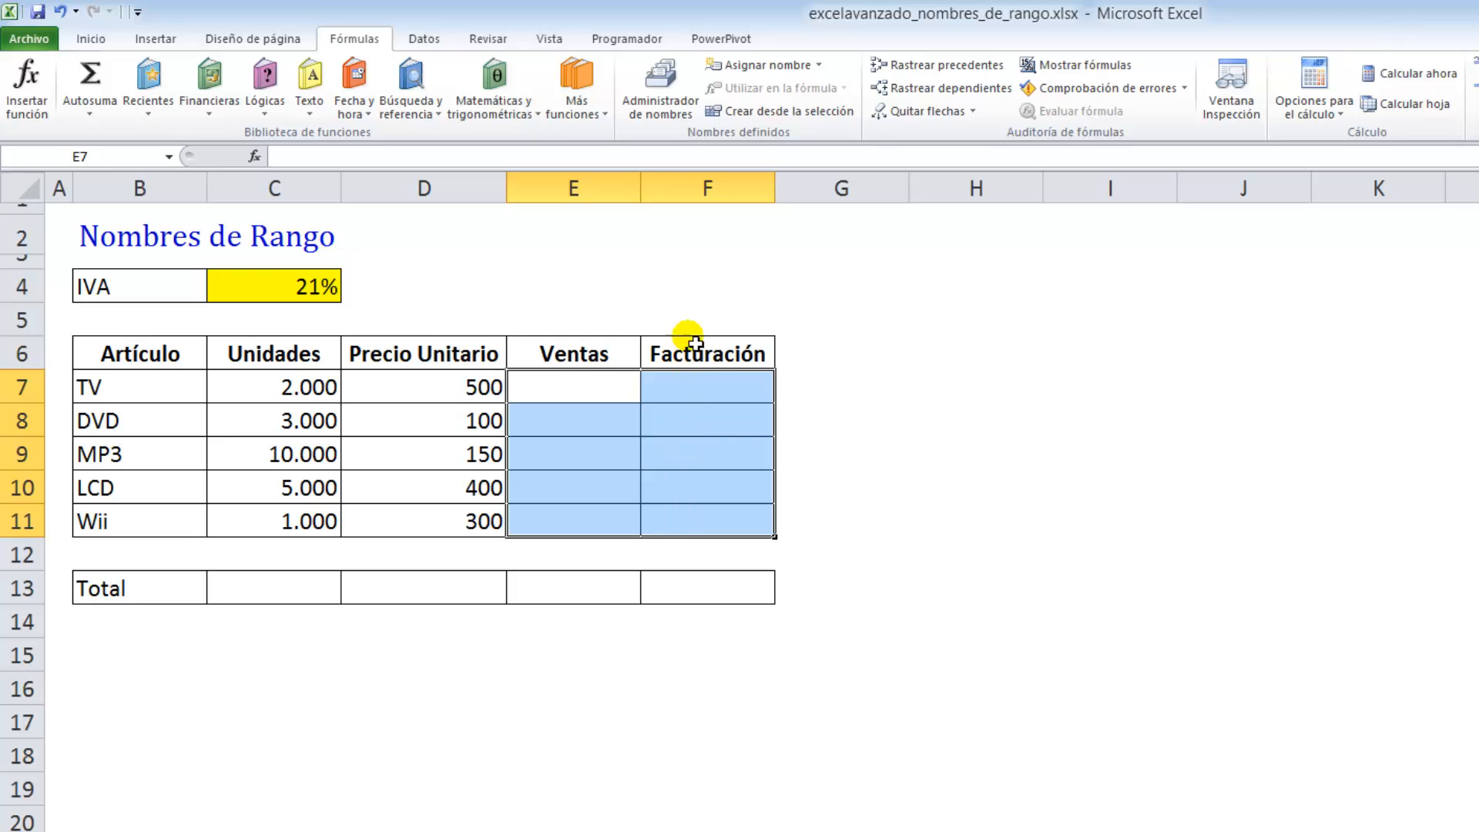
pyautogui.click(696, 316)
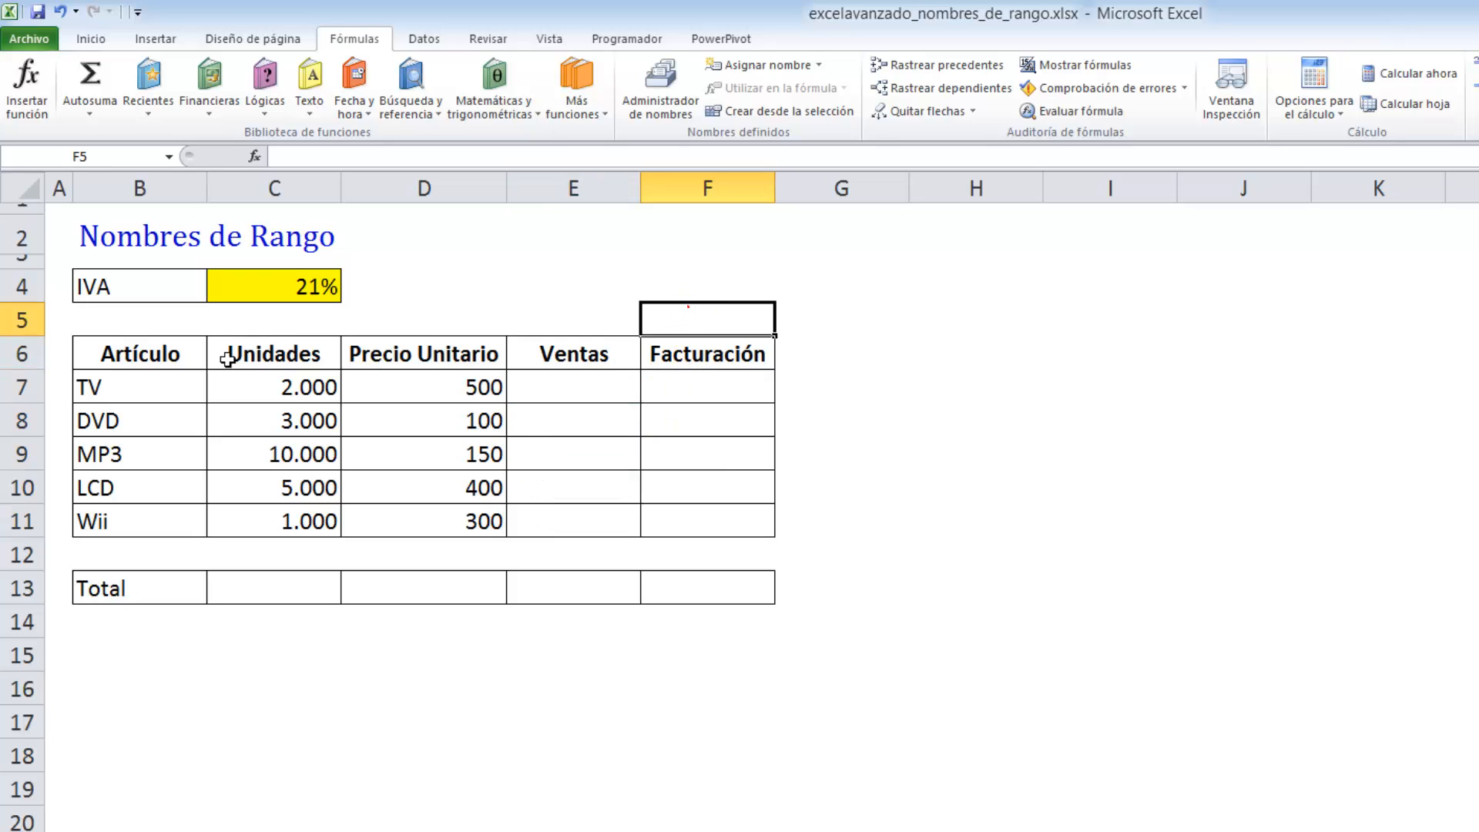
# - Create range names for the whole table B6:F11 from the selection, using the top row and left column labels
pyautogui.moveTo(147, 358); pyautogui.dragTo(677, 533)
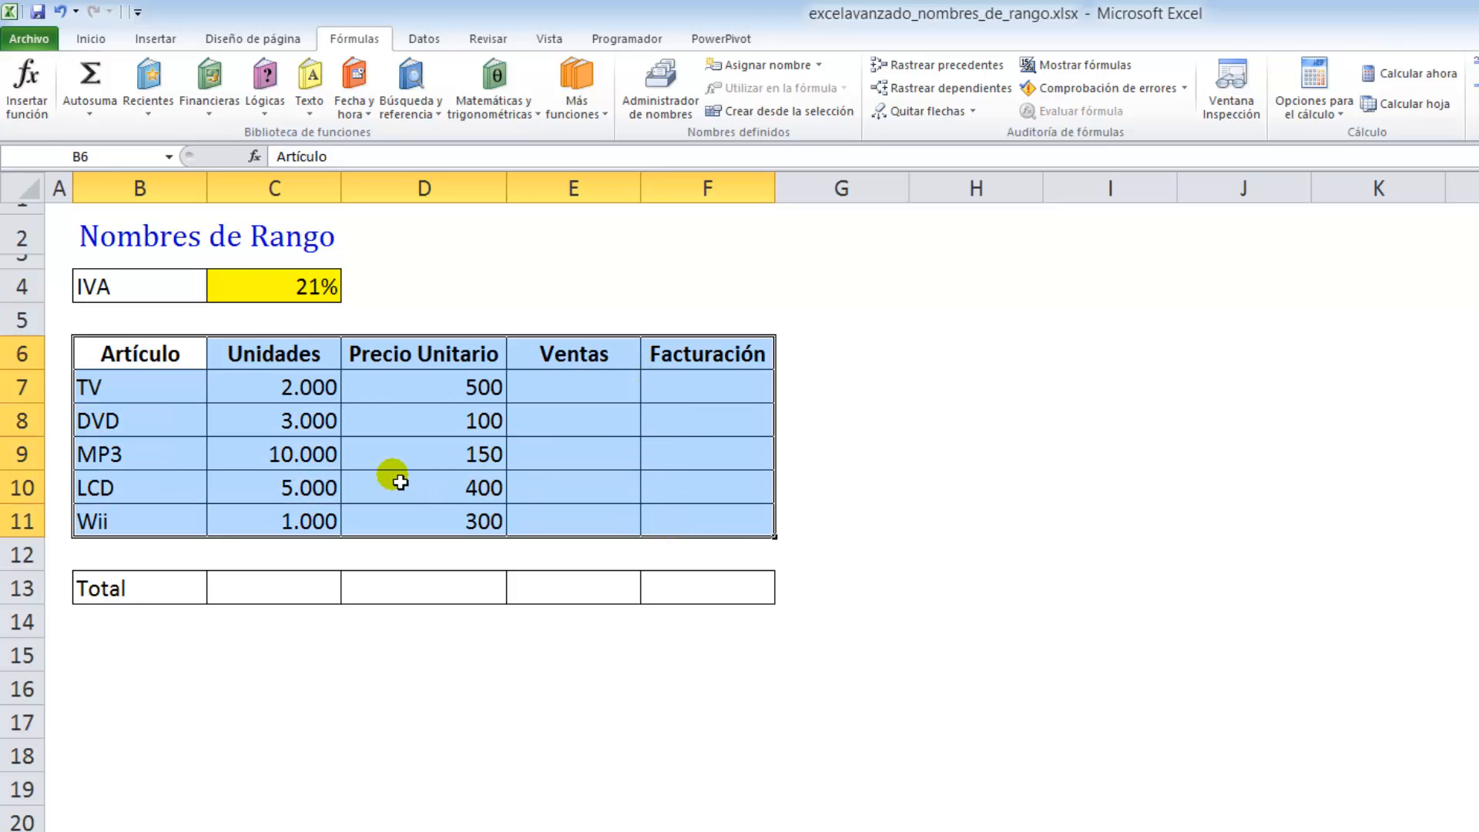
pyautogui.click(292, 431)
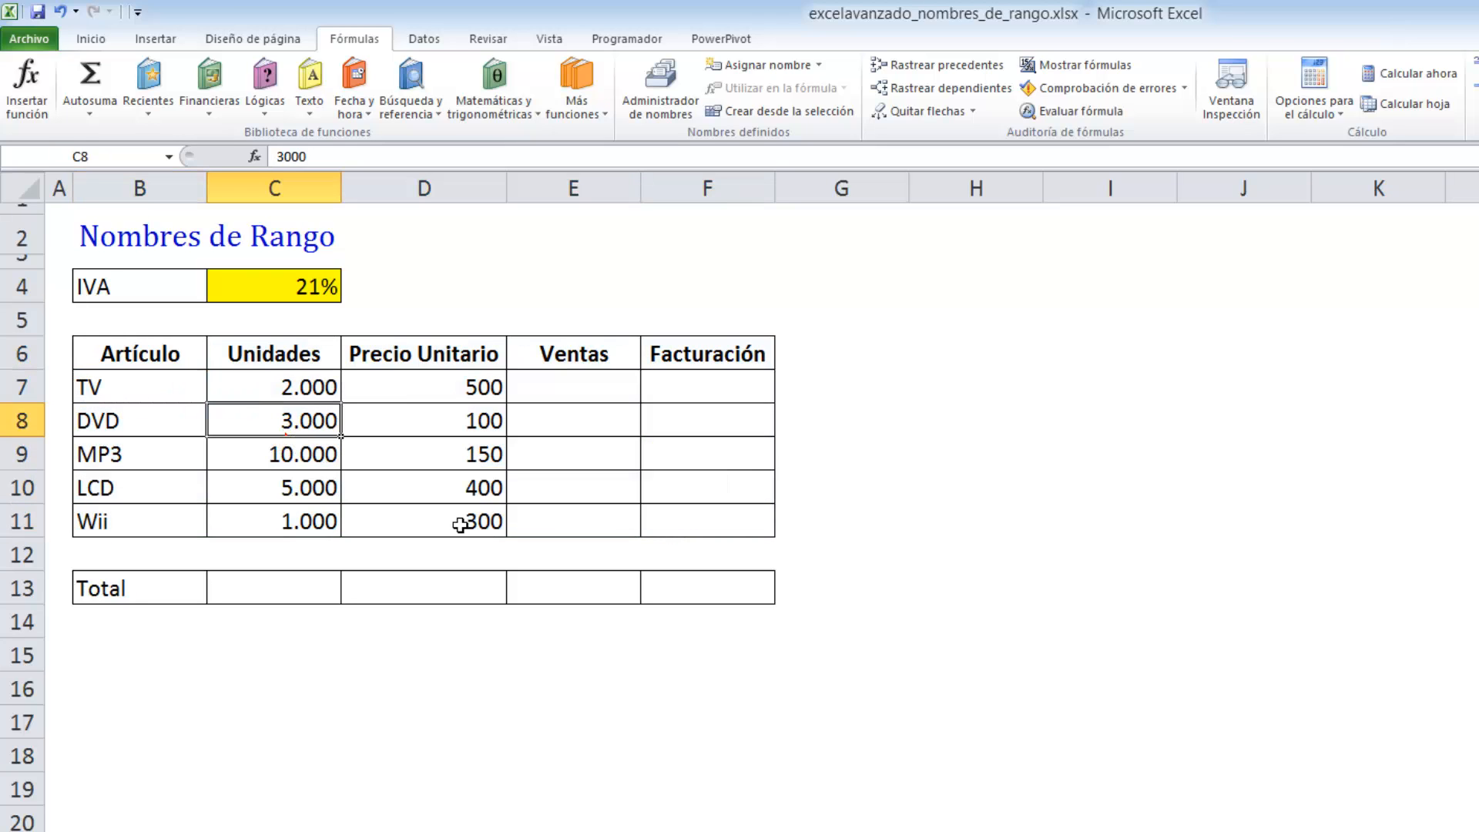
pyautogui.hotkey('ctrl', 'shift', '8')
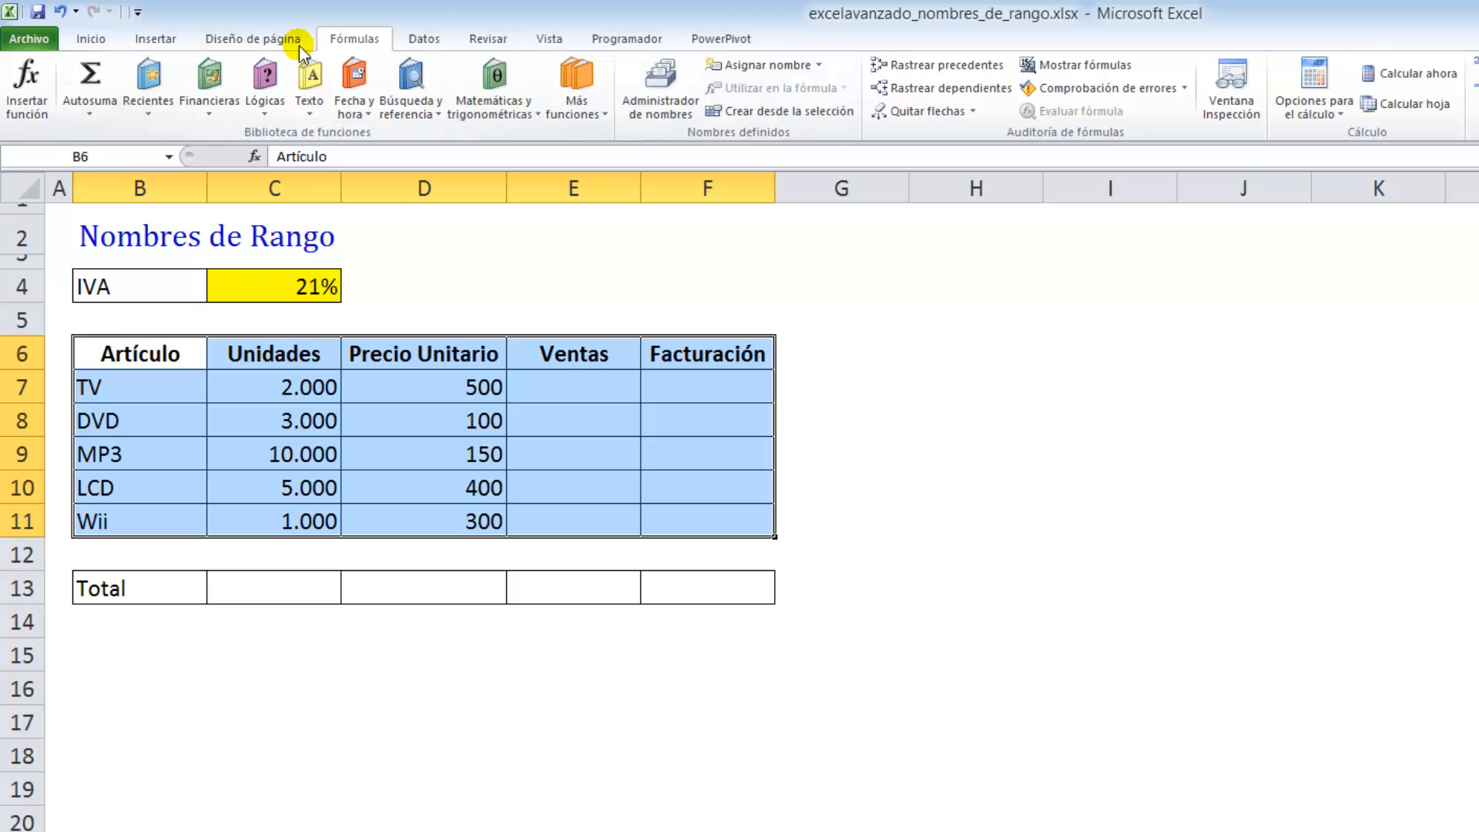
pyautogui.click(825, 115)
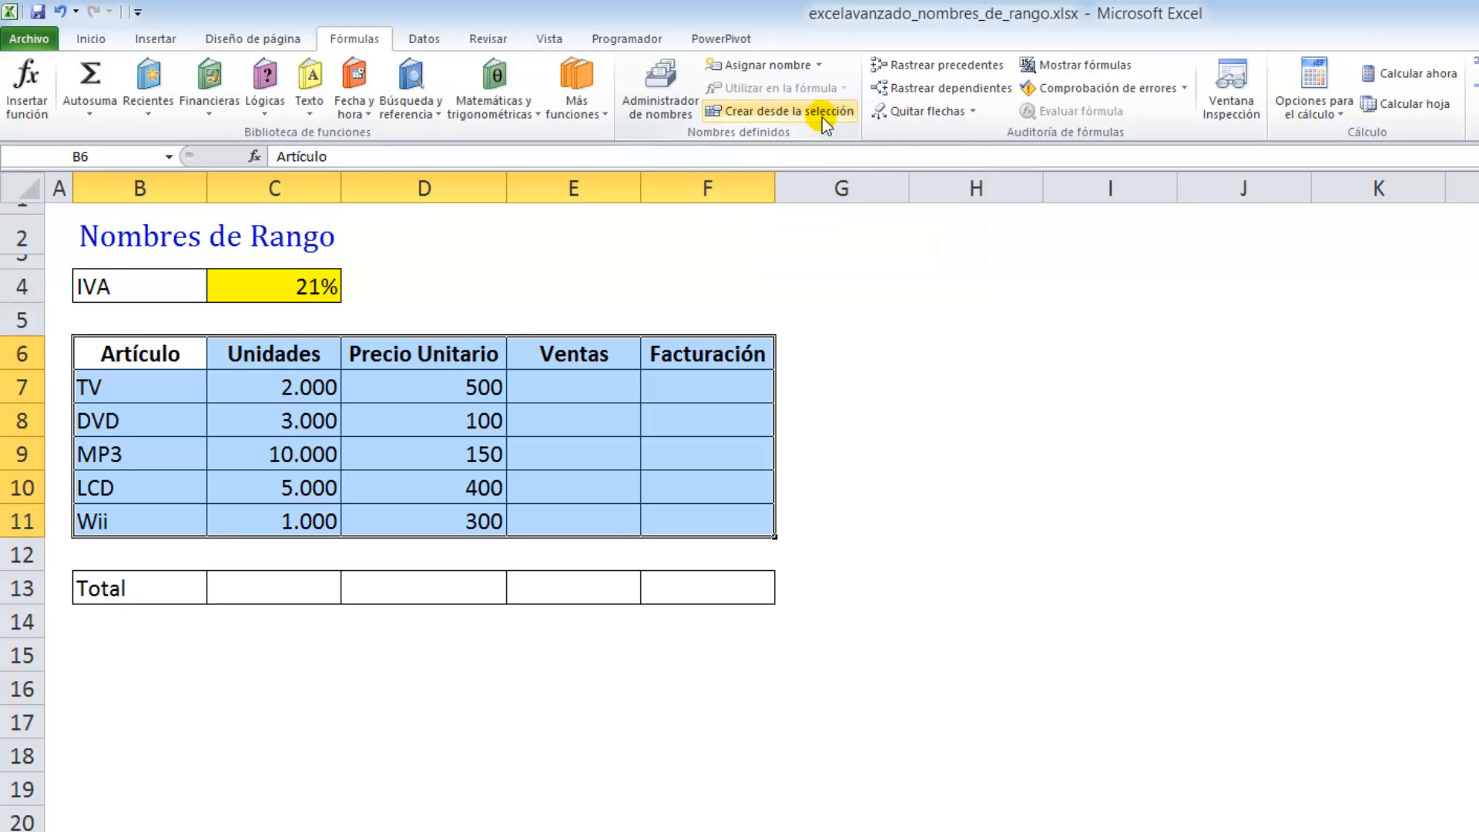
pyautogui.click(752, 108)
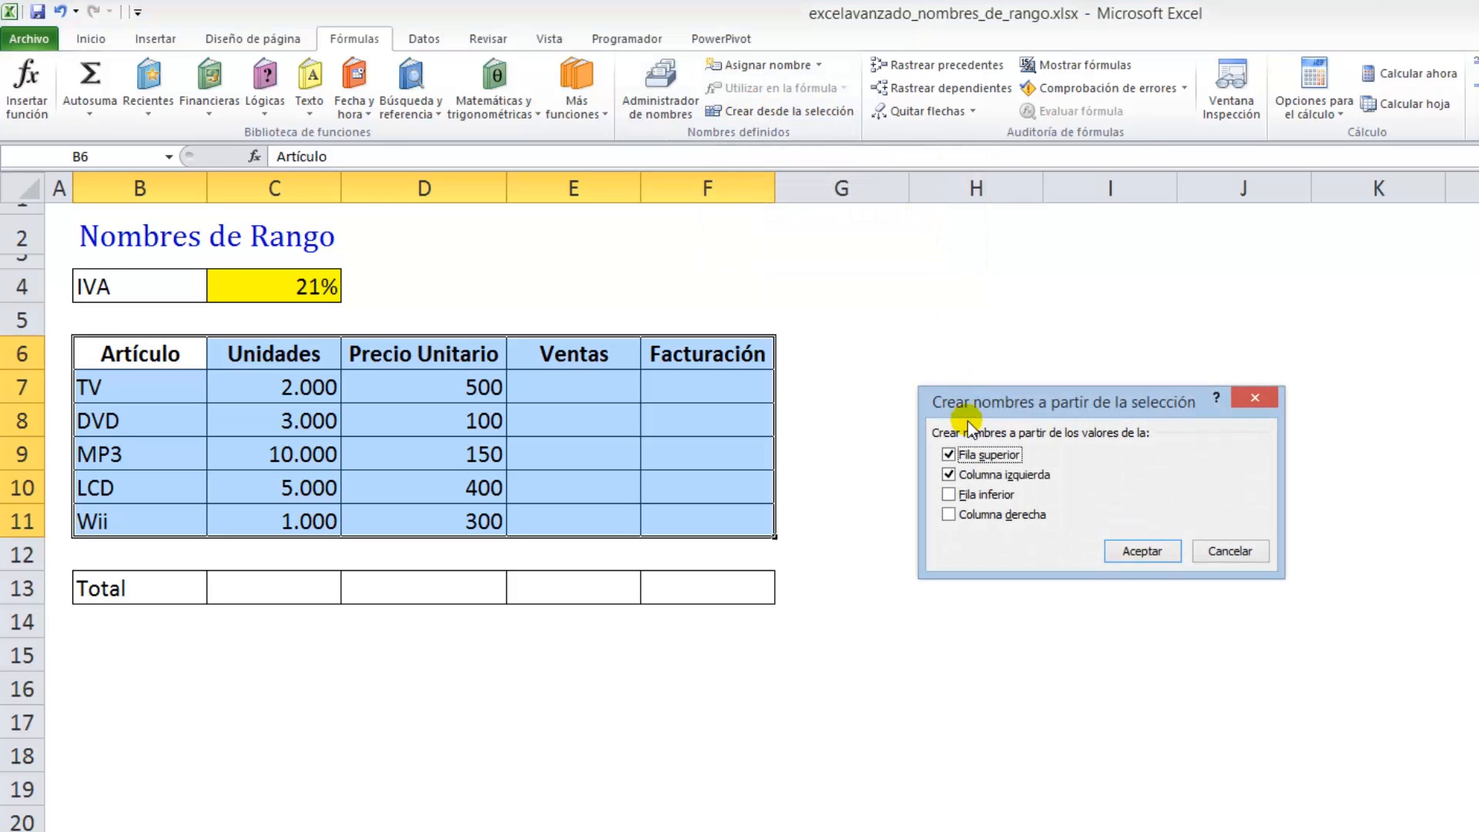
pyautogui.moveTo(965, 411); pyautogui.dragTo(451, 152)
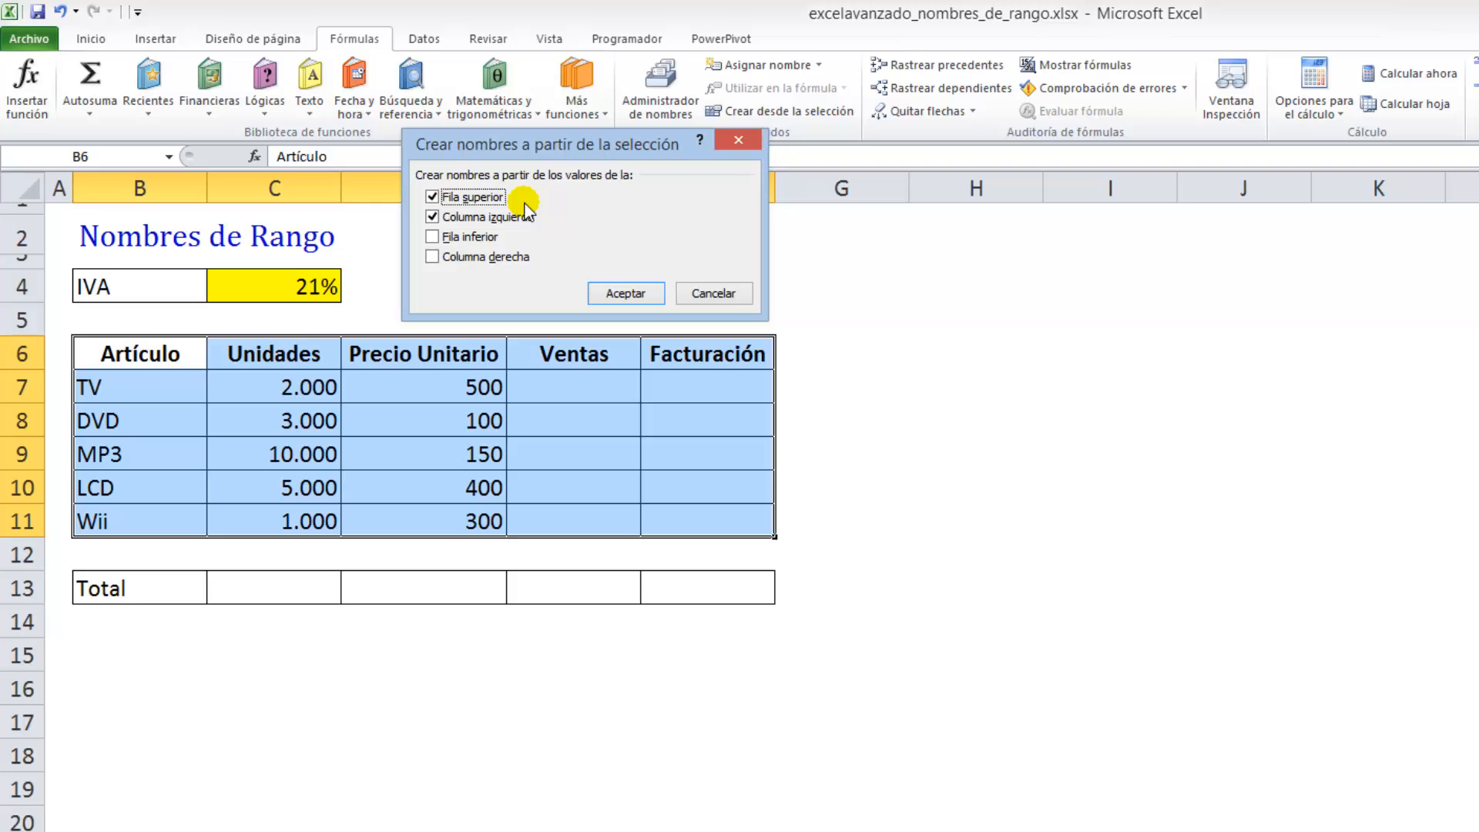
pyautogui.click(433, 217)
pyautogui.click(434, 218)
pyautogui.click(623, 294)
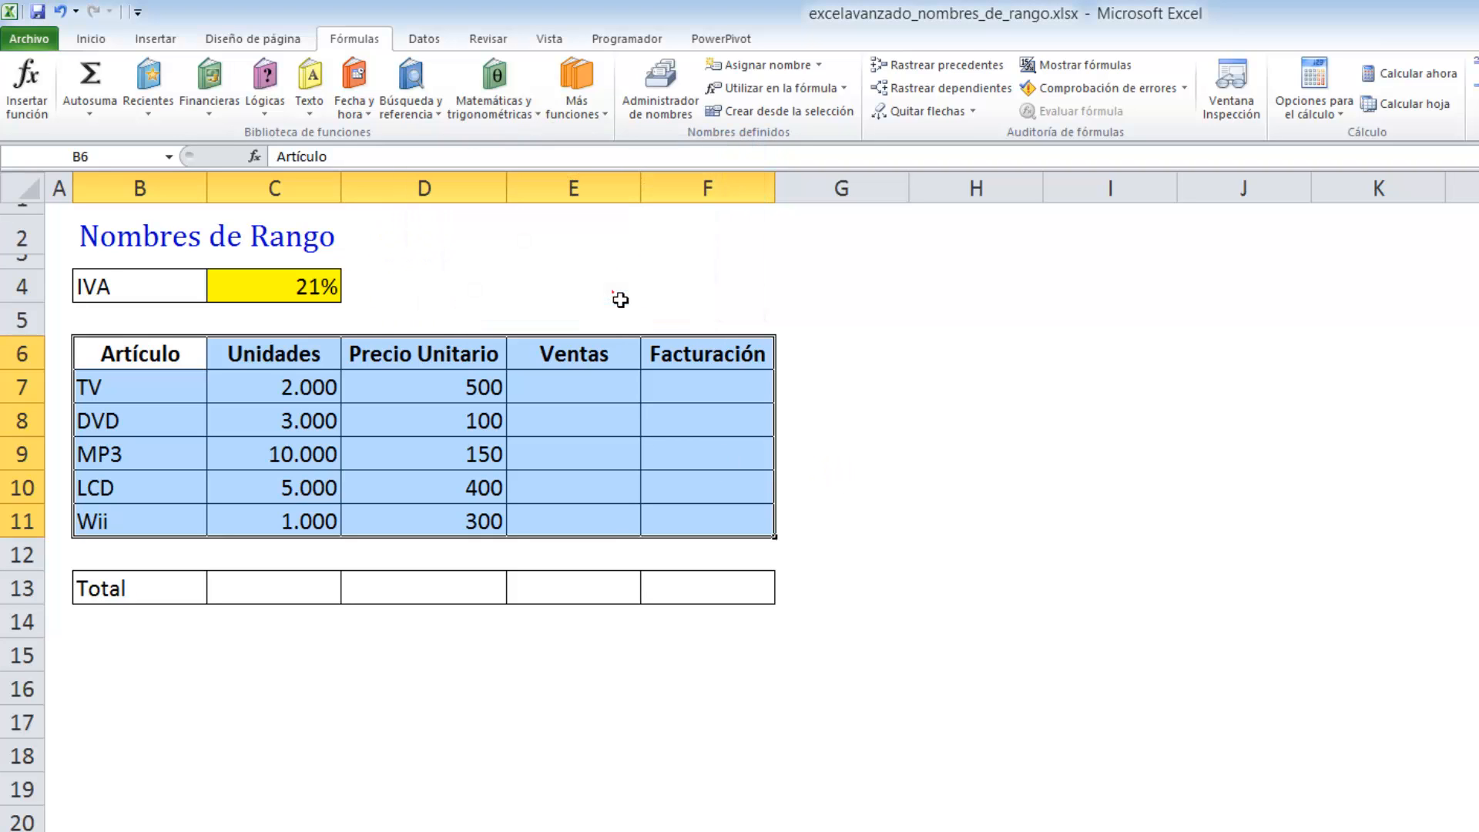
# - Review the list of created names and go to the named range LCD to check the cells it covers
pyautogui.click(169, 157)
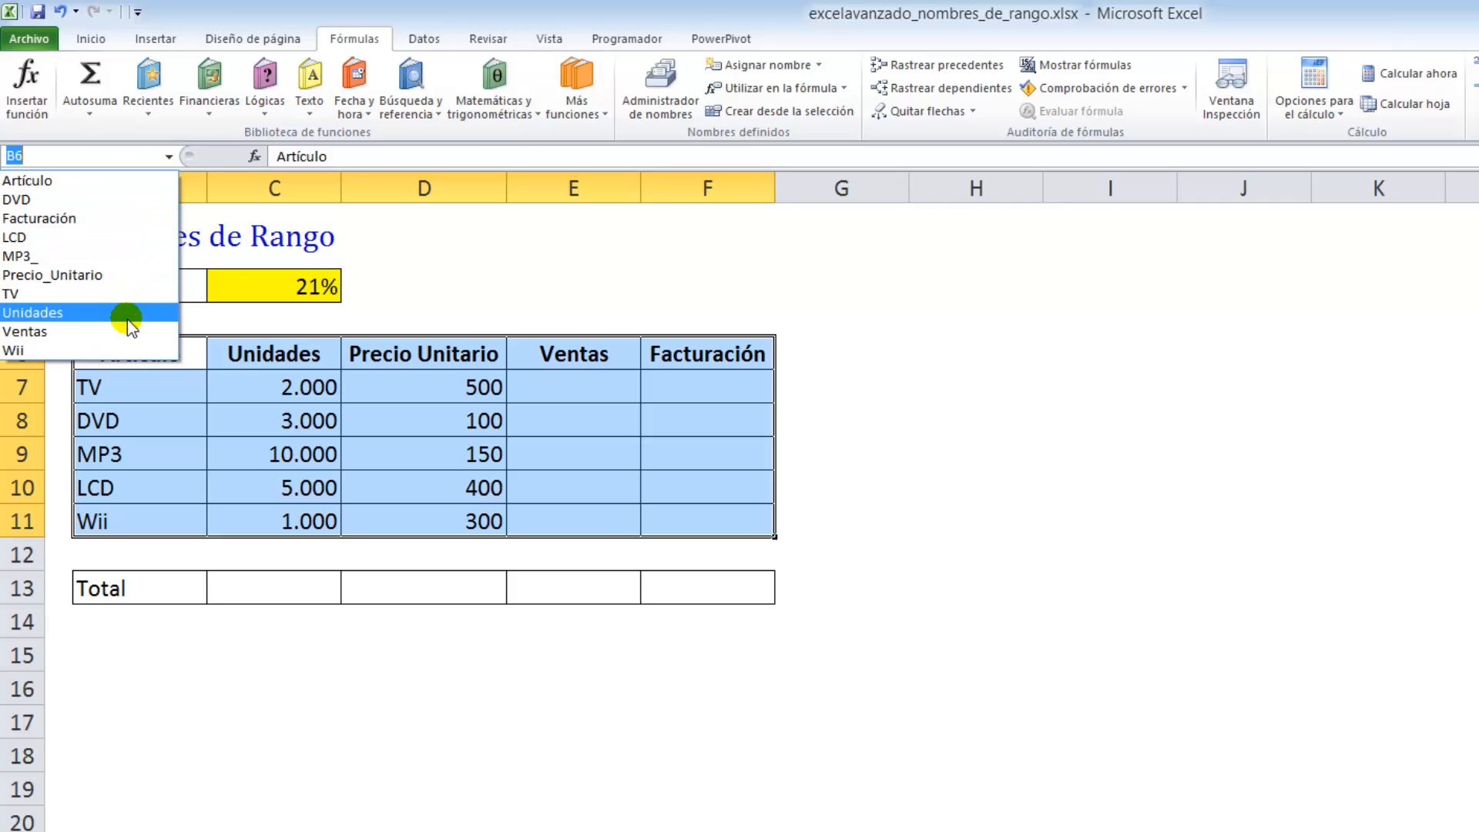
pyautogui.click(126, 241)
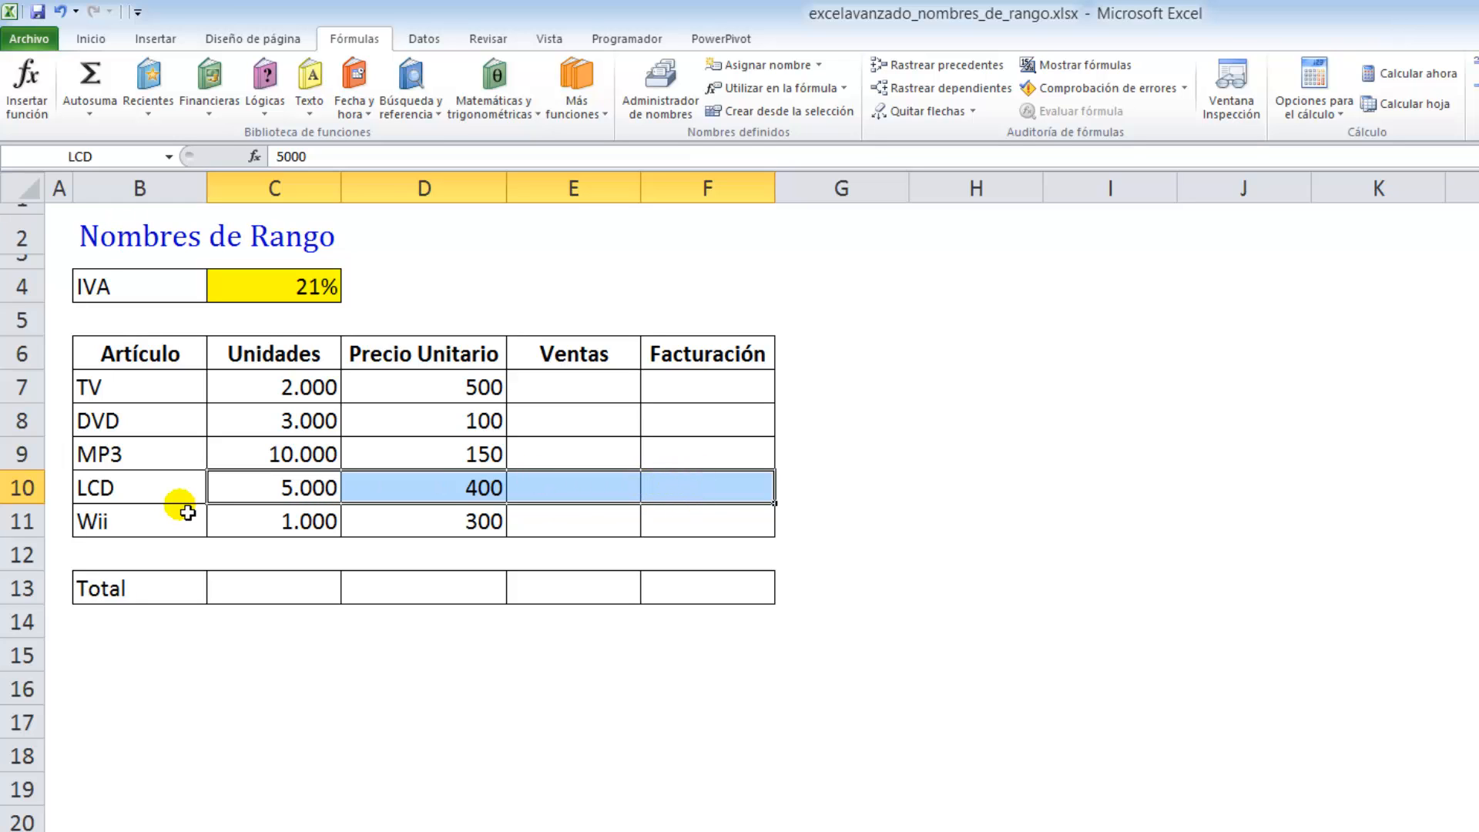
pyautogui.click(897, 425)
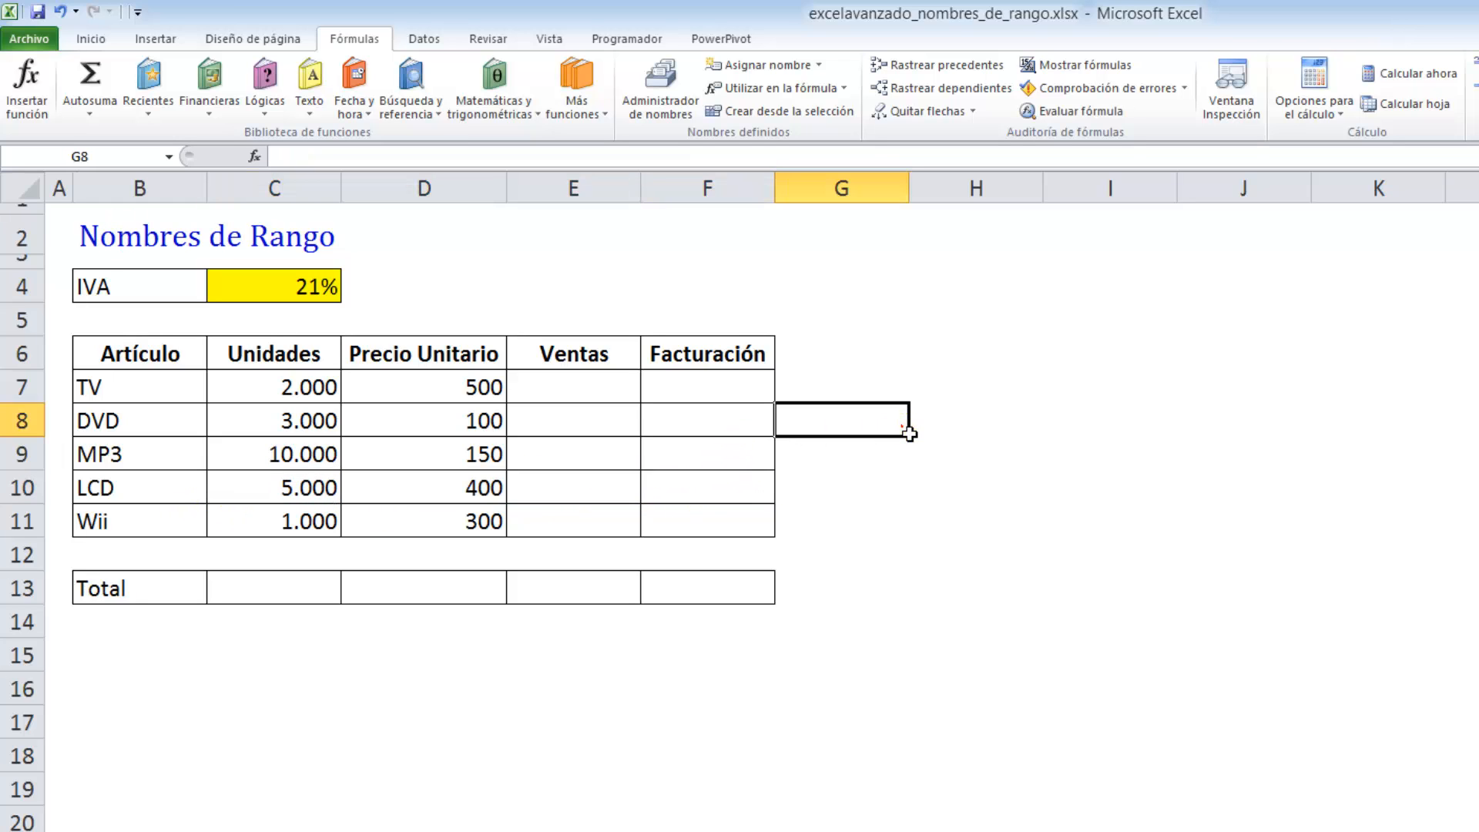
# - Examine the created names and the ranges they refer to in the Name Manager
pyautogui.click(656, 86)
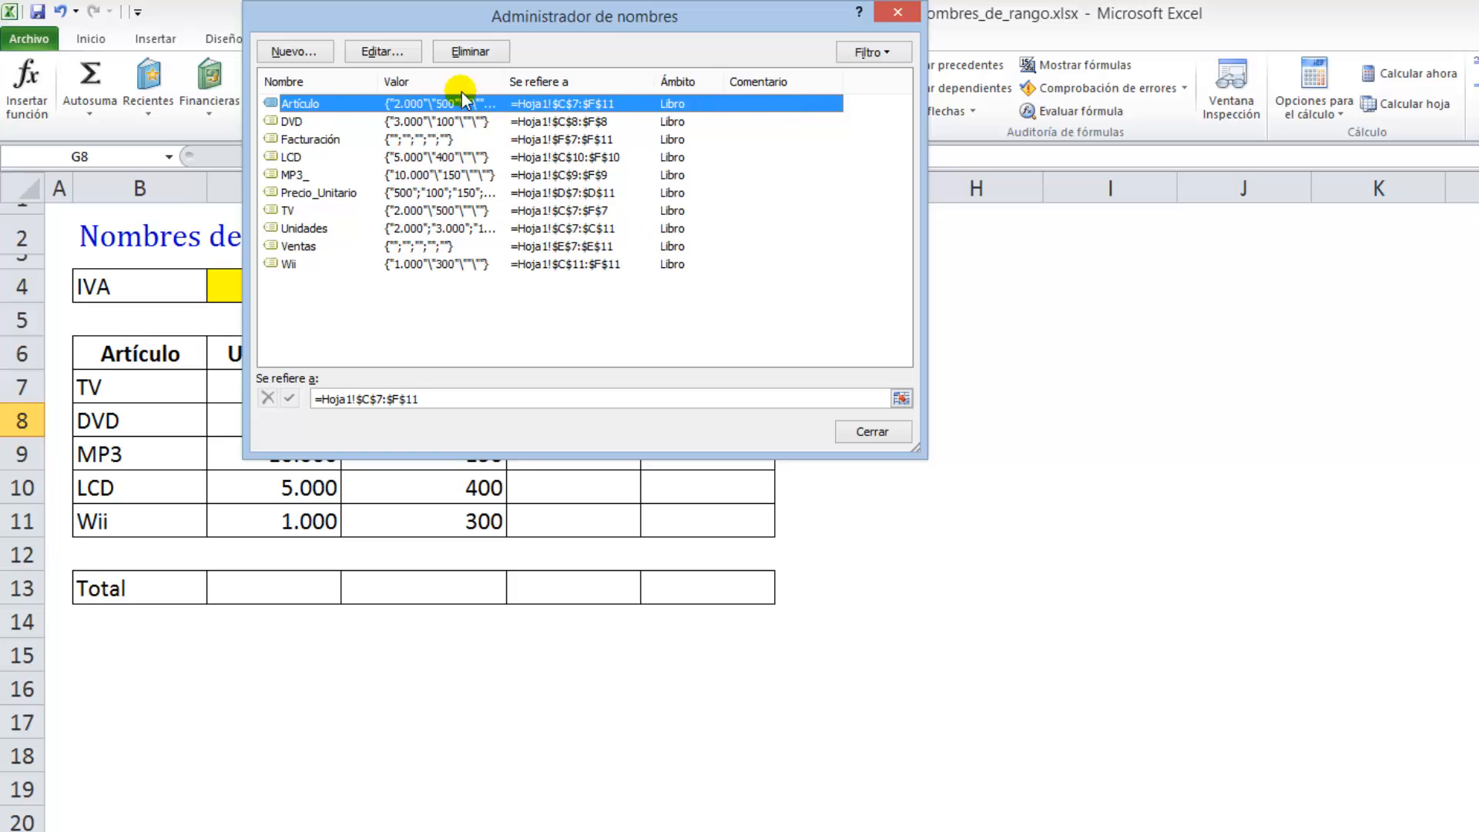
pyautogui.moveTo(382, 21); pyautogui.dragTo(917, 228)
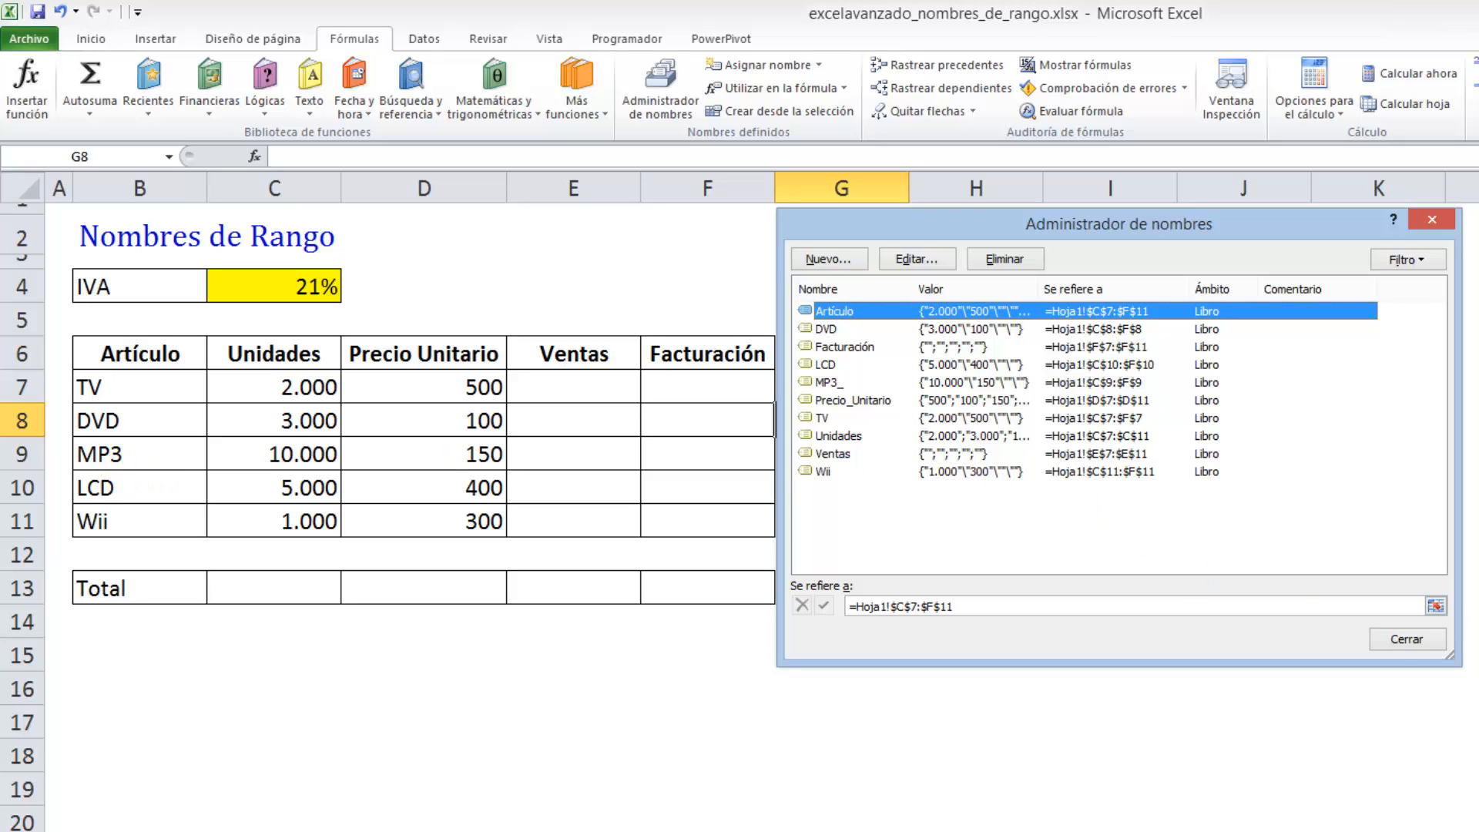
pyautogui.click(1410, 641)
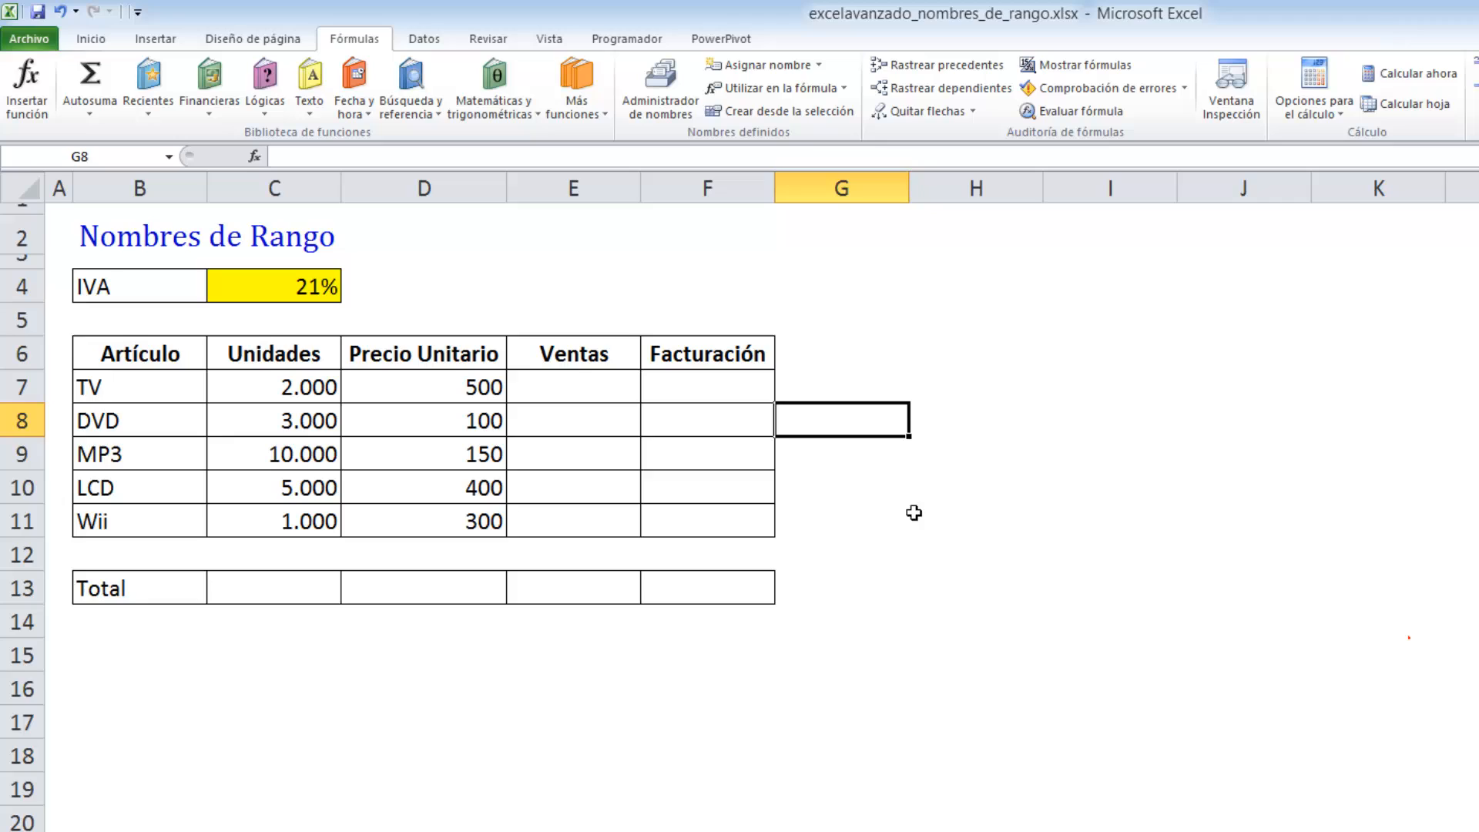
# - Enter the formula =Unidades*Precio_Unitario in the TV row's Ventas cell, E7
pyautogui.click(579, 386)
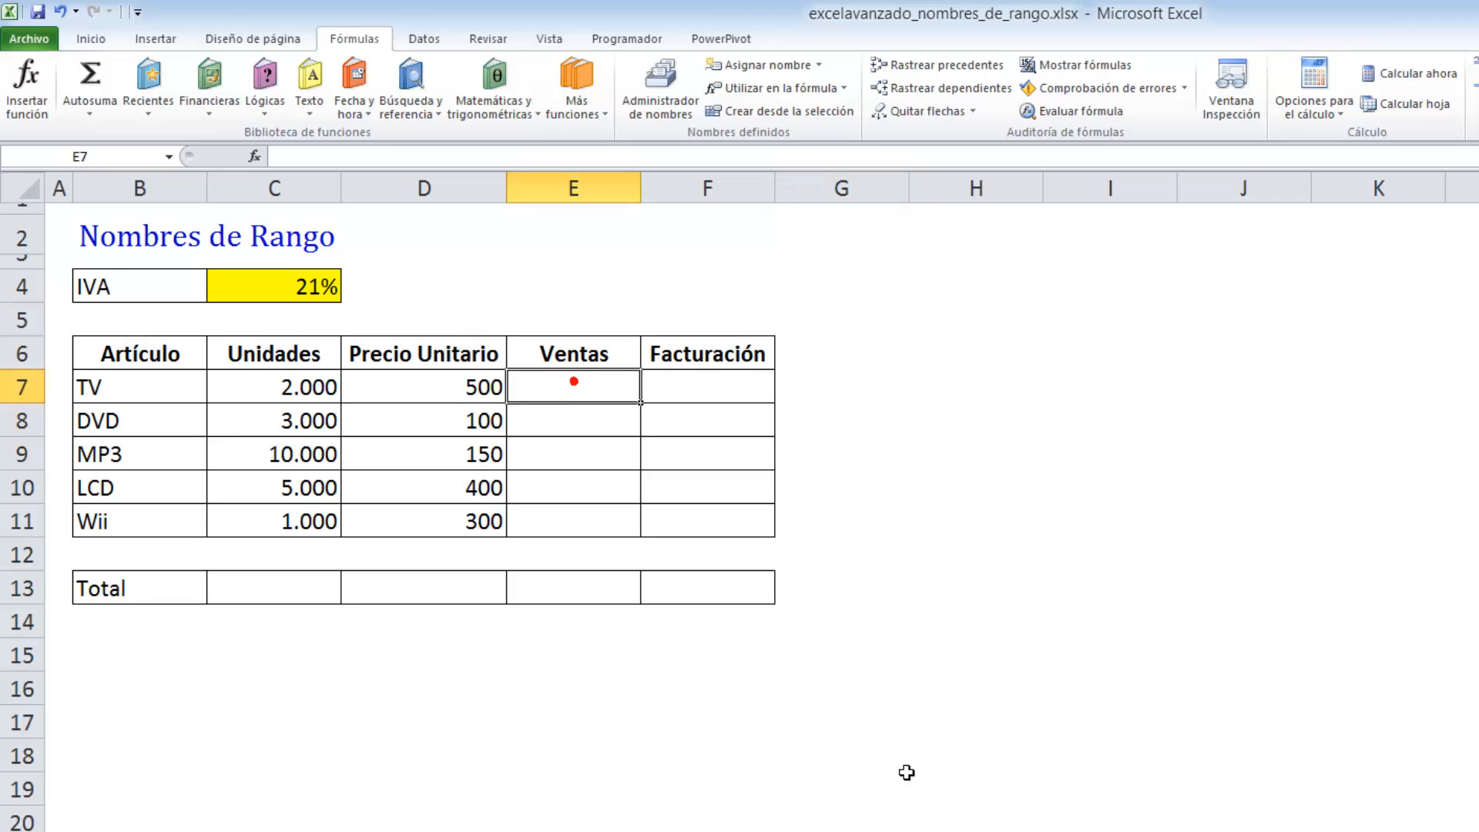
pyautogui.write('=')
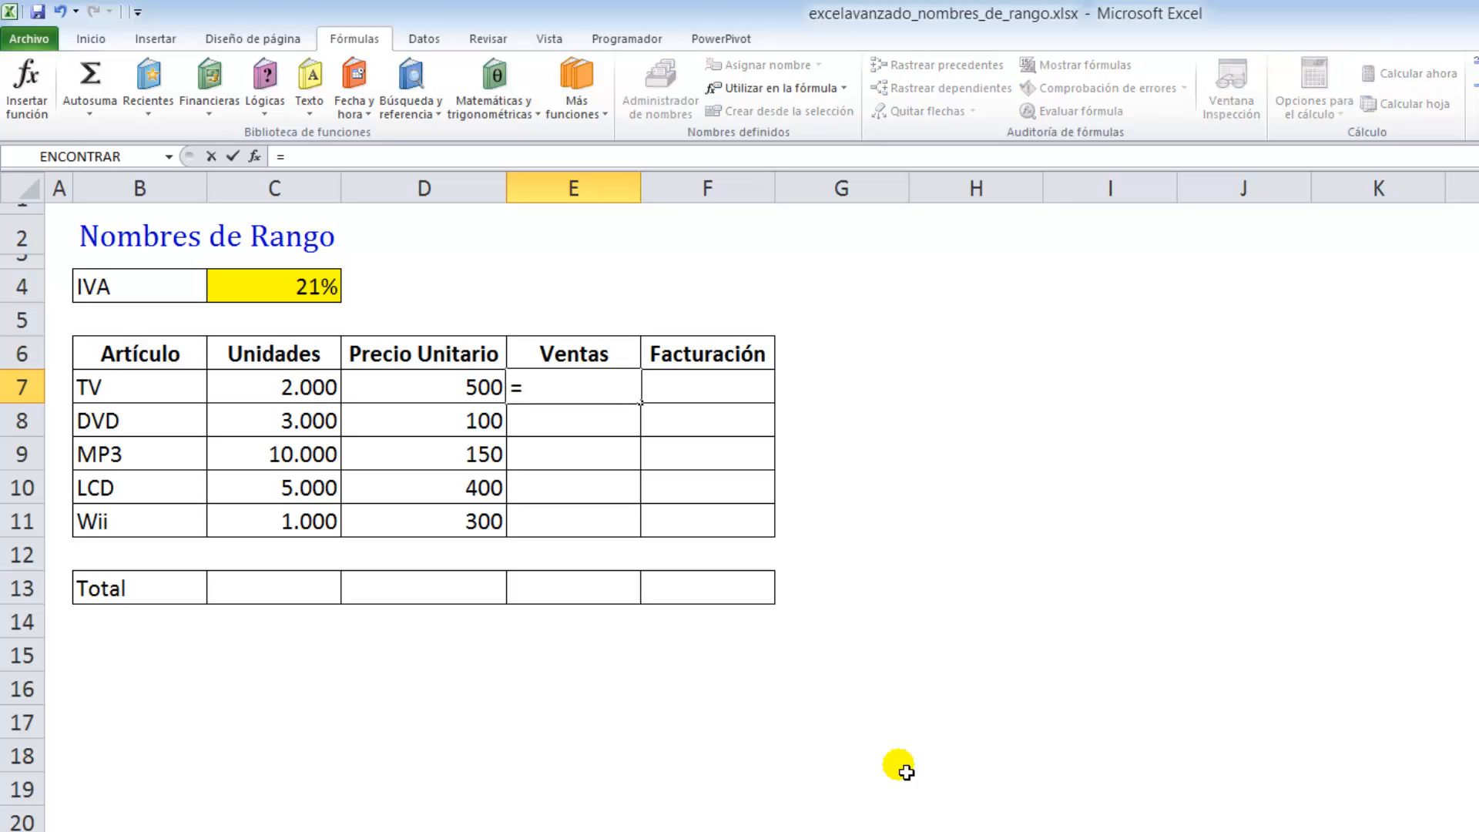
pyautogui.write('uni')
pyautogui.press('Tab')
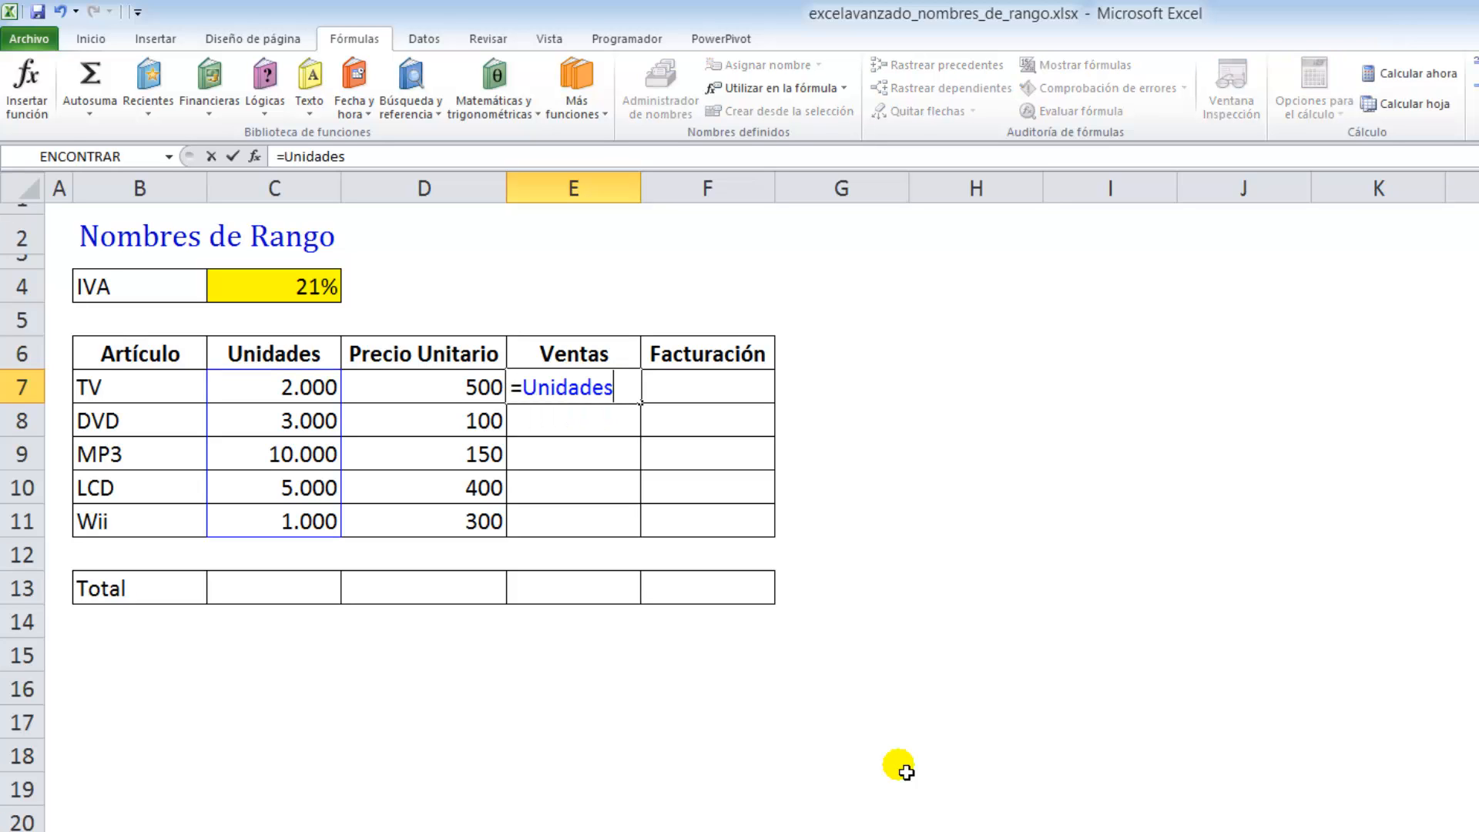
pyautogui.write('*pre')
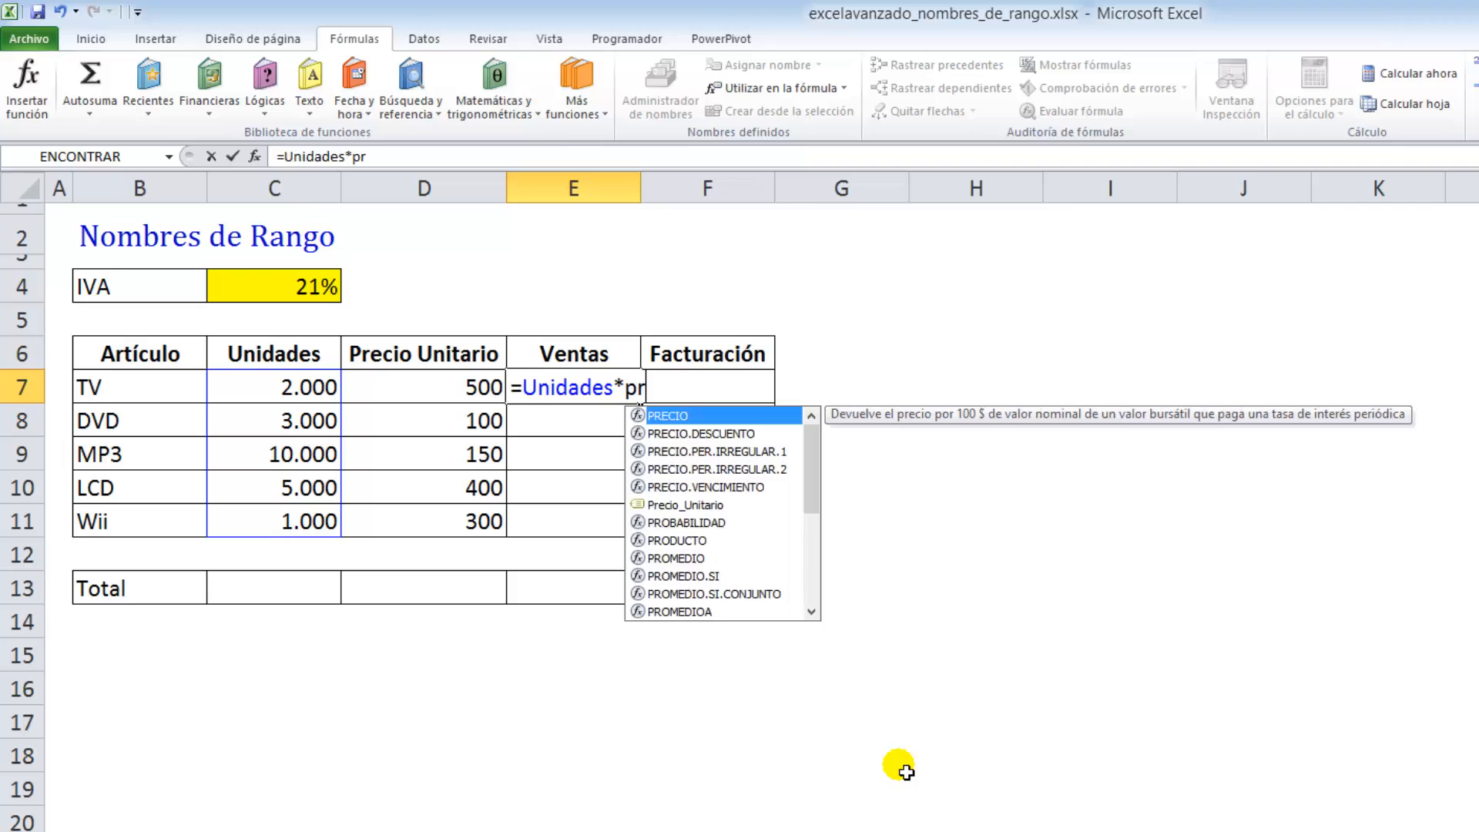
pyautogui.press('Down')
pyautogui.press('Down')
pyautogui.press('Down')
pyautogui.press('Down')
pyautogui.press('Down')
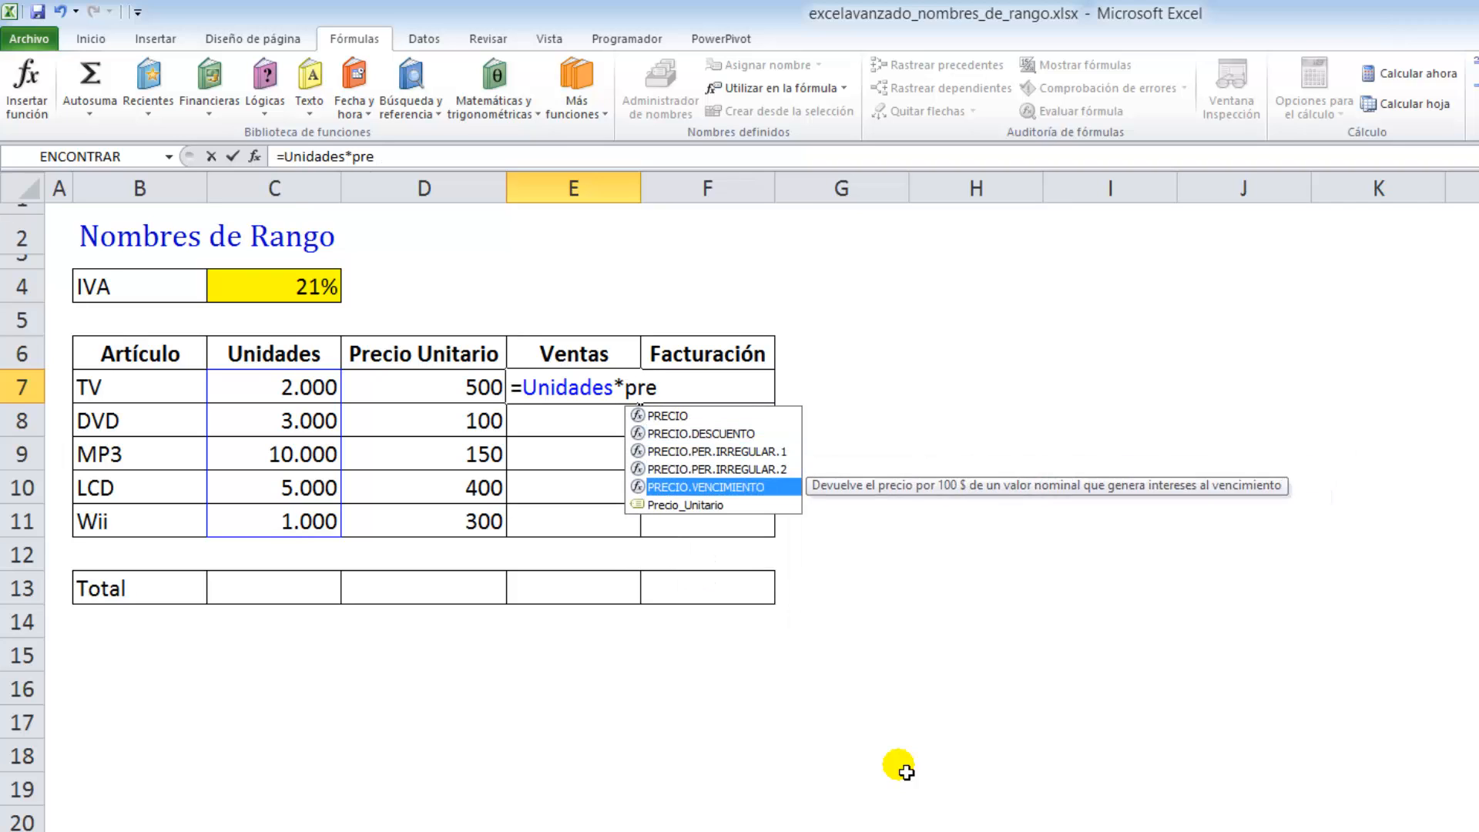
pyautogui.press('Tab')
pyautogui.press('Return')
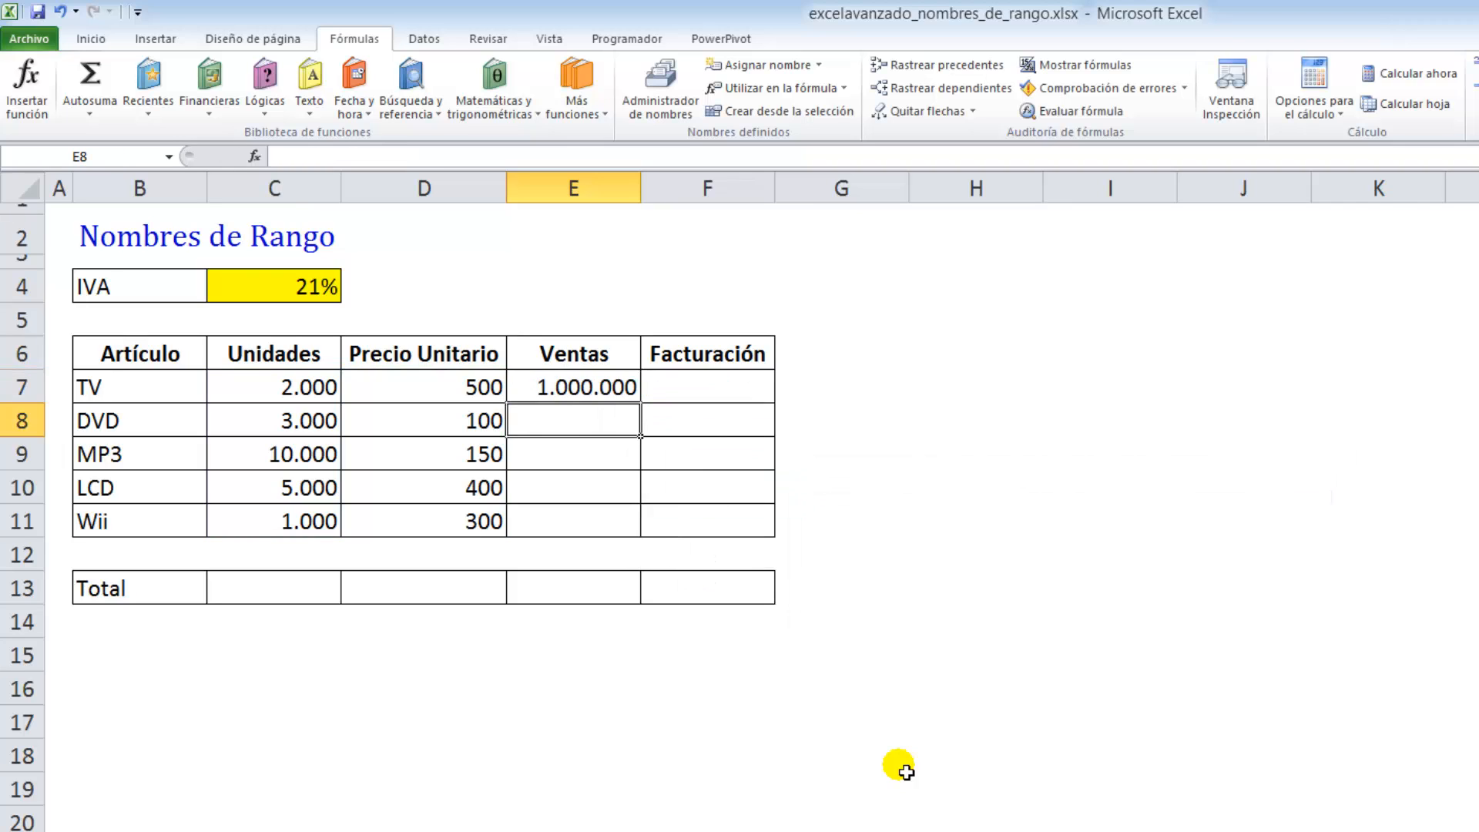
pyautogui.press('Up')
pyautogui.press('Right')
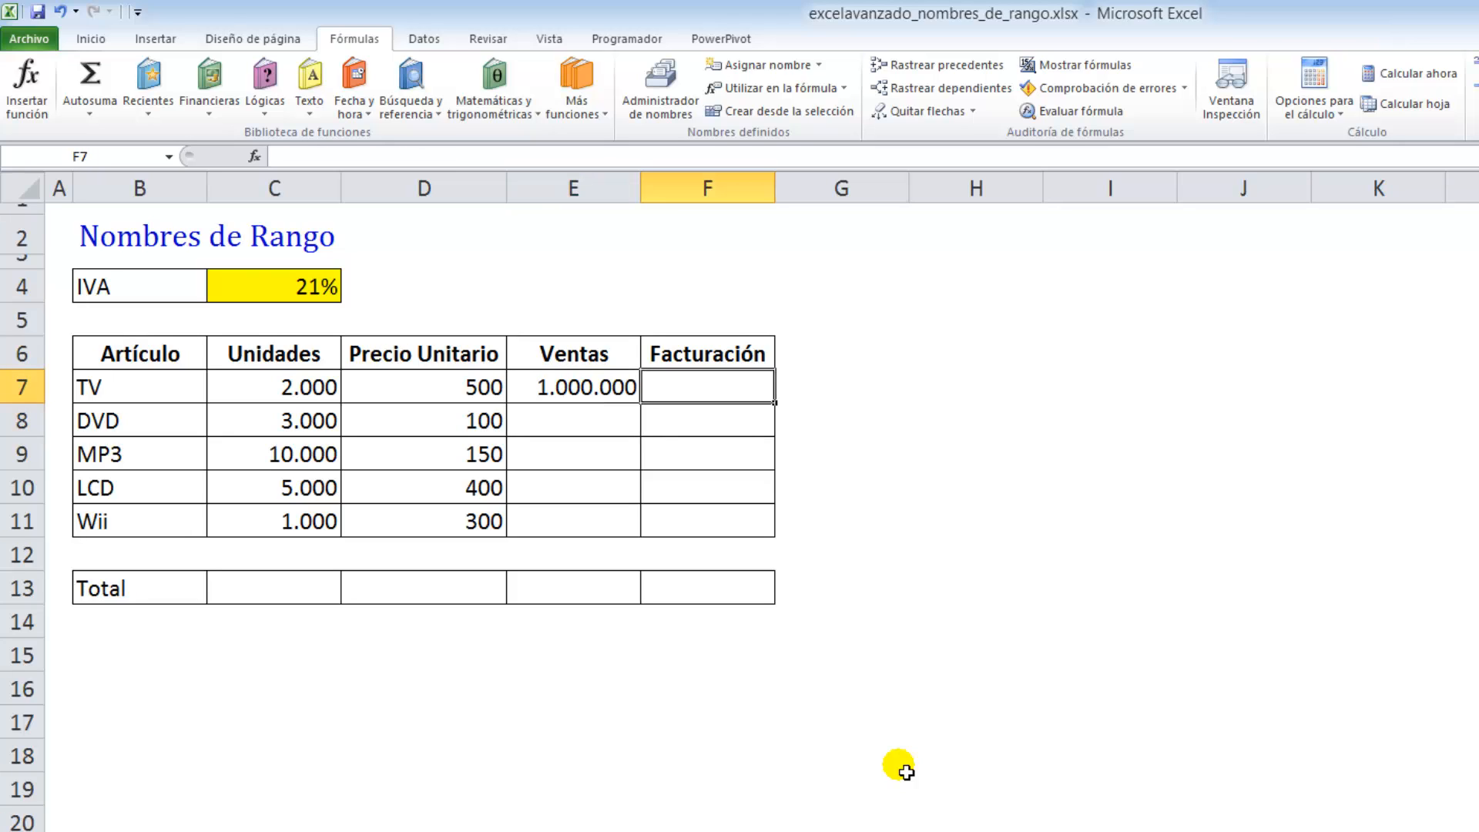
pyautogui.write('=Ventas')
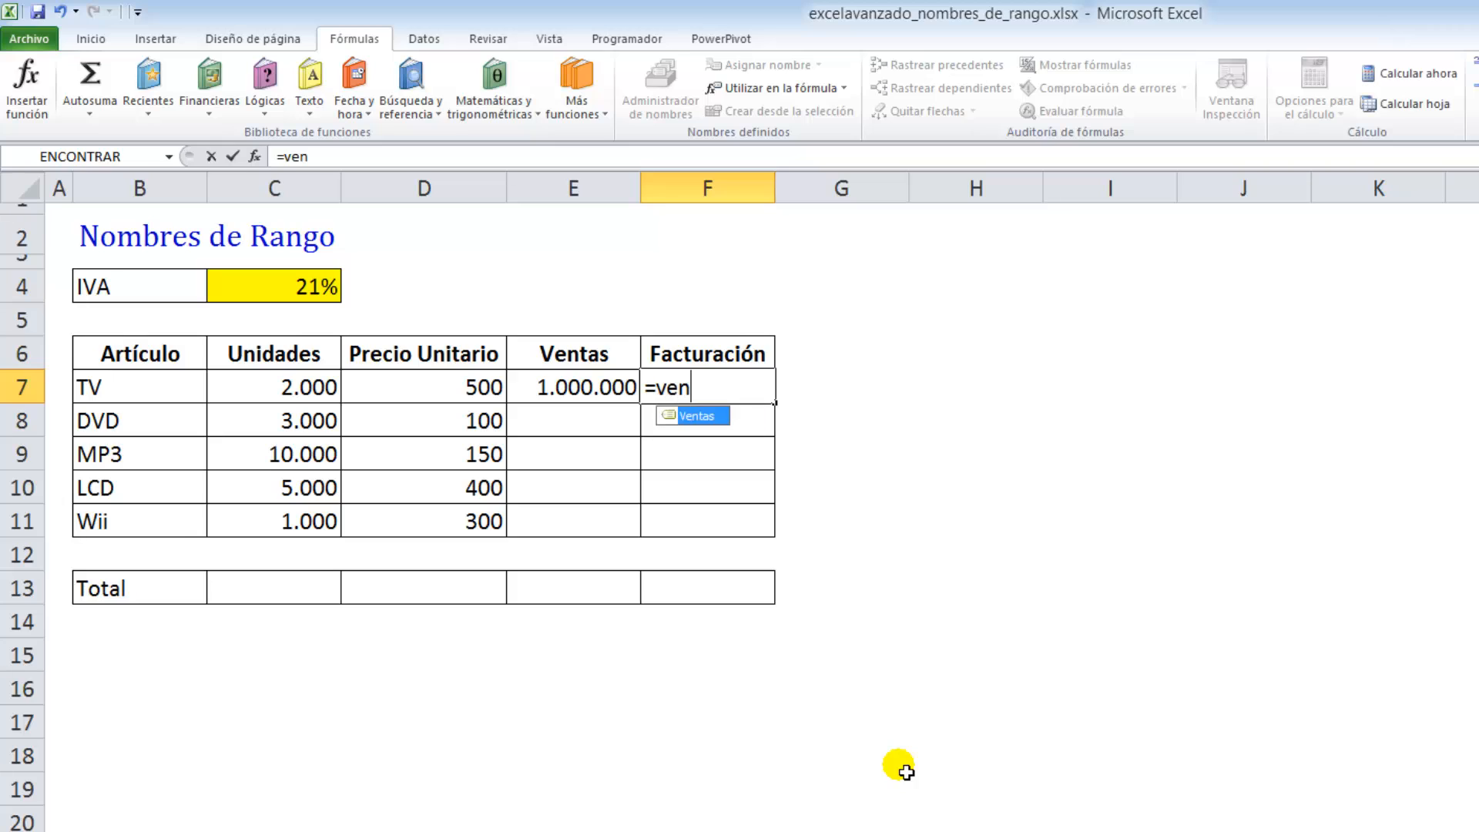
pyautogui.press('Tab')
pyautogui.write('*')
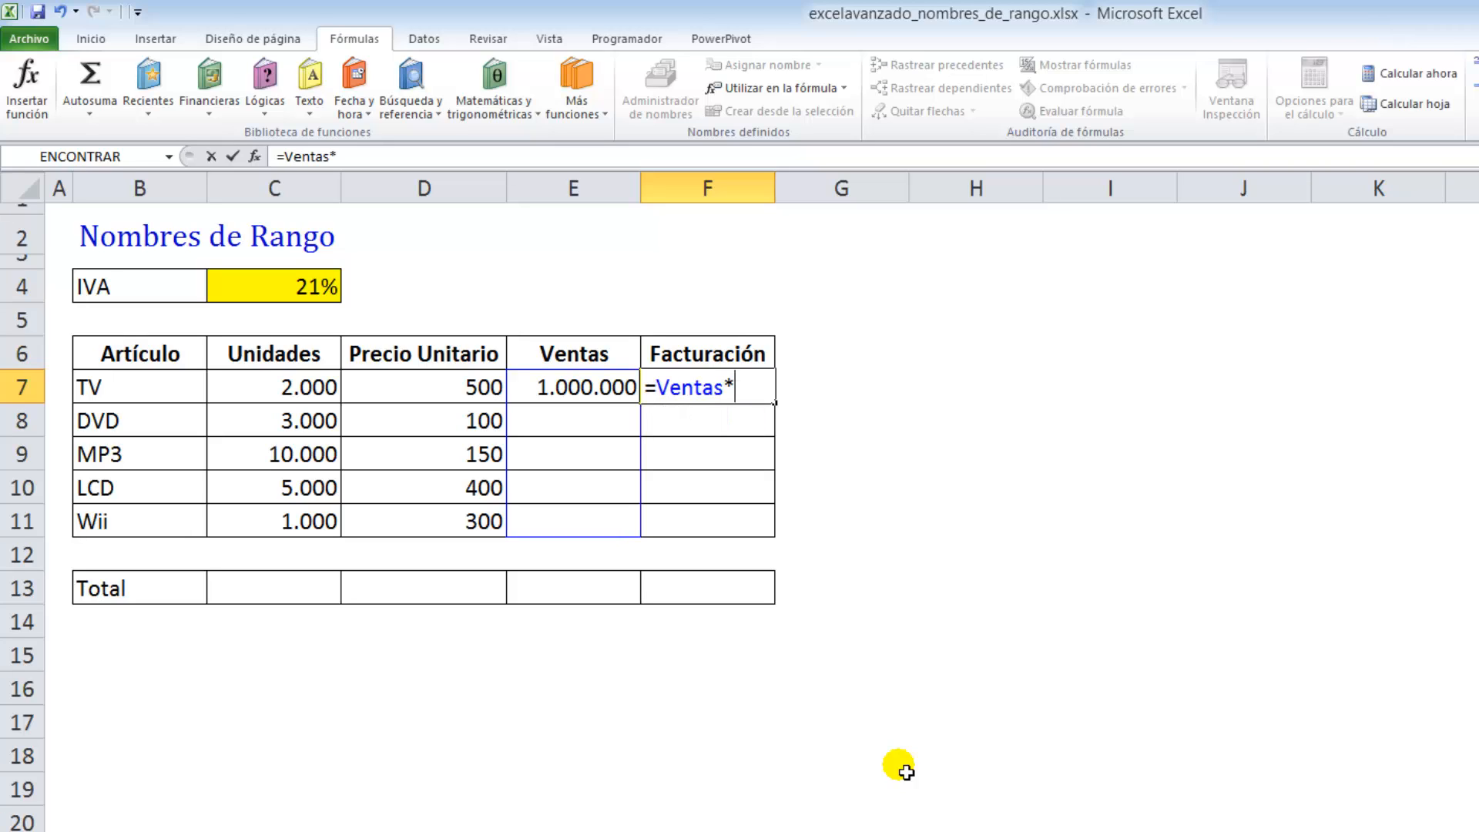
pyautogui.write('(1')
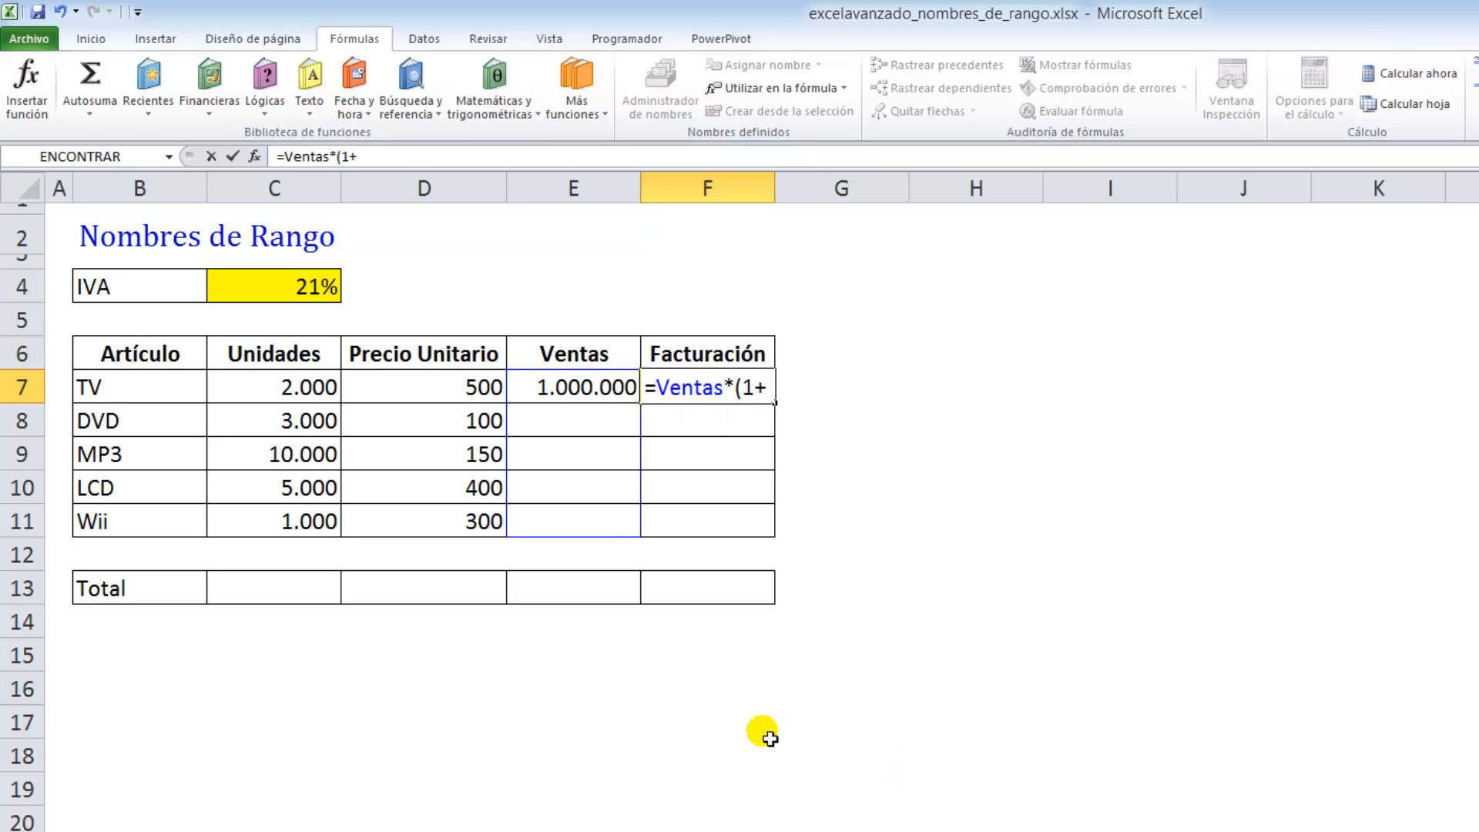
pyautogui.write('+iva')
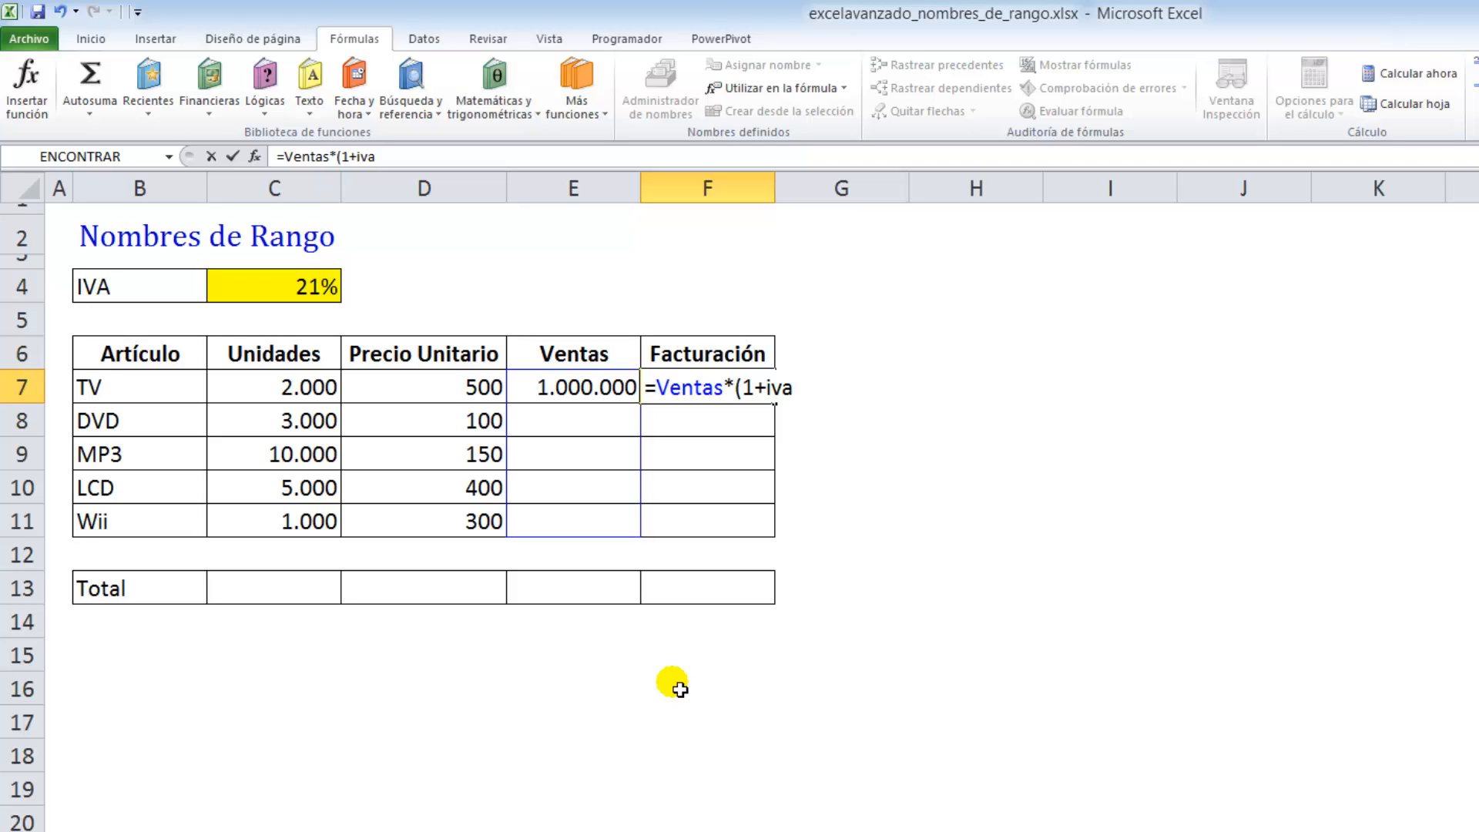
pyautogui.press('Escape')
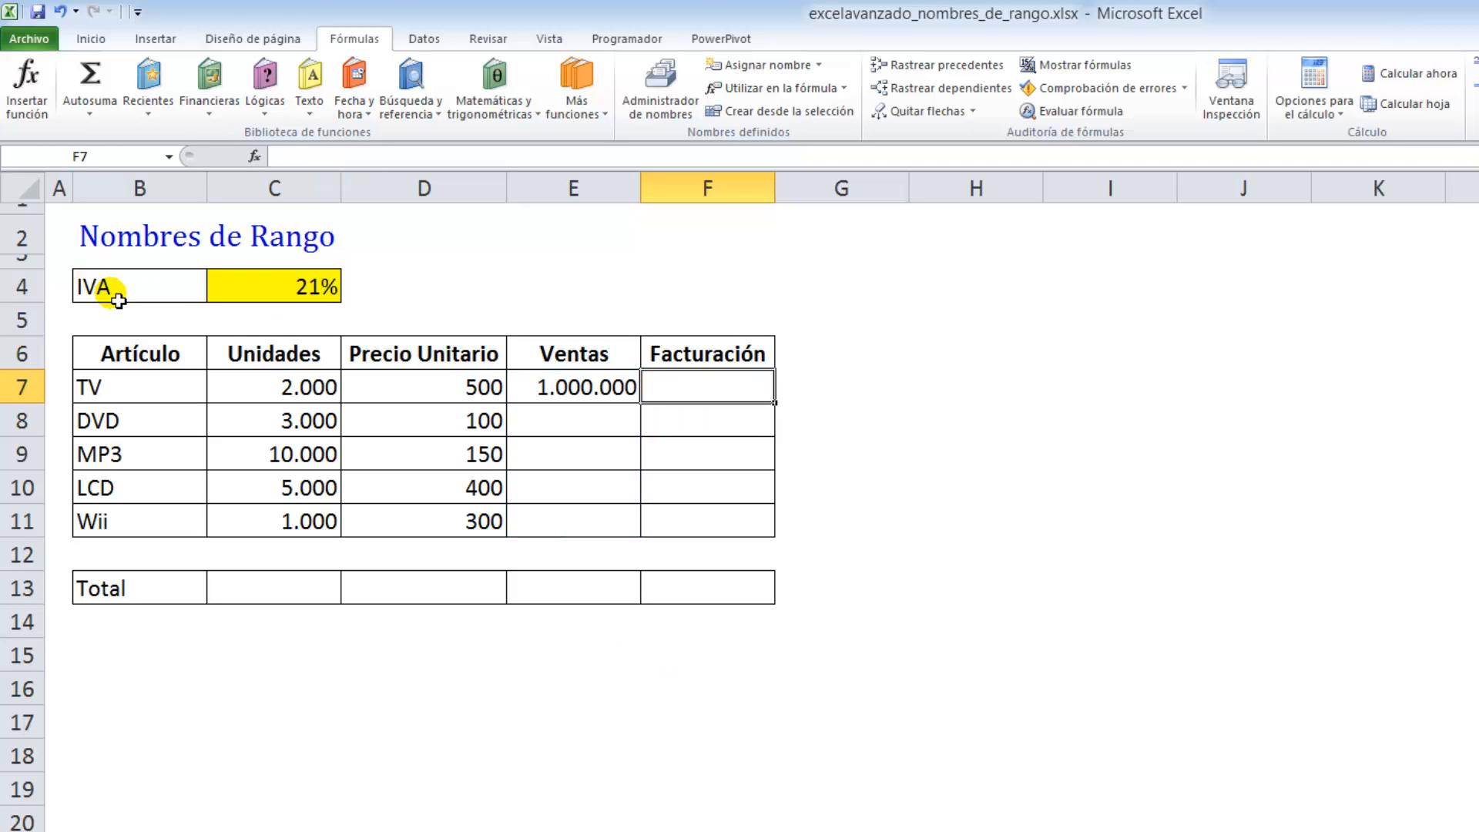
# - Create the range name IVA from the selection B4:C4 using the left column label, and go to it to check its cell
pyautogui.moveTo(110, 294); pyautogui.dragTo(231, 300)
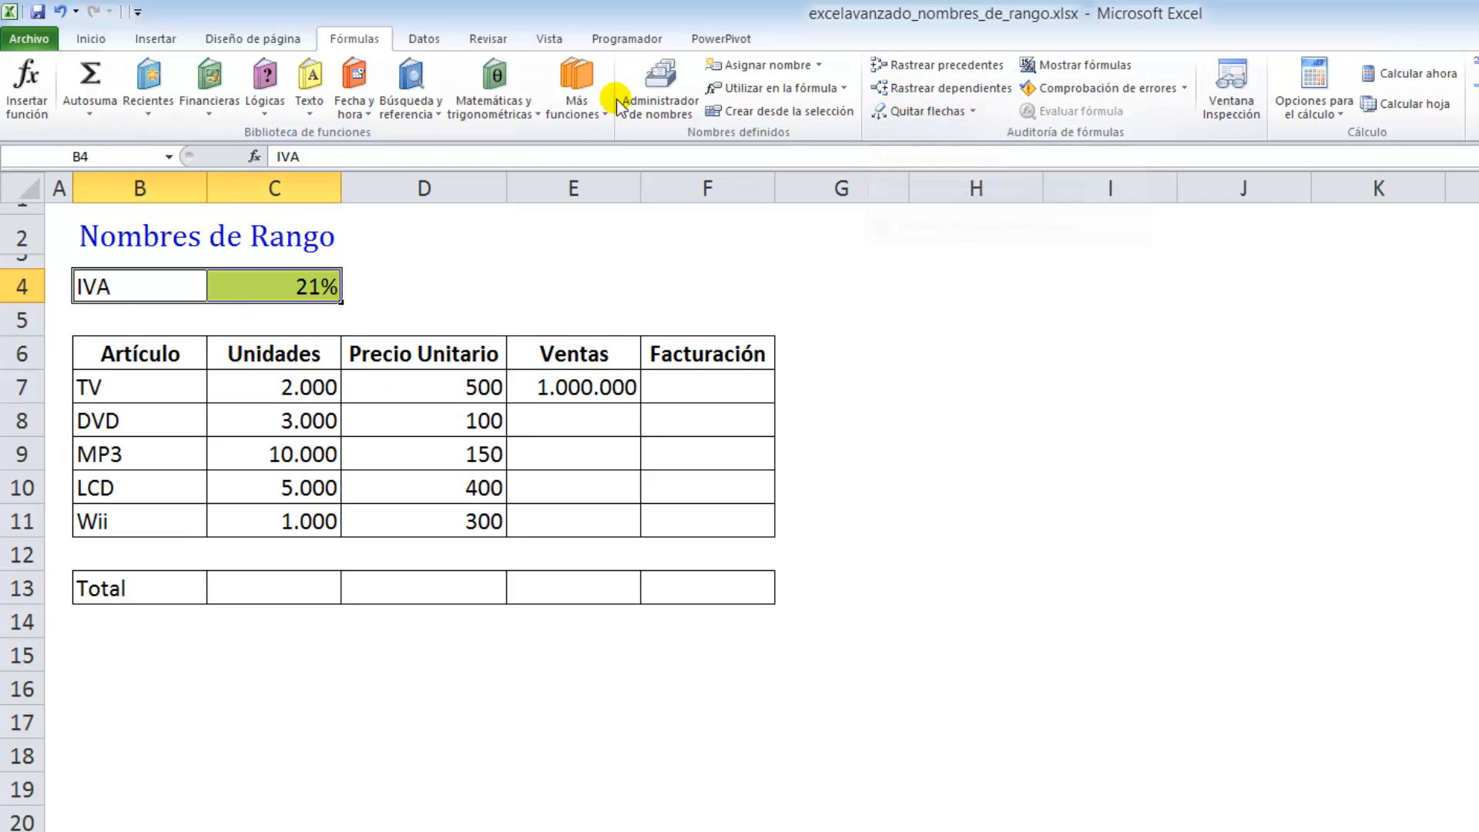
pyautogui.click(757, 112)
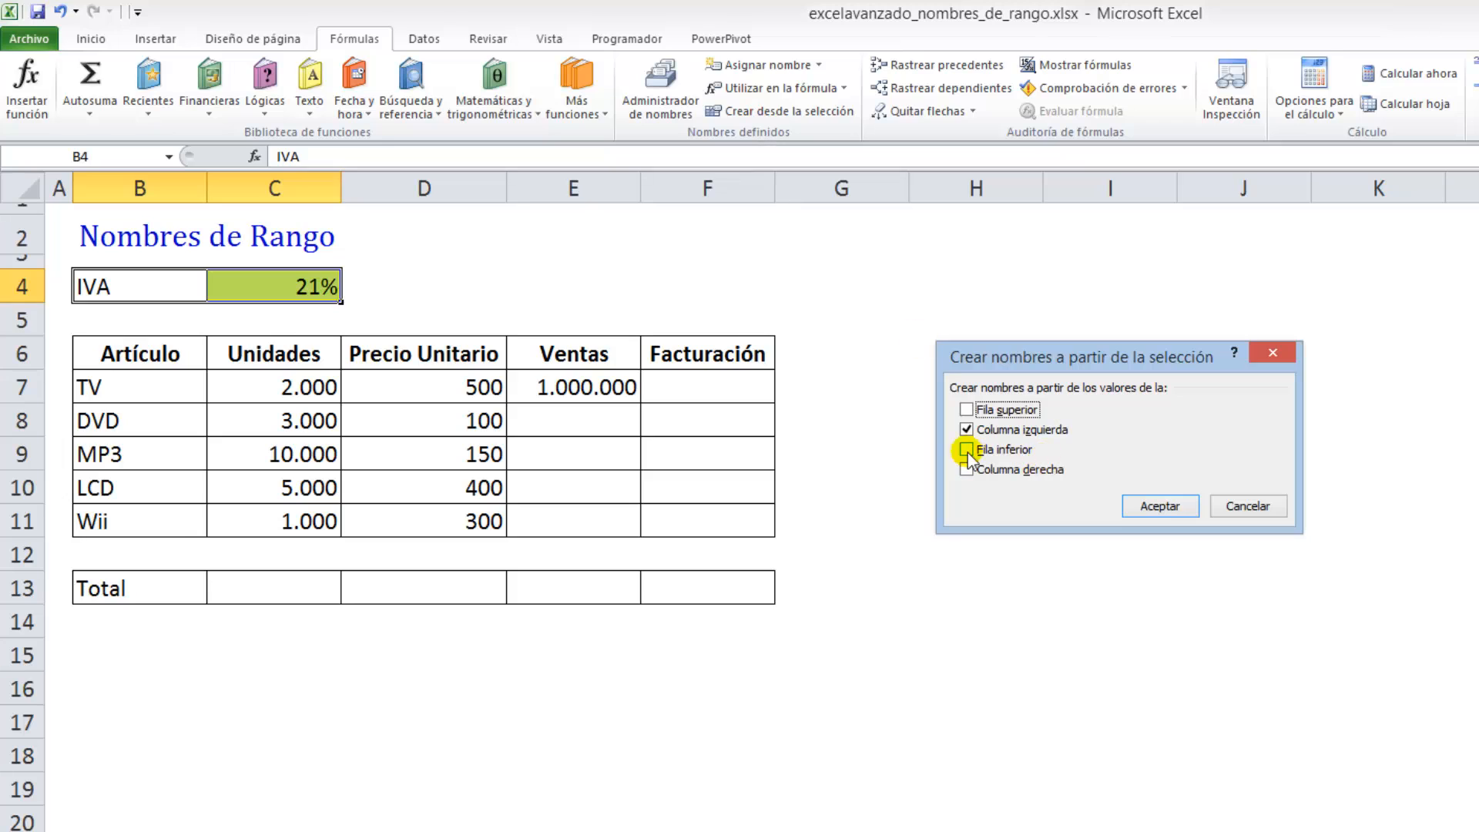
pyautogui.click(1139, 507)
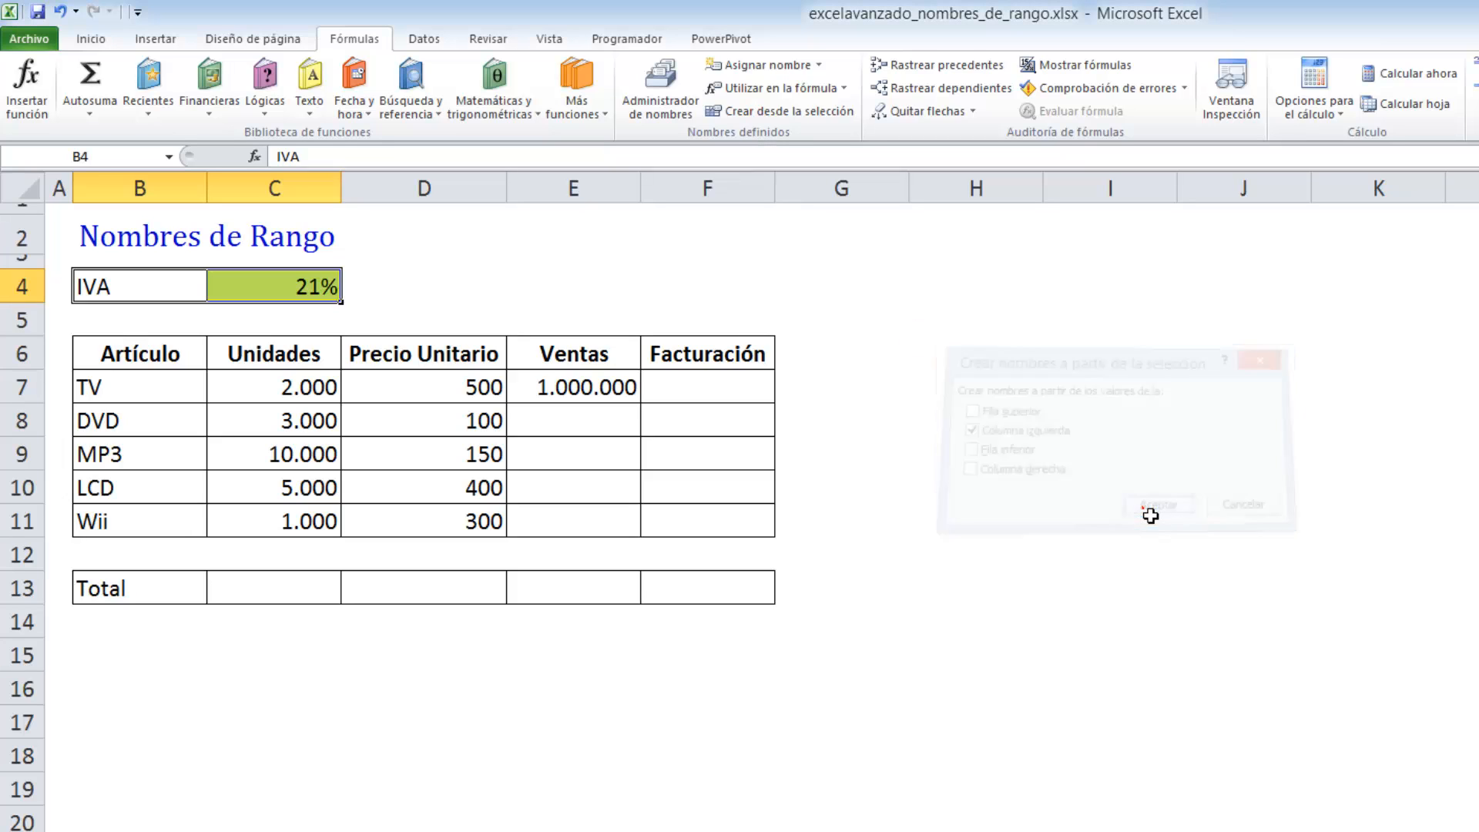
pyautogui.click(735, 387)
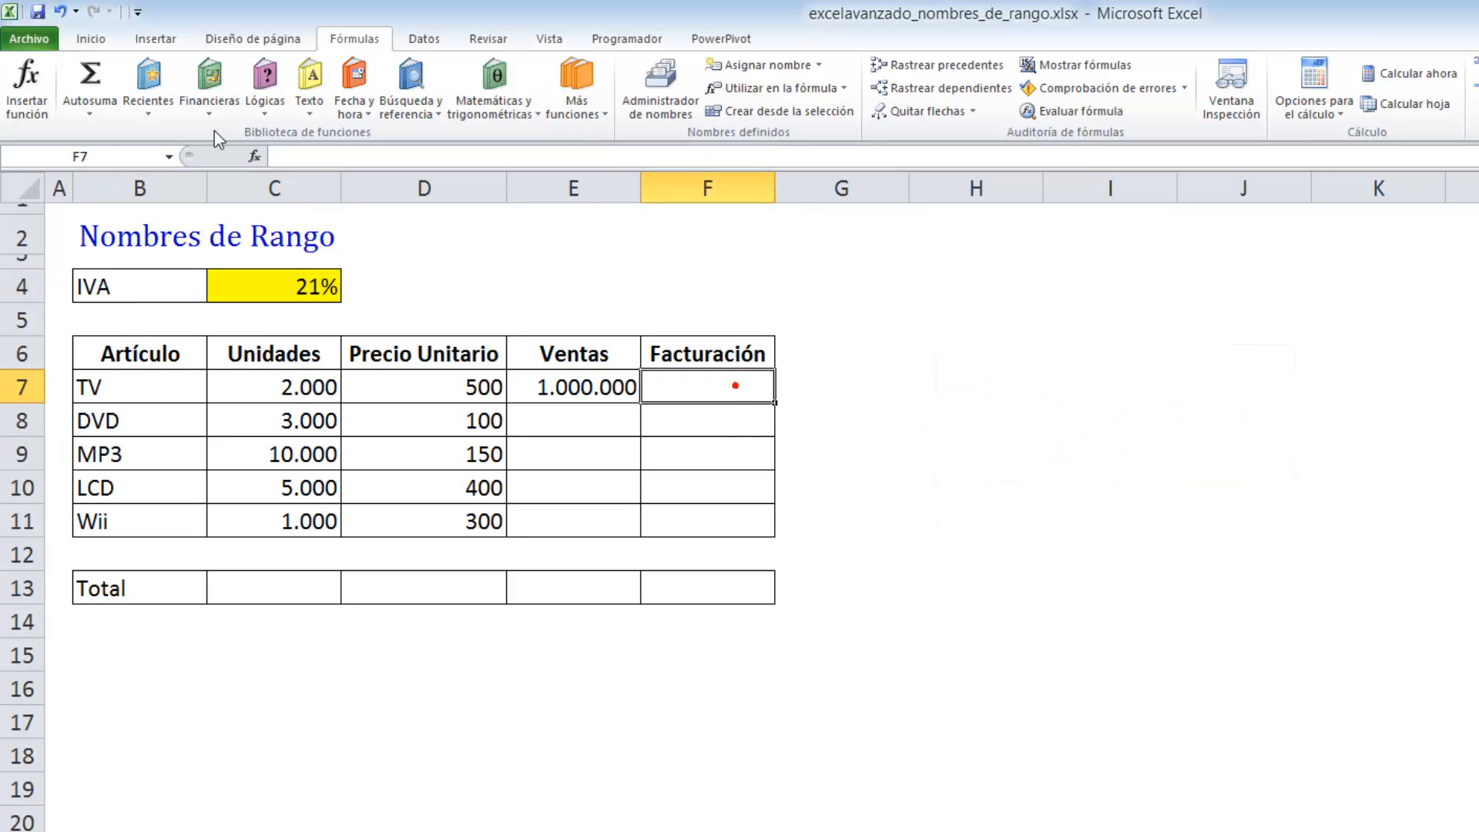
pyautogui.click(168, 156)
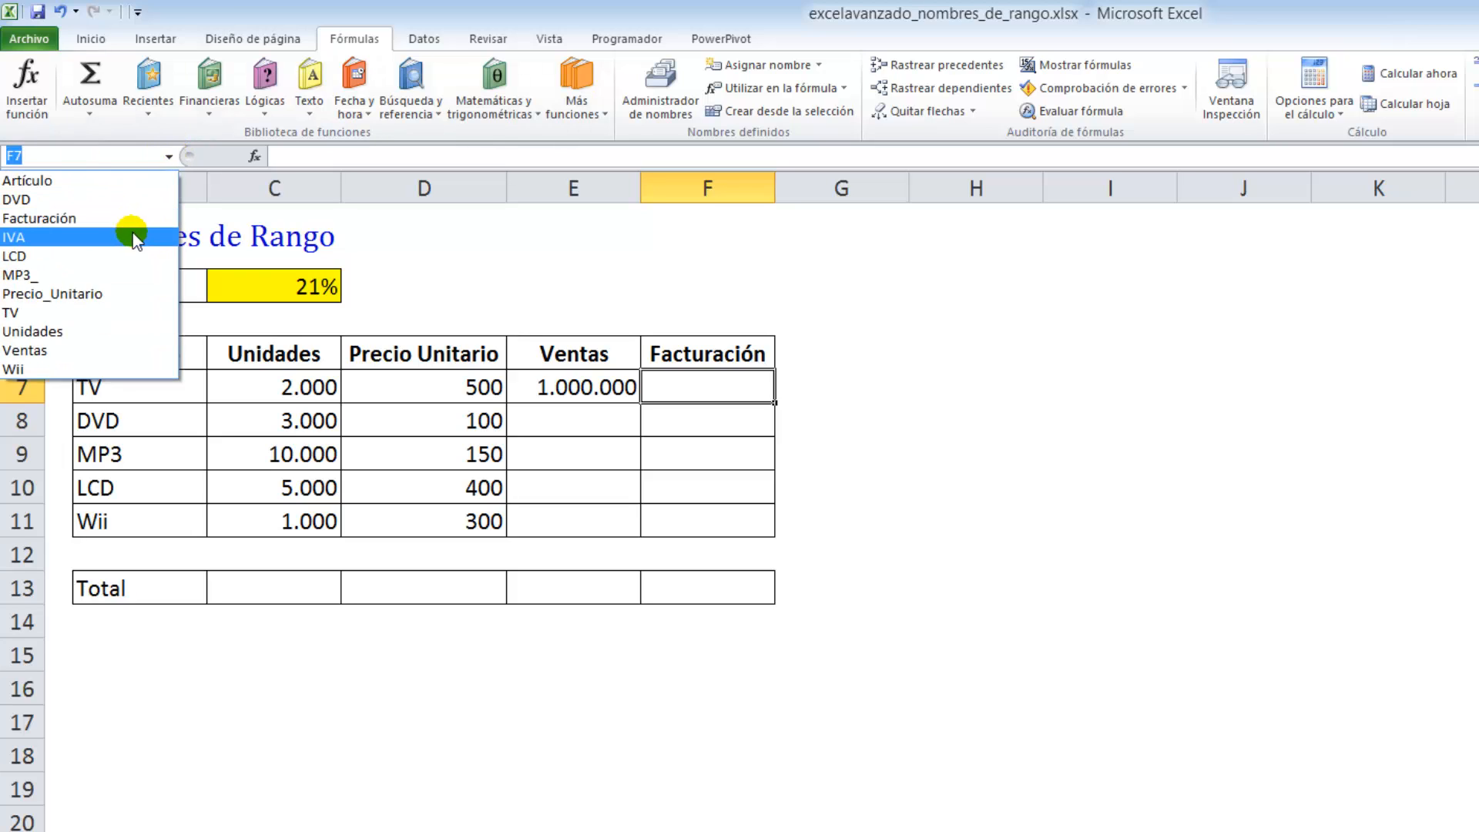
pyautogui.click(134, 237)
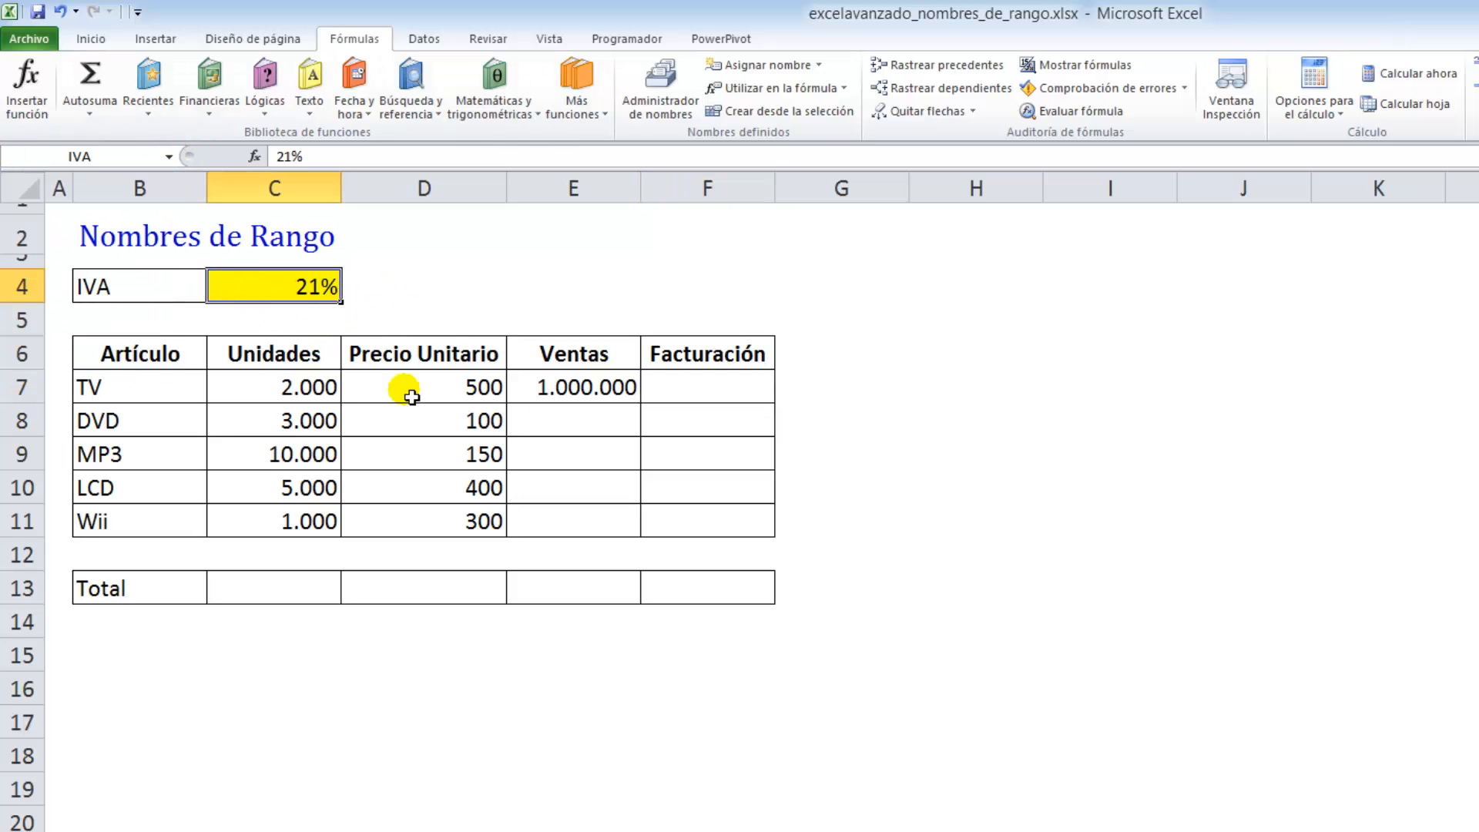
# - Enter =Ventas*(1+IVA) in the Facturación cell F7 and fill the Ventas and Facturación formulas down through row 11
pyautogui.click(716, 395)
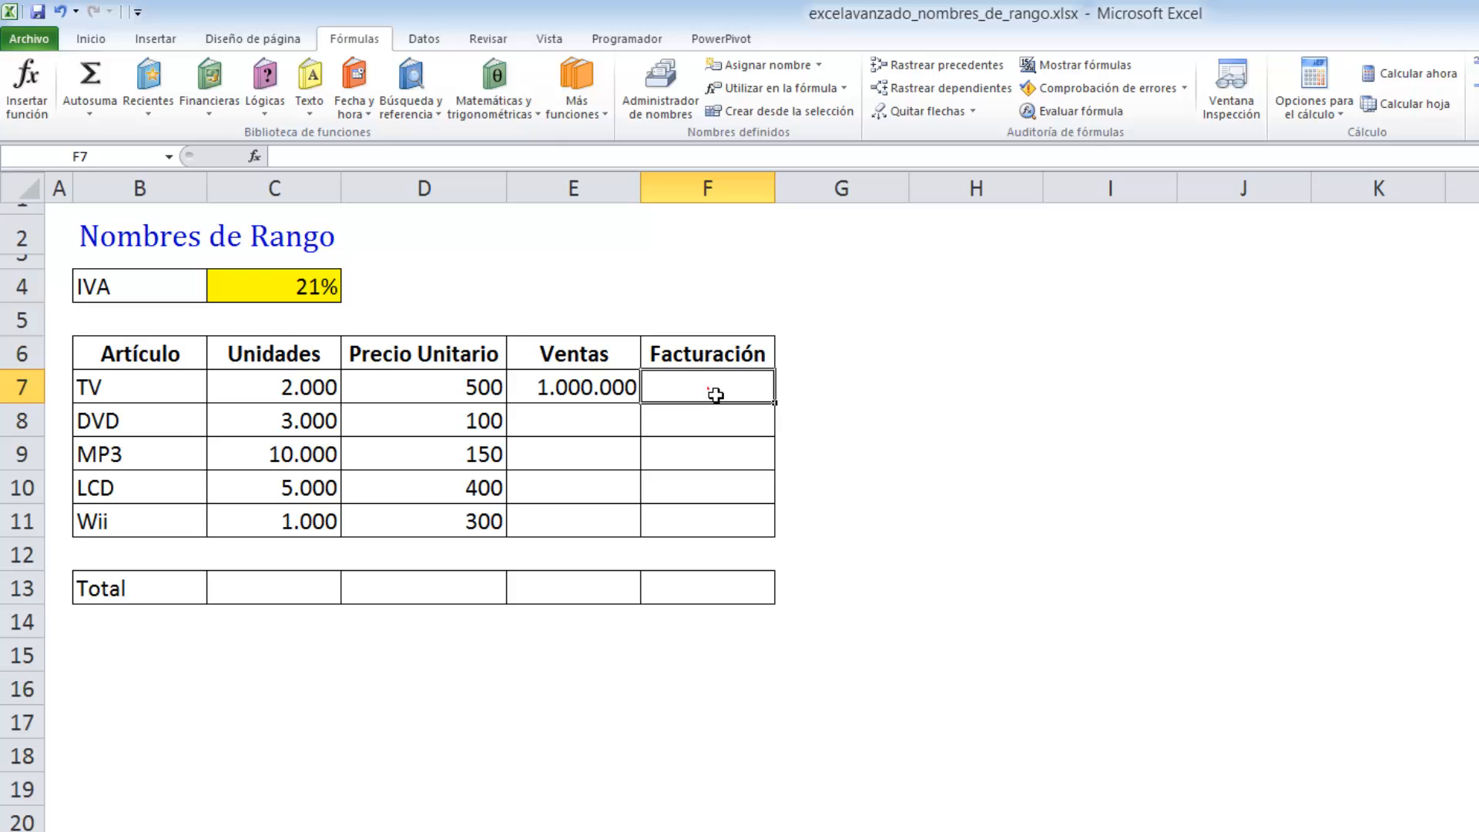
pyautogui.write('=venta')
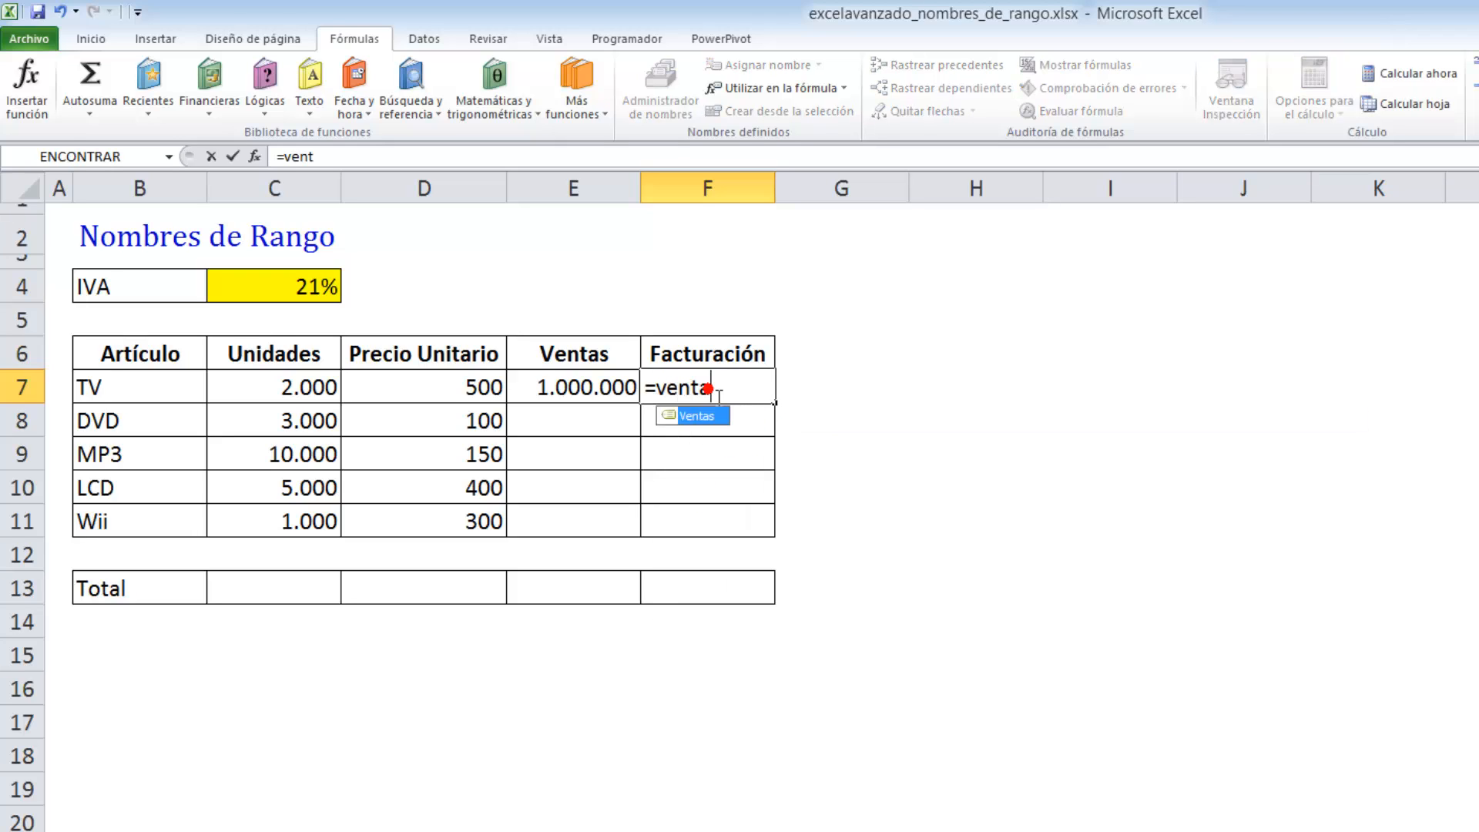
pyautogui.click(718, 397)
pyautogui.press('Tab')
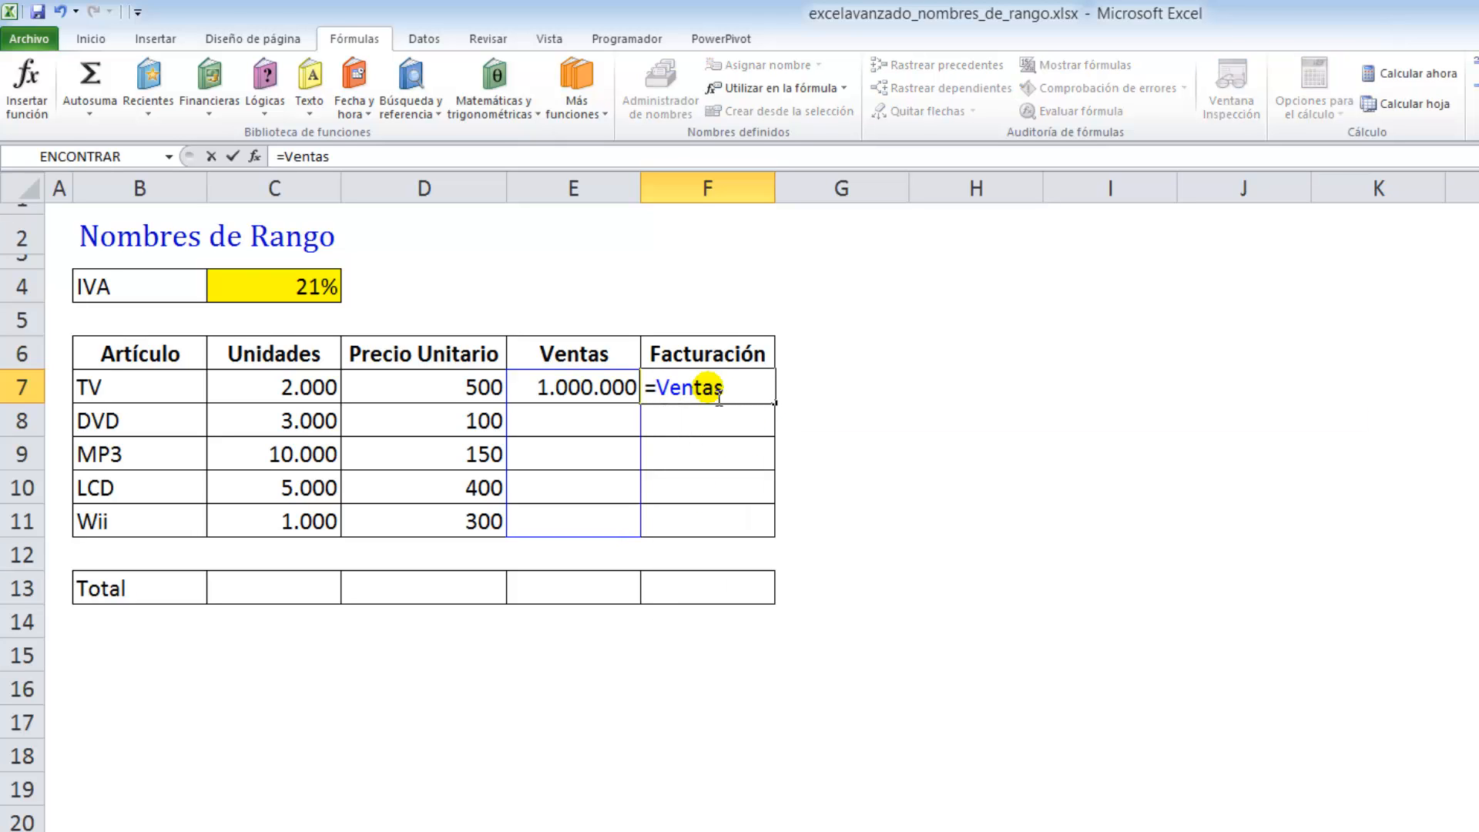
pyautogui.write('*(1+iva')
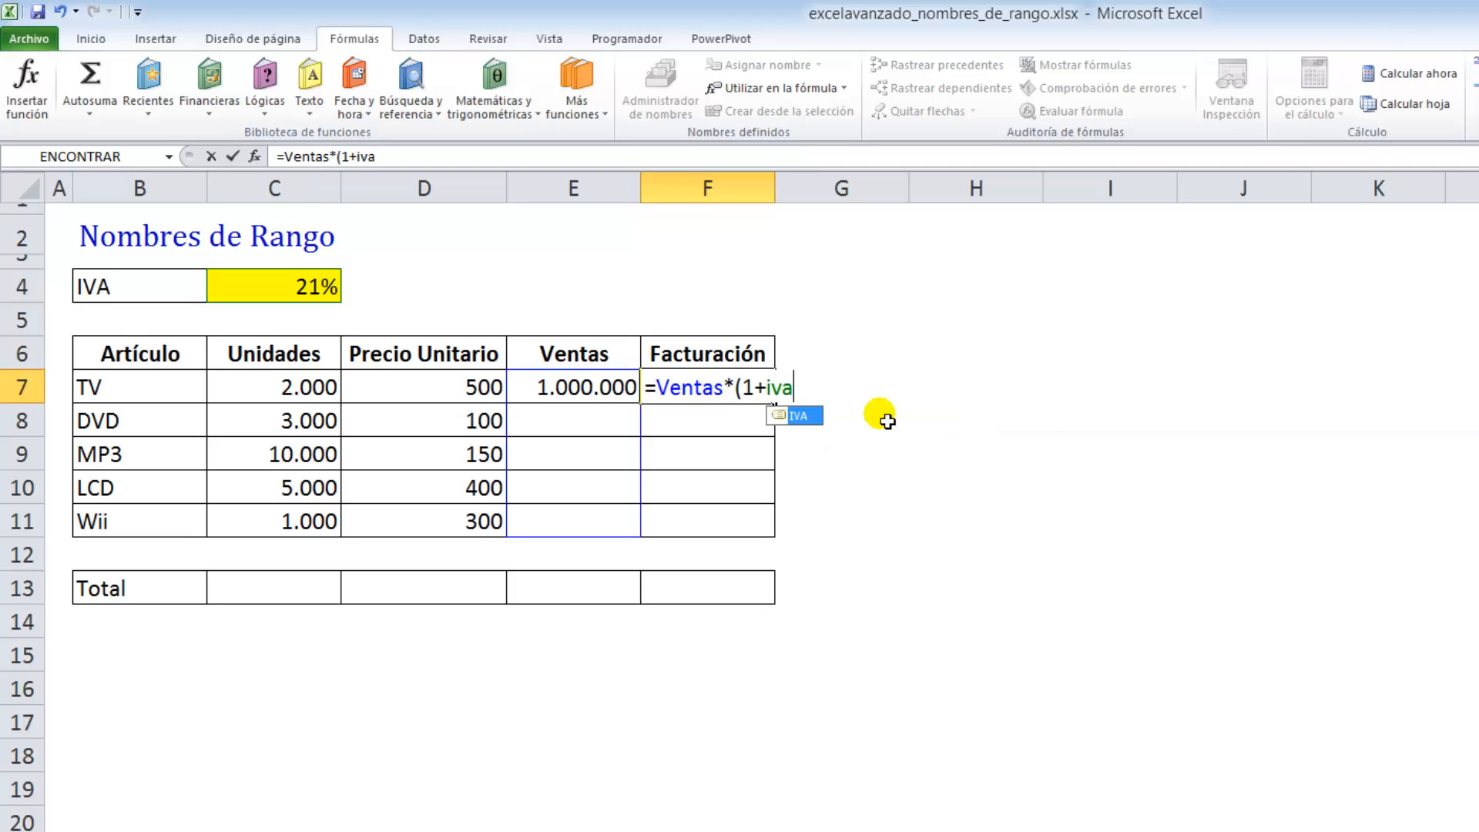
pyautogui.doubleClick(793, 421)
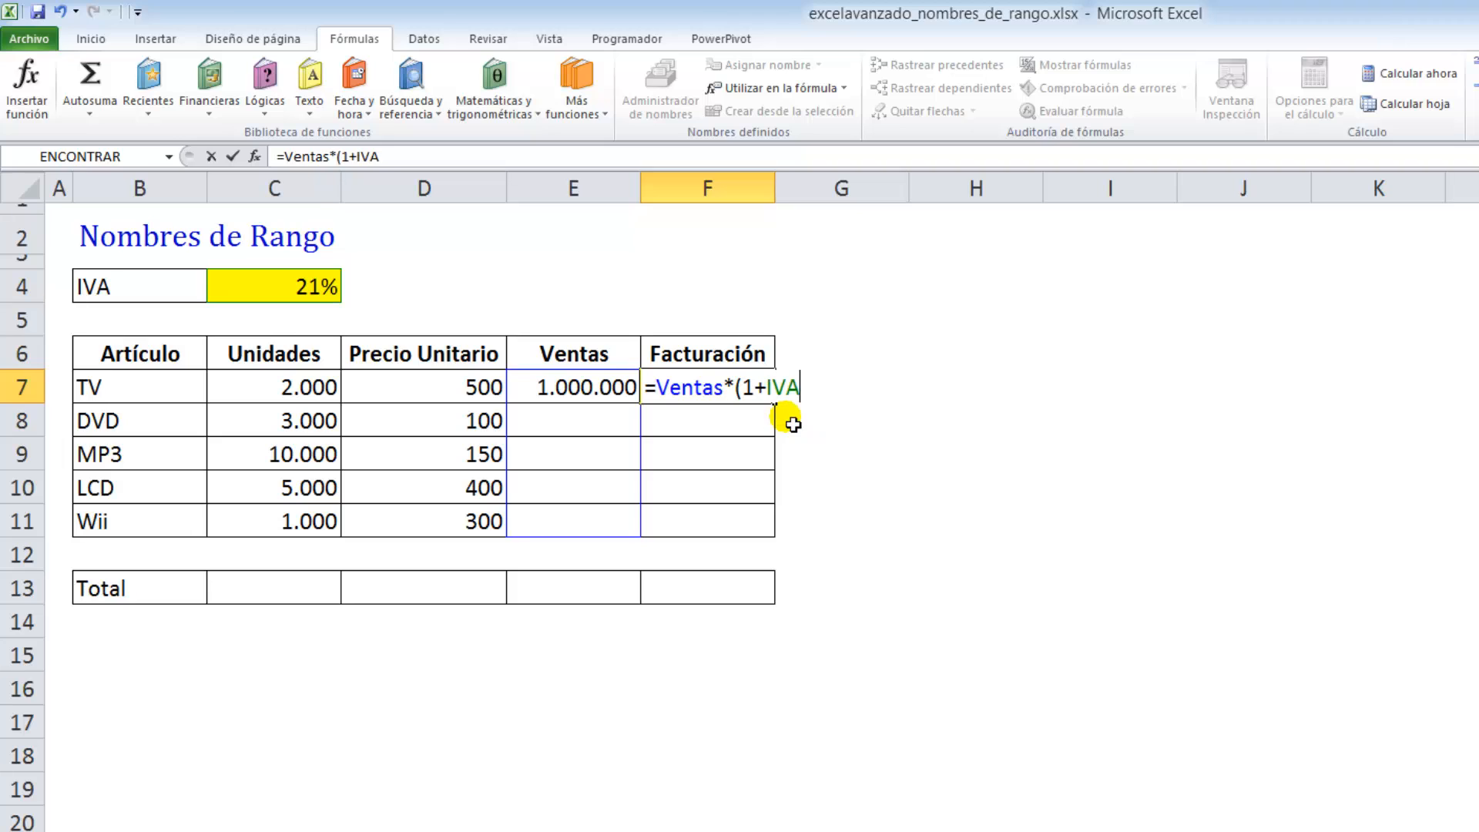
pyautogui.write(')')
pyautogui.press('Return')
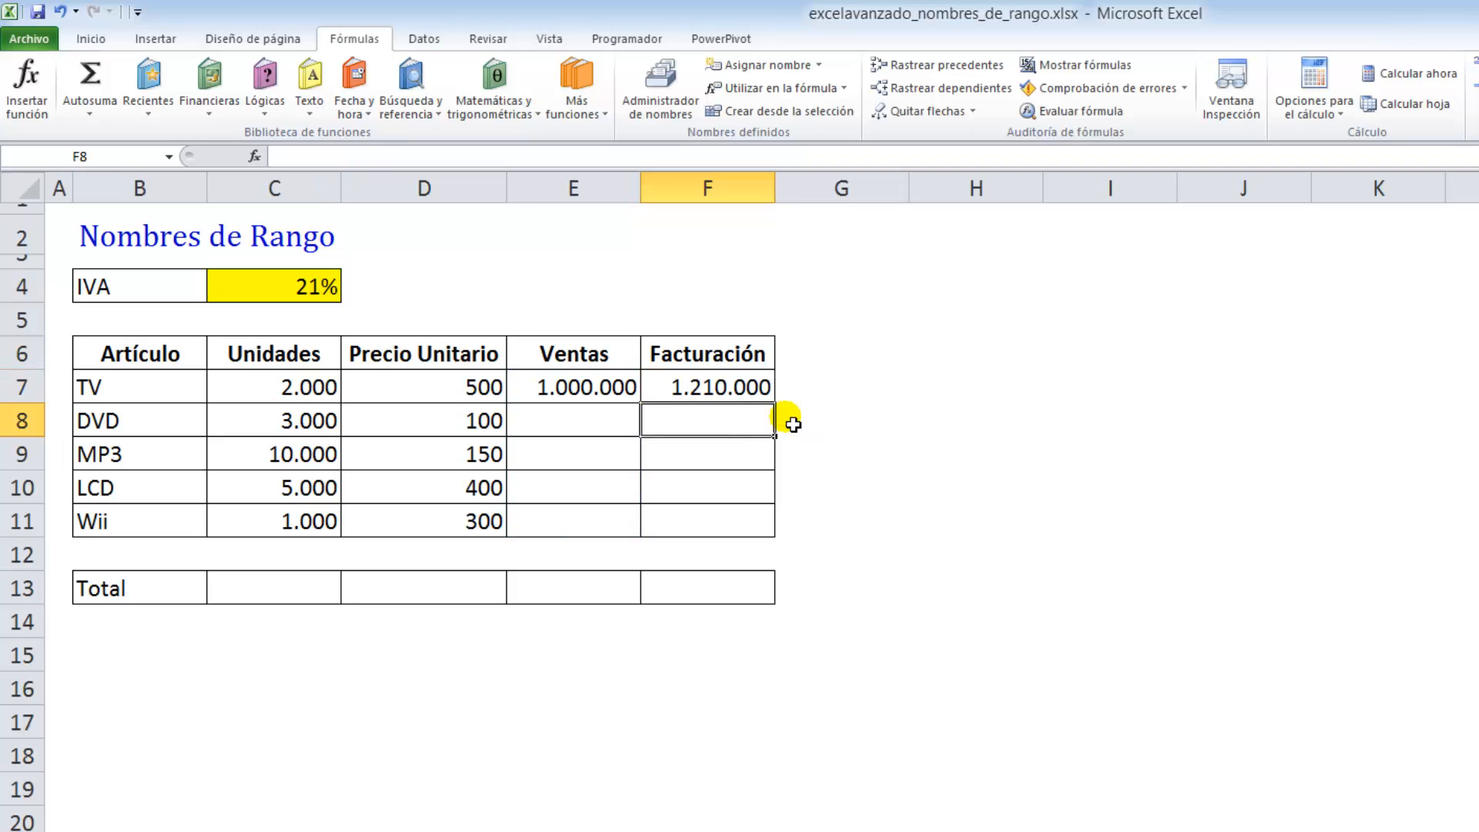
pyautogui.moveTo(548, 389); pyautogui.dragTo(699, 522)
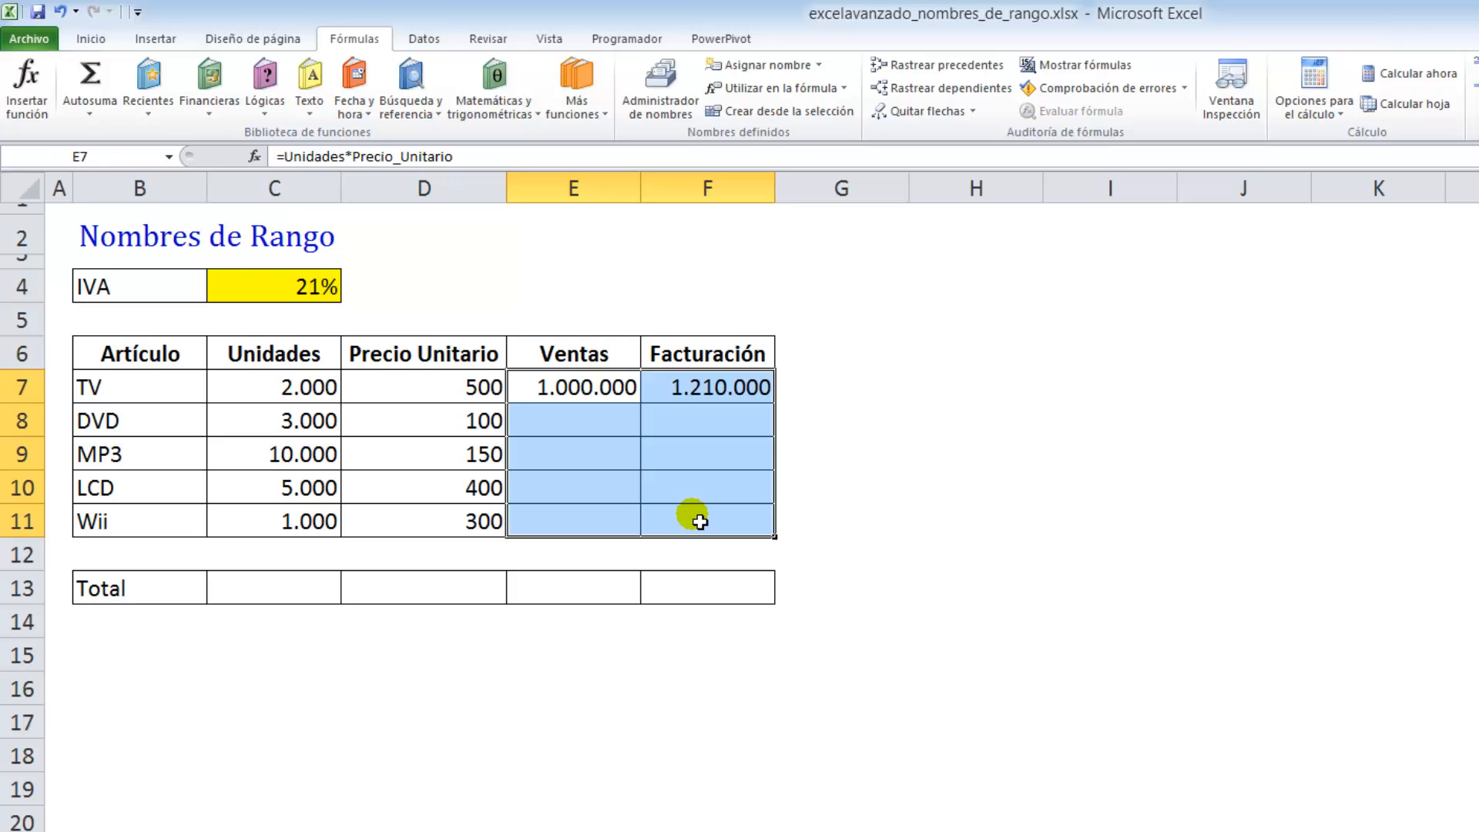
pyautogui.hotkey('ctrl', 'j')
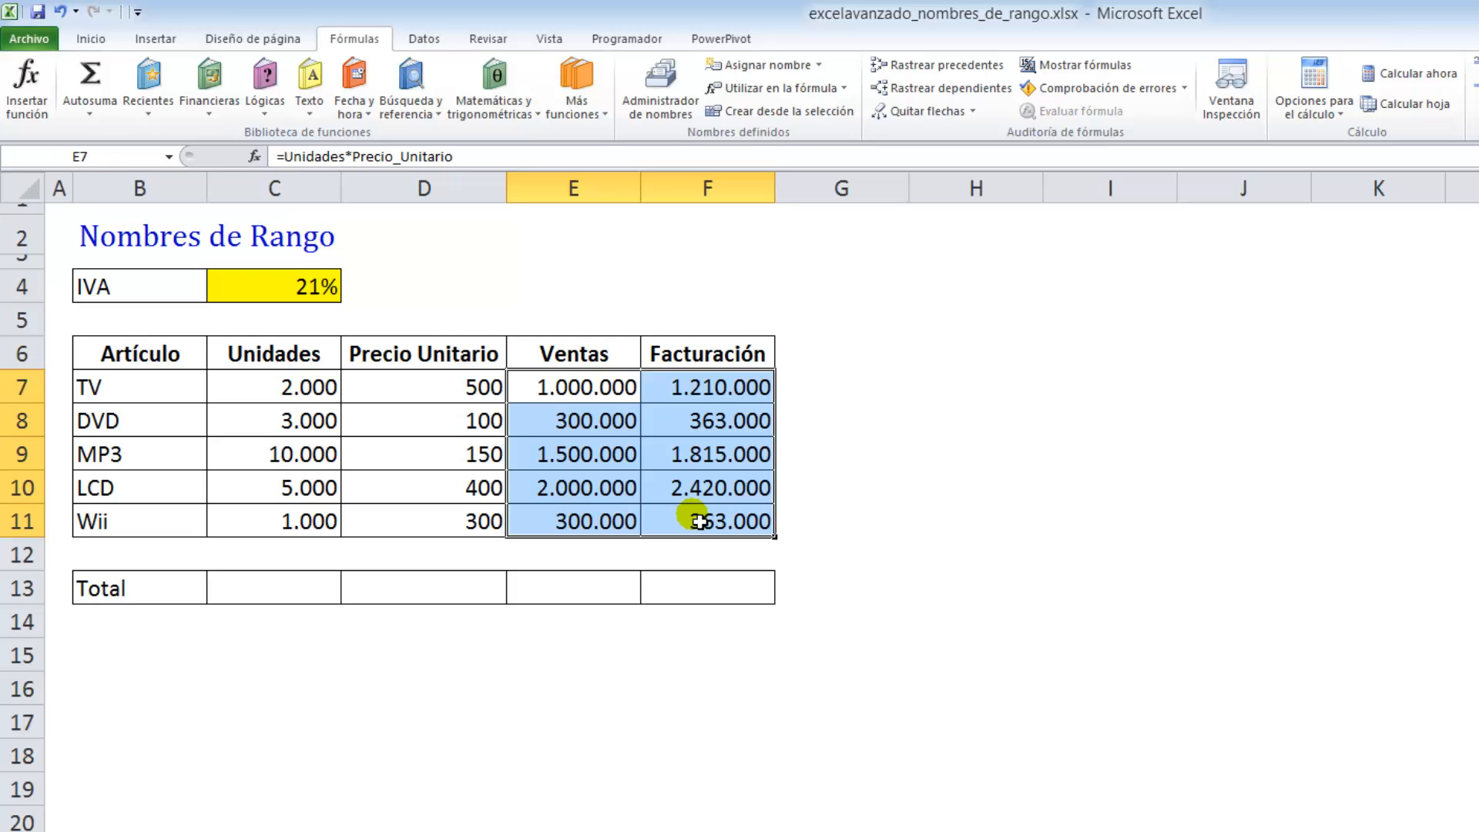
# - Enter =SUMA(Unidades) in the Total row's cell C13 and copy the formula across to F13
pyautogui.click(299, 586)
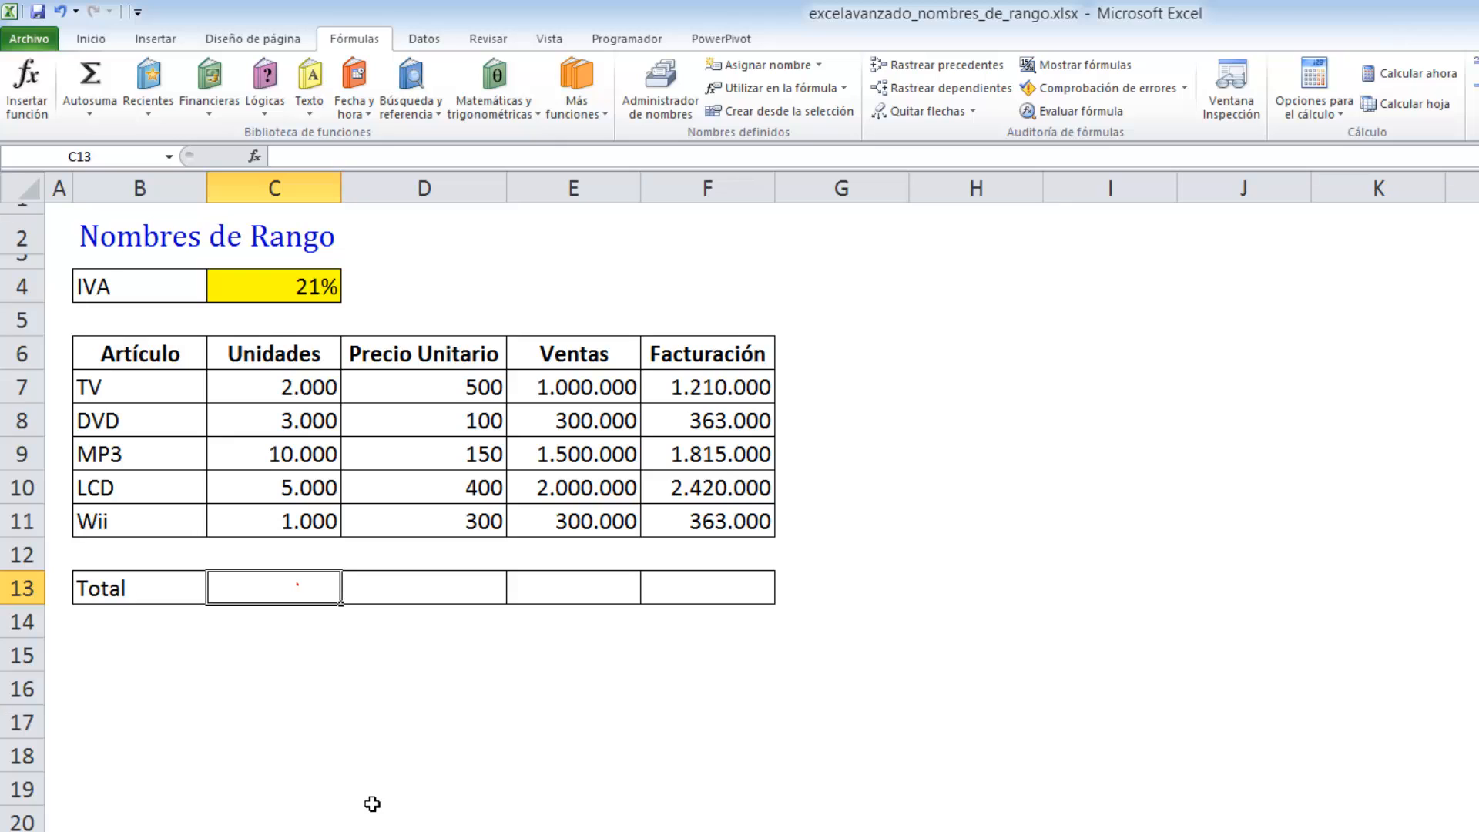
pyautogui.write('=')
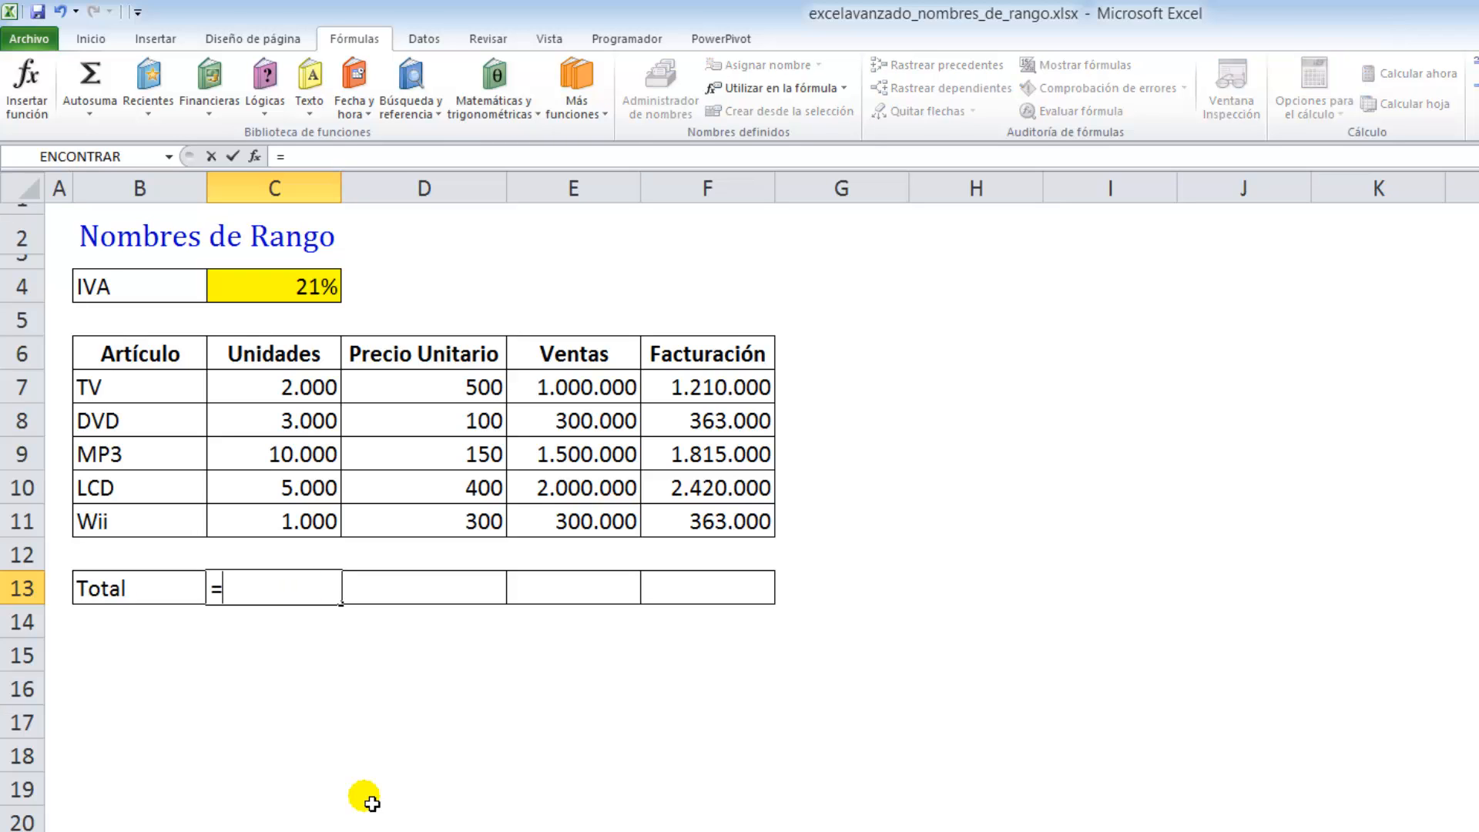
pyautogui.write('suma(')
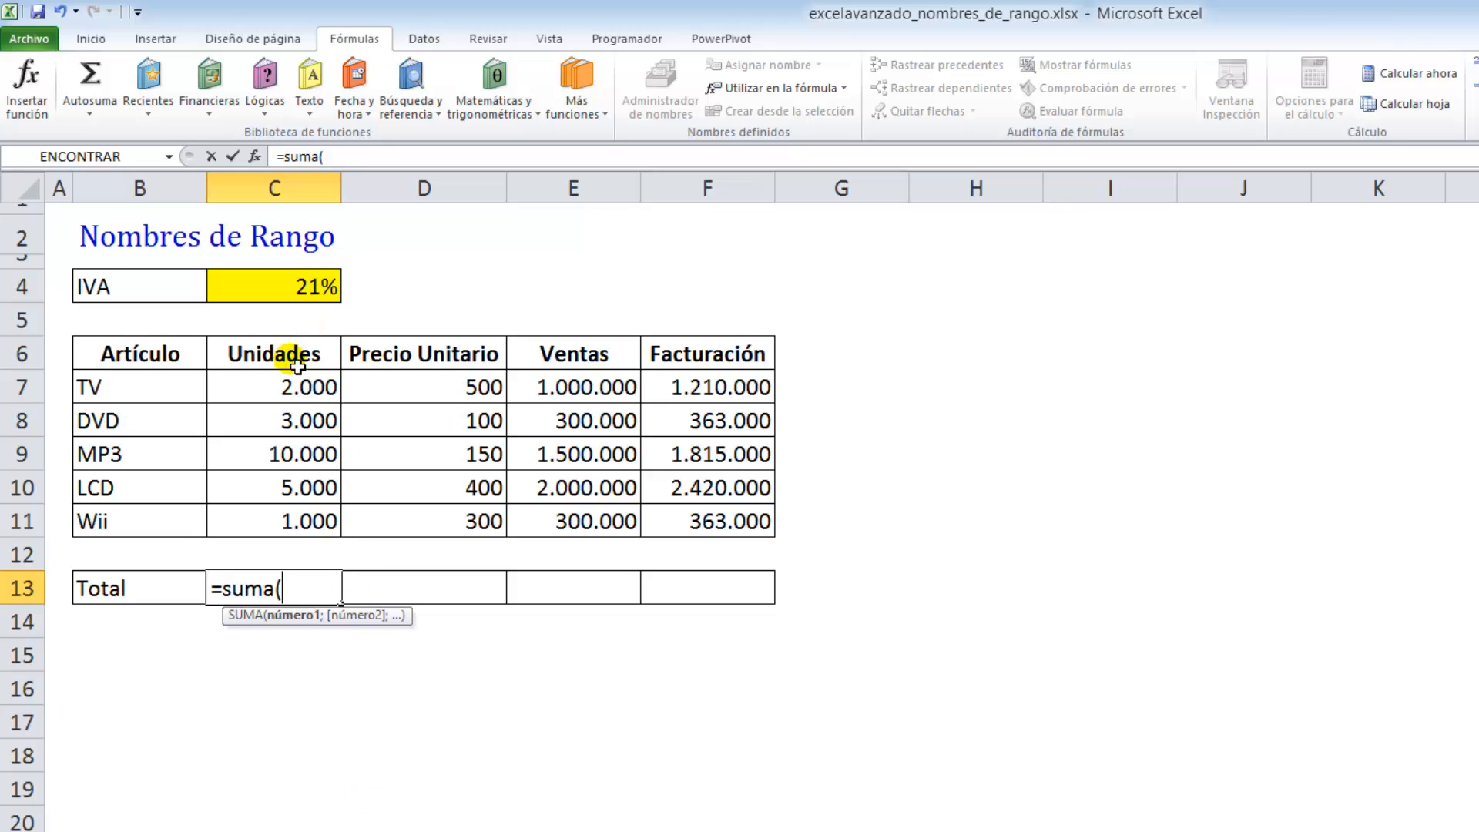
pyautogui.write('unidades')
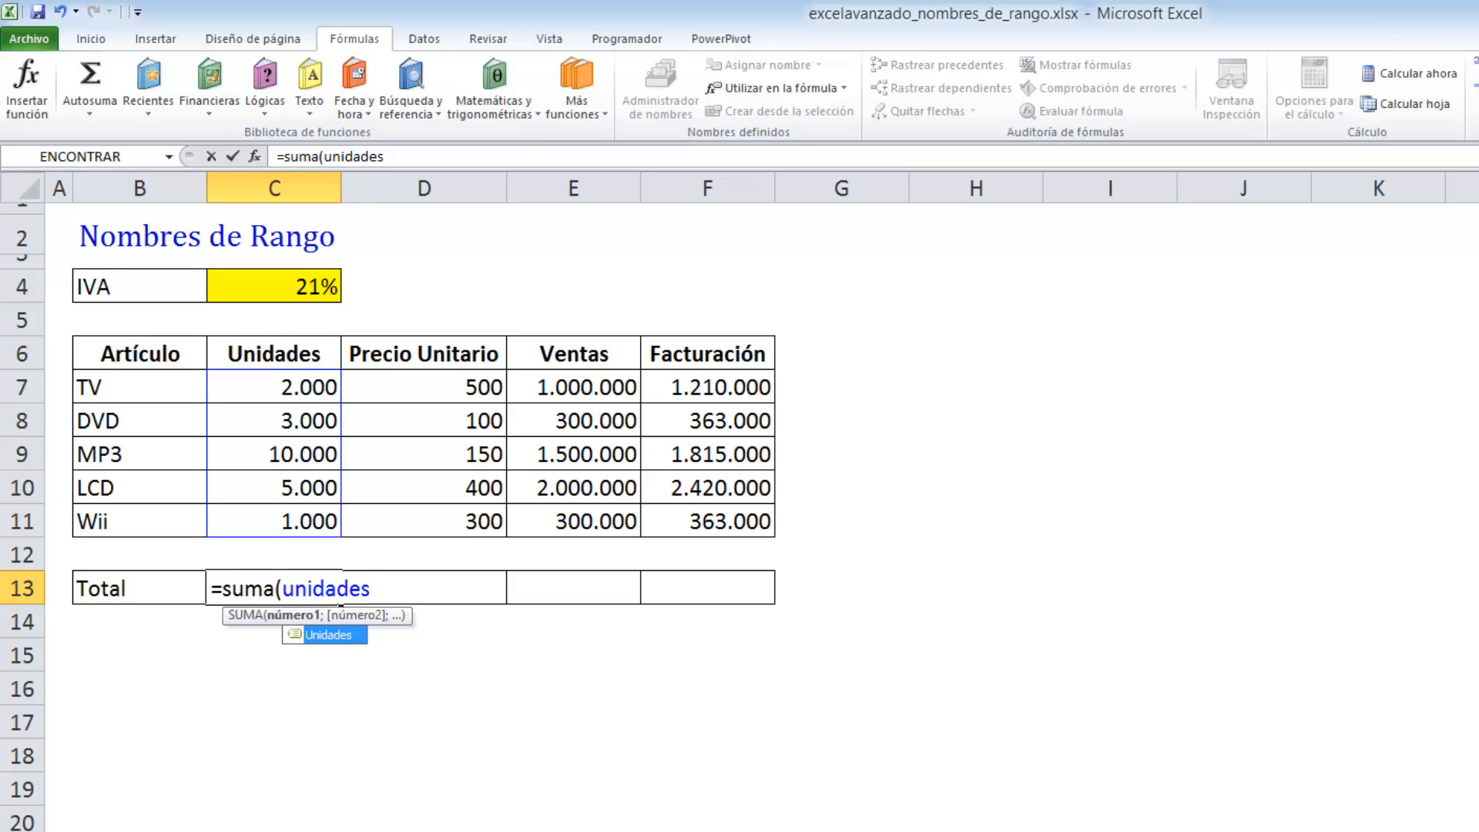
pyautogui.press('Tab')
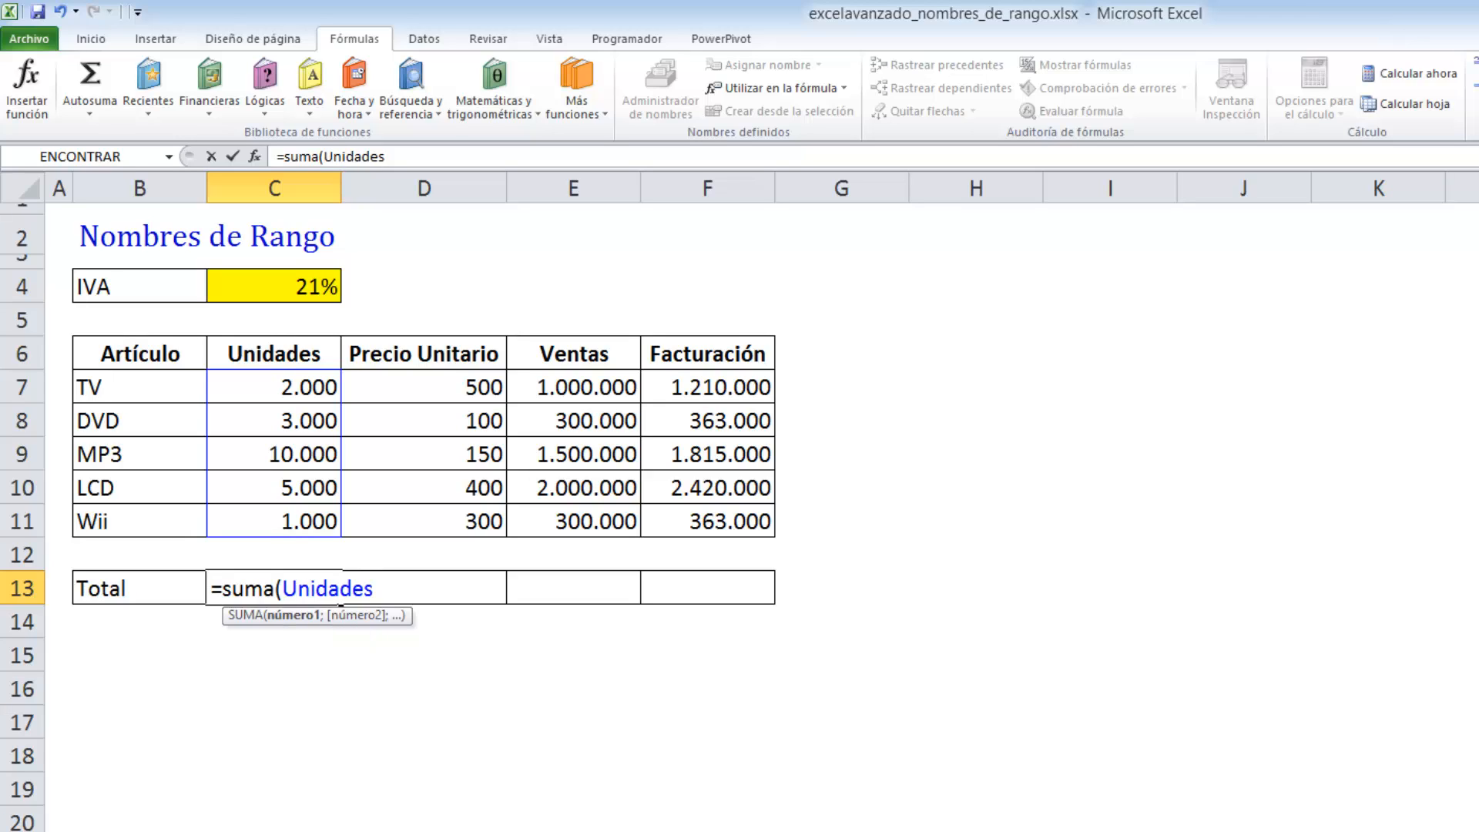
pyautogui.write(')')
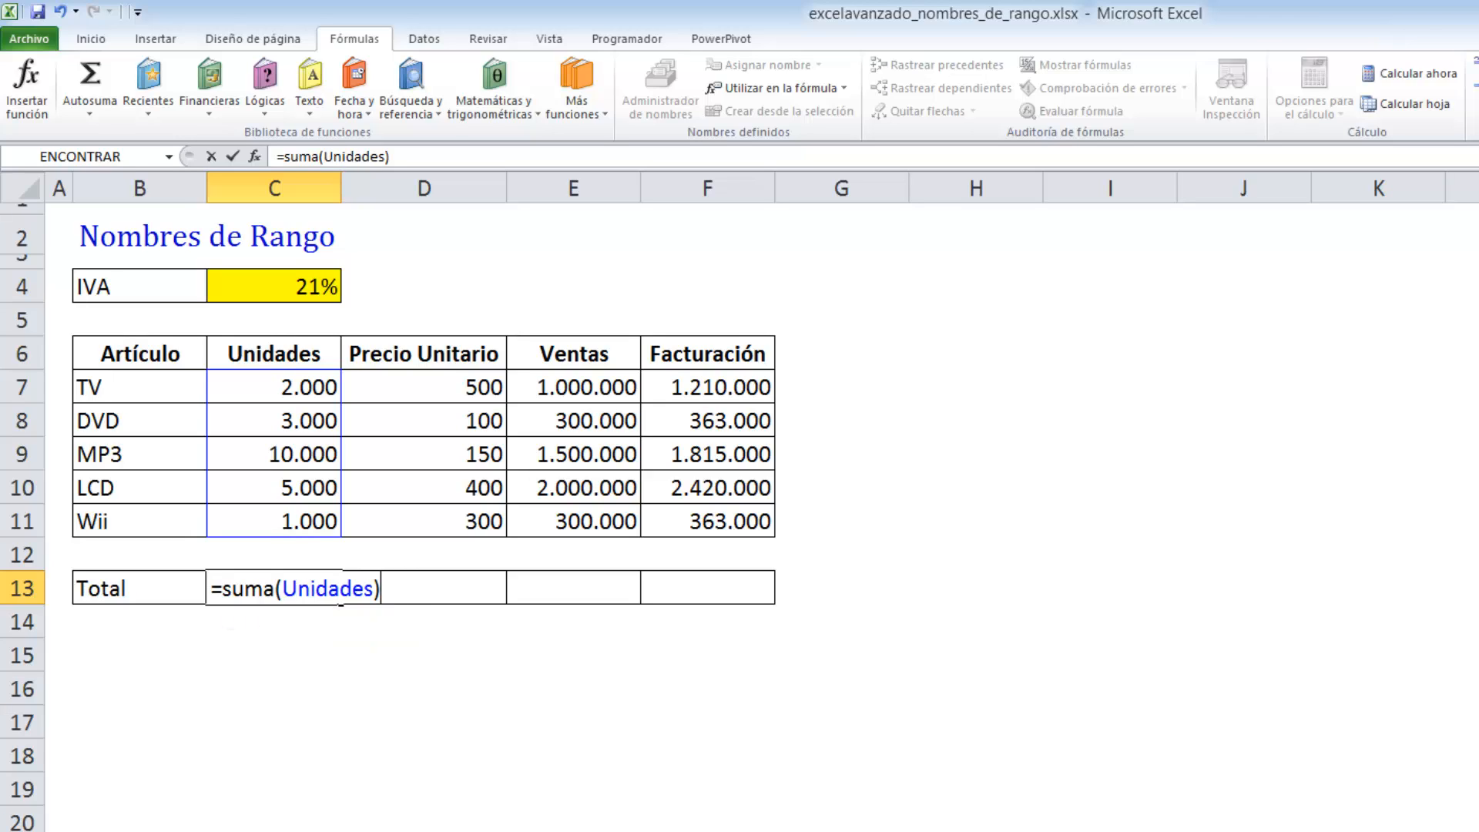
pyautogui.press('Return')
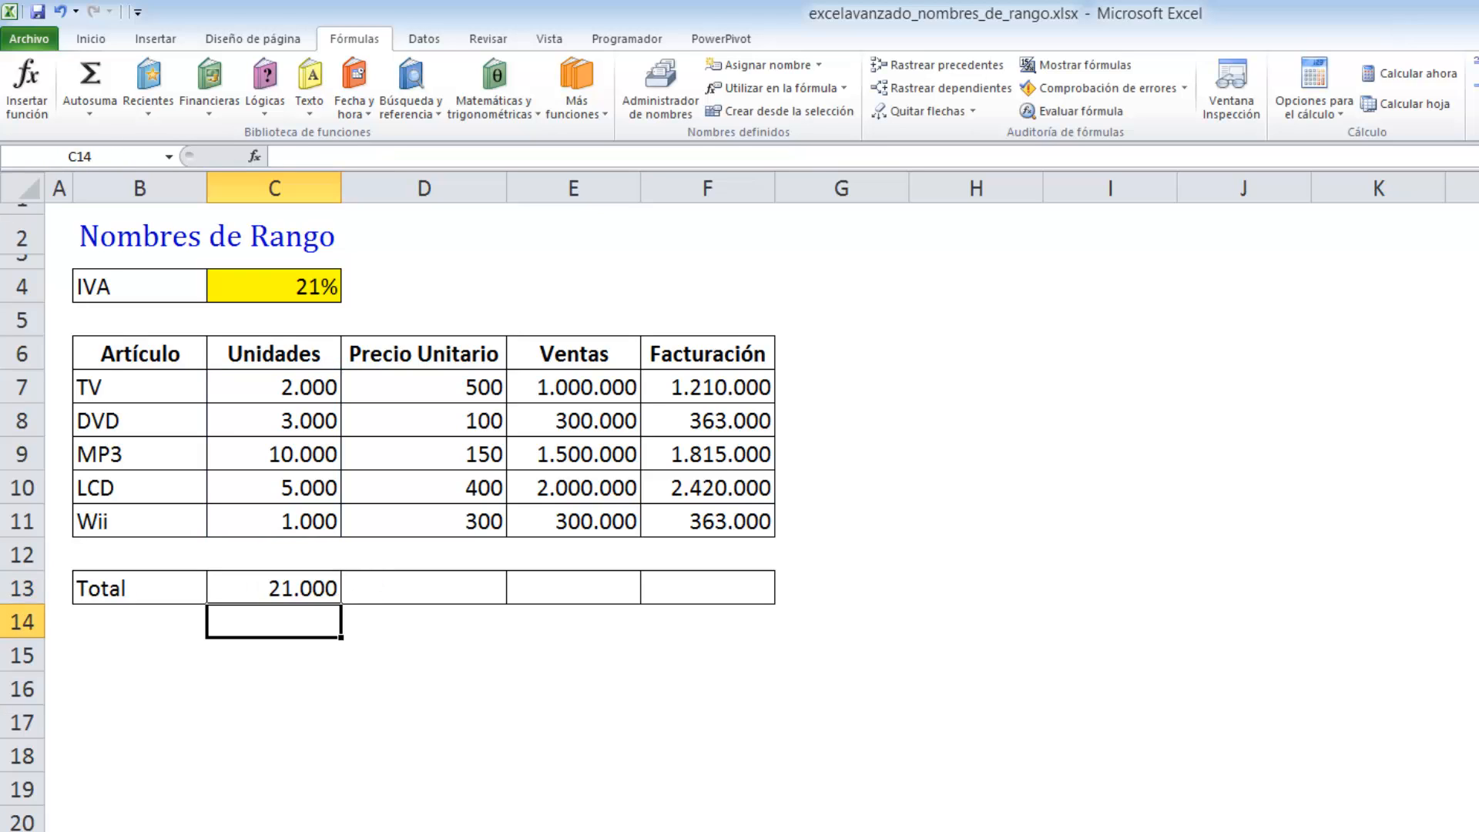
pyautogui.click(287, 593)
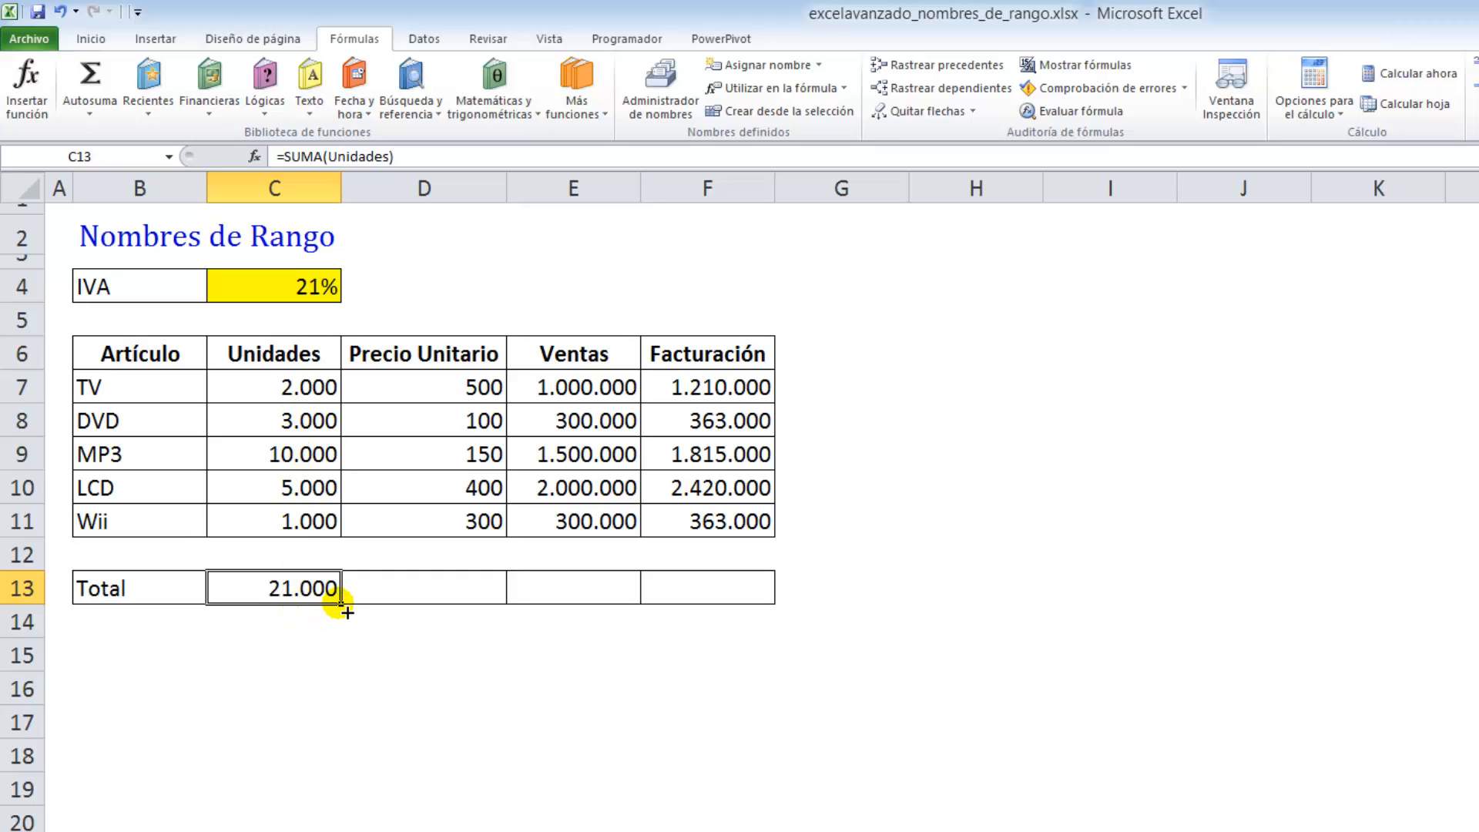
pyautogui.moveTo(351, 611); pyautogui.dragTo(732, 620)
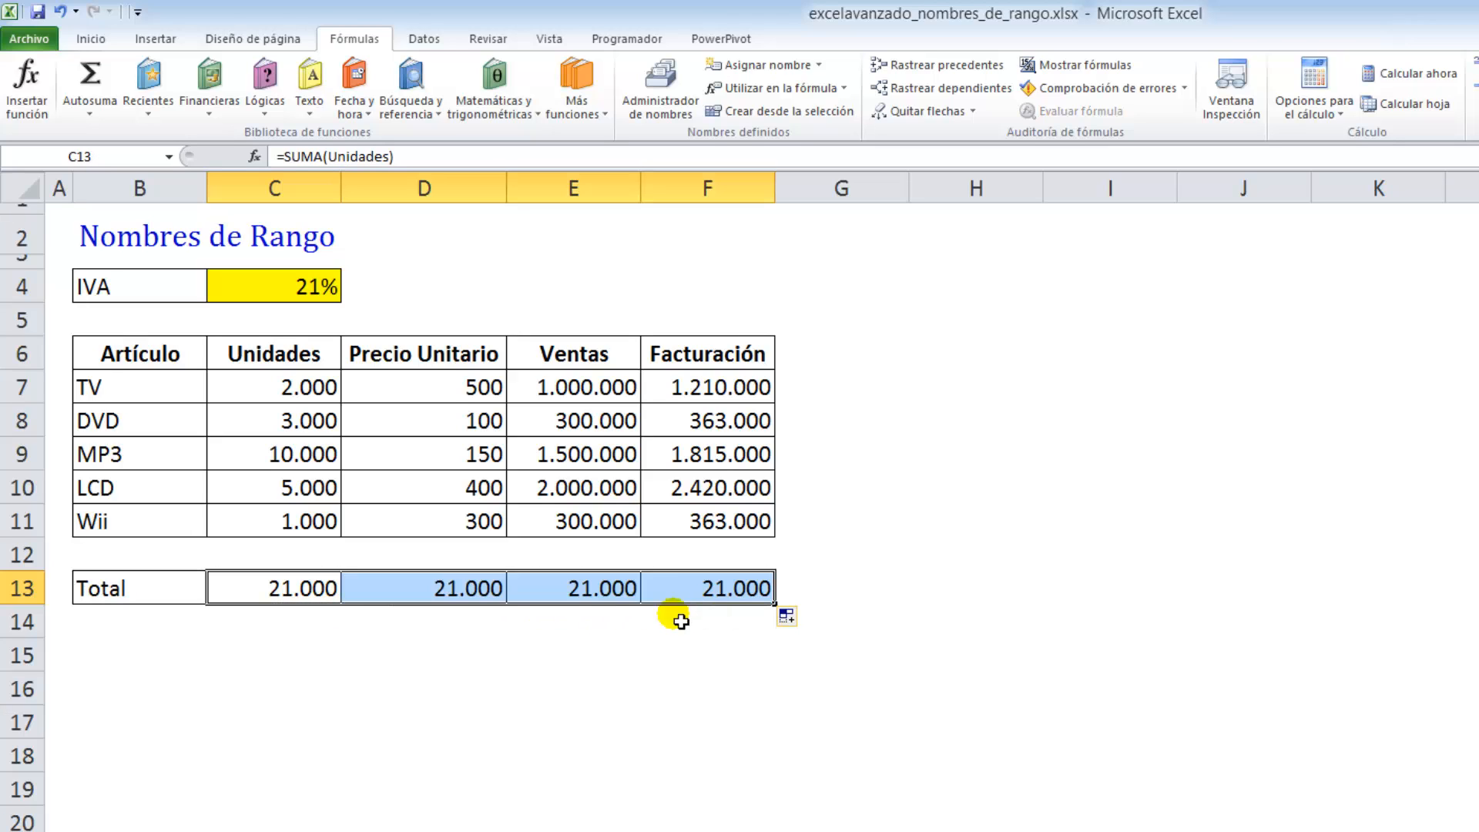
# - Inspect the copied formula in the Precio Unitario total cell, D13, and the range it refers to
pyautogui.click(448, 590)
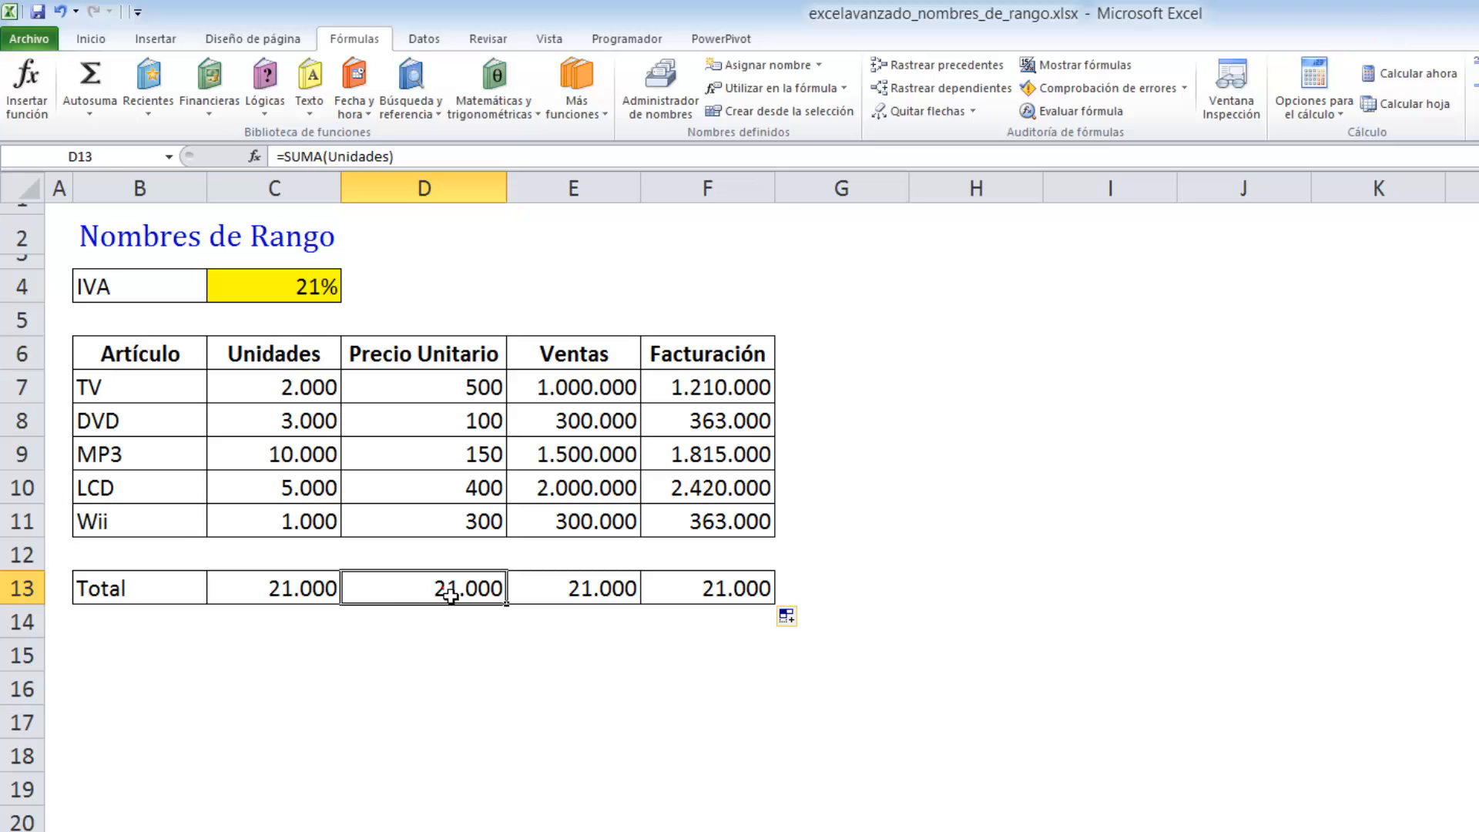
pyautogui.doubleClick(451, 593)
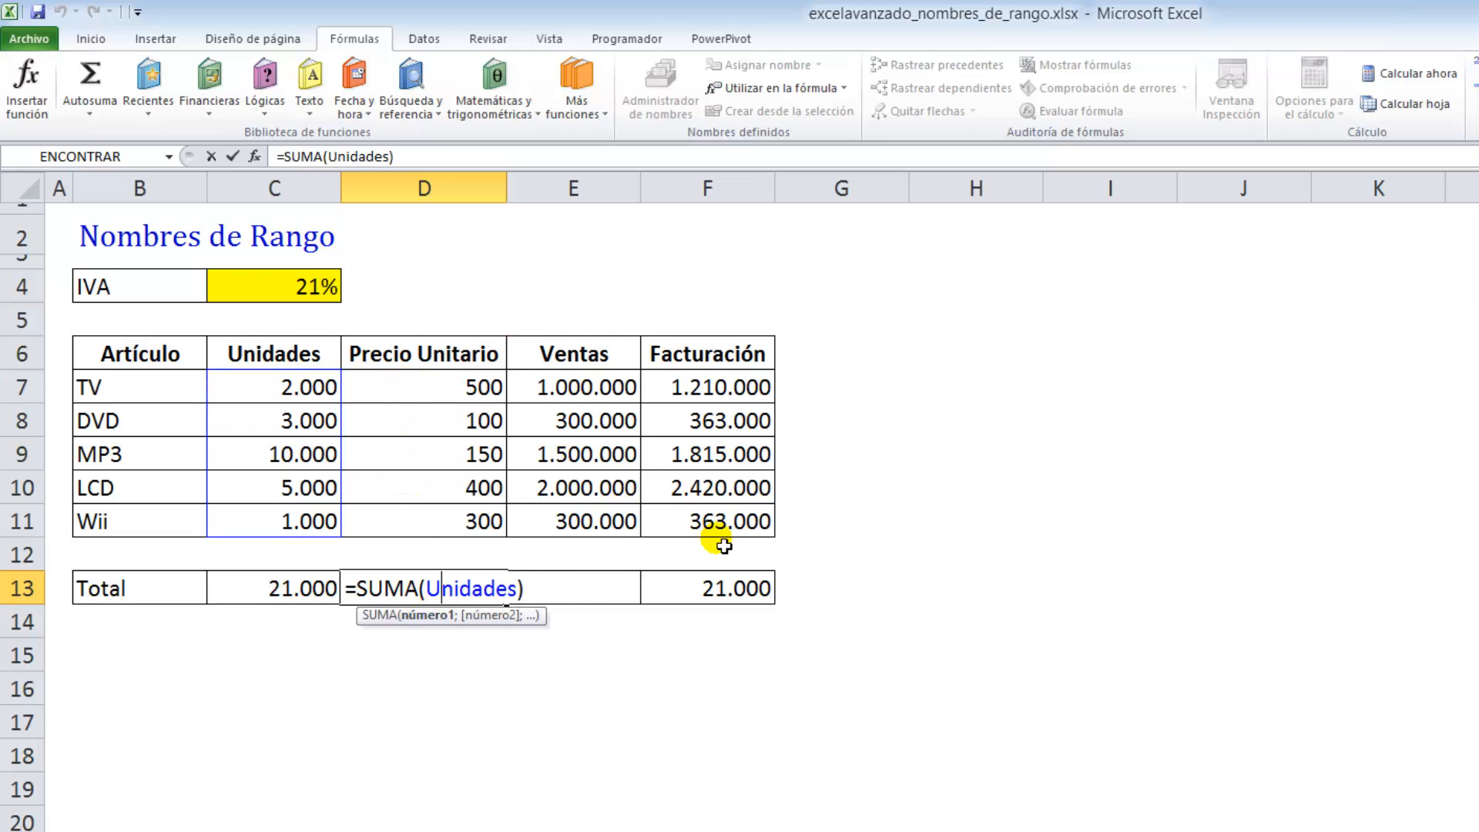
pyautogui.hotkey('ctrl', 'Return')
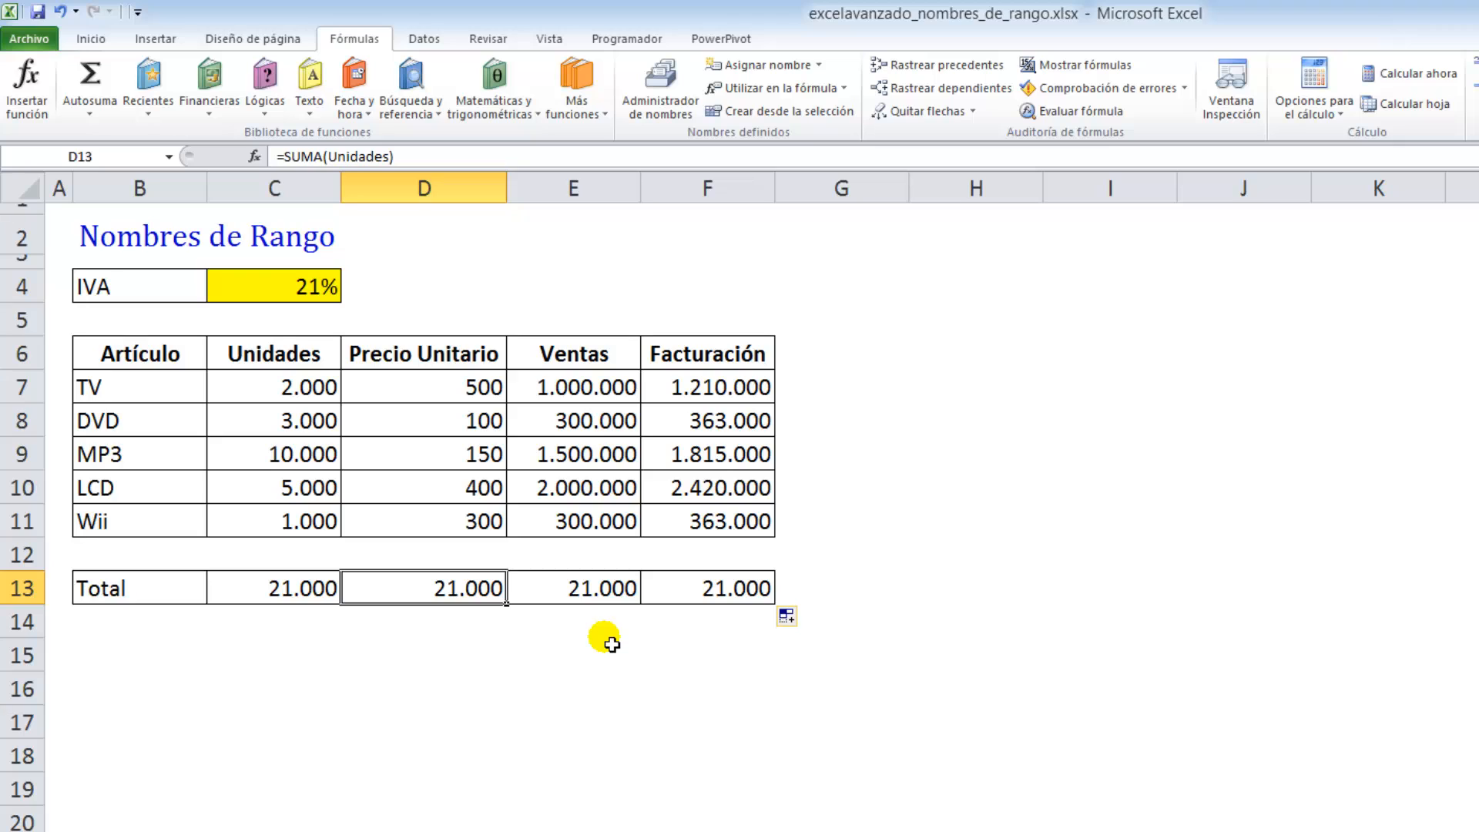
# - Add the row label Promedio in cell B14, directly below Total
pyautogui.click(142, 626)
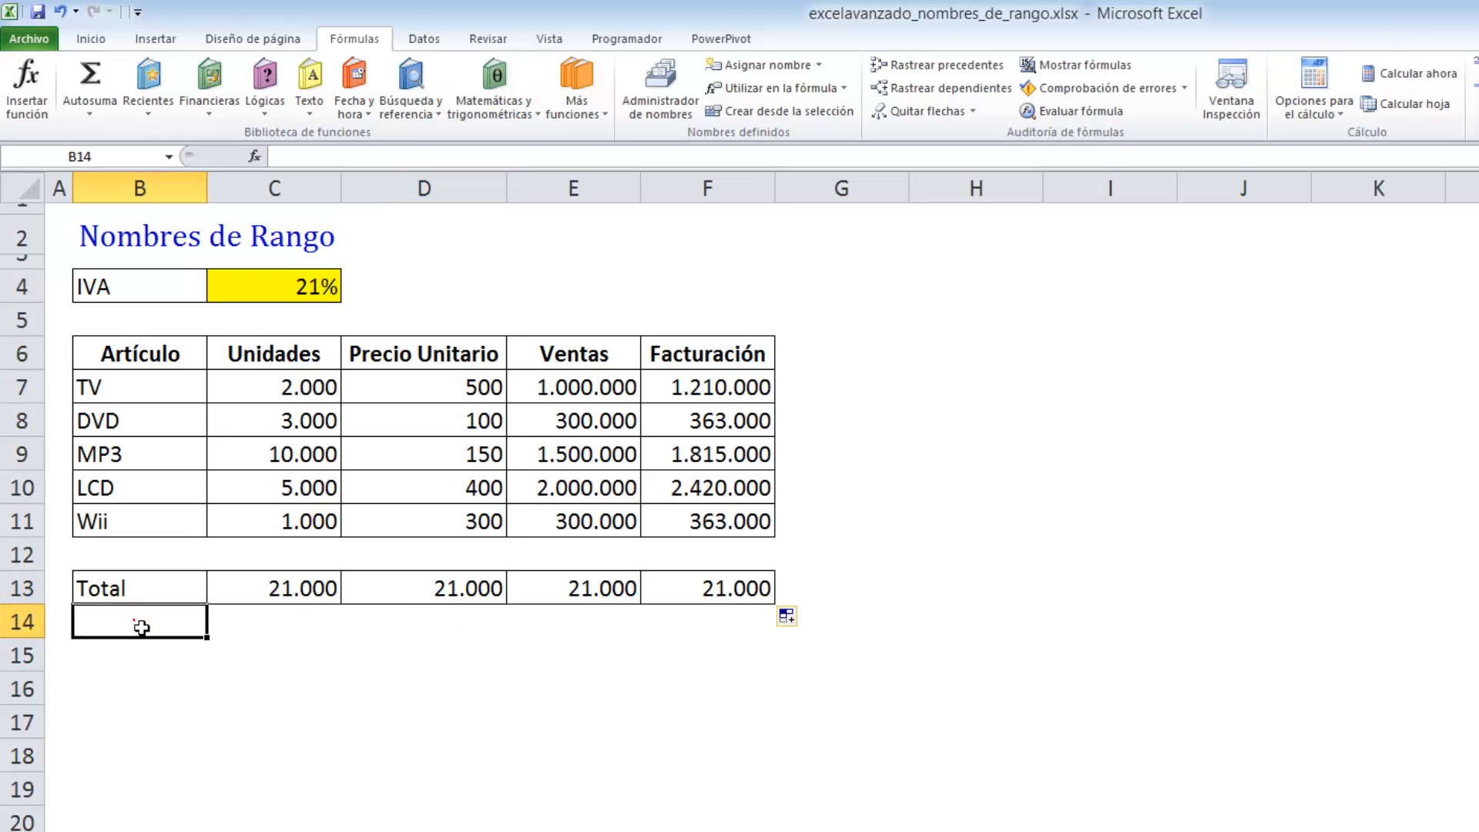
pyautogui.write('Promedi')
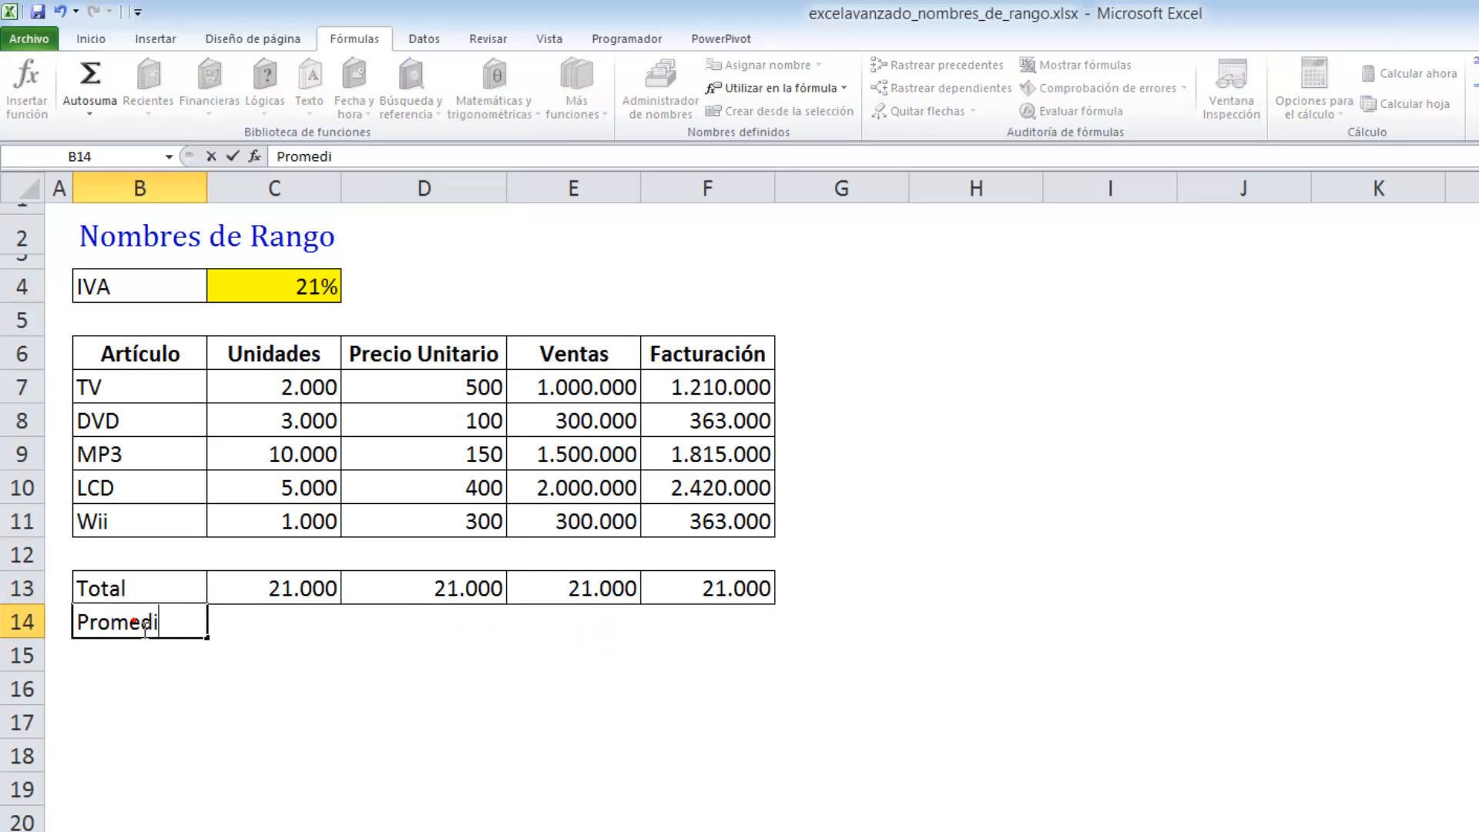
pyautogui.write('o')
pyautogui.press('Return')
# - Enter =PROMEDIO(Unidades) in the Promedio row's cell C14 and fill the formula across to F14
pyautogui.click(141, 626)
pyautogui.press('Tab')
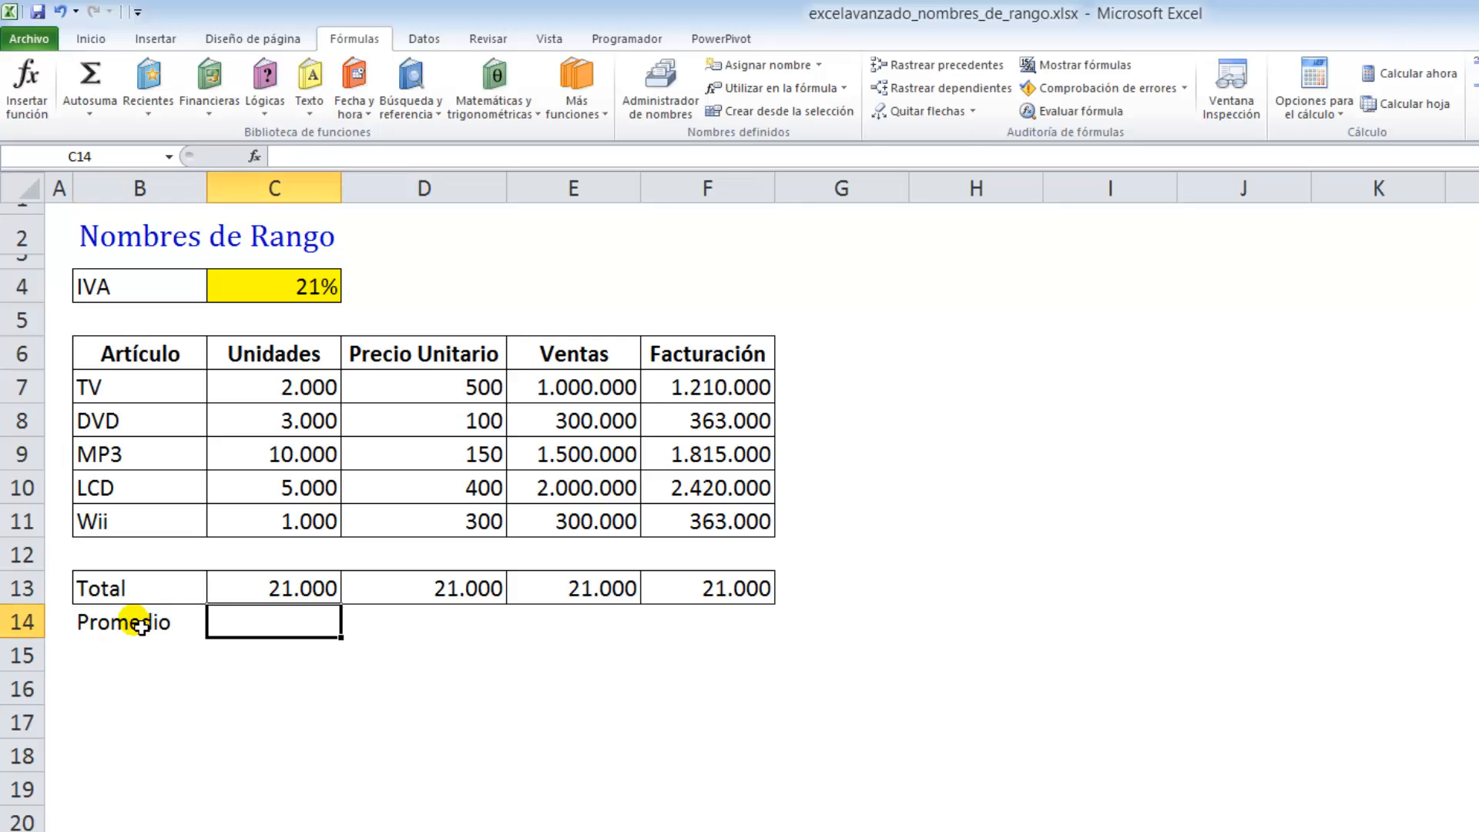
pyautogui.write('=pro')
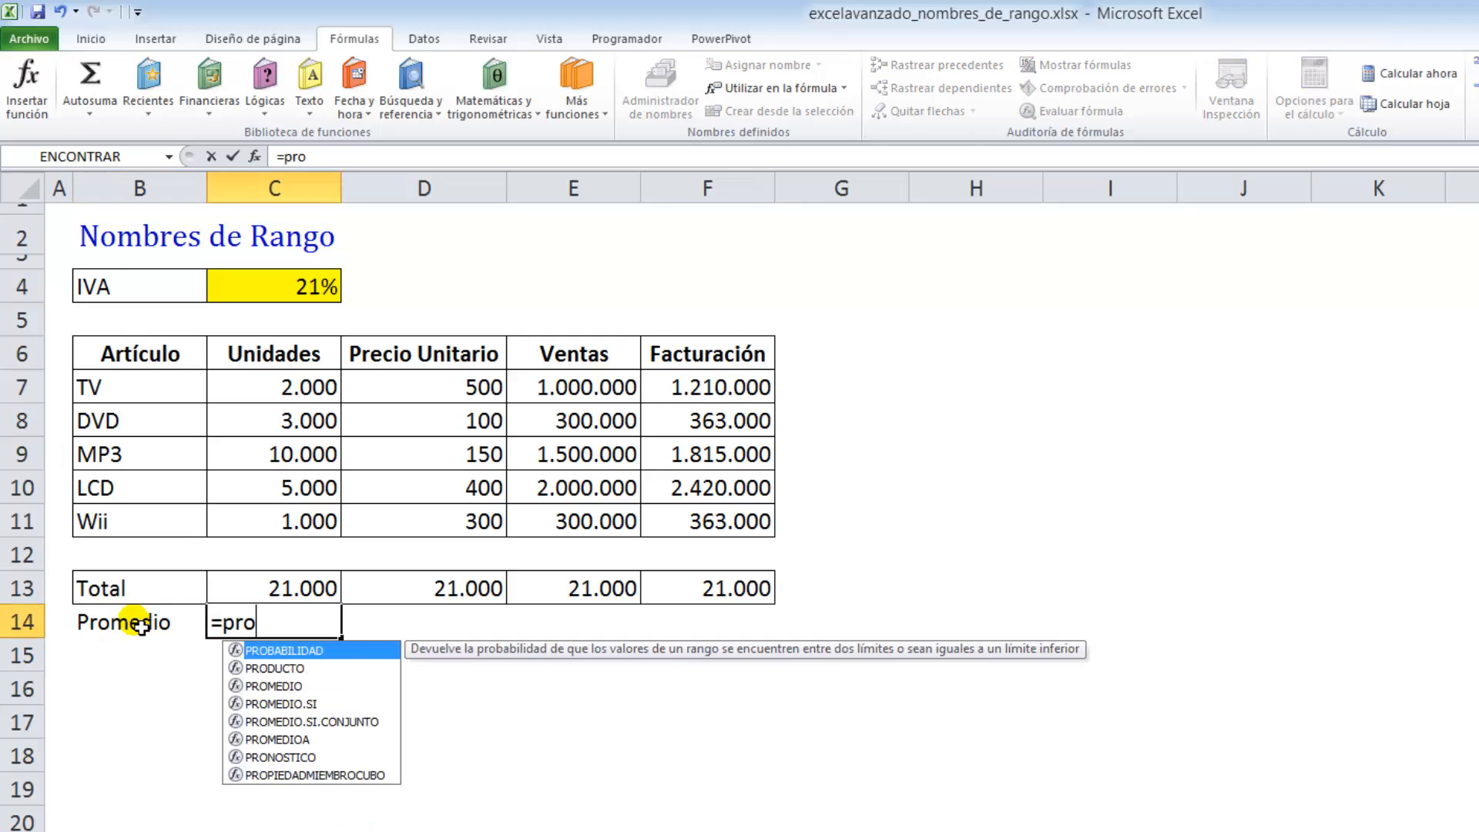
pyautogui.write('medio(')
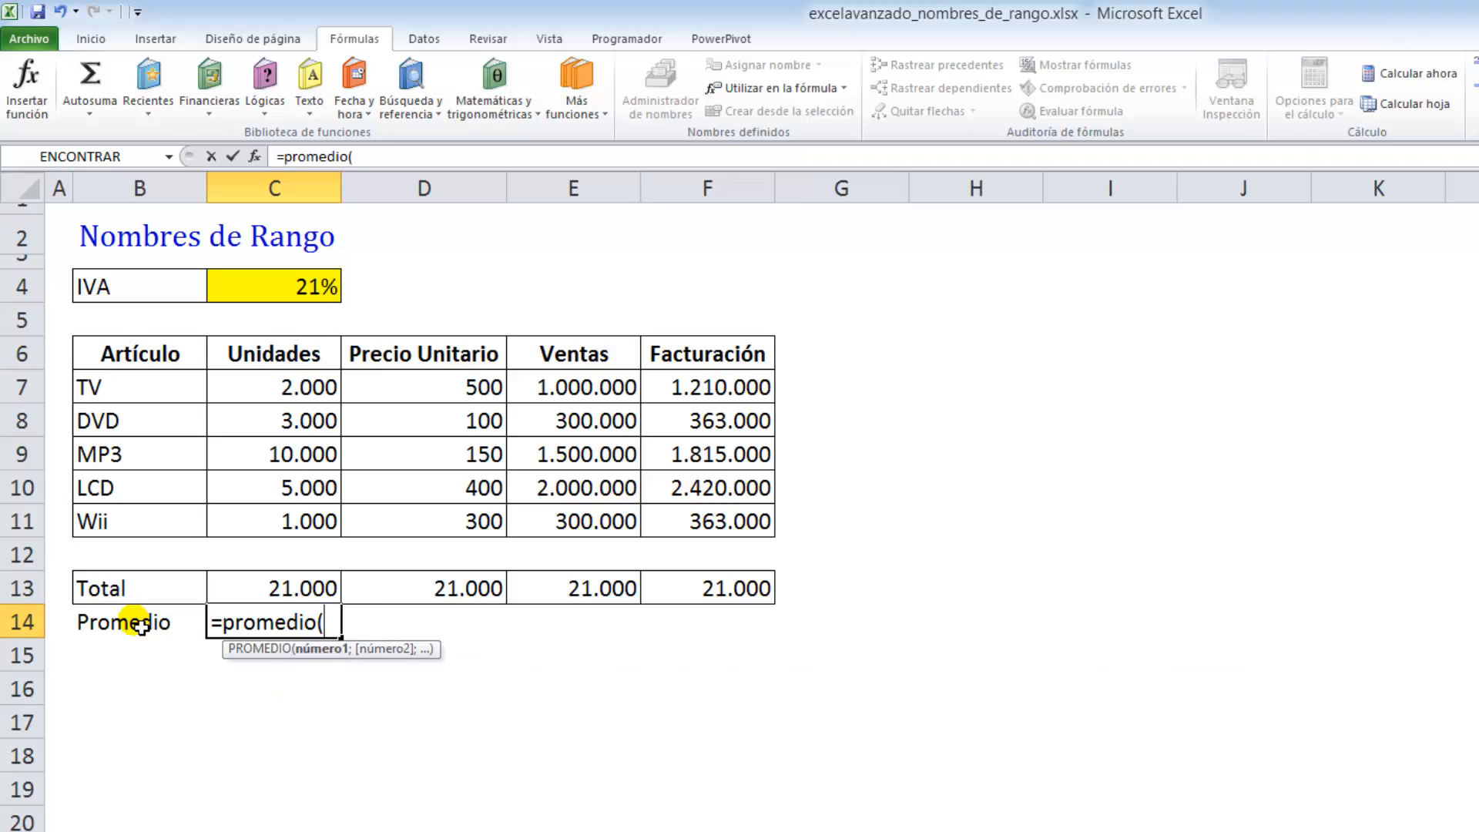
pyautogui.write('Uni')
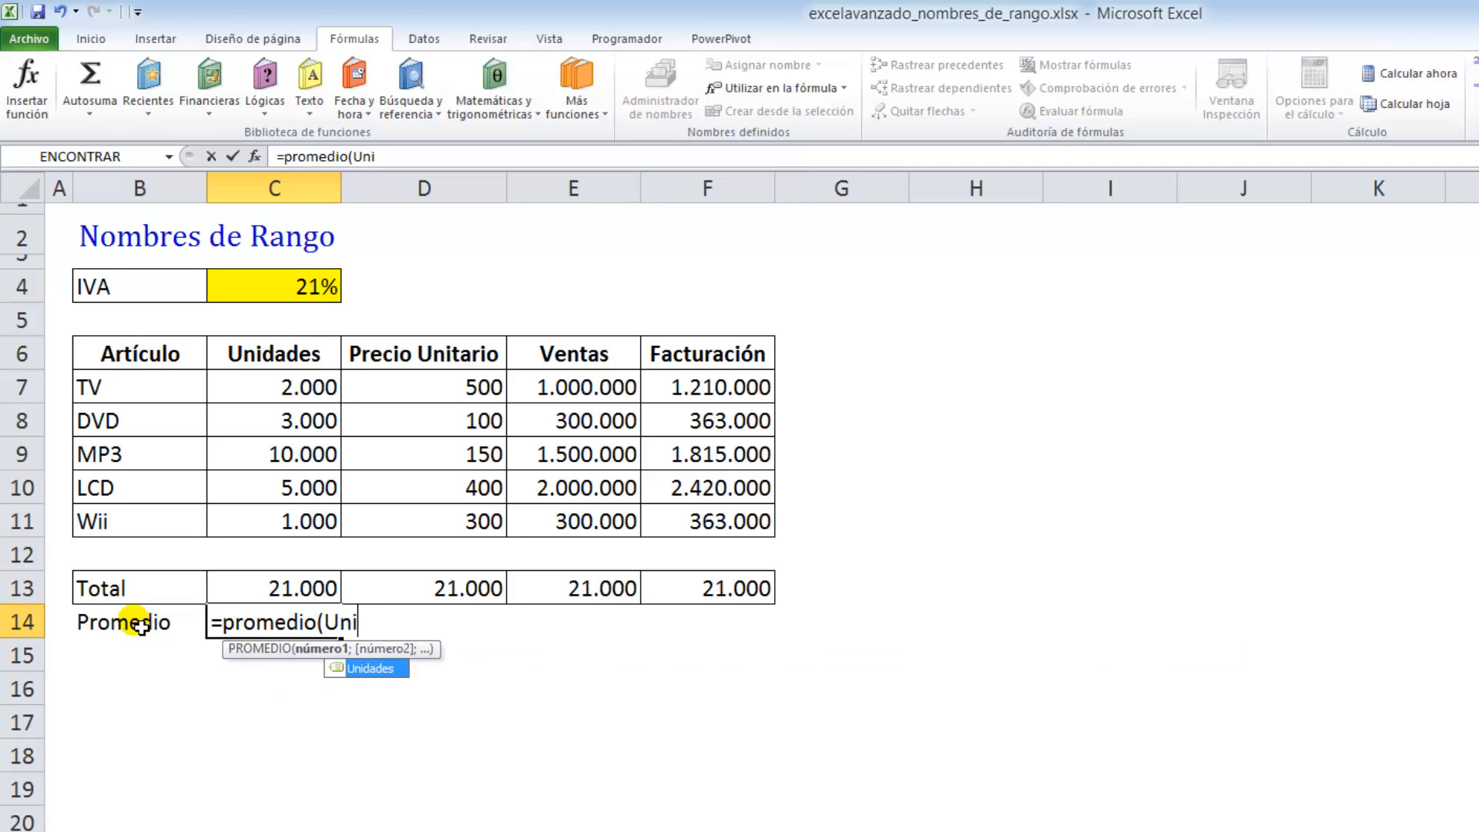
pyautogui.write('dades)')
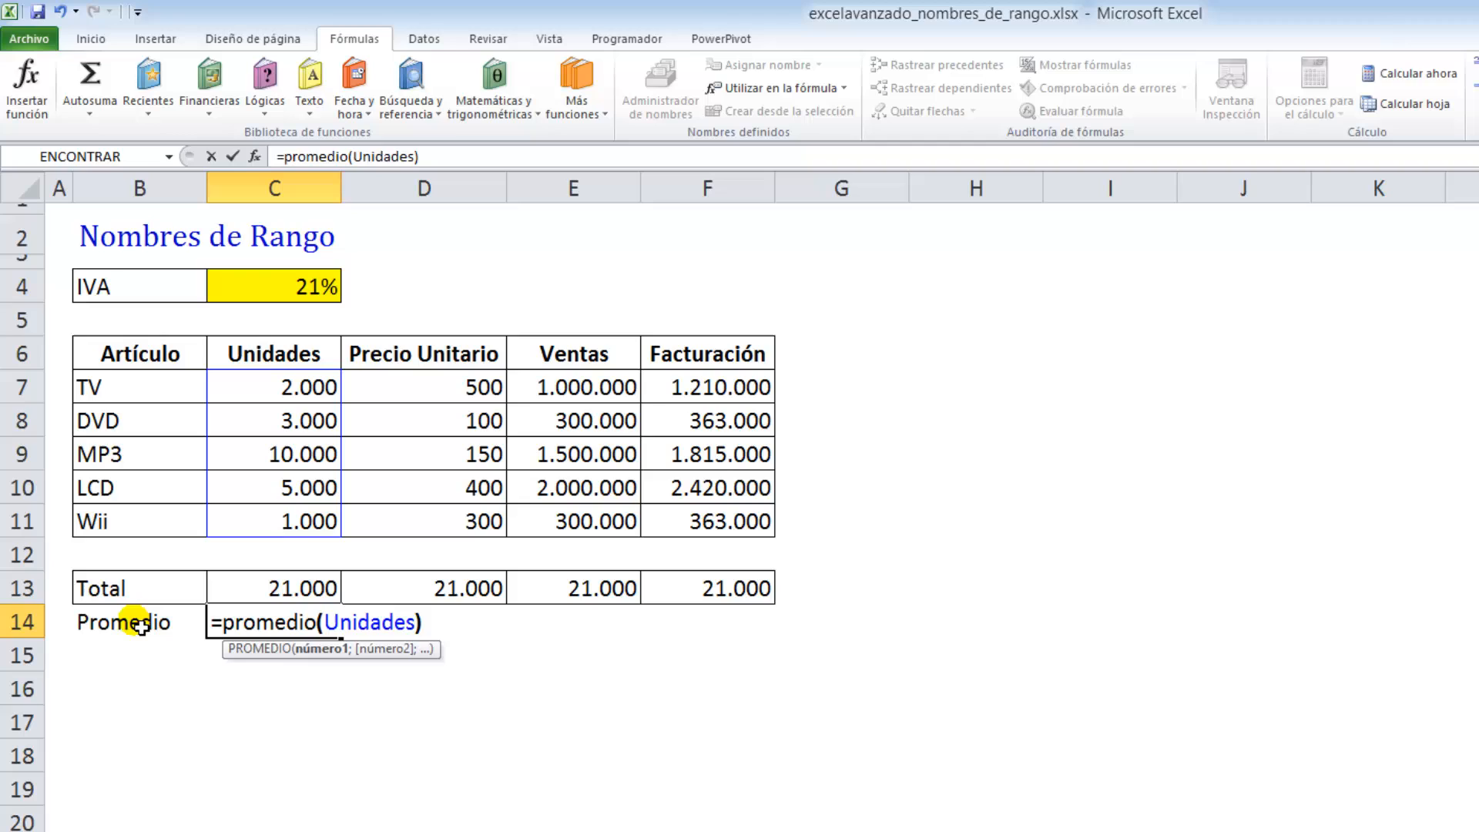
pyautogui.press('Return')
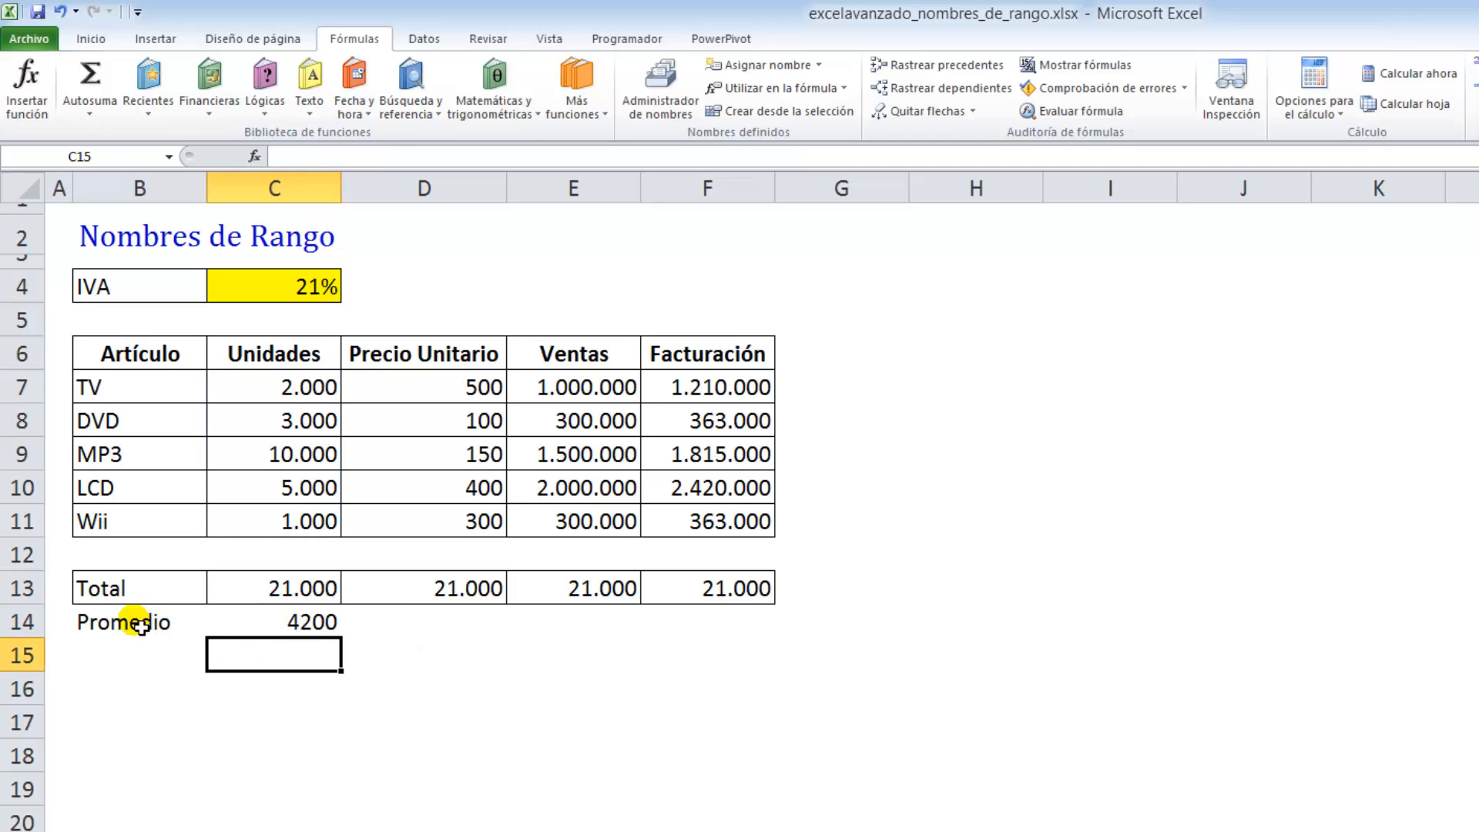
pyautogui.click(276, 628)
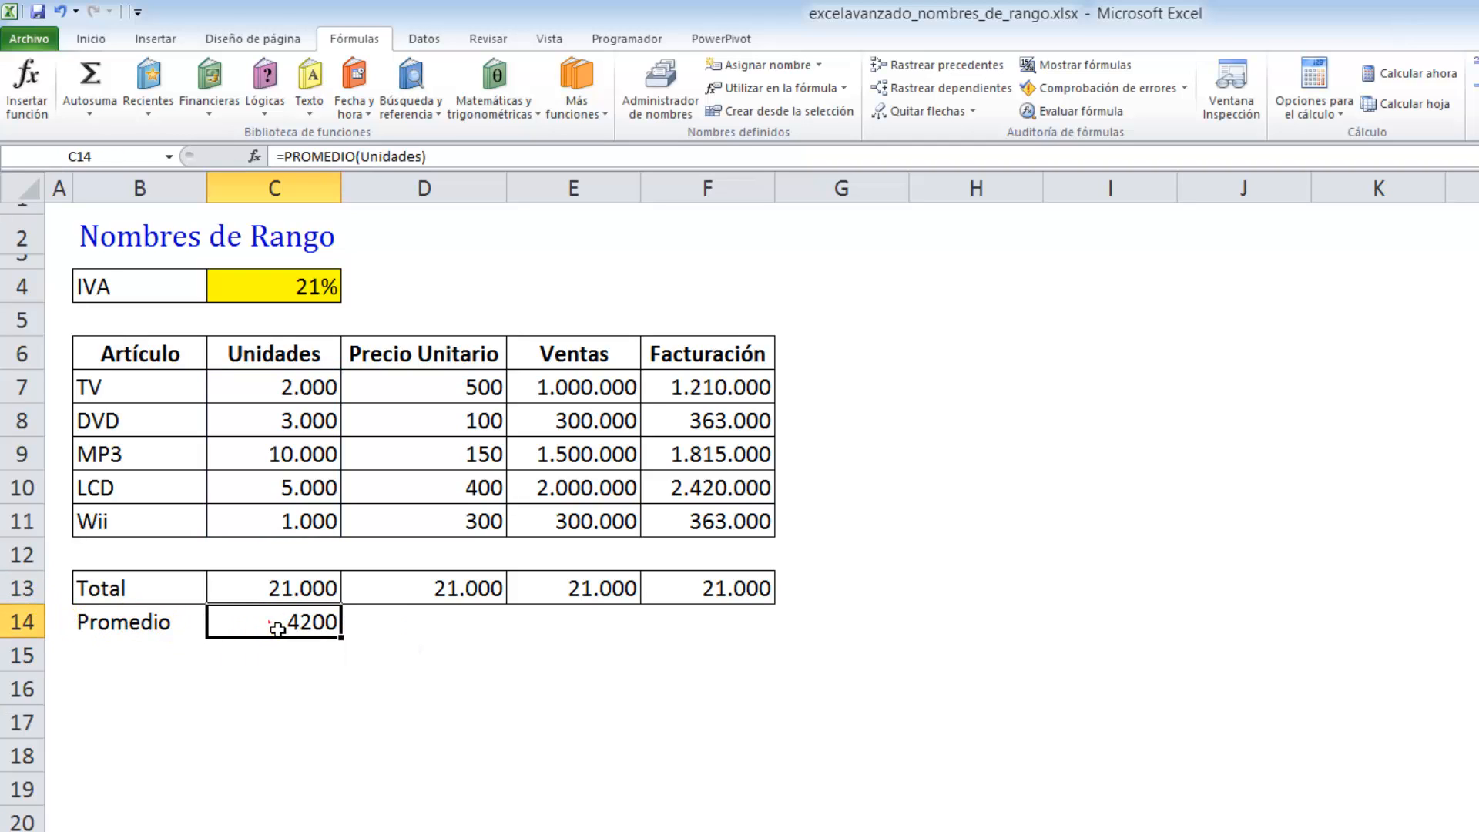
pyautogui.moveTo(340, 638); pyautogui.dragTo(726, 653)
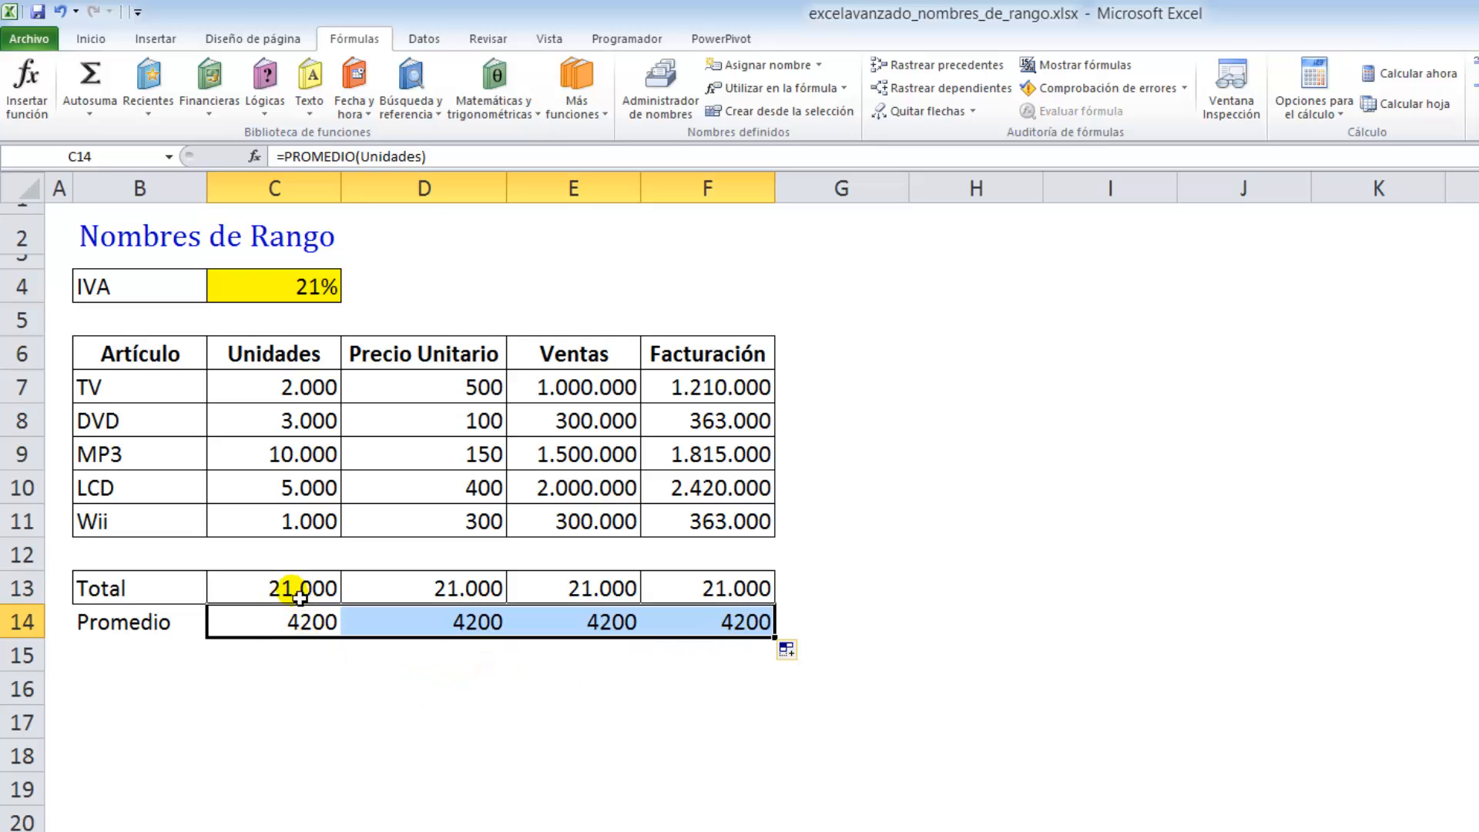
# - Copy the formatting of the Total values C13:F13 onto the Promedio values C14:F14
pyautogui.moveTo(292, 590); pyautogui.dragTo(678, 587)
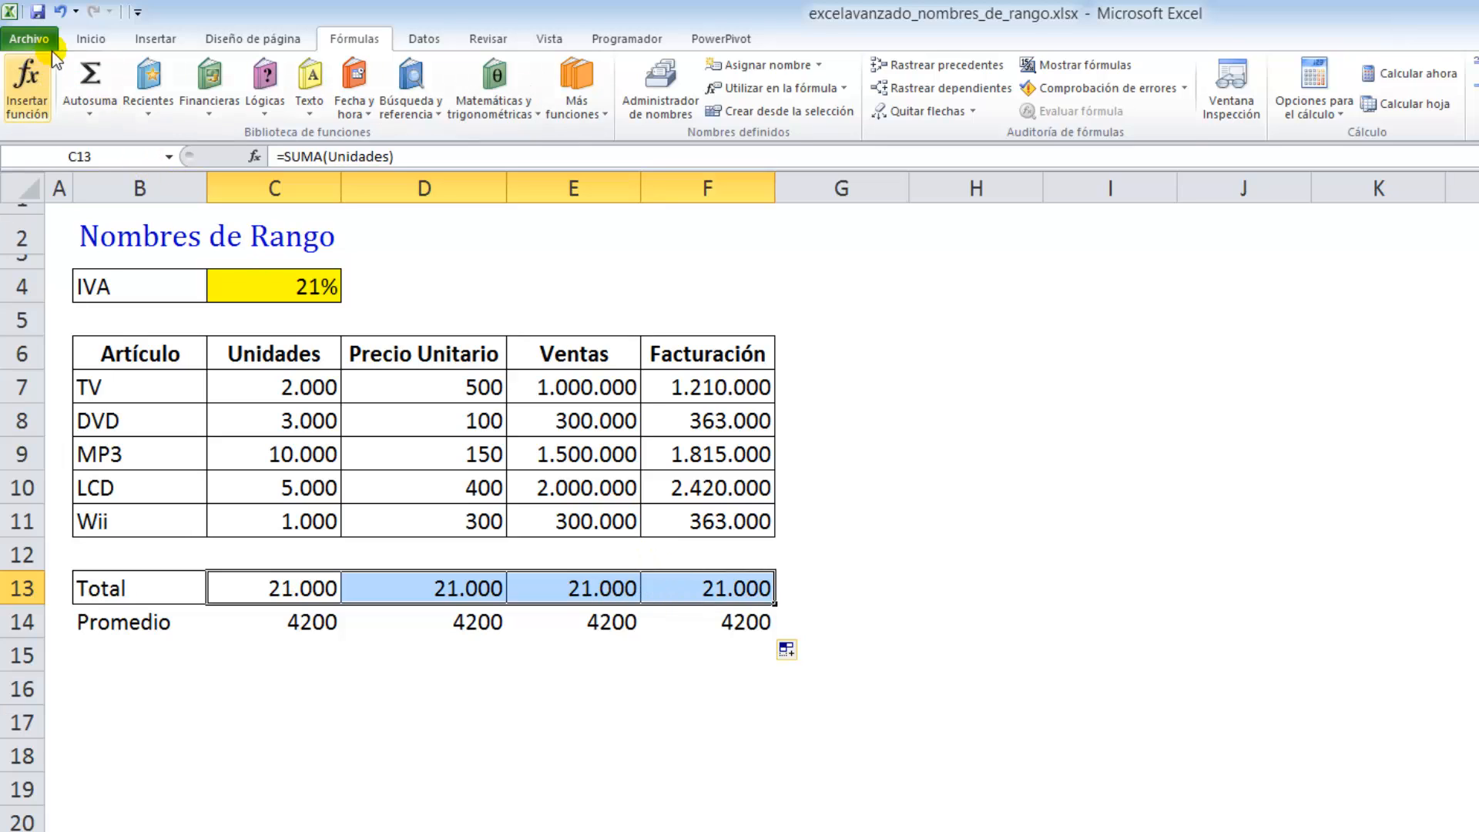
pyautogui.click(90, 39)
pyautogui.click(91, 112)
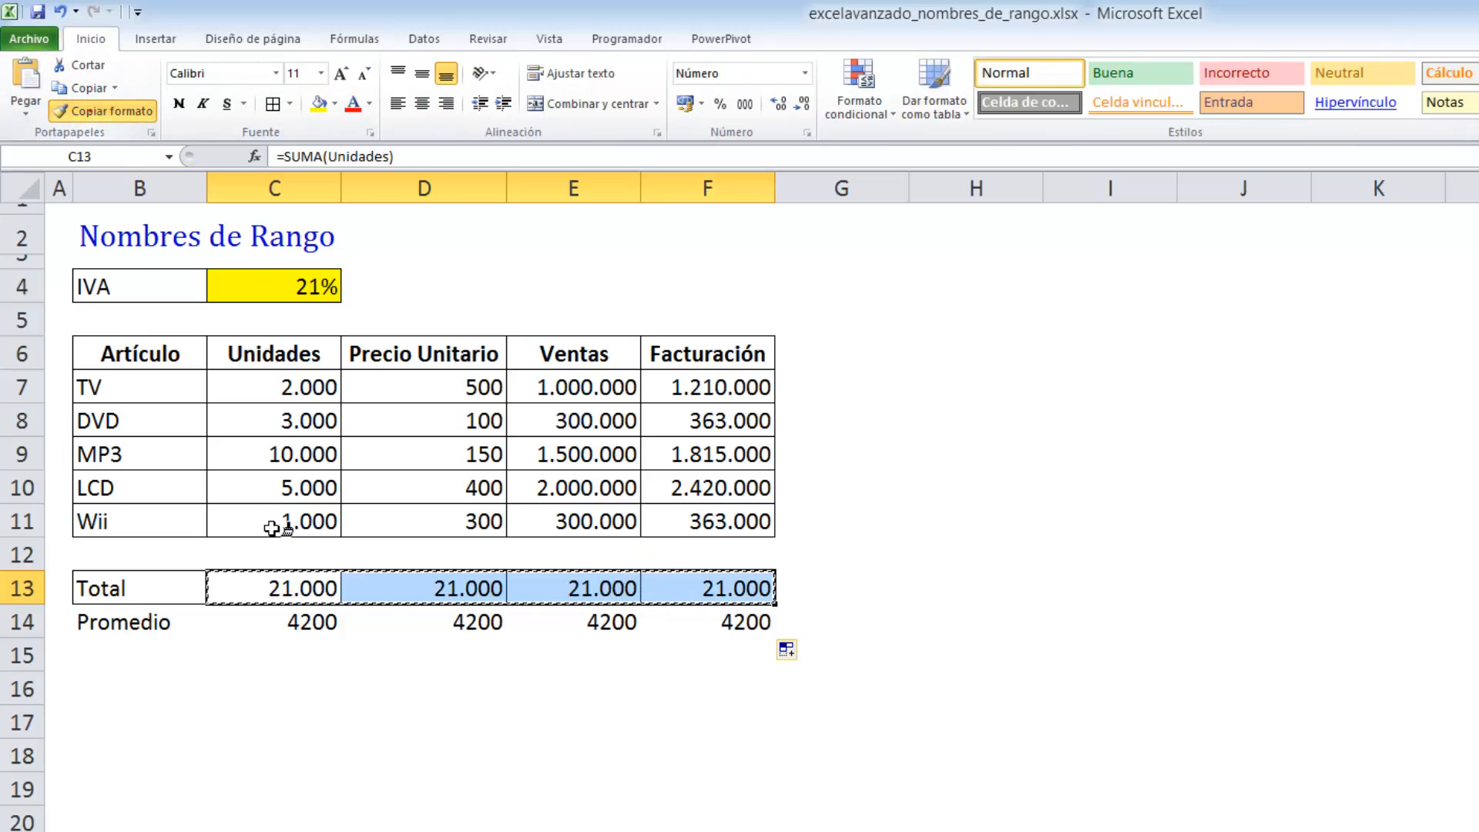
pyautogui.click(291, 621)
pyautogui.press('Left')
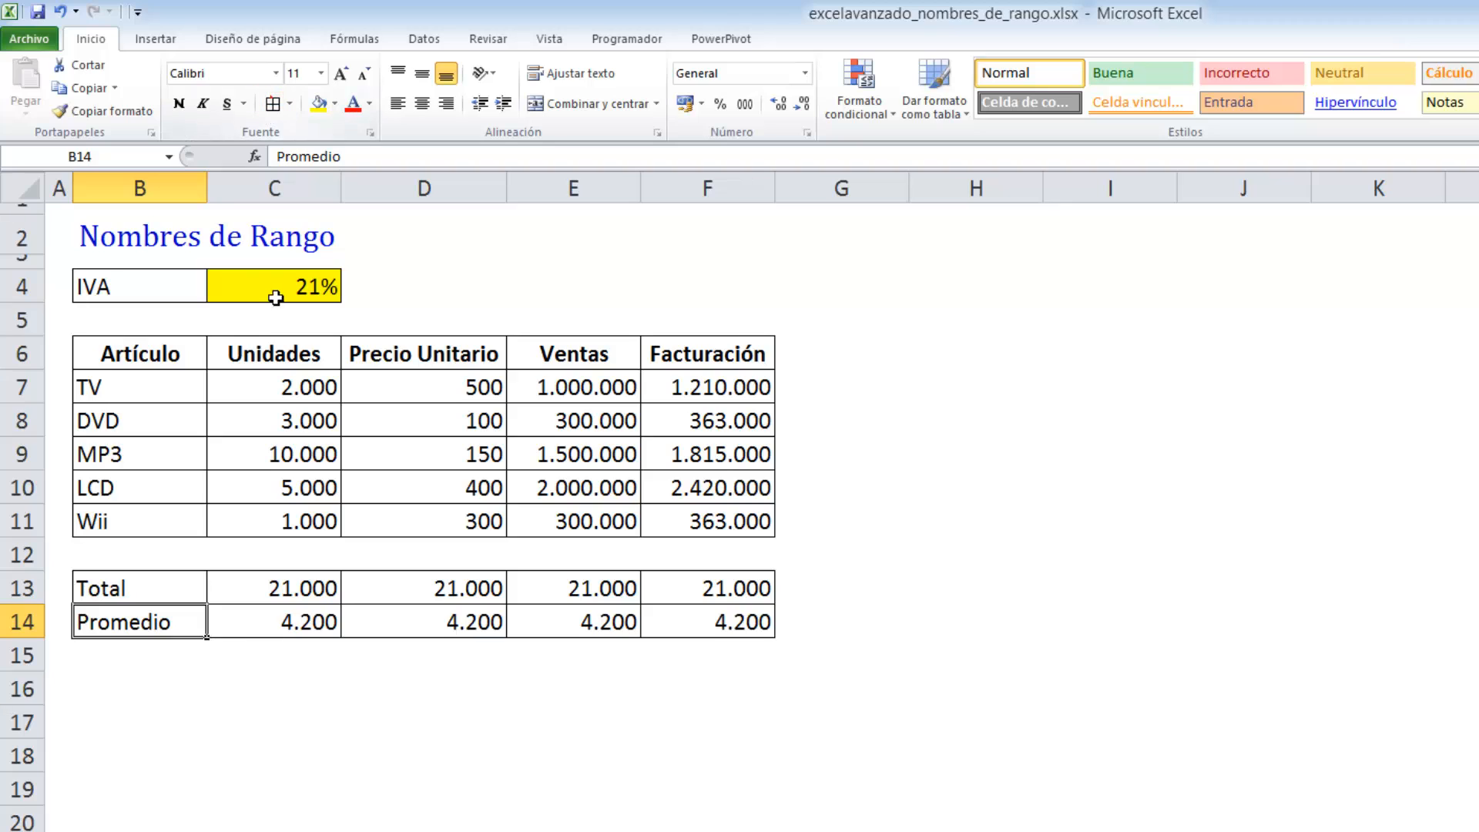
pyautogui.click(305, 683)
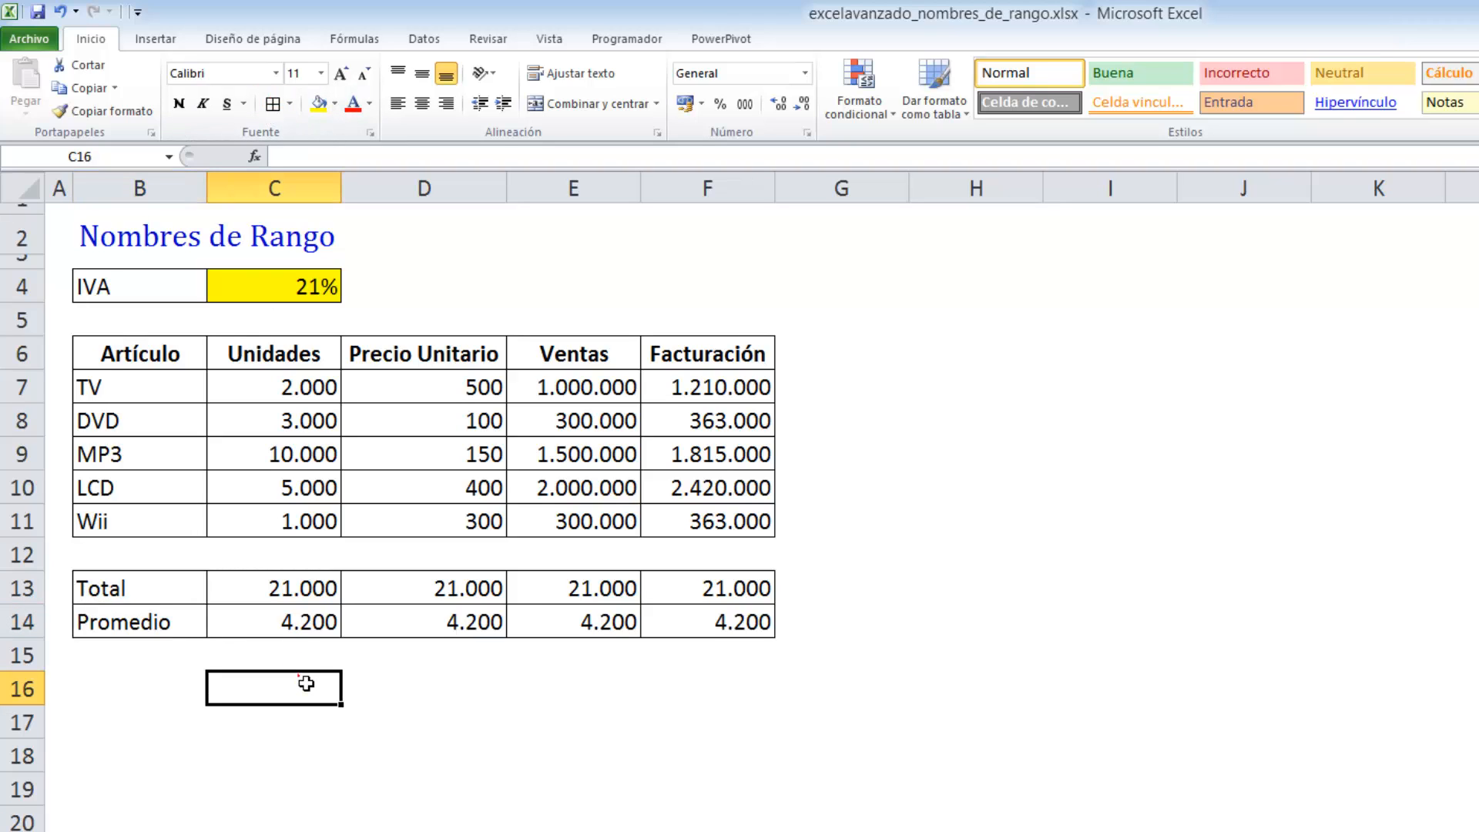
pyautogui.moveTo(480, 589); pyautogui.dragTo(697, 616)
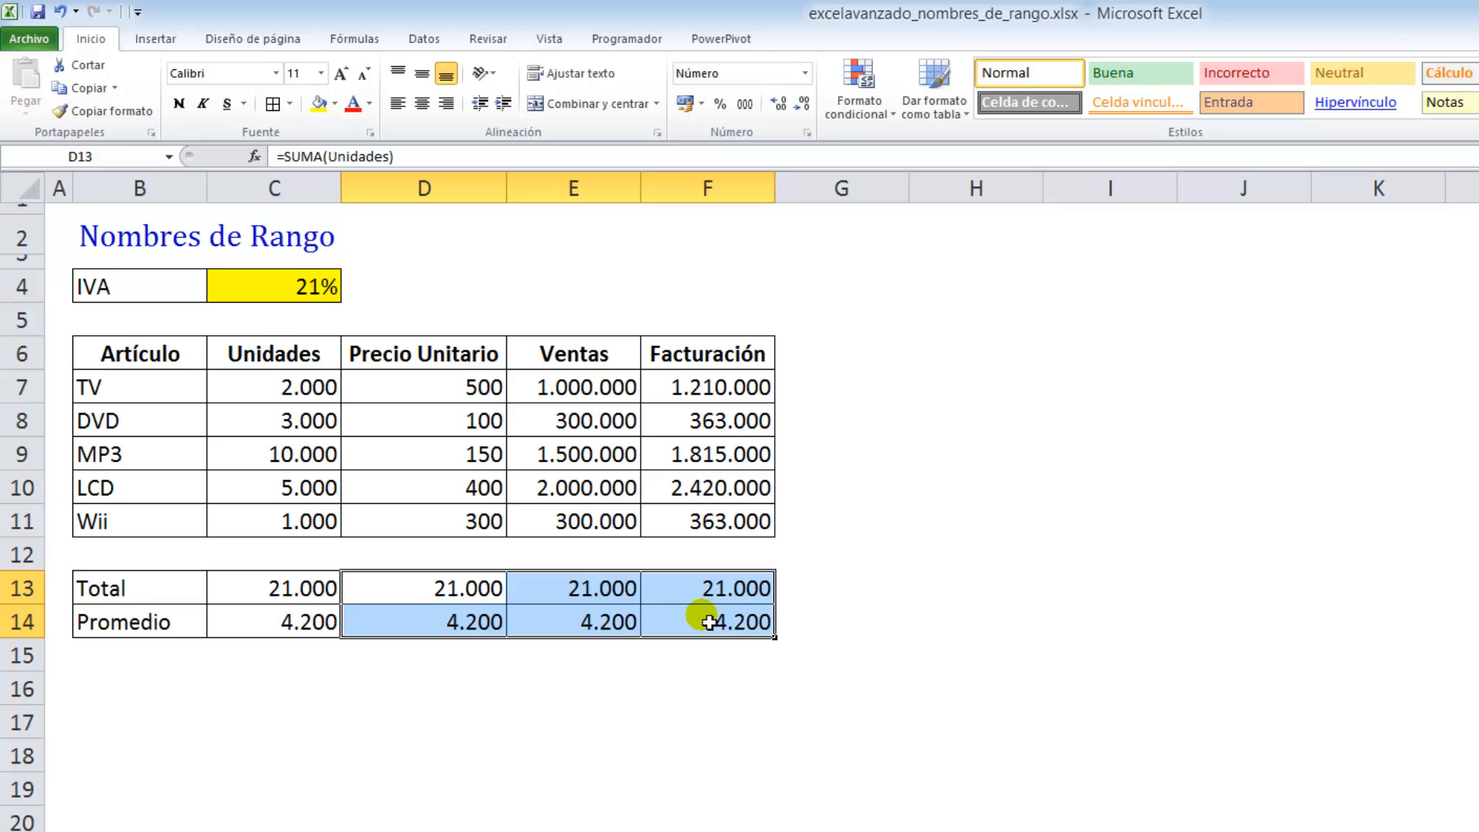
pyautogui.click(408, 685)
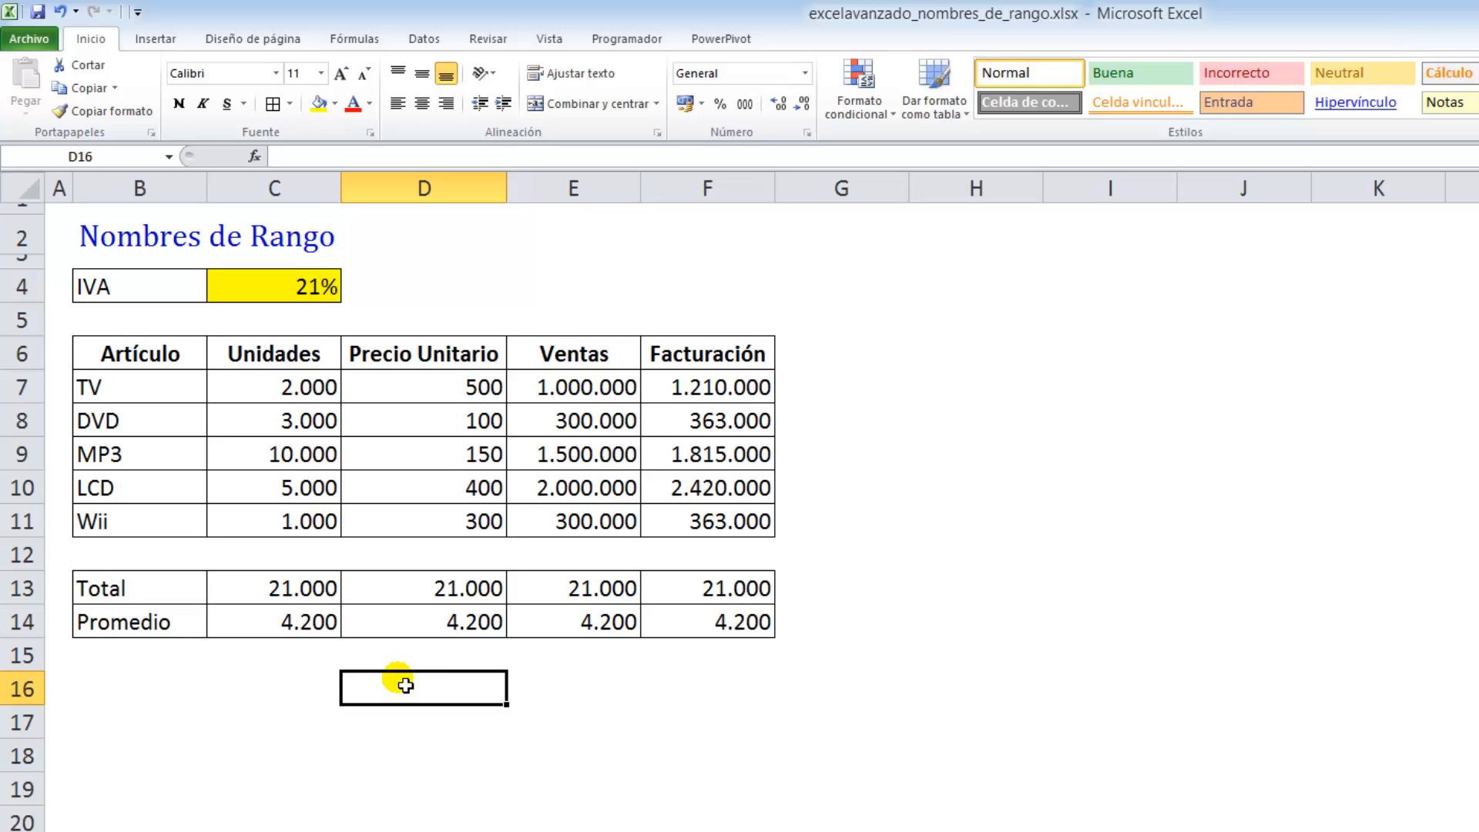
# - Change the Total formula in C13 to =SUMA(INDIRECTO(C6)) and fill it across to F13
pyautogui.click(299, 593)
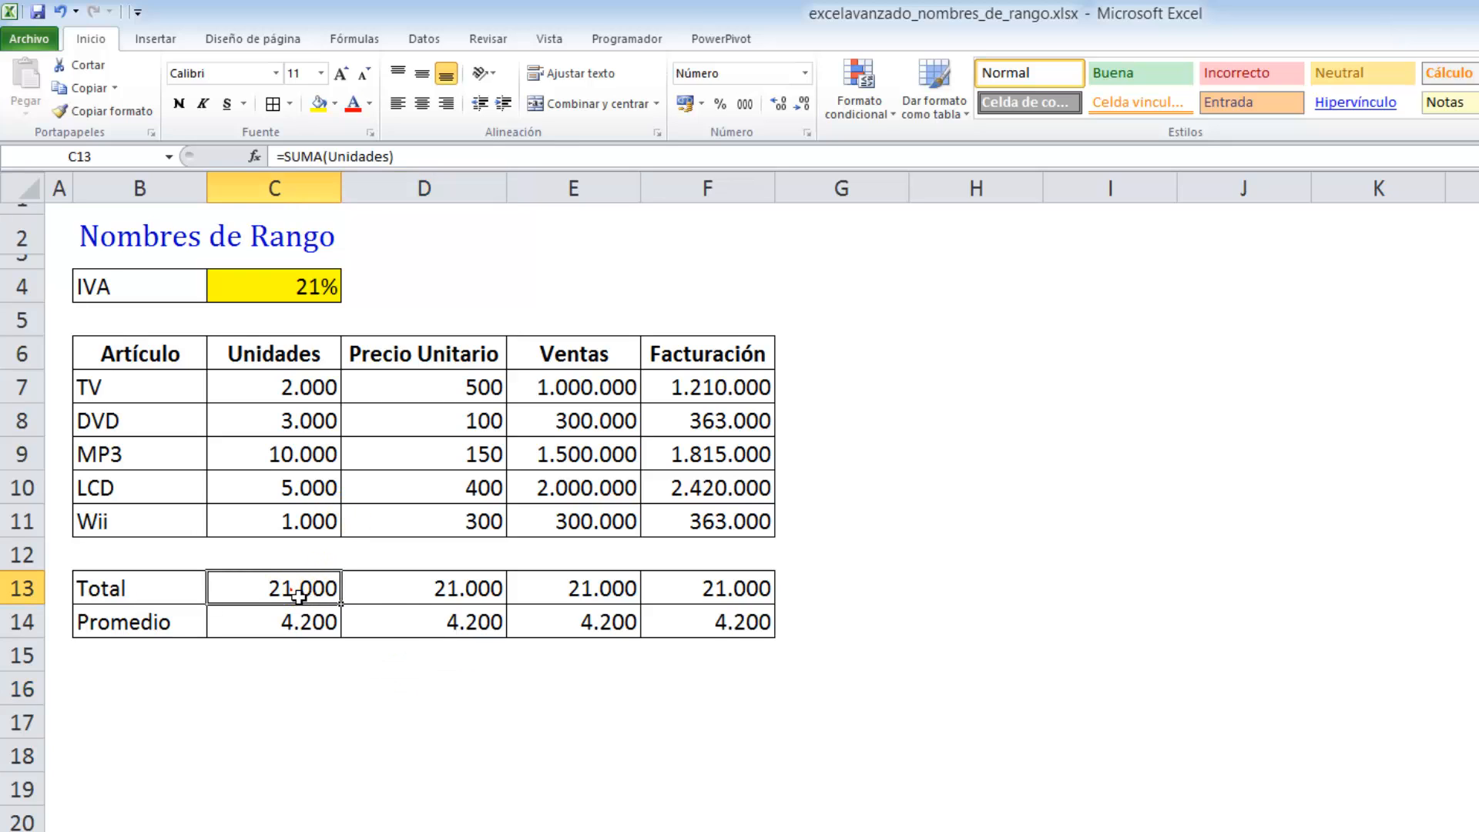
pyautogui.doubleClick(299, 593)
pyautogui.moveTo(306, 594); pyautogui.dragTo(393, 593)
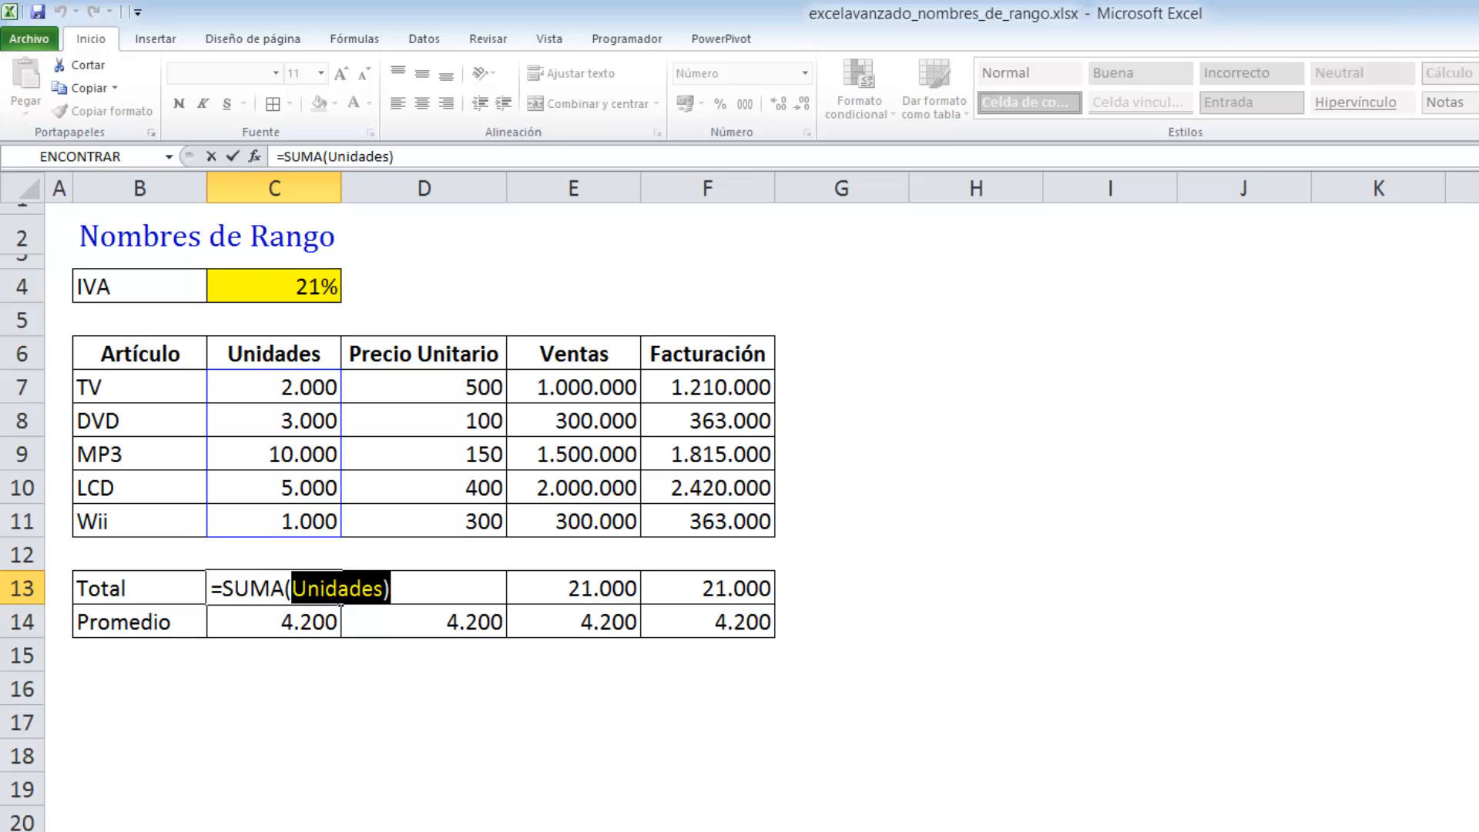
pyautogui.write('indire')
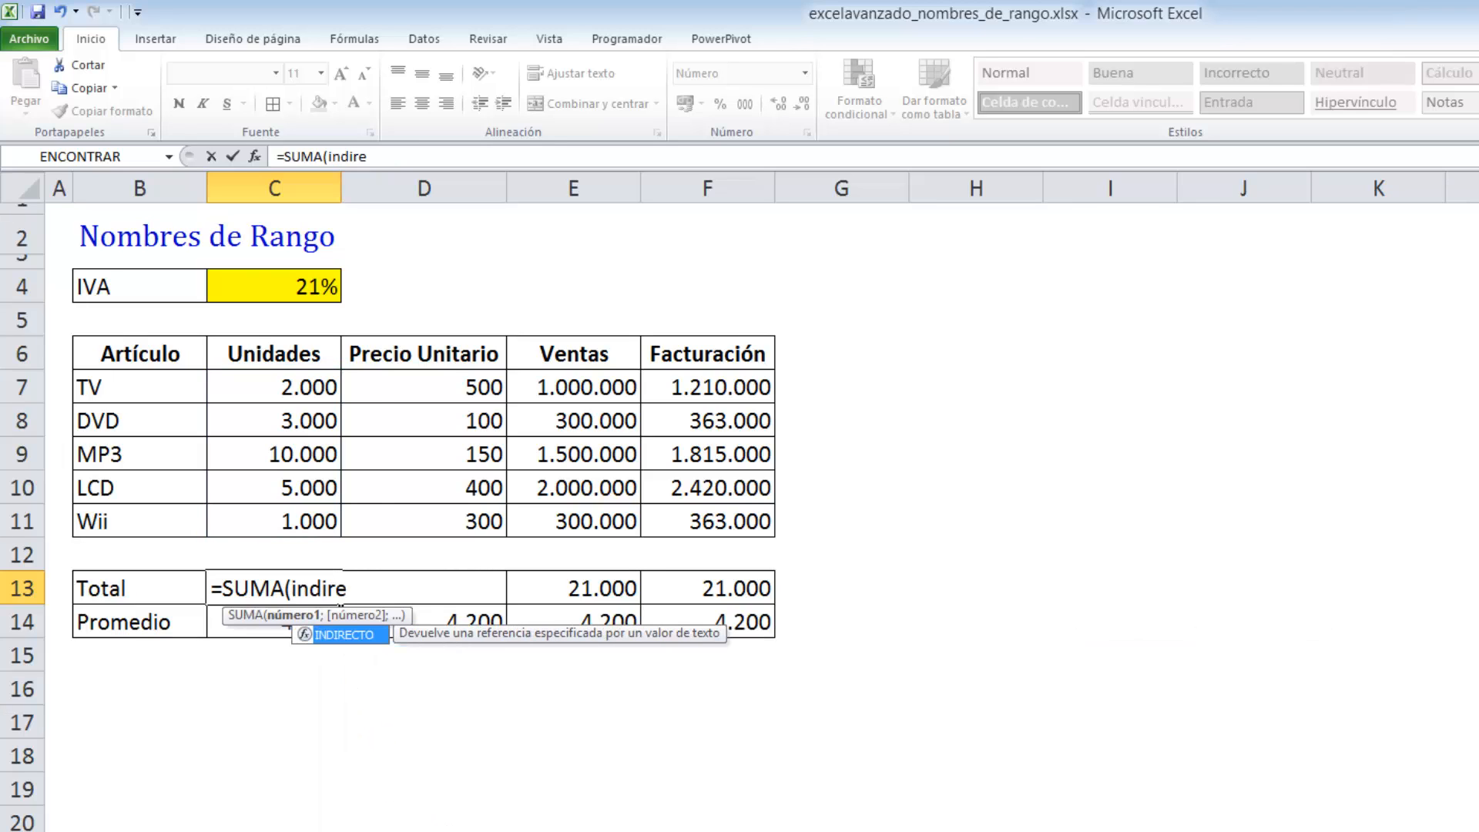
pyautogui.write('cto(')
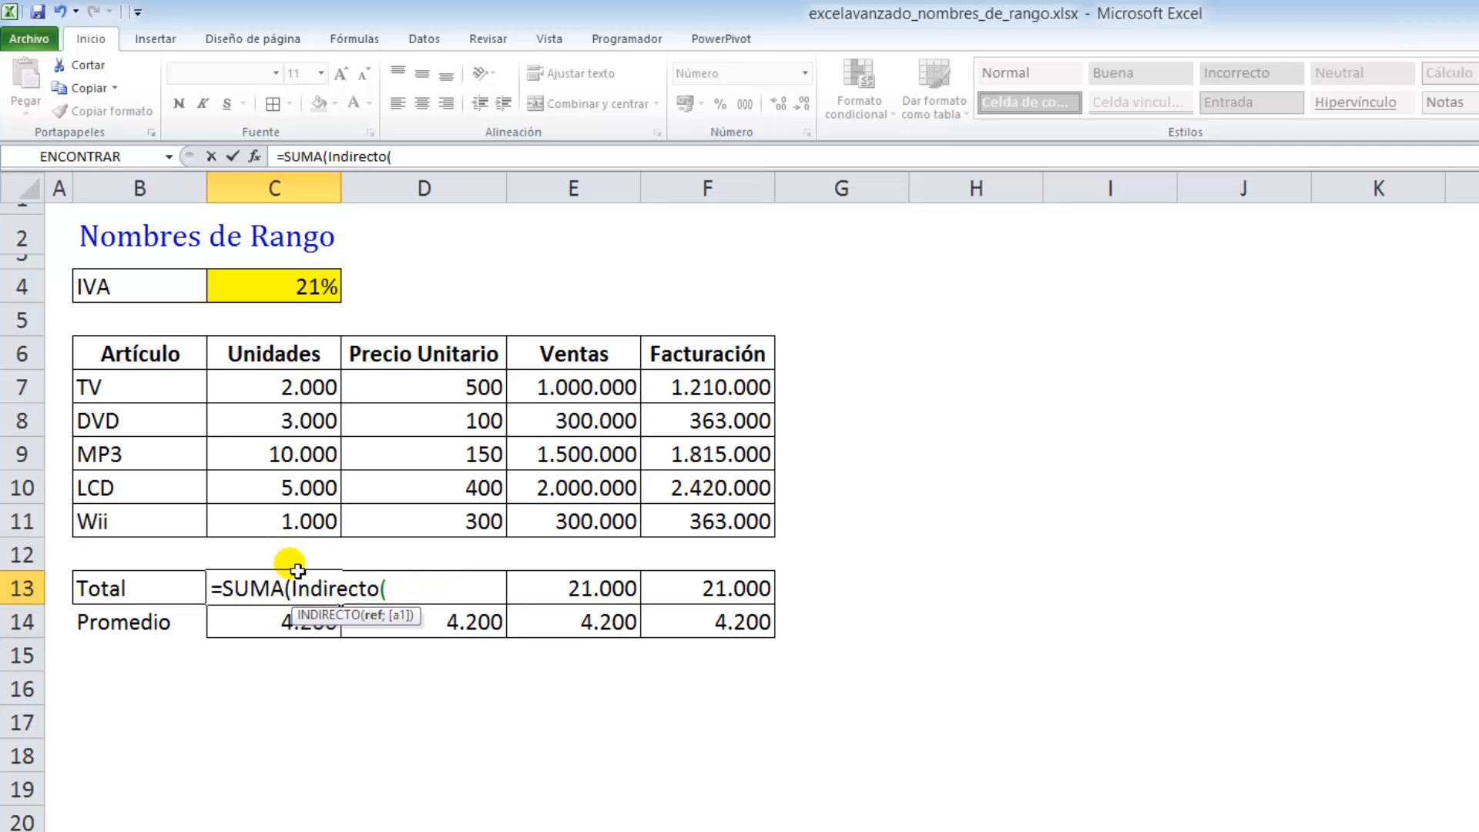
pyautogui.click(298, 359)
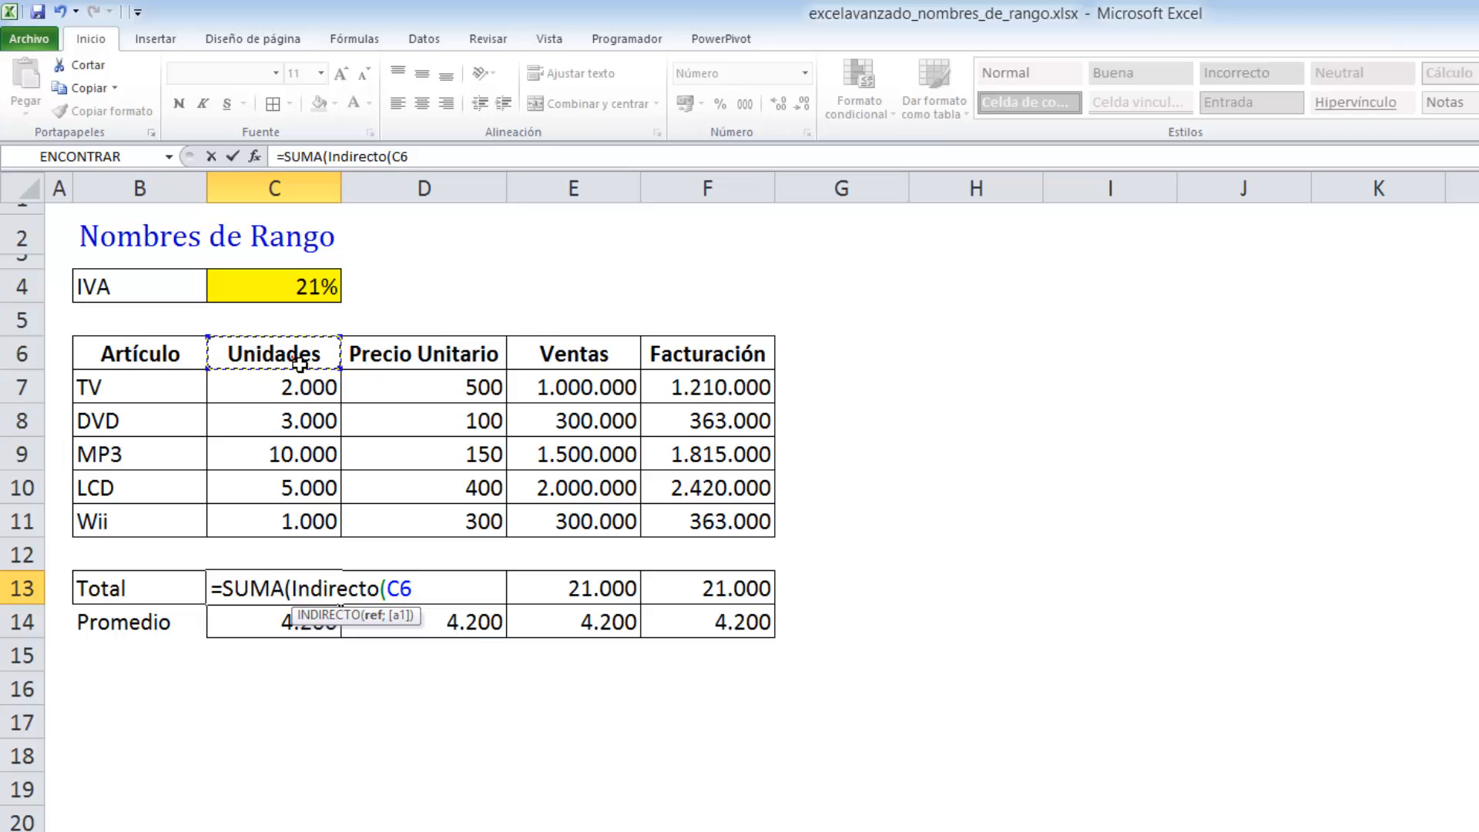
pyautogui.write('))')
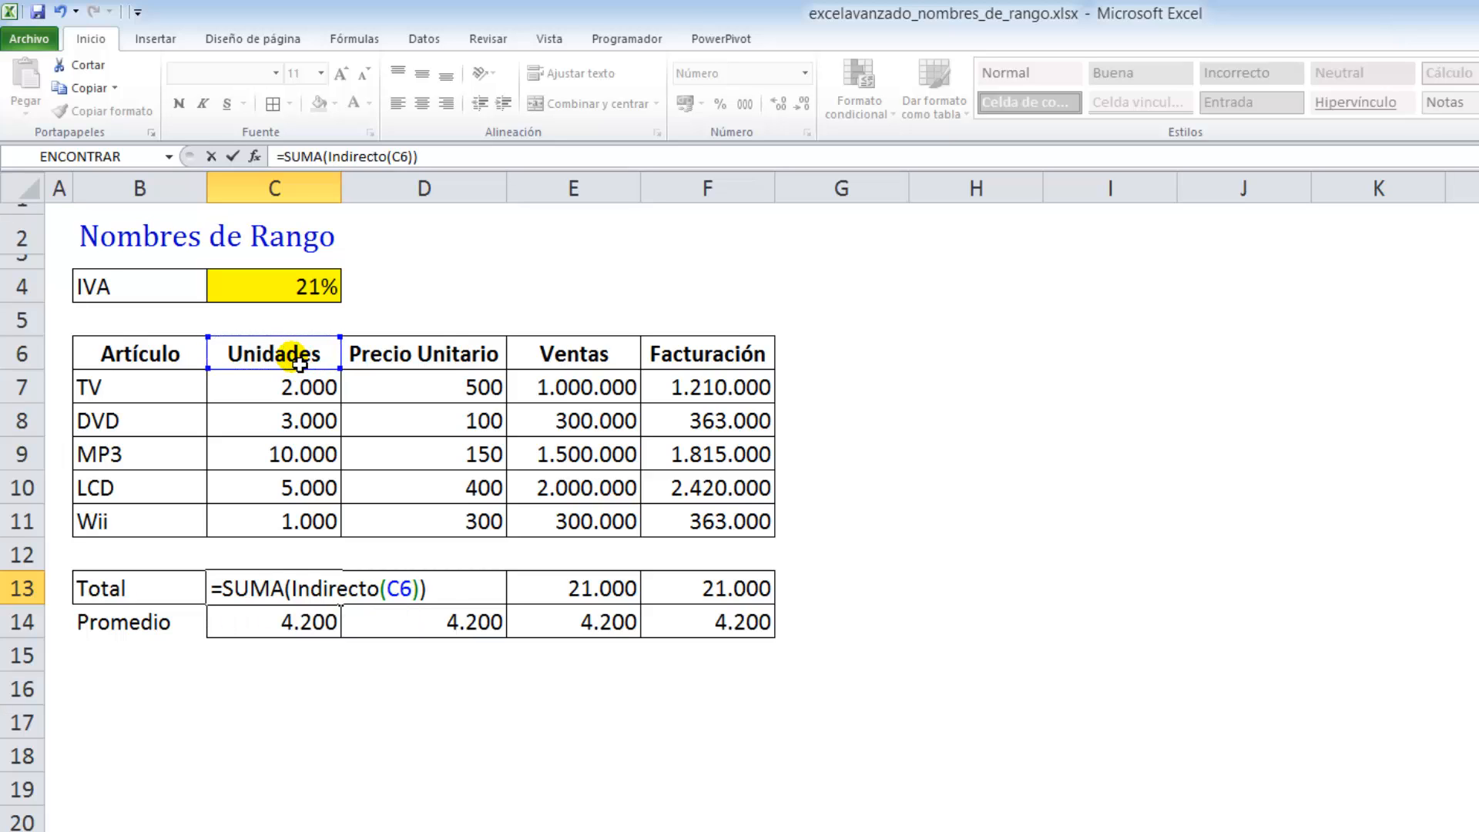
pyautogui.press('Return')
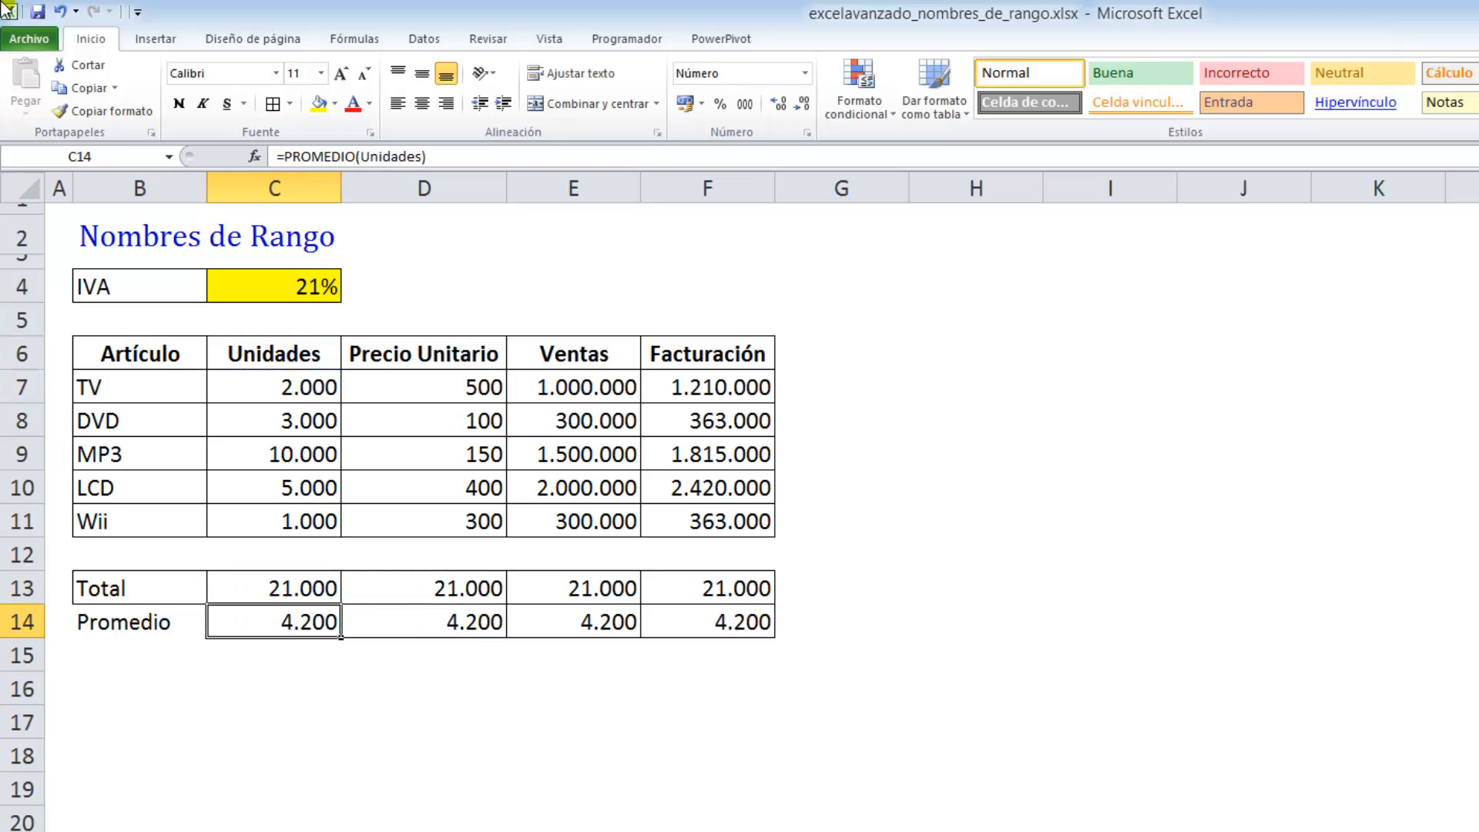
pyautogui.click(289, 590)
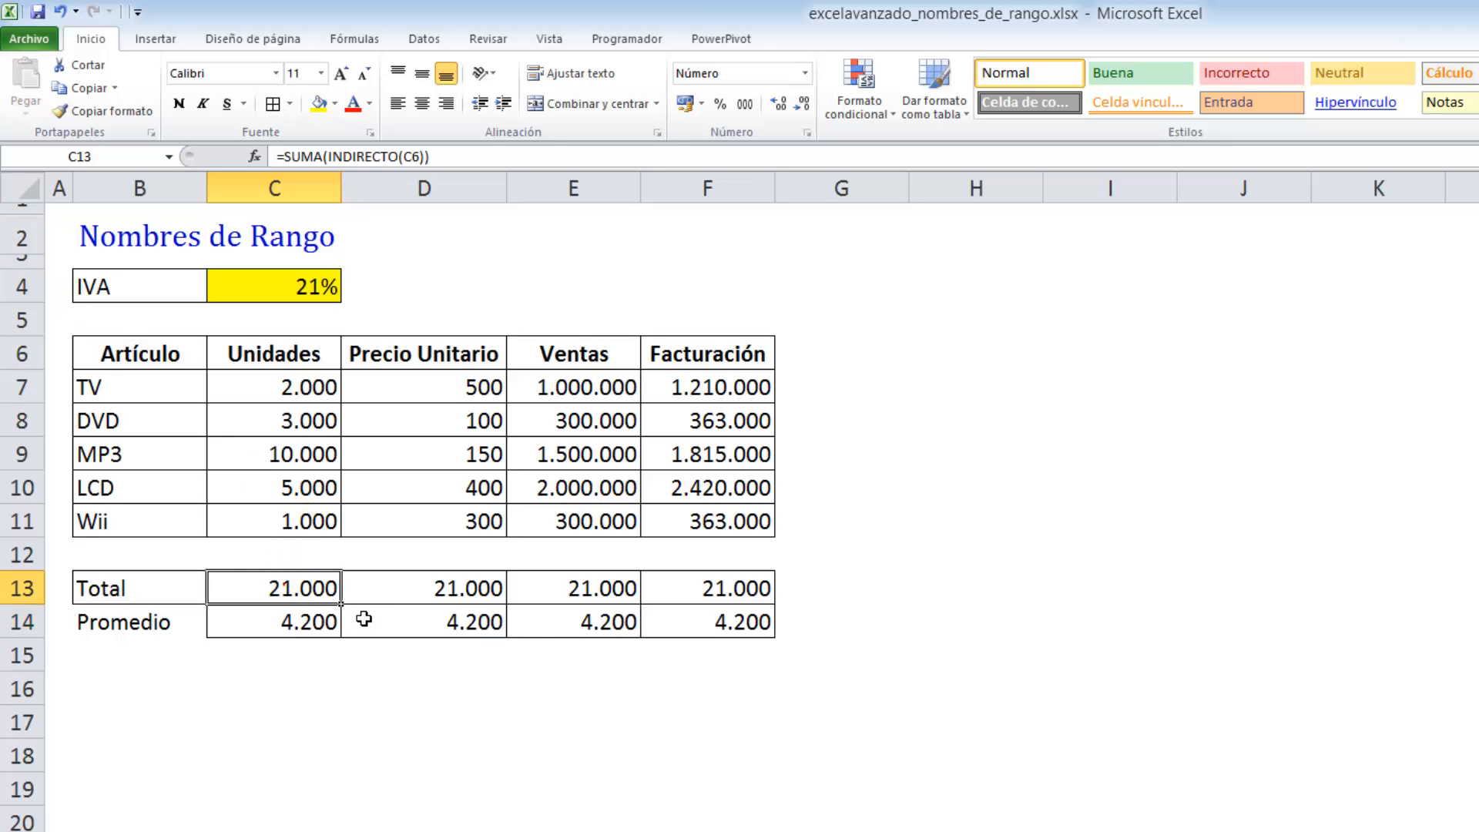
pyautogui.moveTo(348, 614); pyautogui.dragTo(746, 608)
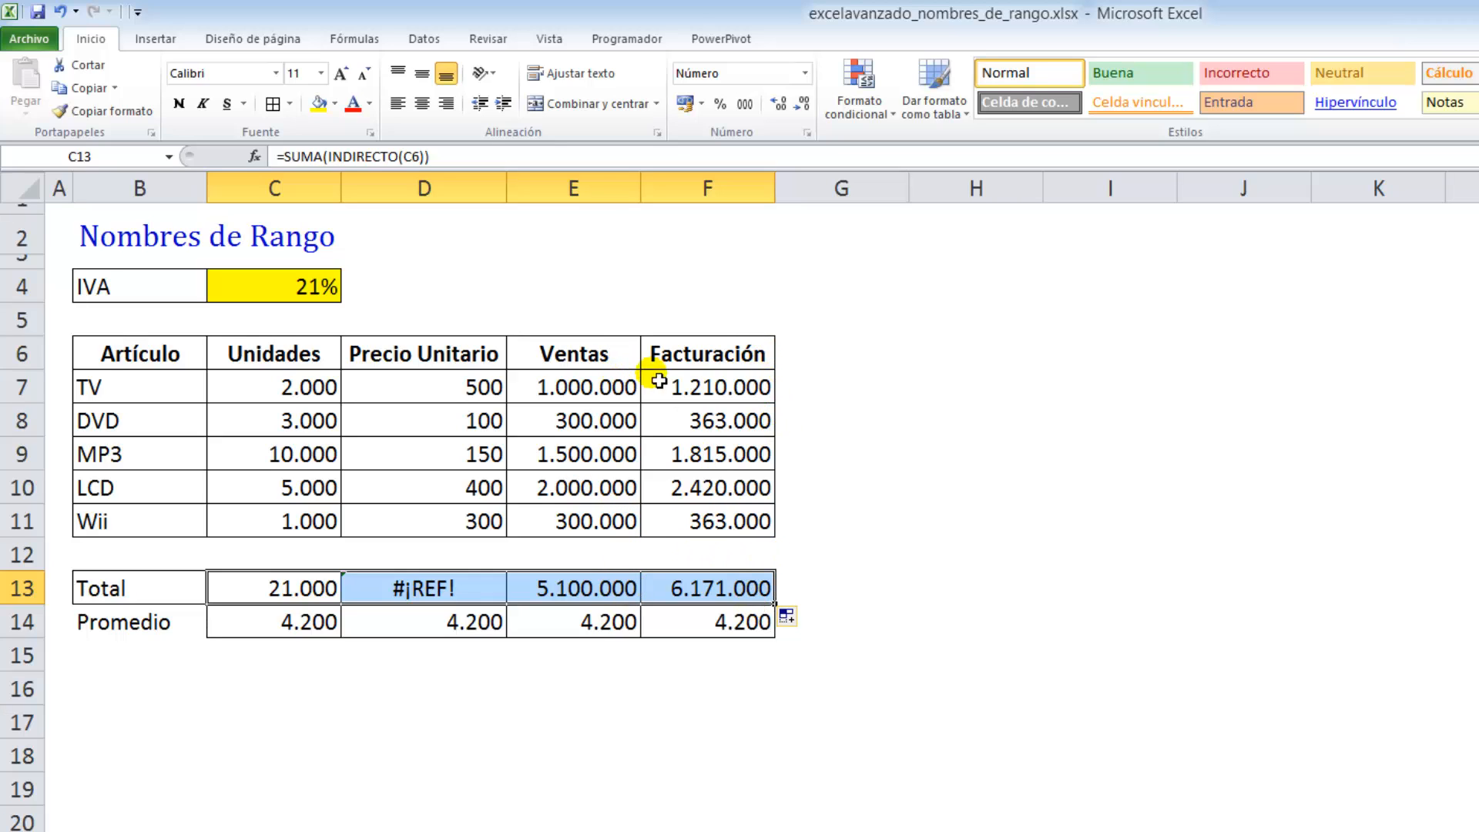
# - Inspect which header cells the INDIRECTO formulas in the Ventas and Precio Unitario totals, E13 and D13, refer to
pyautogui.click(593, 600)
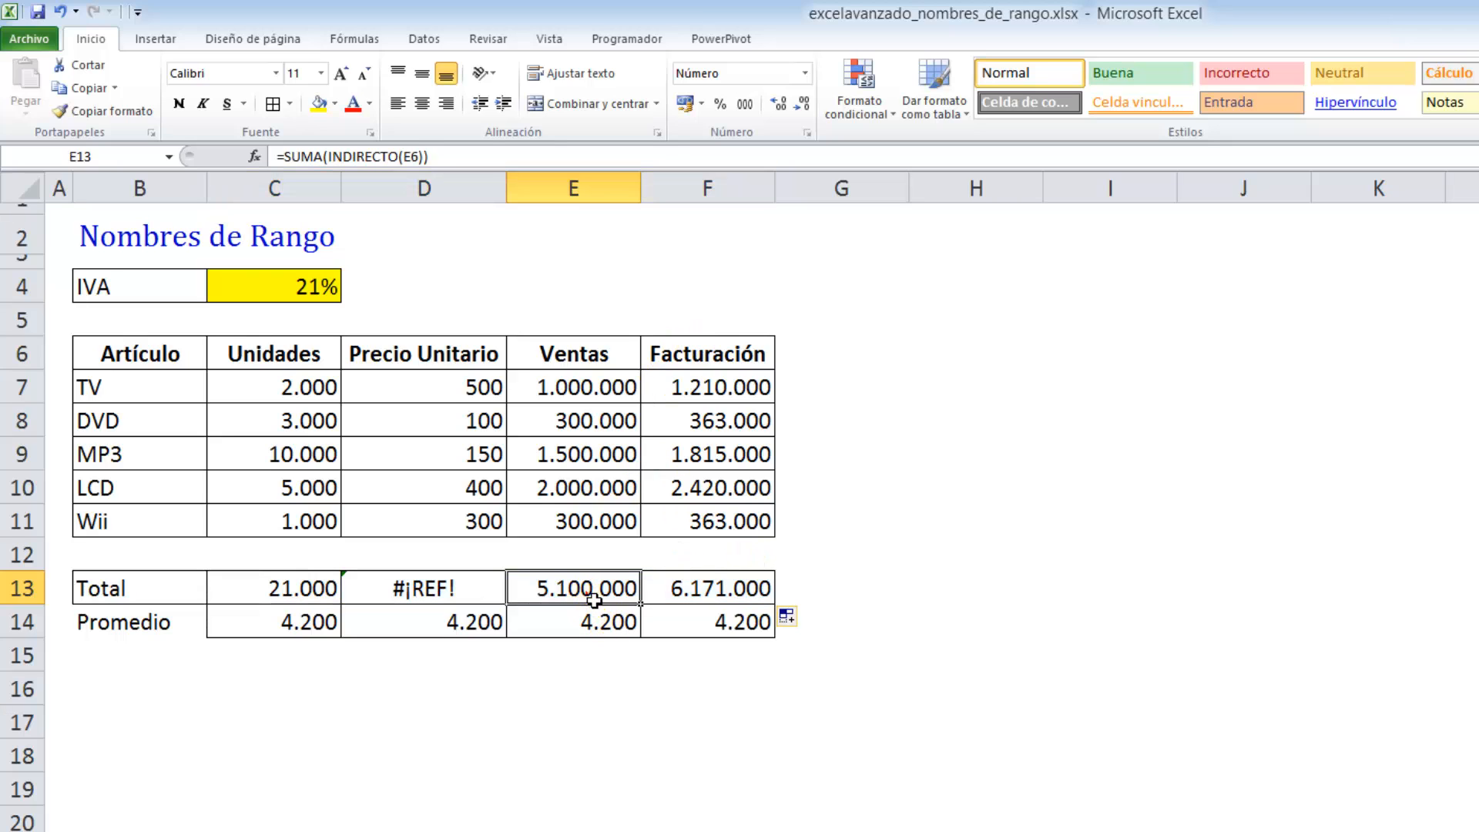
pyautogui.doubleClick(587, 598)
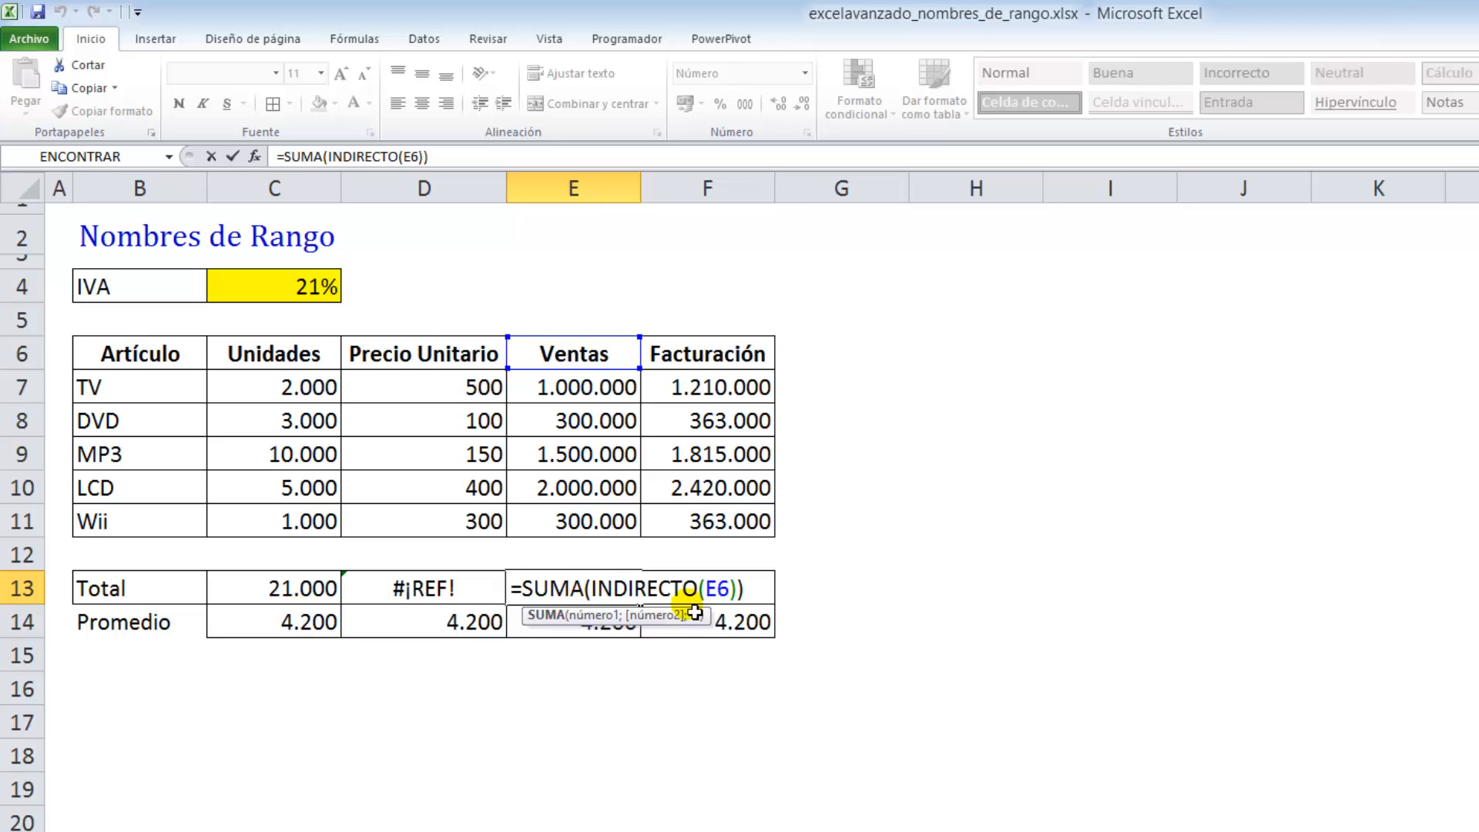
pyautogui.hotkey('ctrl', 'Return')
pyautogui.click(461, 597)
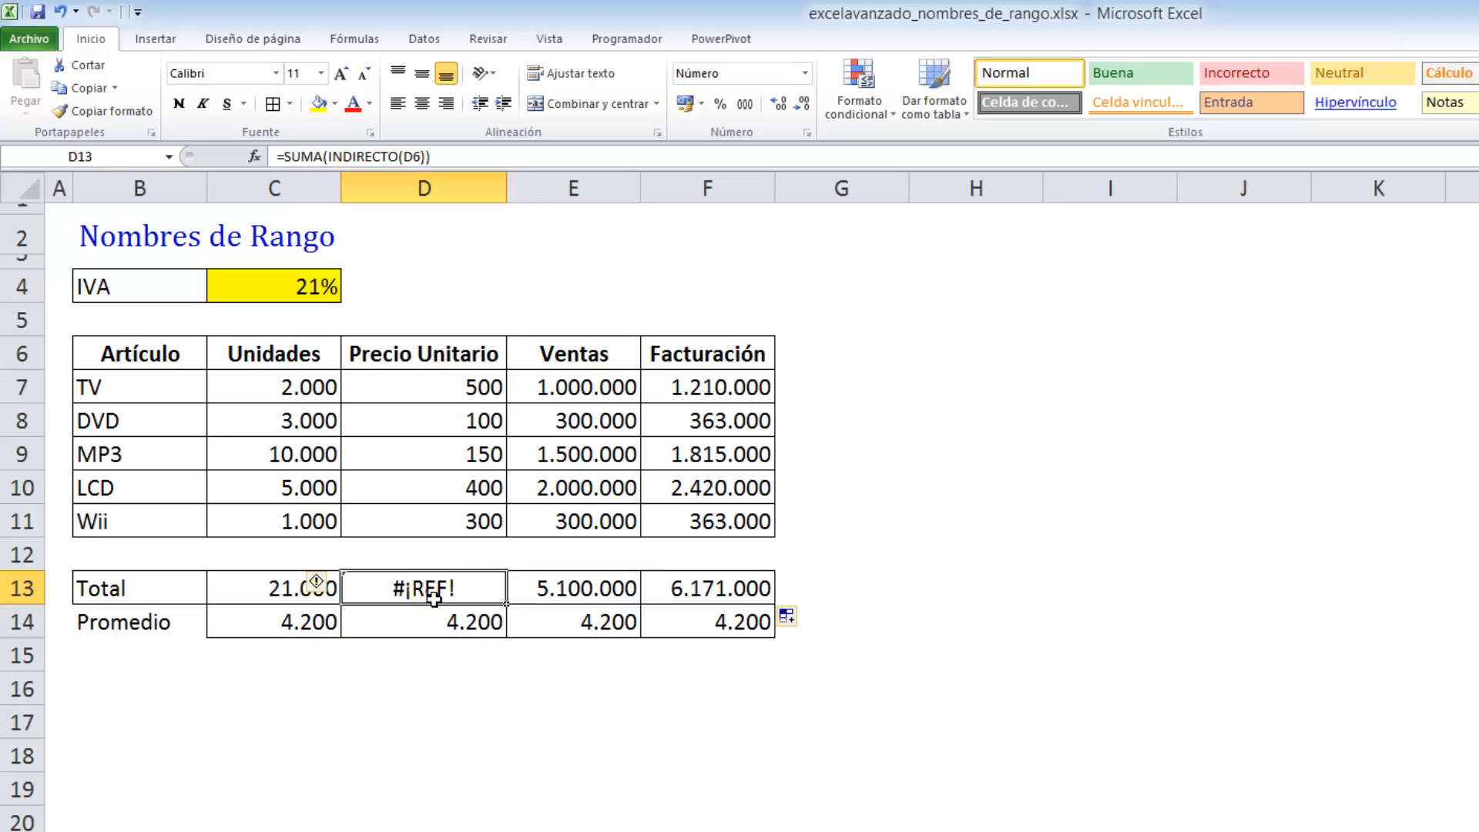
pyautogui.doubleClick(427, 591)
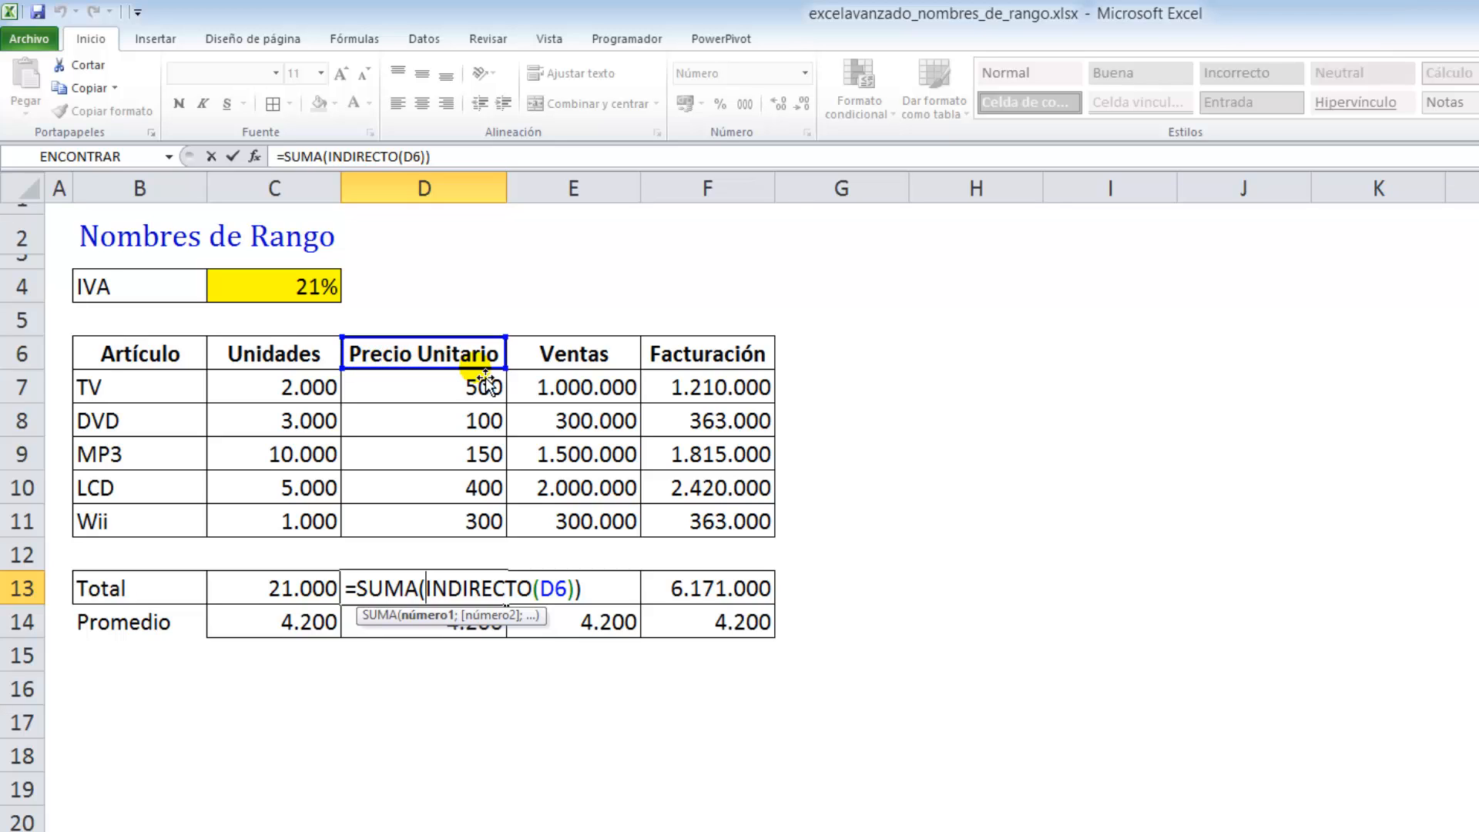
pyautogui.hotkey('ctrl', 'Return')
# - Rename the Precio Unitario column header in D6 to Precio_Unitario, replacing the space with an underscore
pyautogui.doubleClick(422, 357)
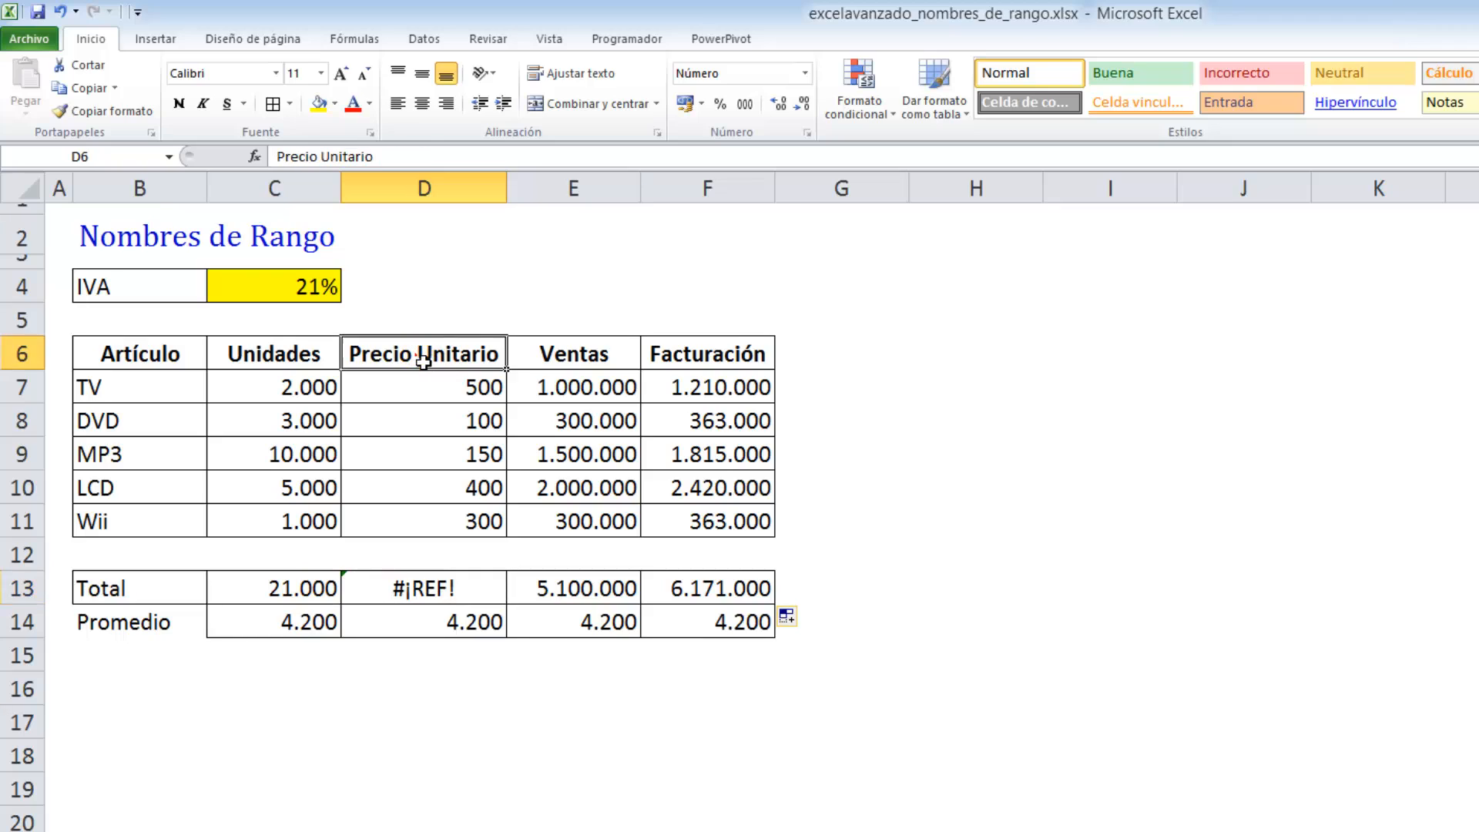
pyautogui.press('BackSpace')
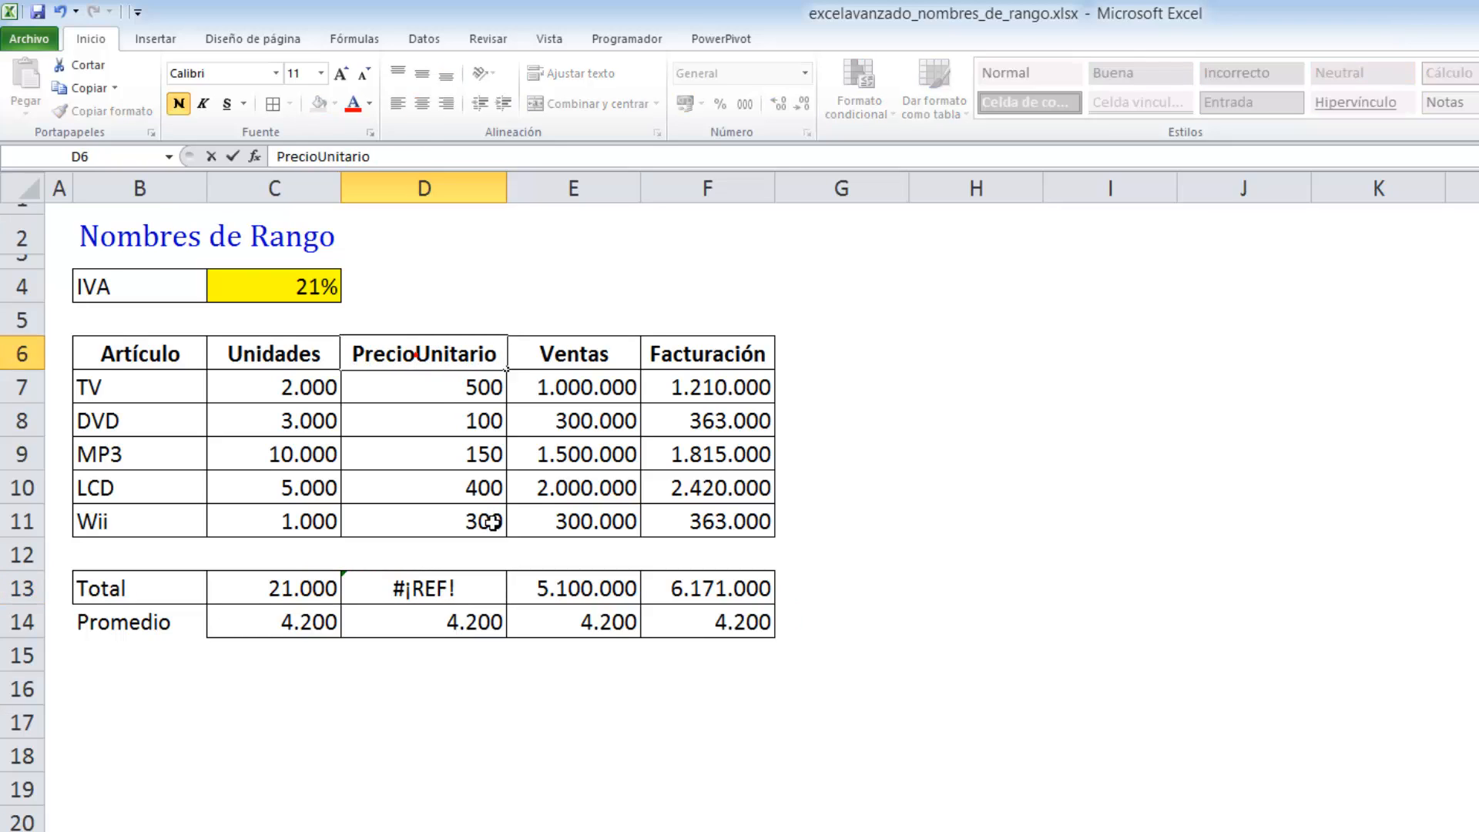
pyautogui.write('_')
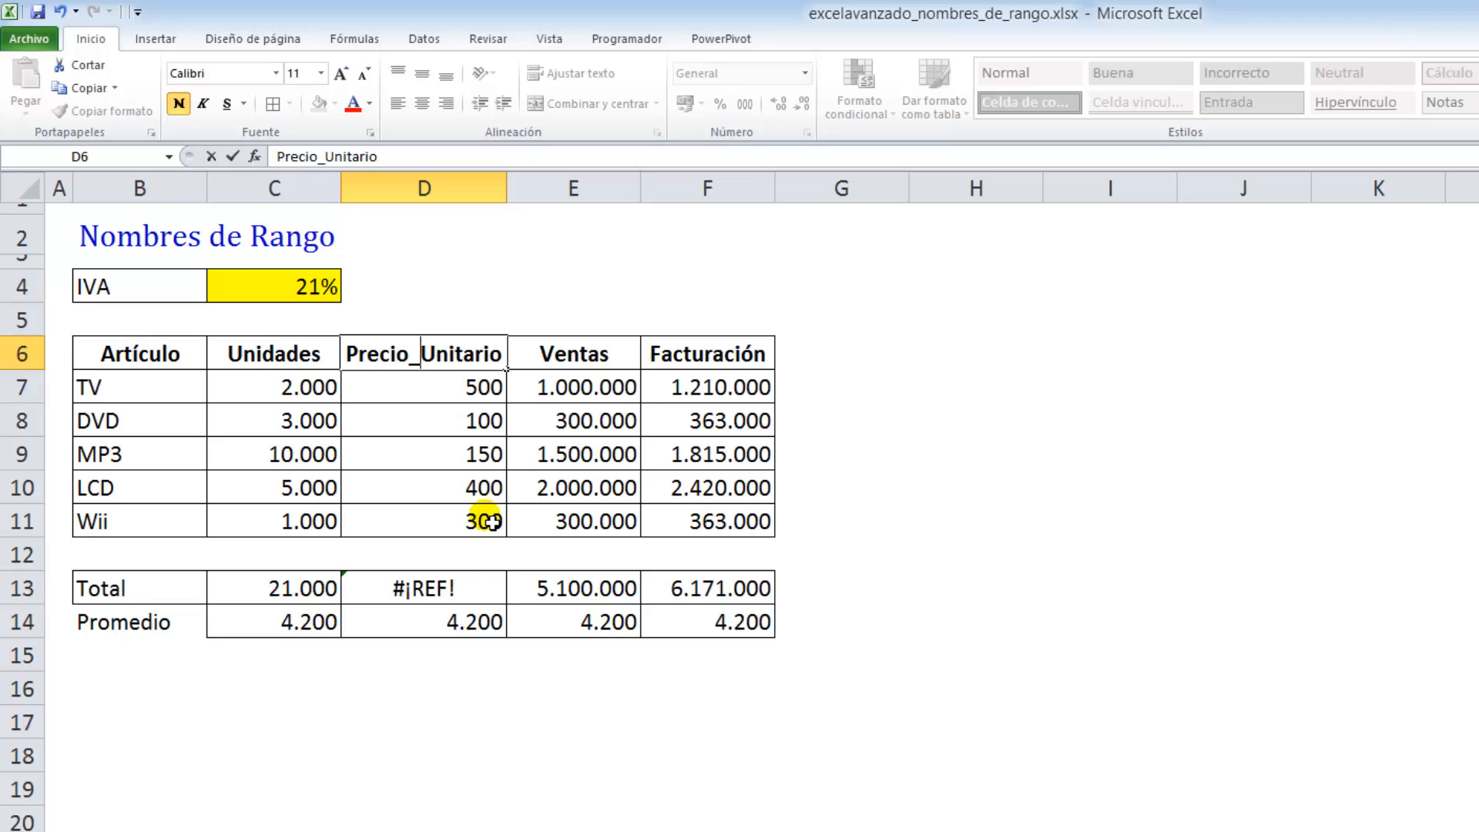
pyautogui.press('Return')
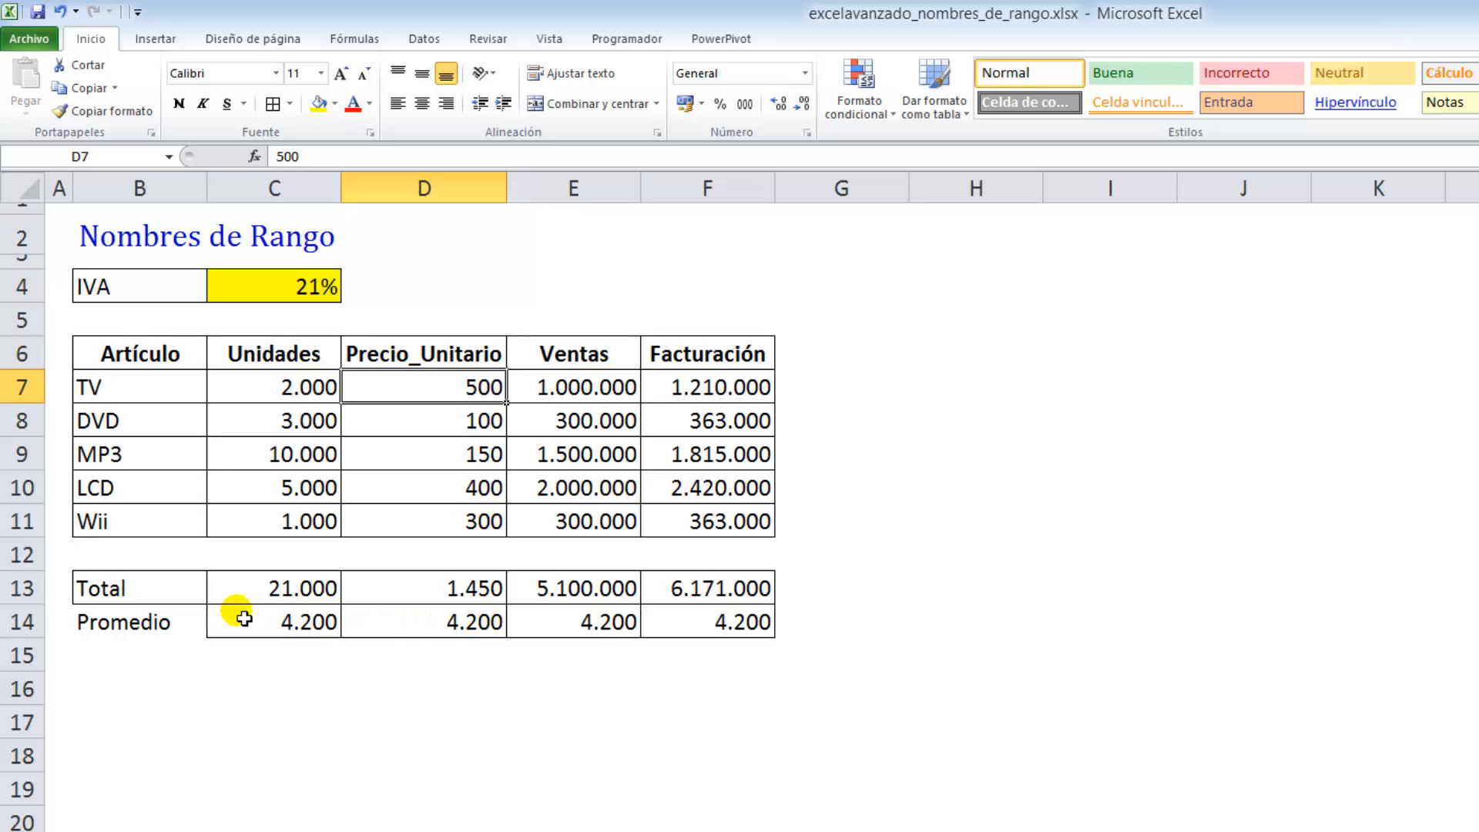
# - Change the Promedio formula in C14 to =PROMEDIO(INDIRECTO(C6)) and fill it across to F14
pyautogui.click(148, 622)
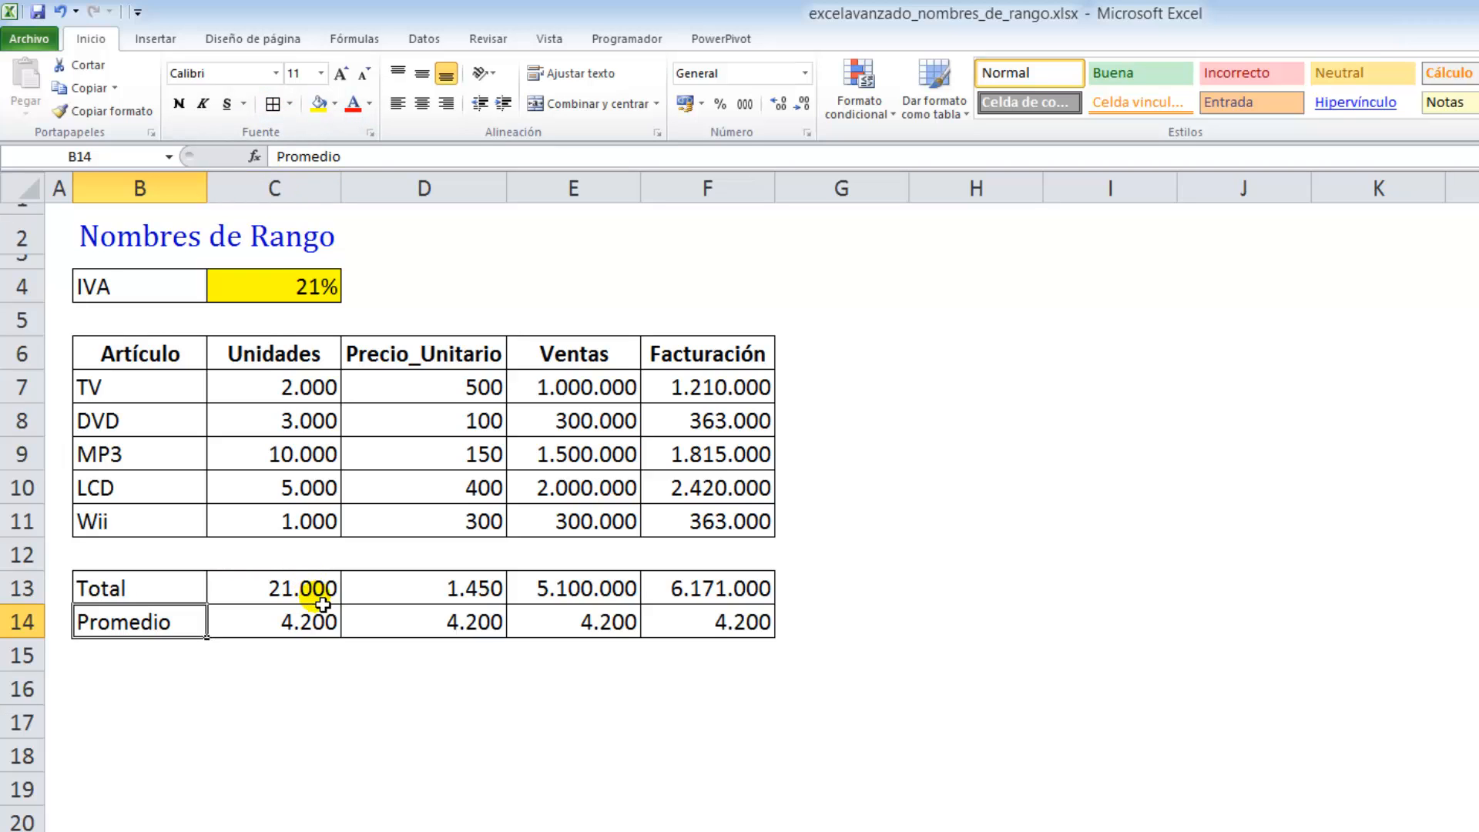
pyautogui.click(313, 628)
pyautogui.doubleClick(313, 628)
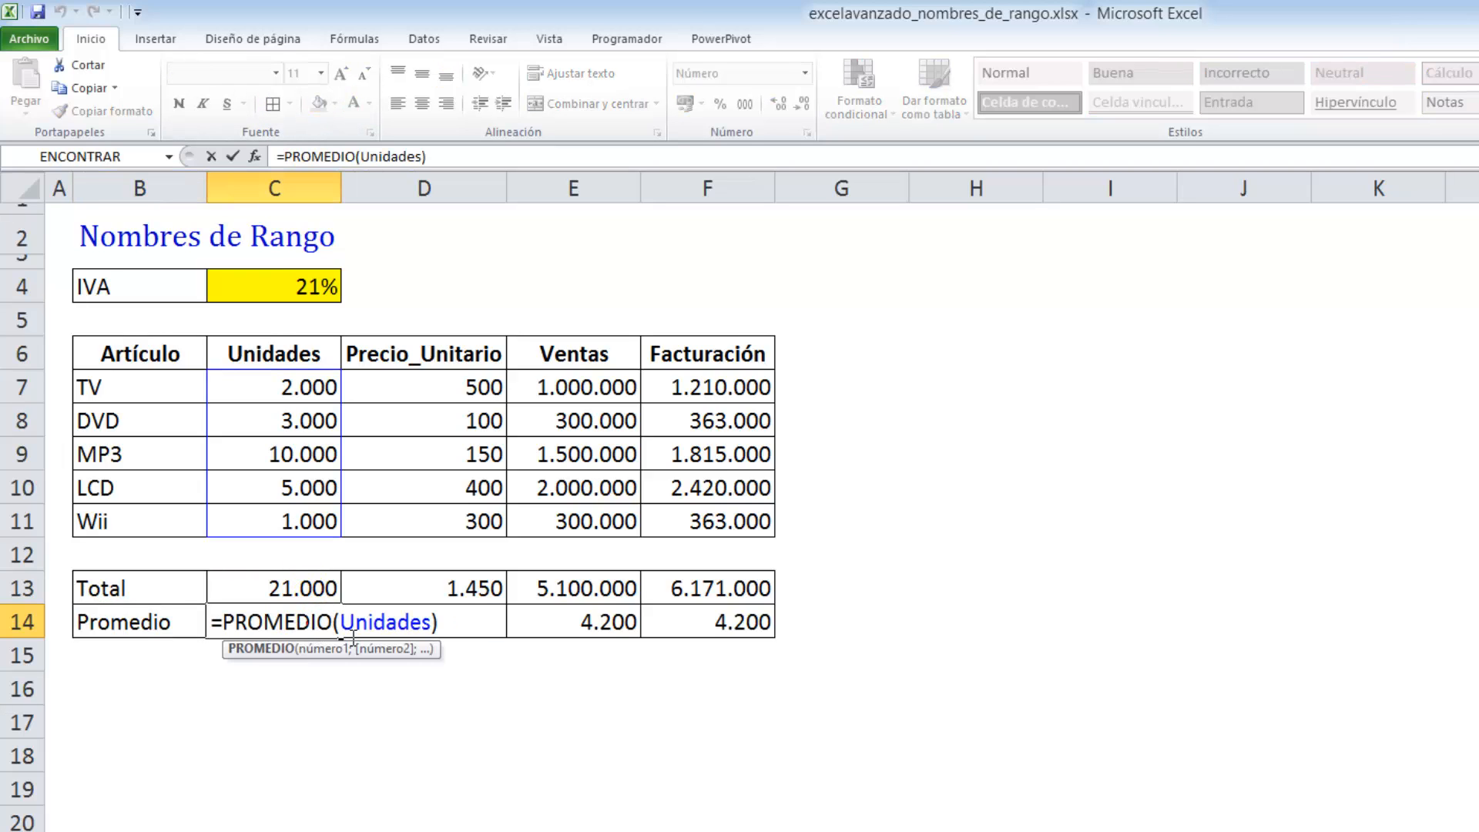
pyautogui.moveTo(357, 636); pyautogui.dragTo(495, 645)
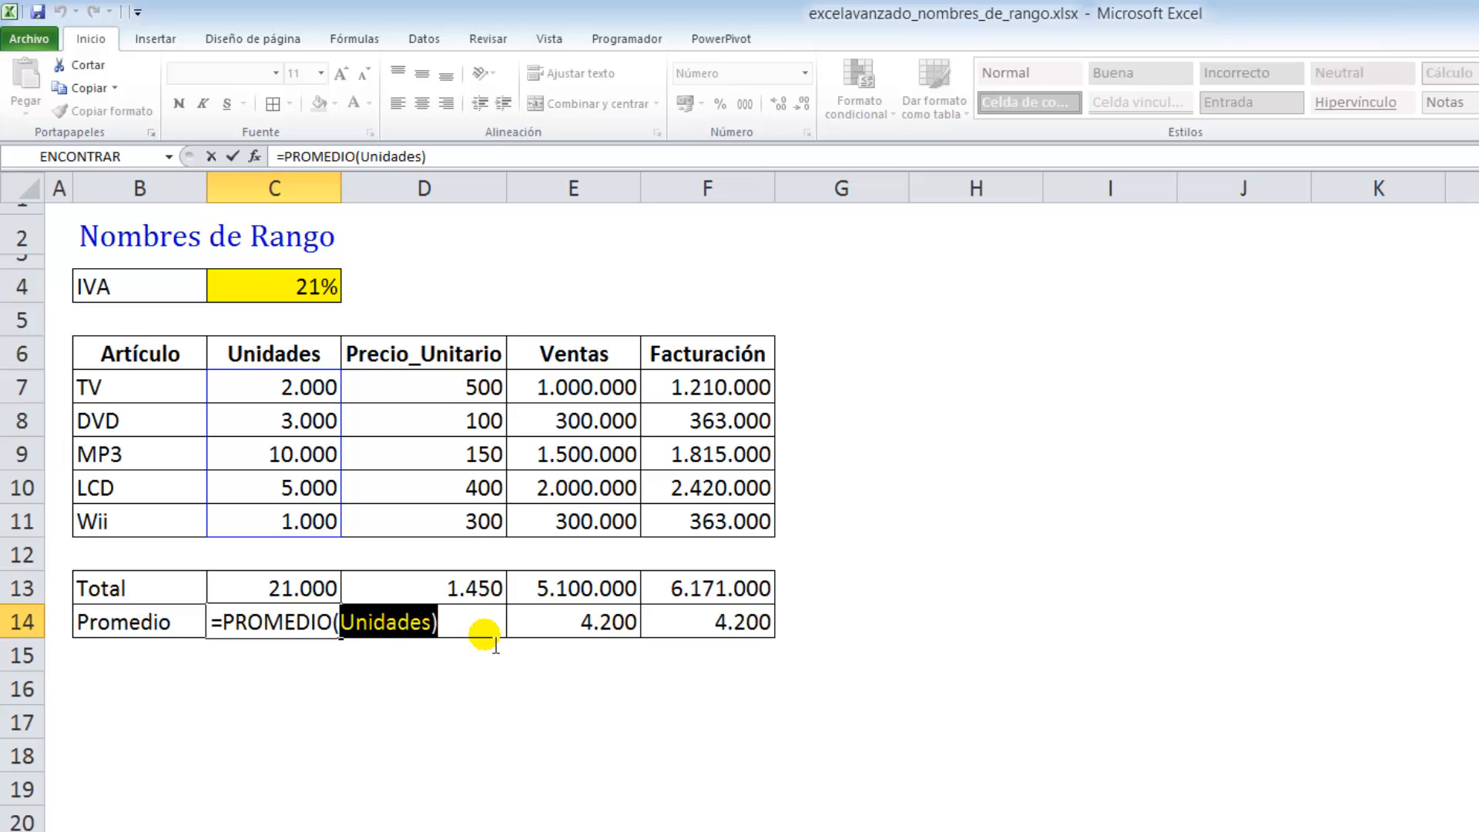
pyautogui.write('ind')
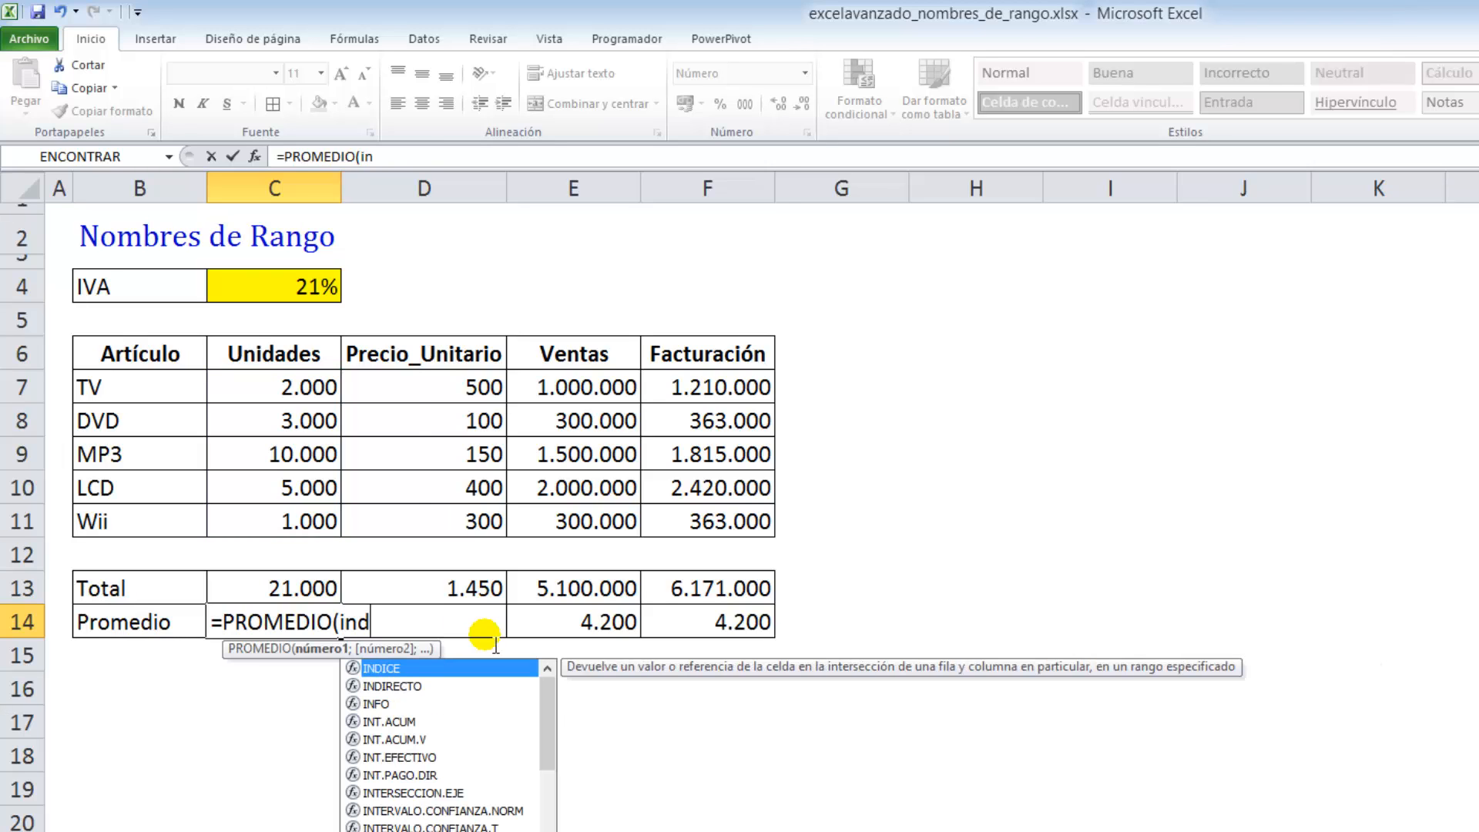
pyautogui.write('irecto')
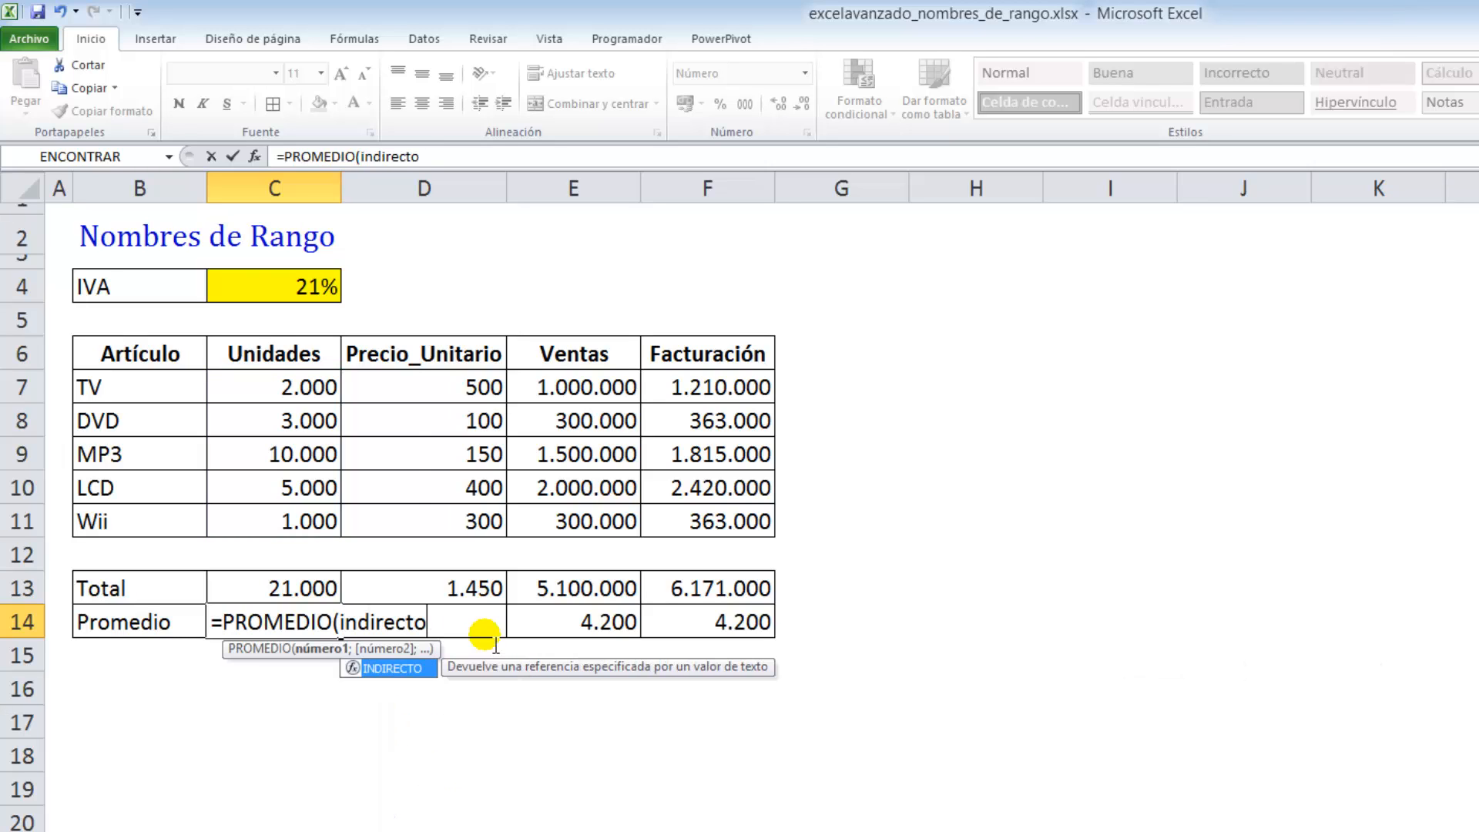
pyautogui.write('(')
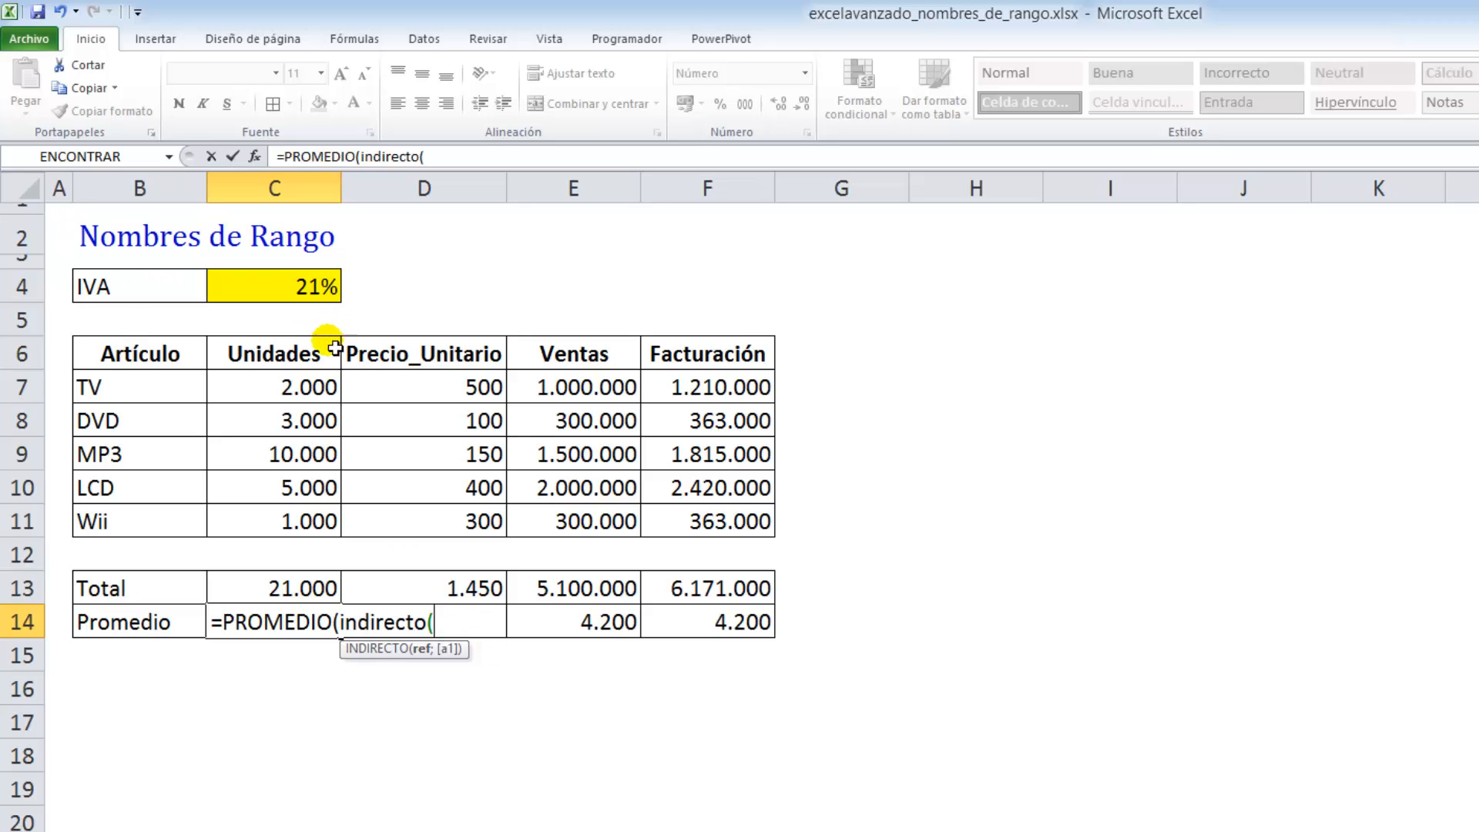
pyautogui.click(297, 353)
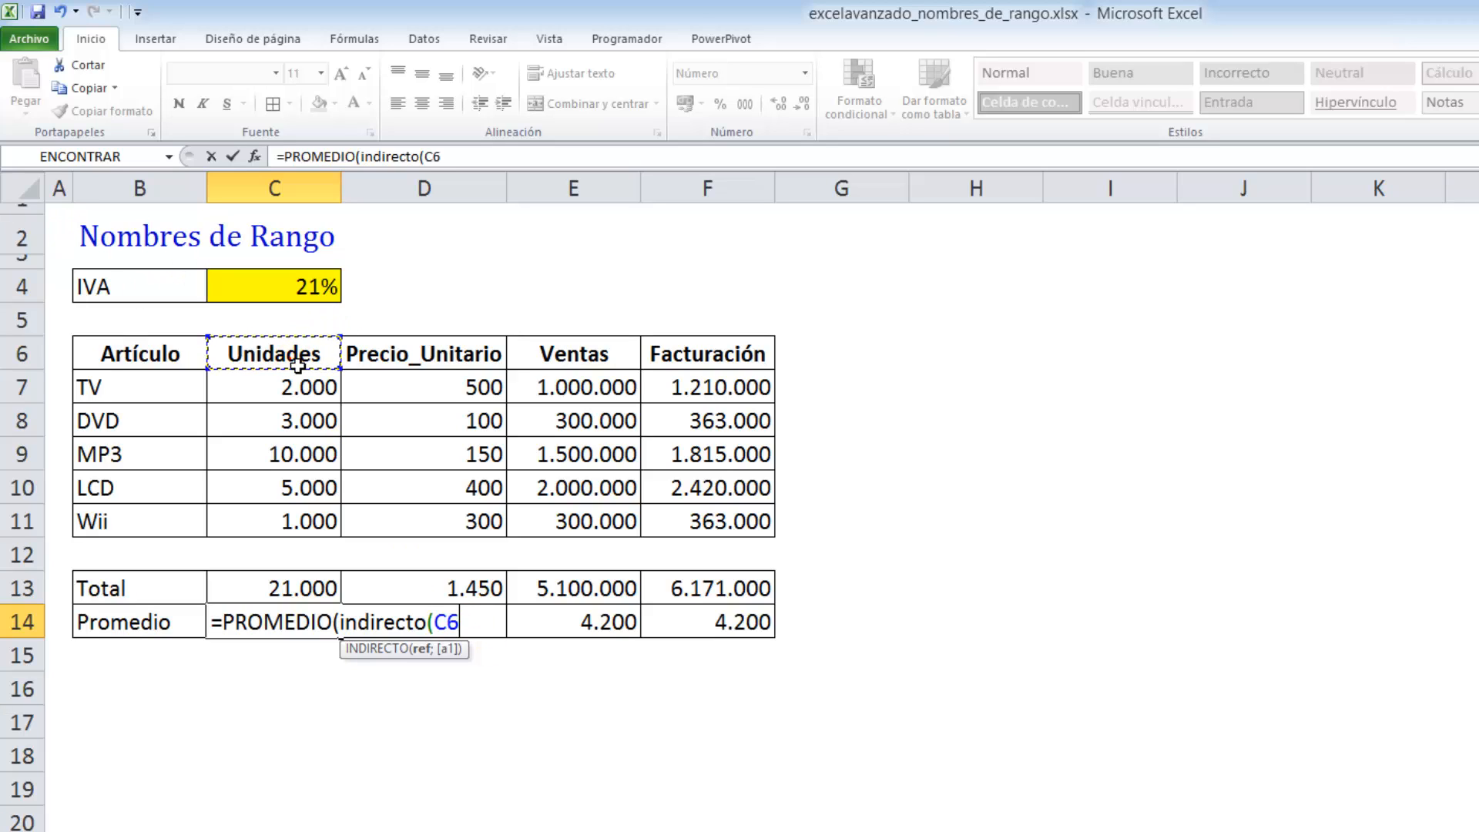
pyautogui.write('))')
pyautogui.press('Return')
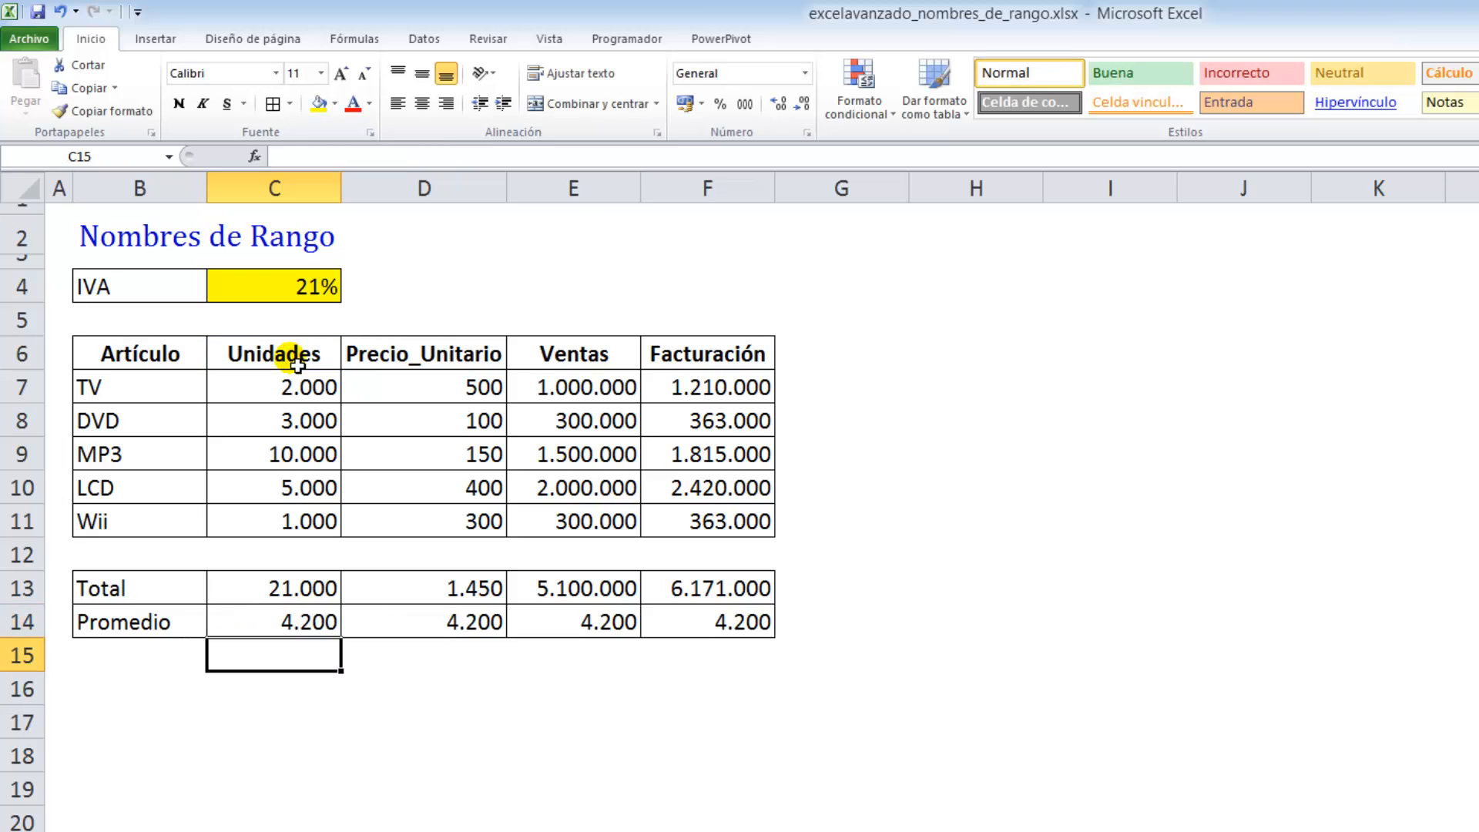
pyautogui.click(312, 633)
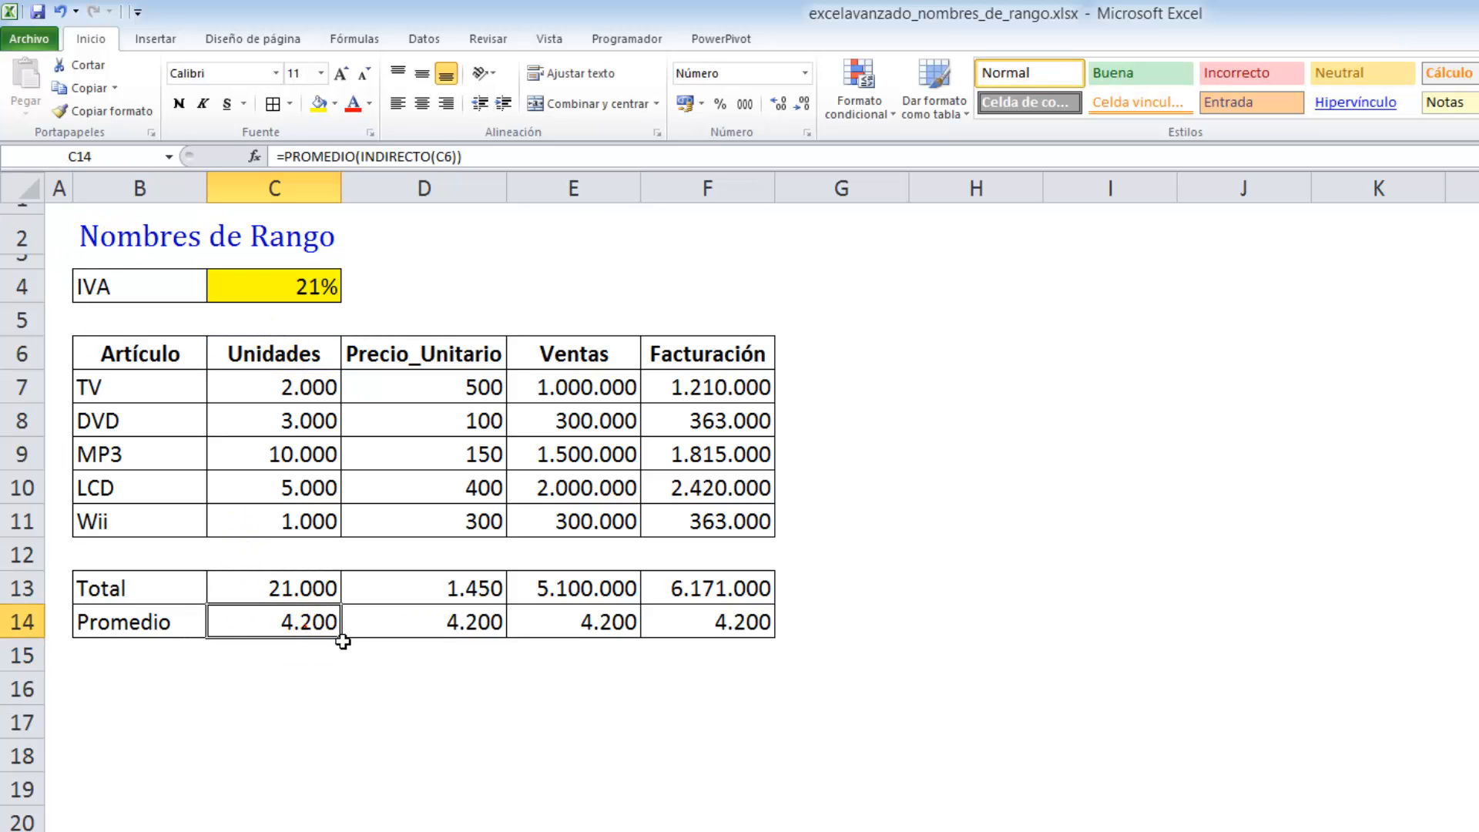
pyautogui.moveTo(348, 645); pyautogui.dragTo(740, 651)
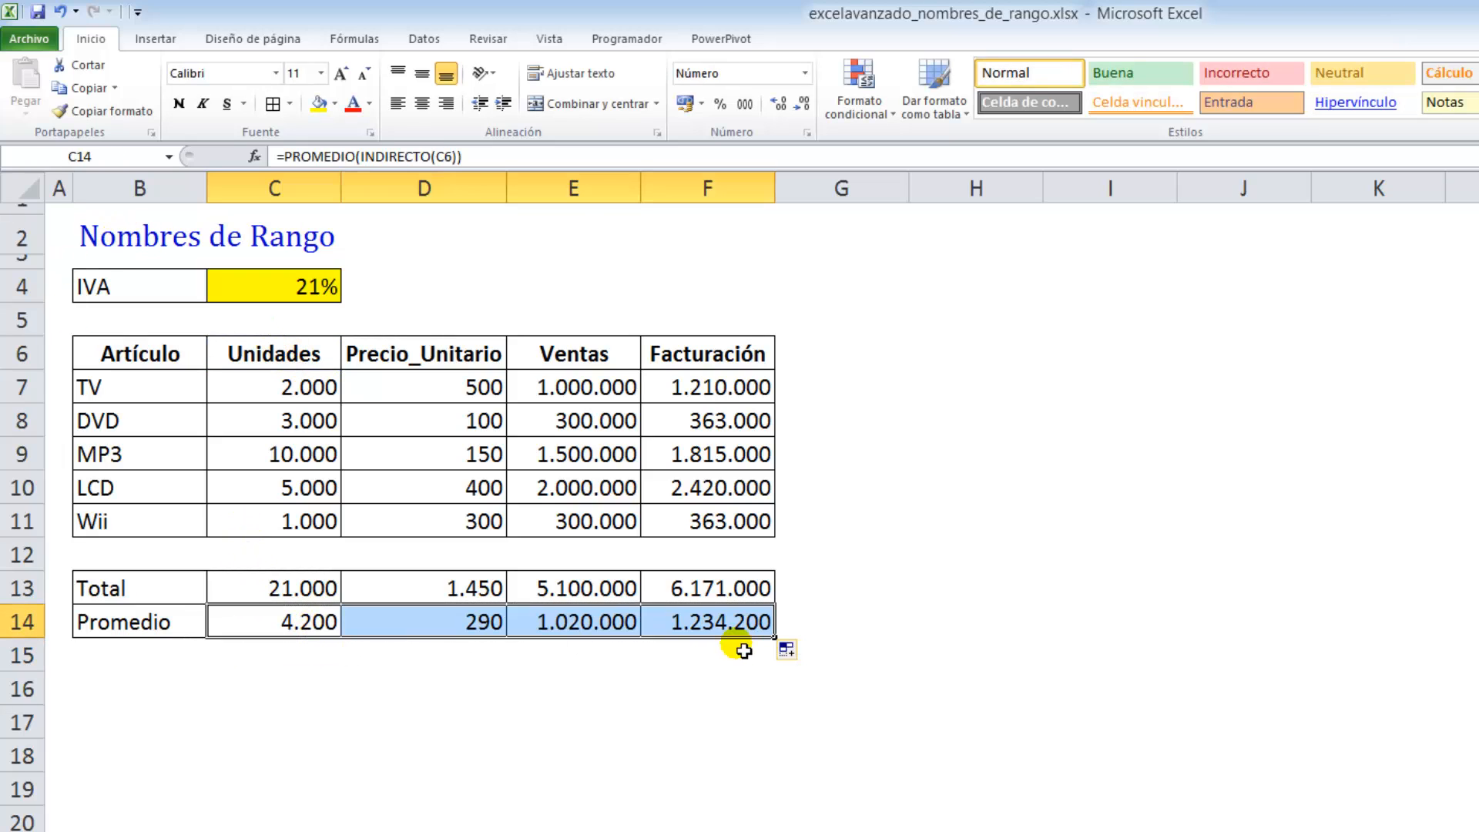
# - Inspect the copied average formulas for Facturación in F14 and Precio_Unitario in D14
pyautogui.click(718, 634)
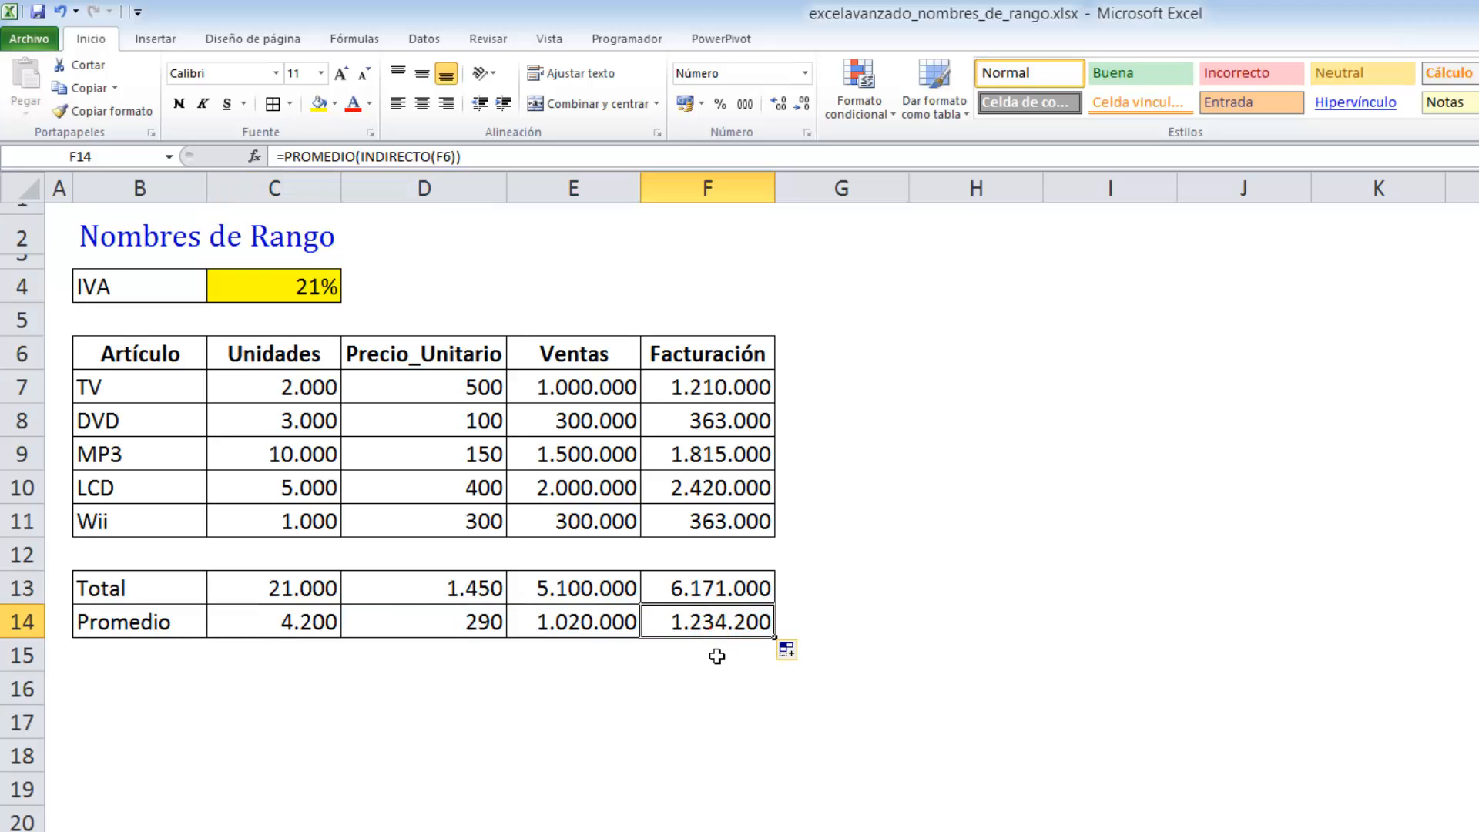
pyautogui.click(459, 637)
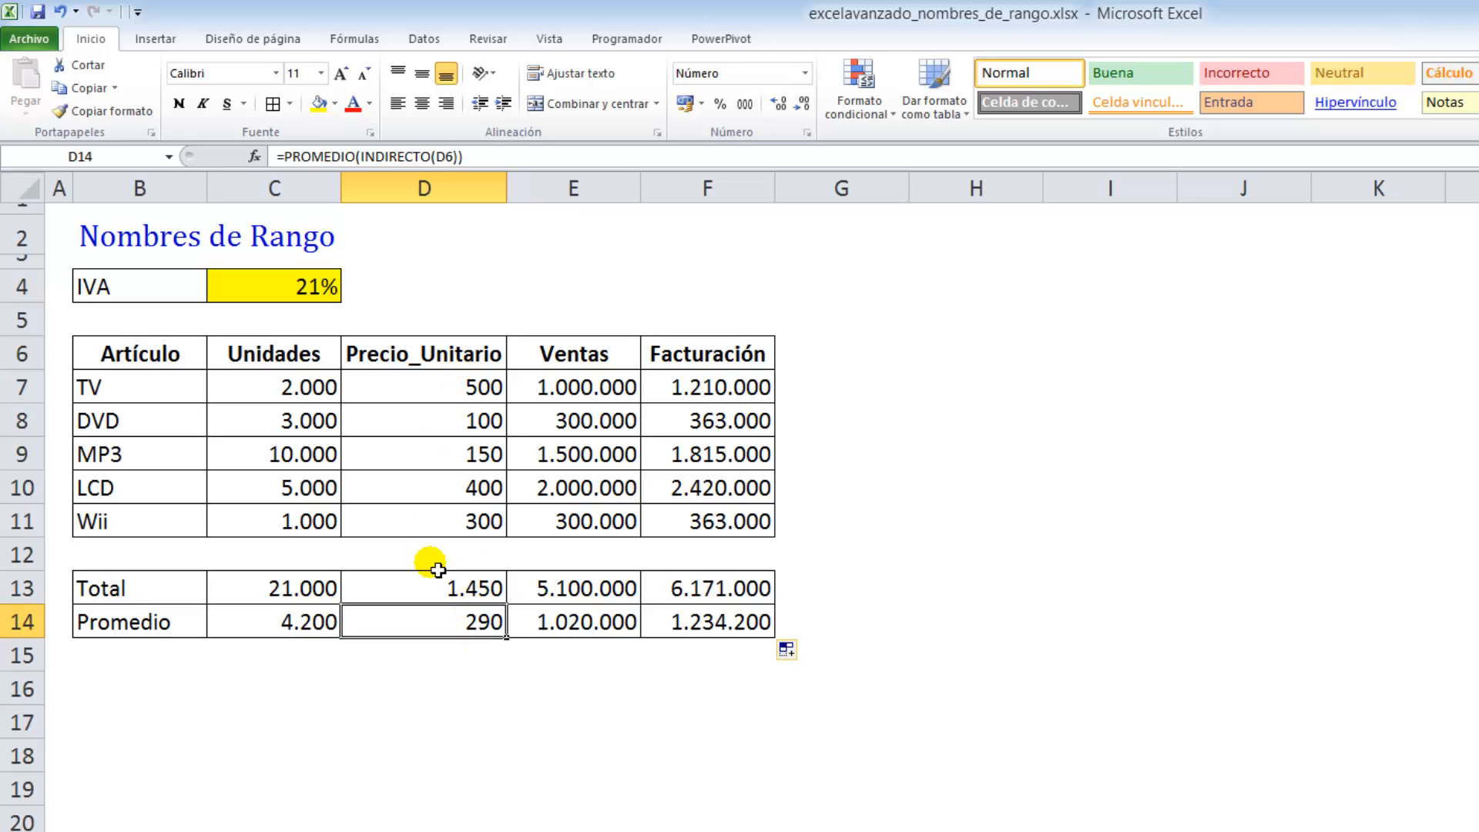
pyautogui.click(434, 688)
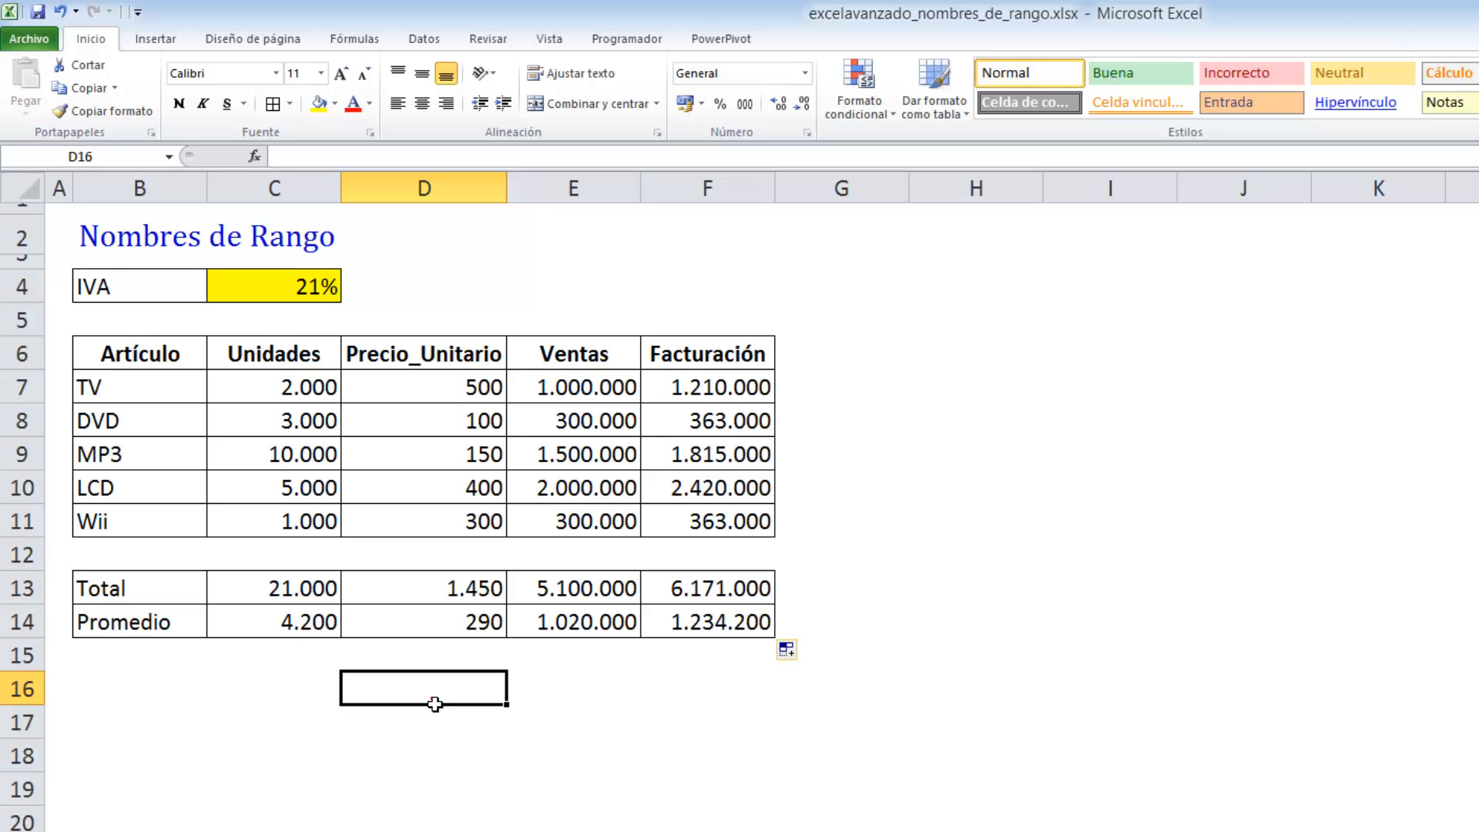
# - Rename the MP3 article in B9 to MP3_ with a trailing underscore
pyautogui.click(604, 464)
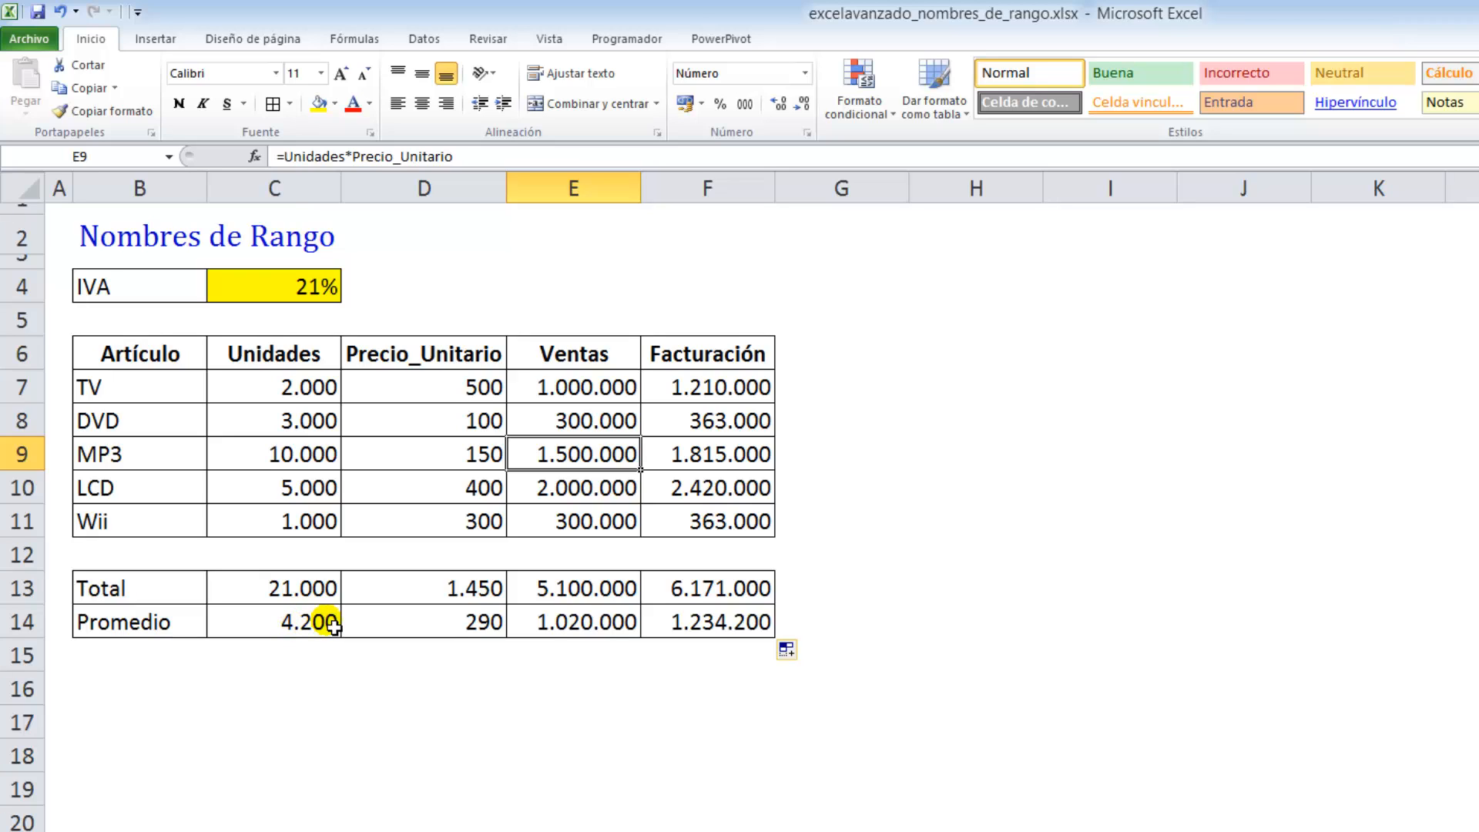
pyautogui.doubleClick(148, 460)
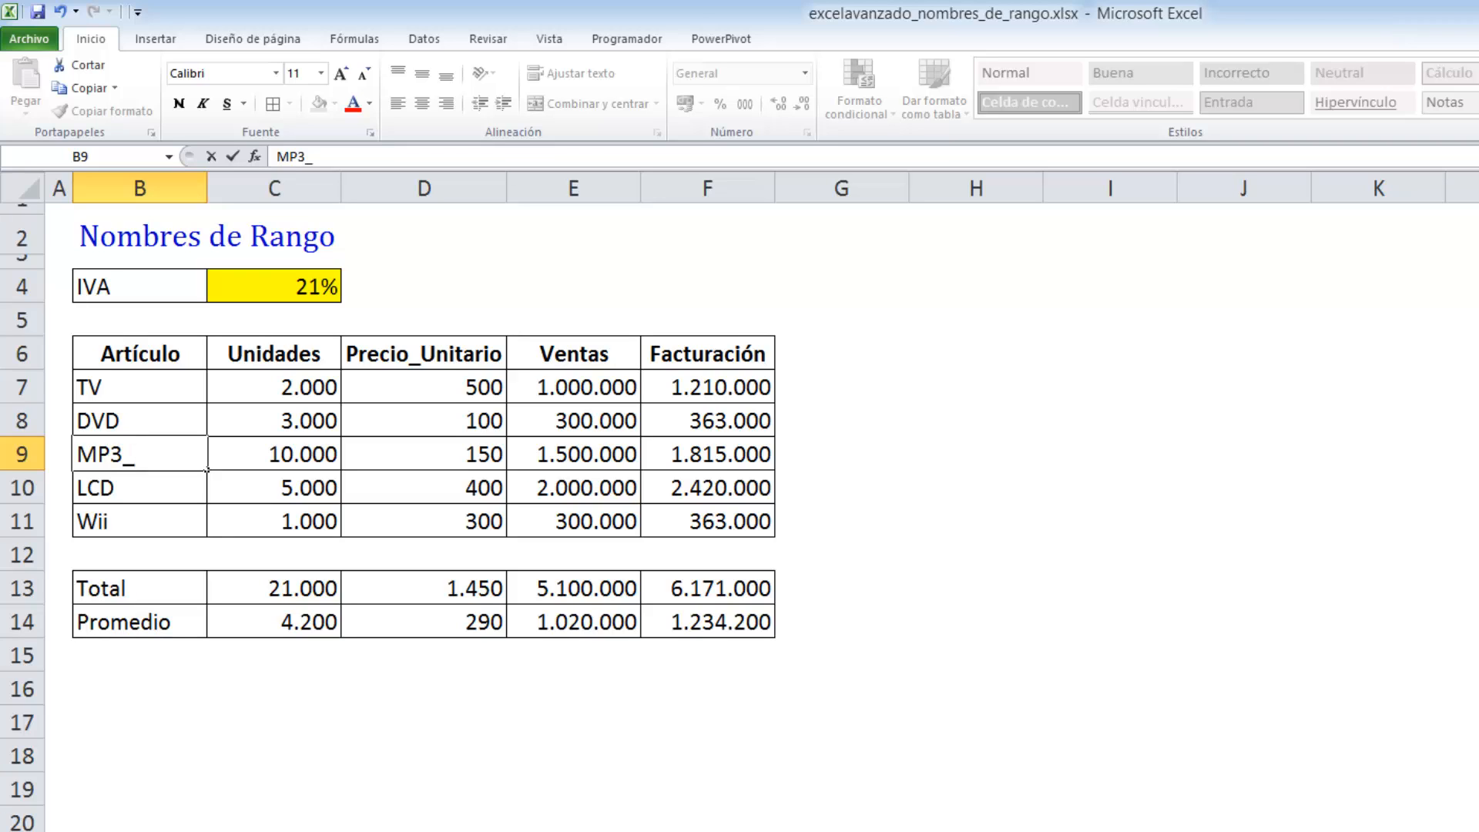
pyautogui.press('Return')
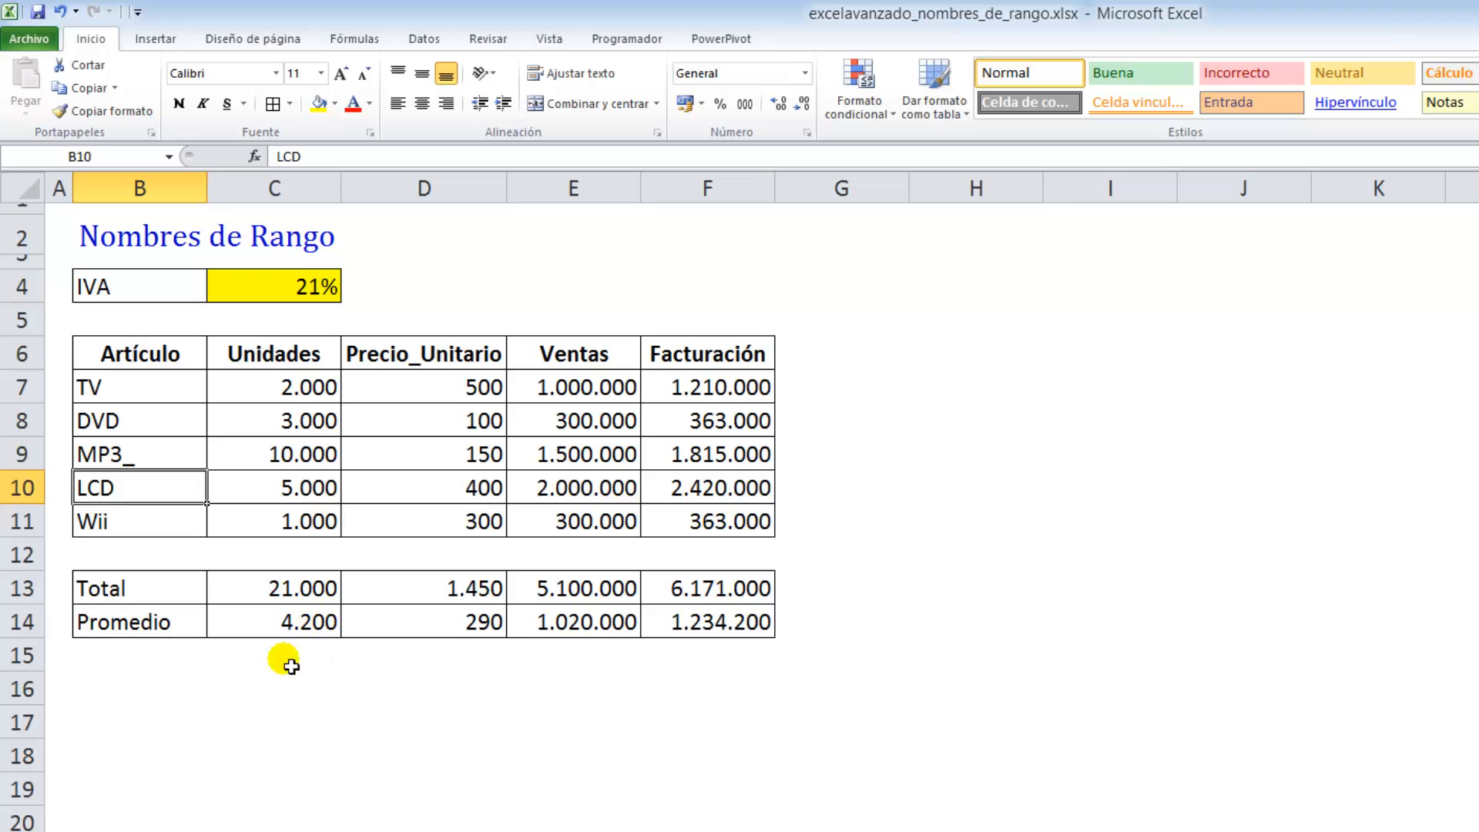
# - Set up a small lookup table below the averages with the labels Unidades in C16 and TV in B17
pyautogui.click(271, 693)
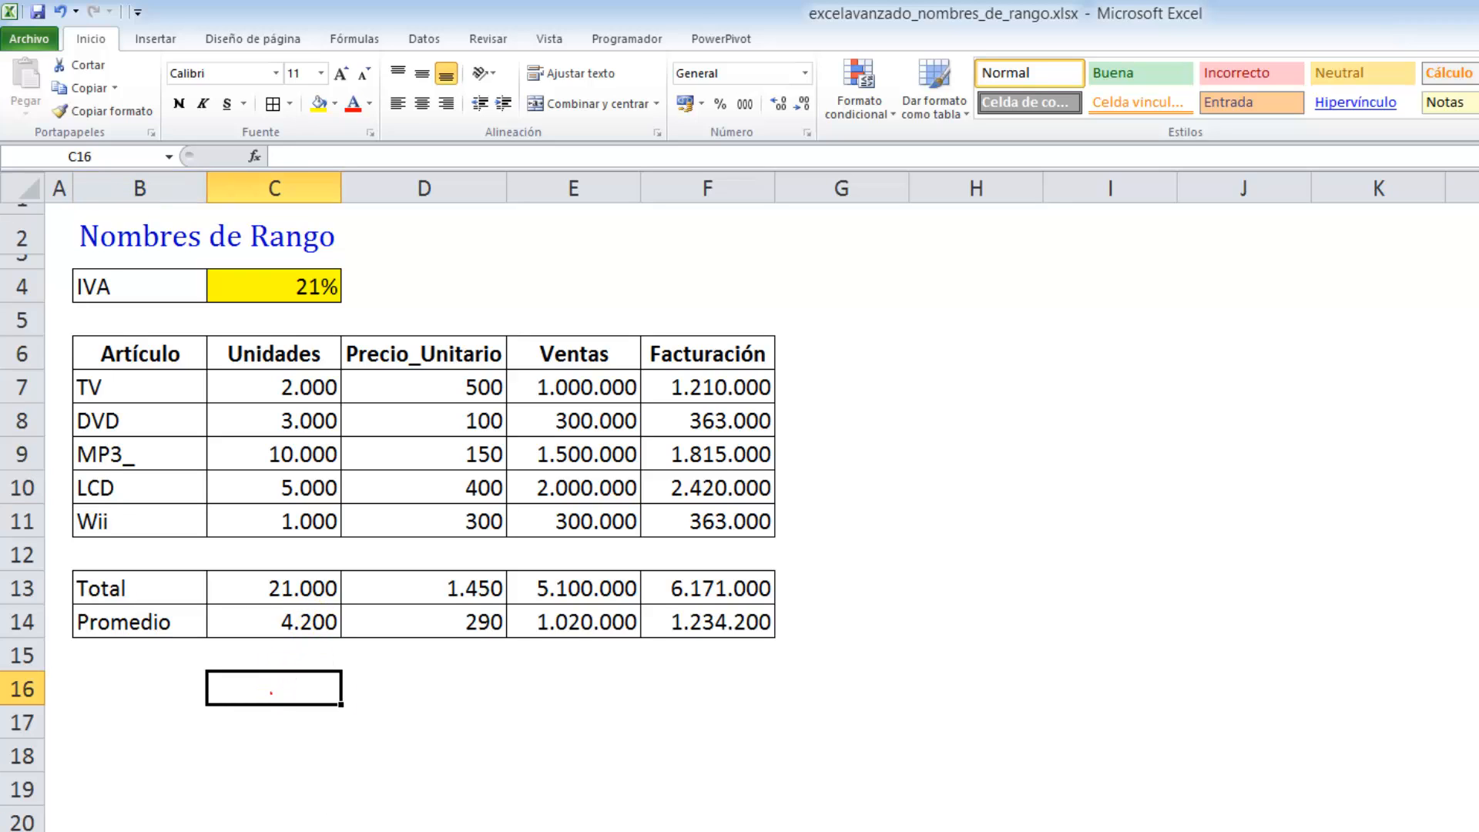
pyautogui.write('Unidades')
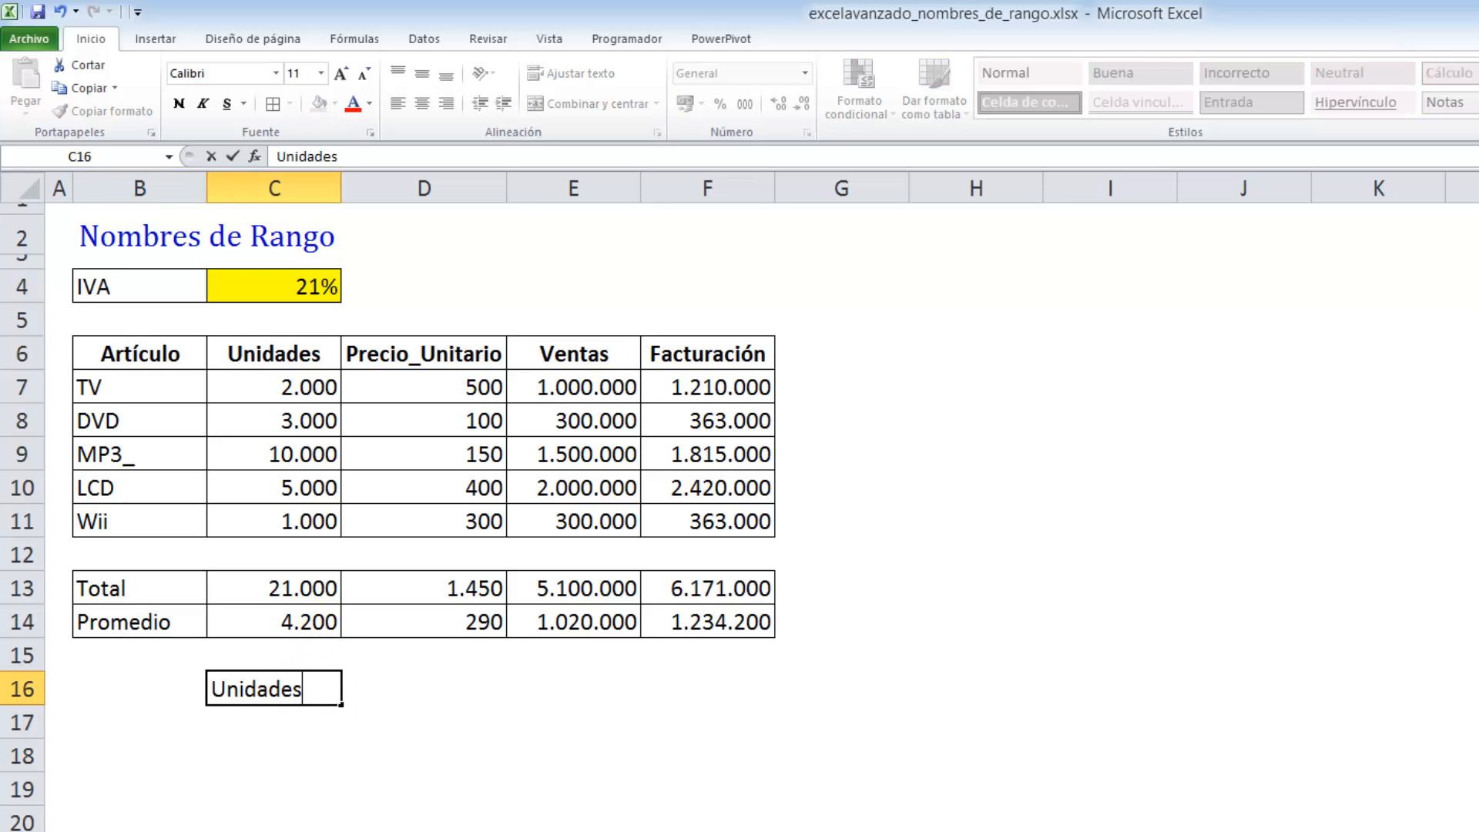
pyautogui.press('Return')
pyautogui.press('Left')
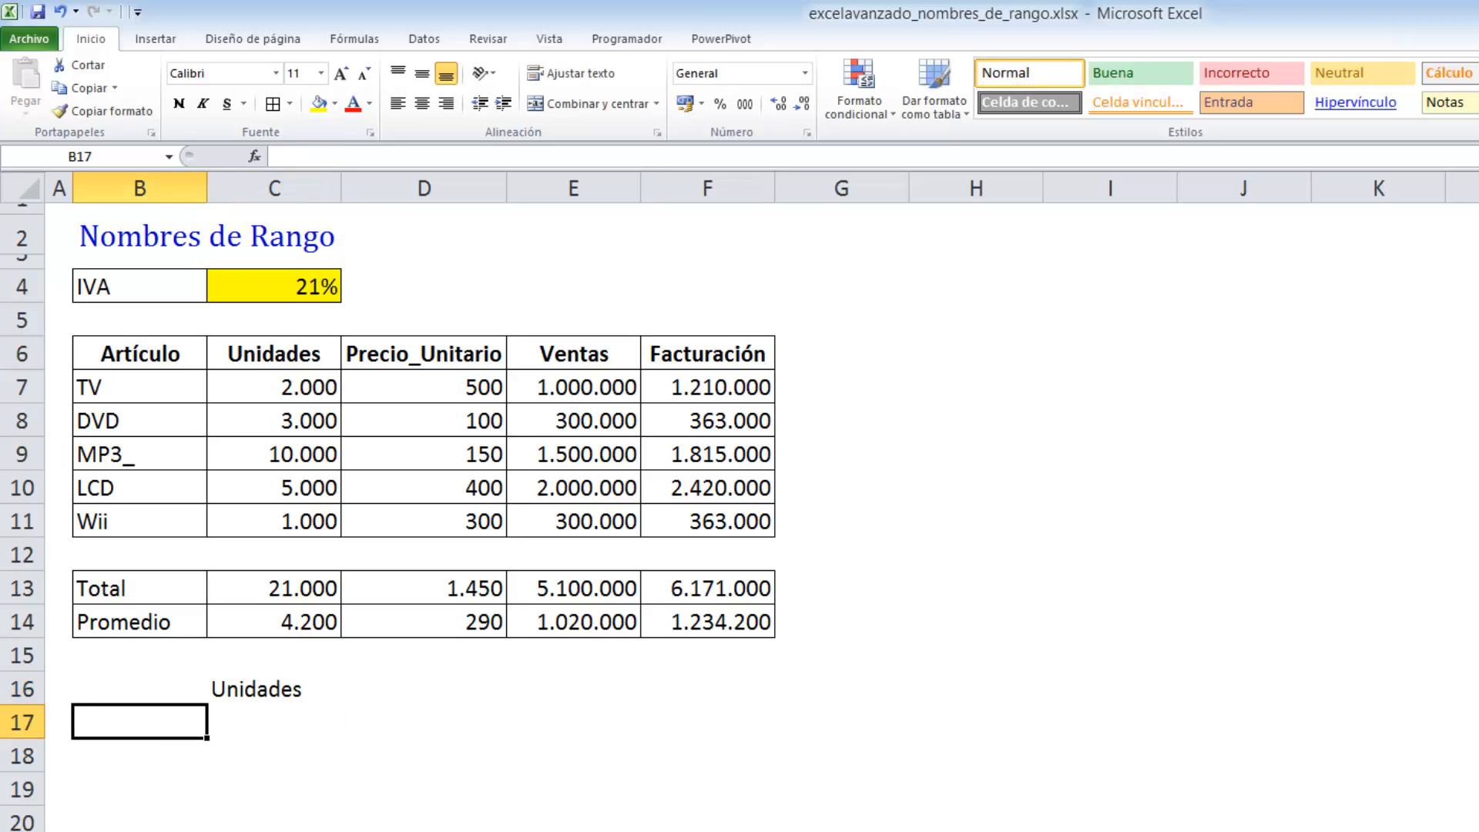
pyautogui.write('TV')
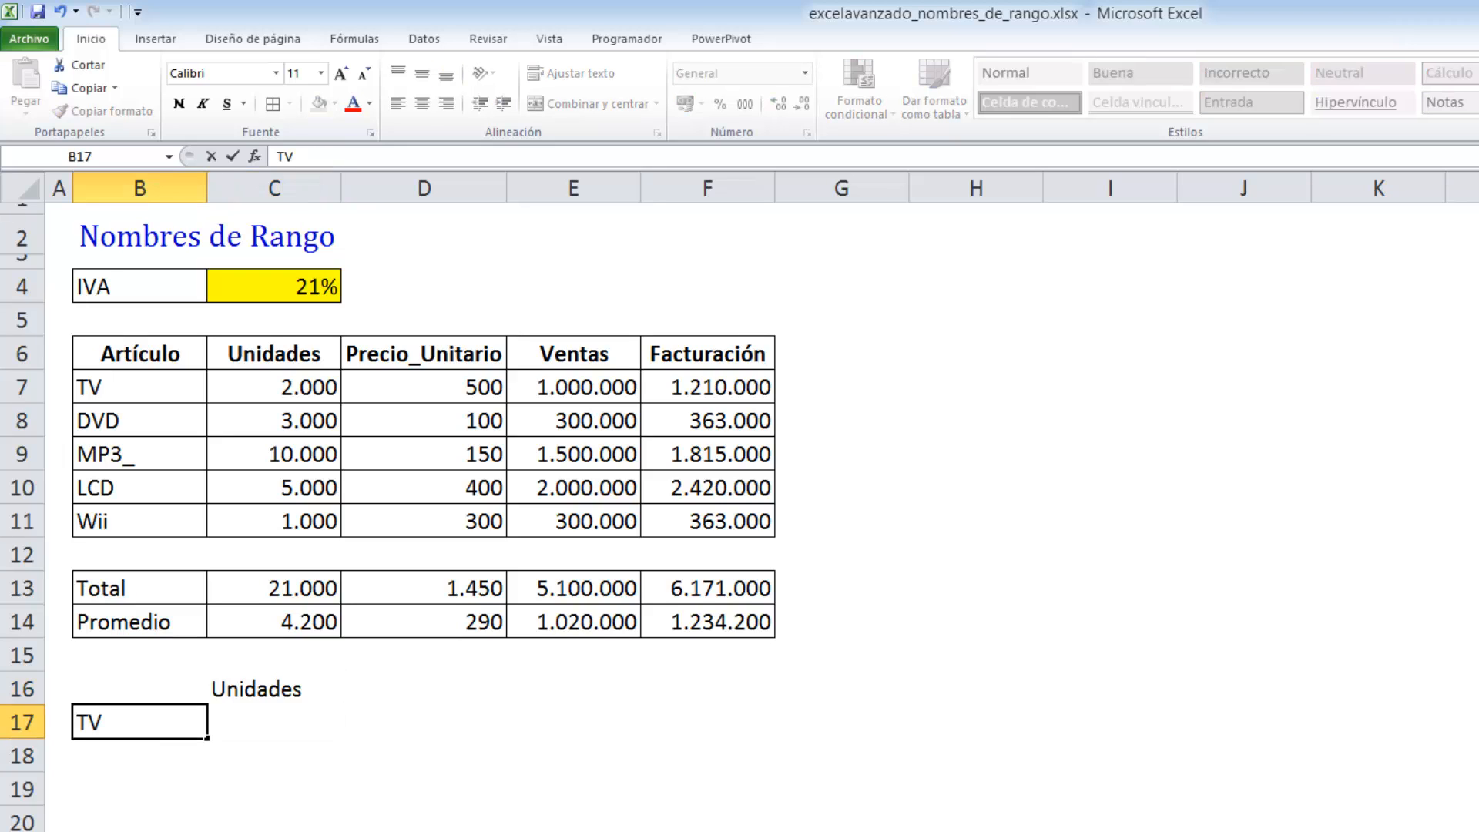
pyautogui.press('Return')
# - Add cell borders to B17:C17 and to the Unidades label in C16
pyautogui.moveTo(147, 722); pyautogui.dragTo(298, 722)
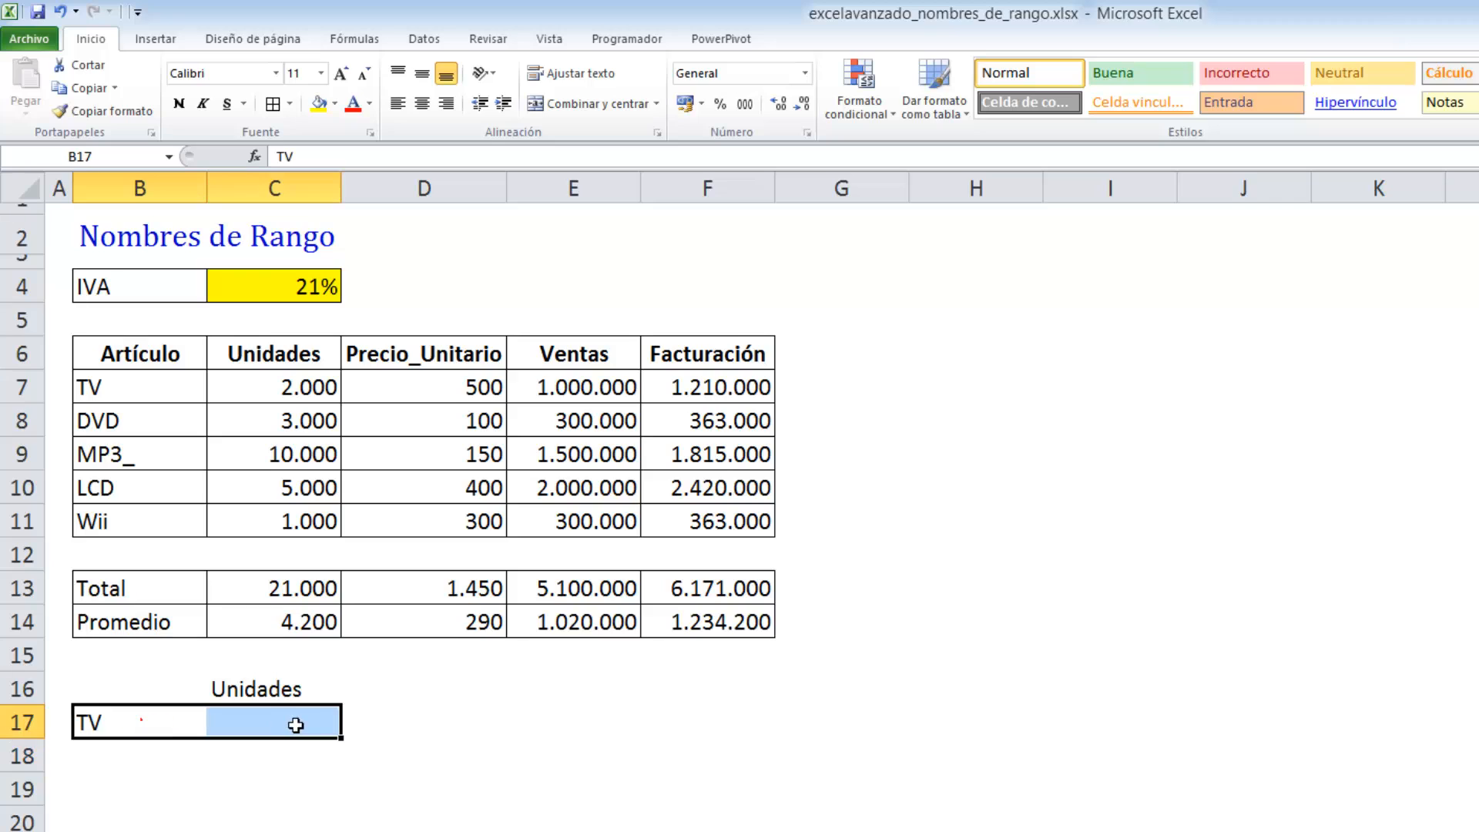
pyautogui.keyDown('ctrl'); pyautogui.click(291, 691); pyautogui.keyUp('ctrl')
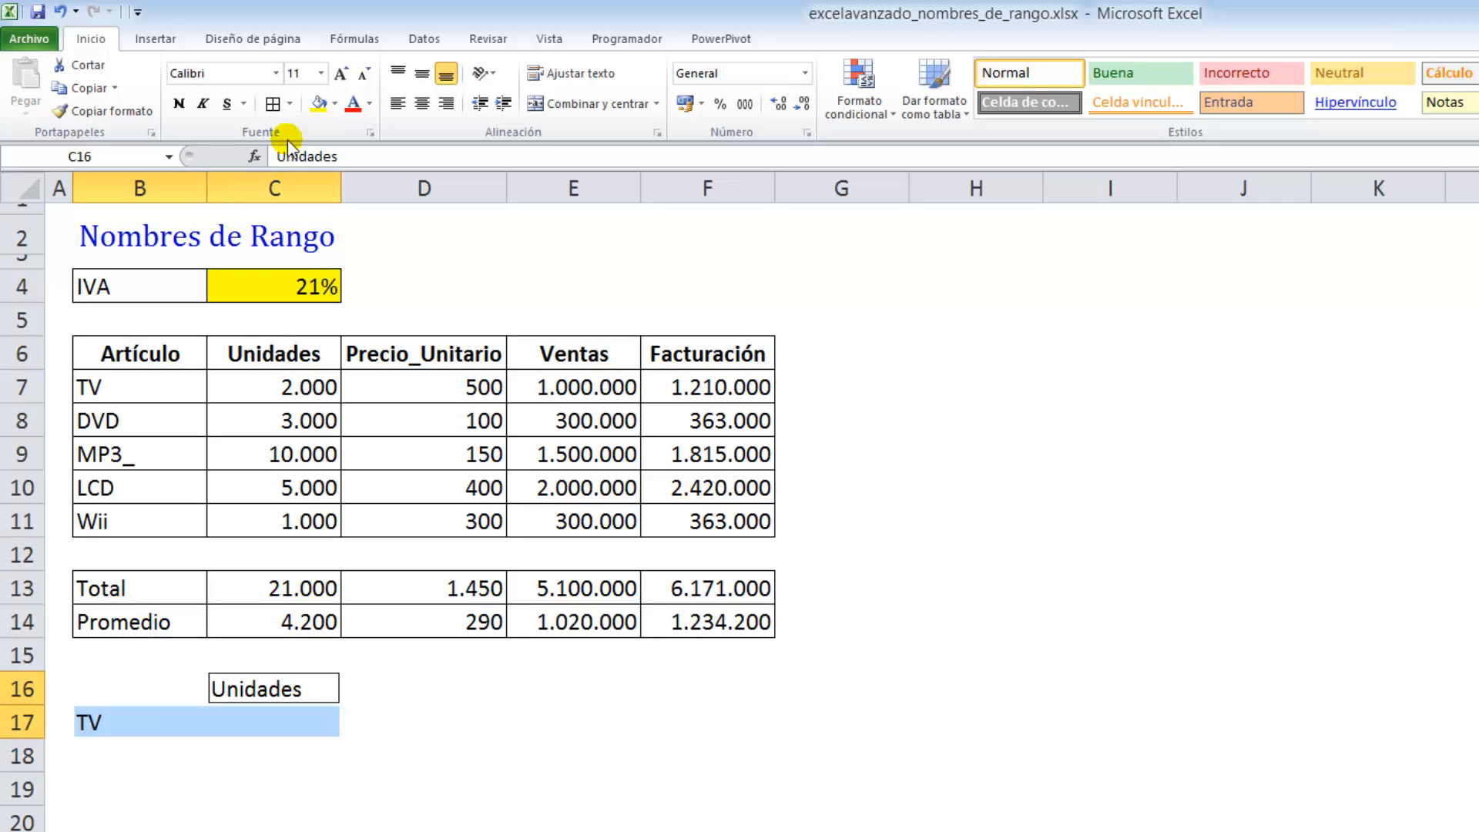
pyautogui.click(273, 103)
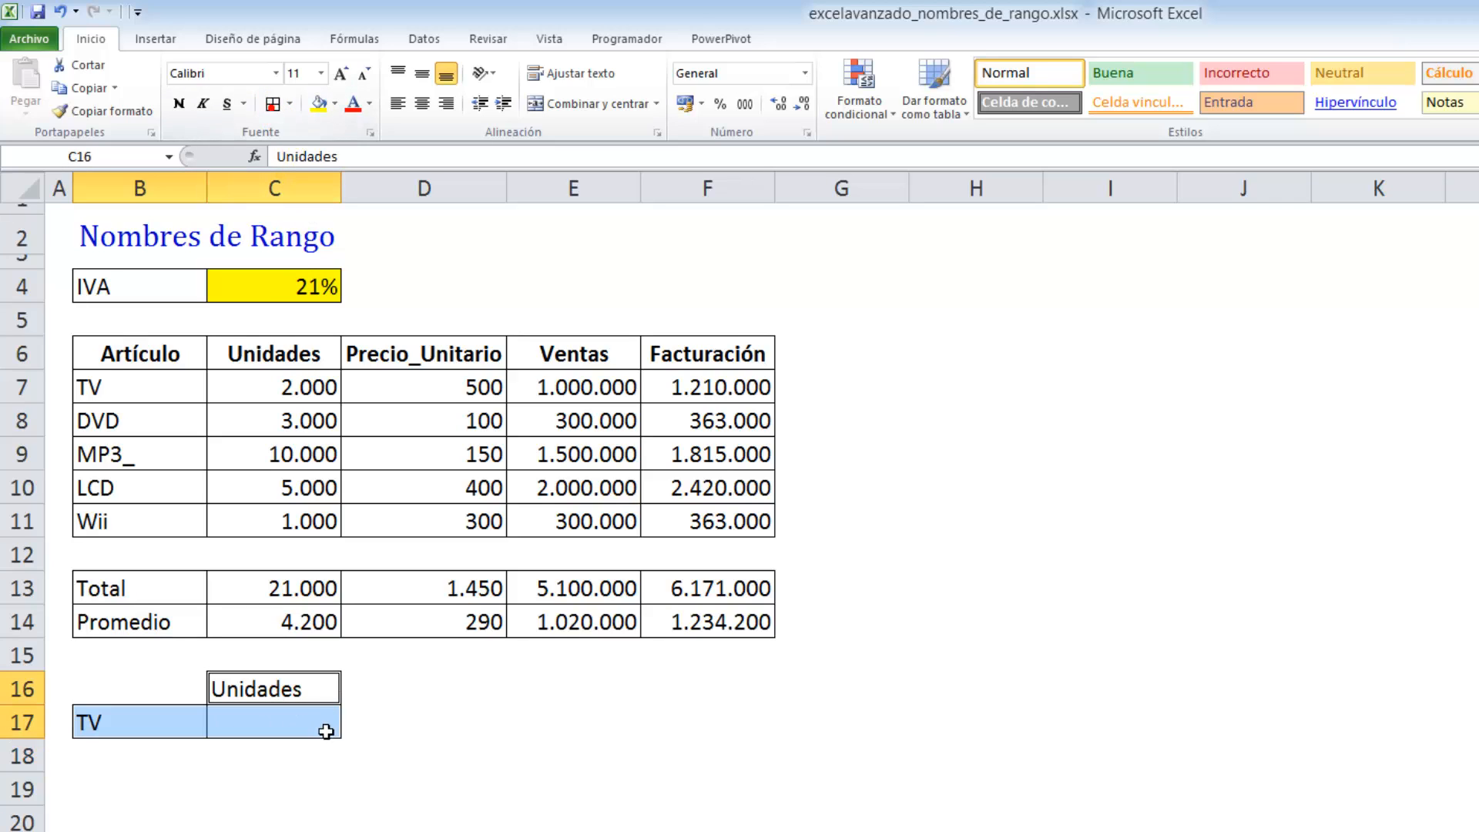
# - Make the Unidades label in C16 and the TV label in B17 bold and centered
pyautogui.click(303, 691)
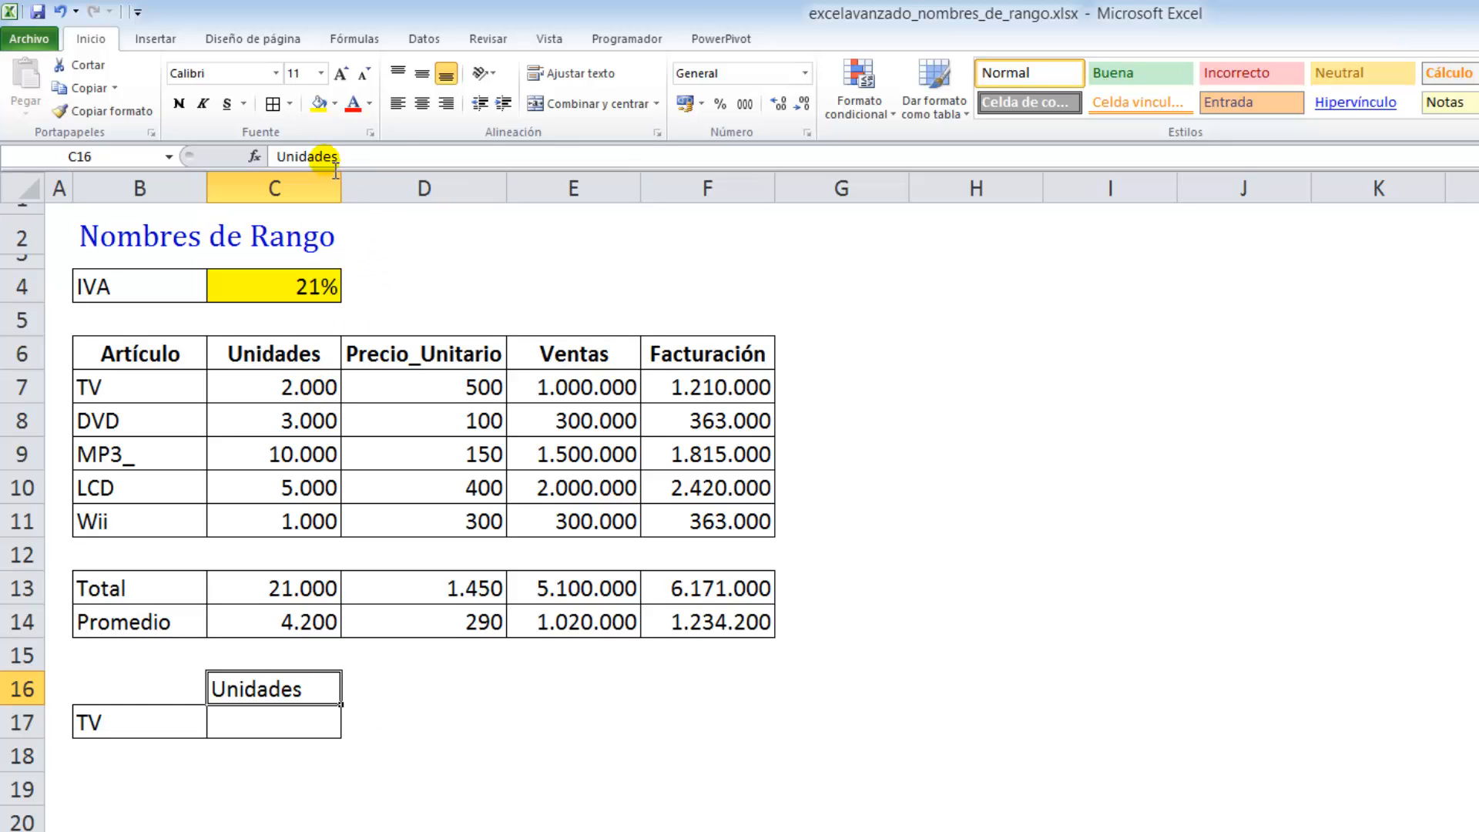
pyautogui.click(178, 103)
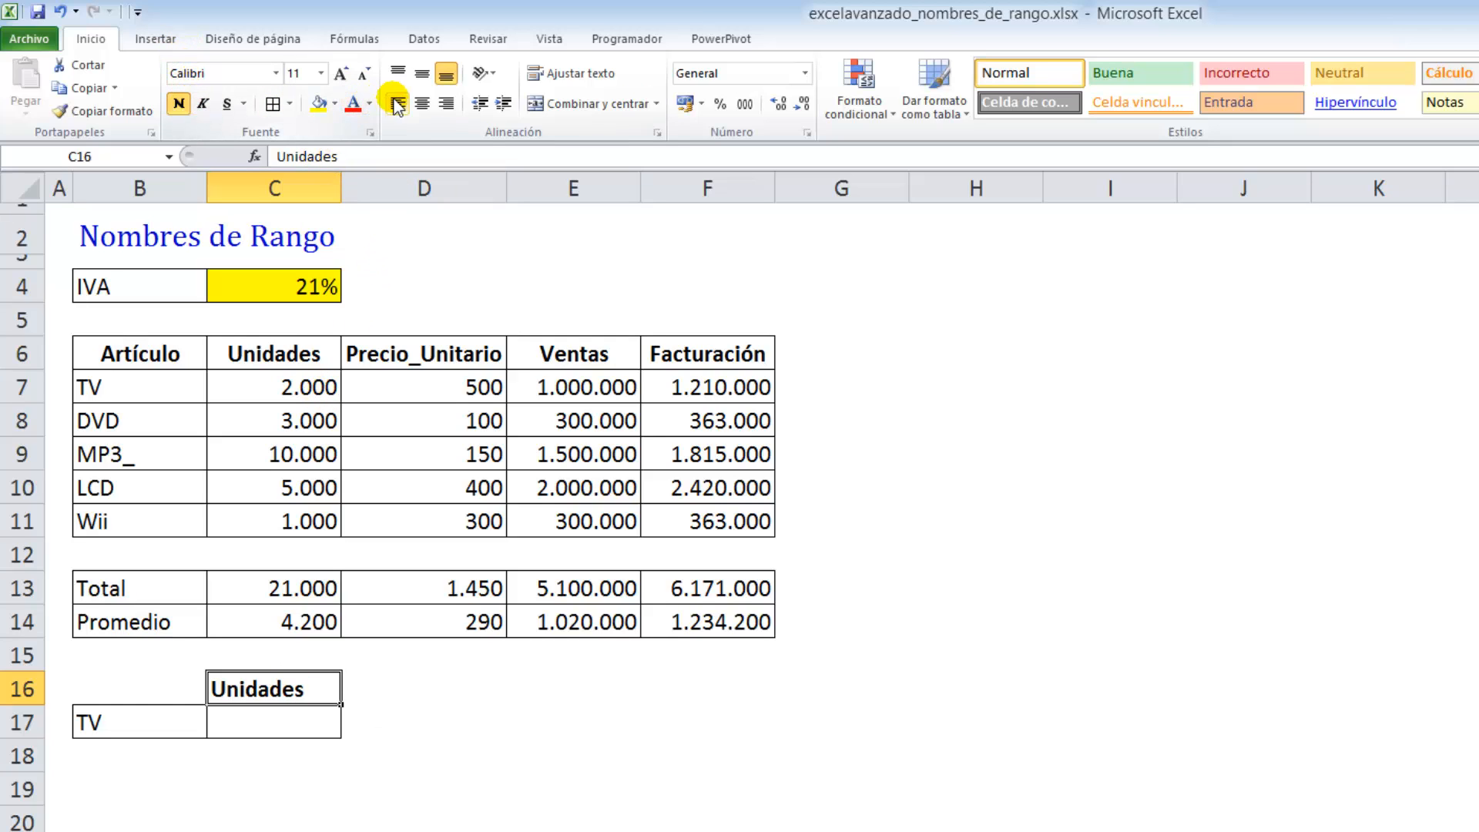
pyautogui.click(422, 103)
pyautogui.click(117, 725)
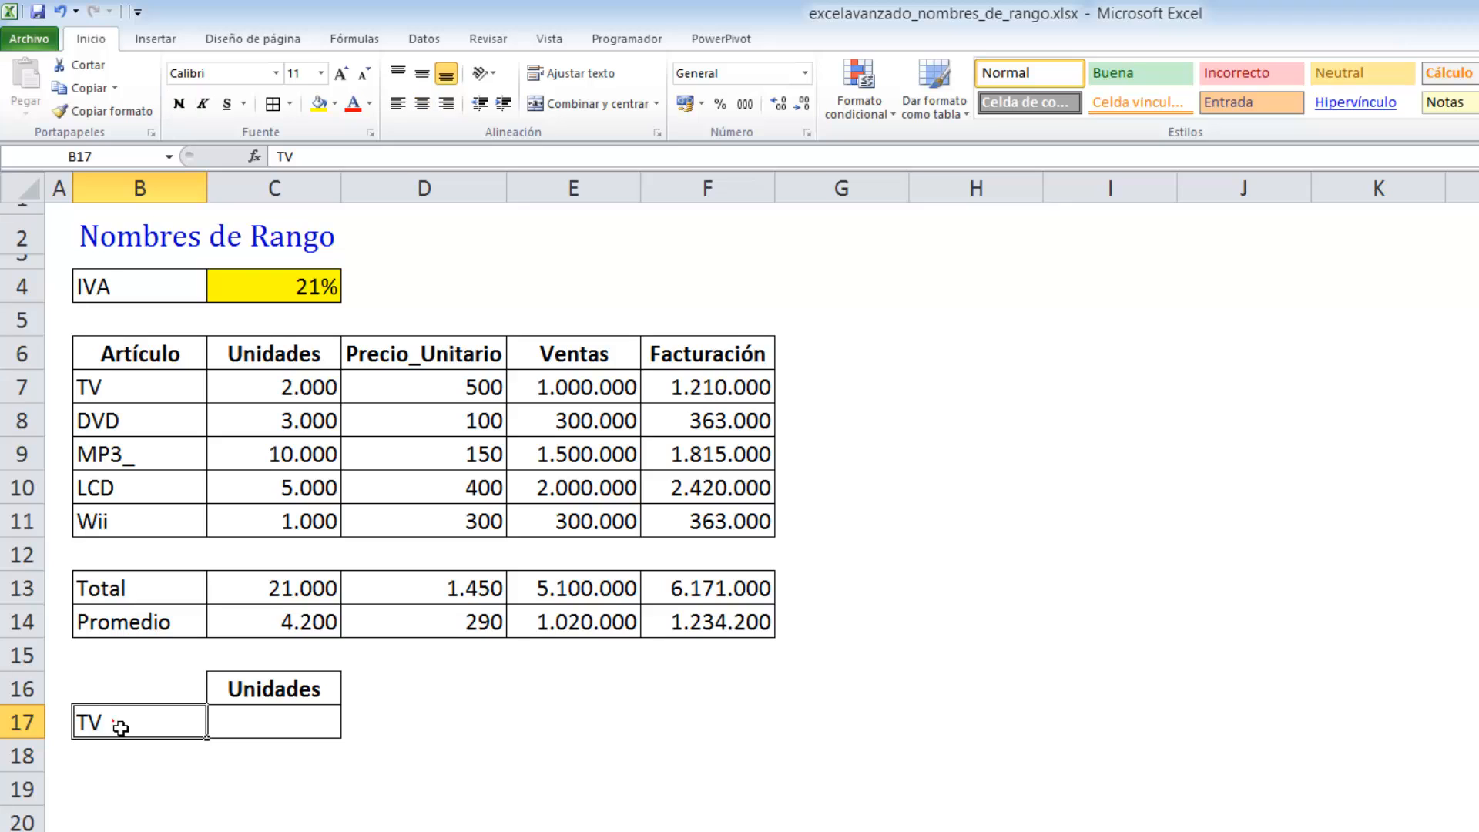
pyautogui.click(179, 103)
pyautogui.click(428, 108)
# - Enter the intersection formula =Unidades TV in C17 of the lookup table
pyautogui.click(318, 724)
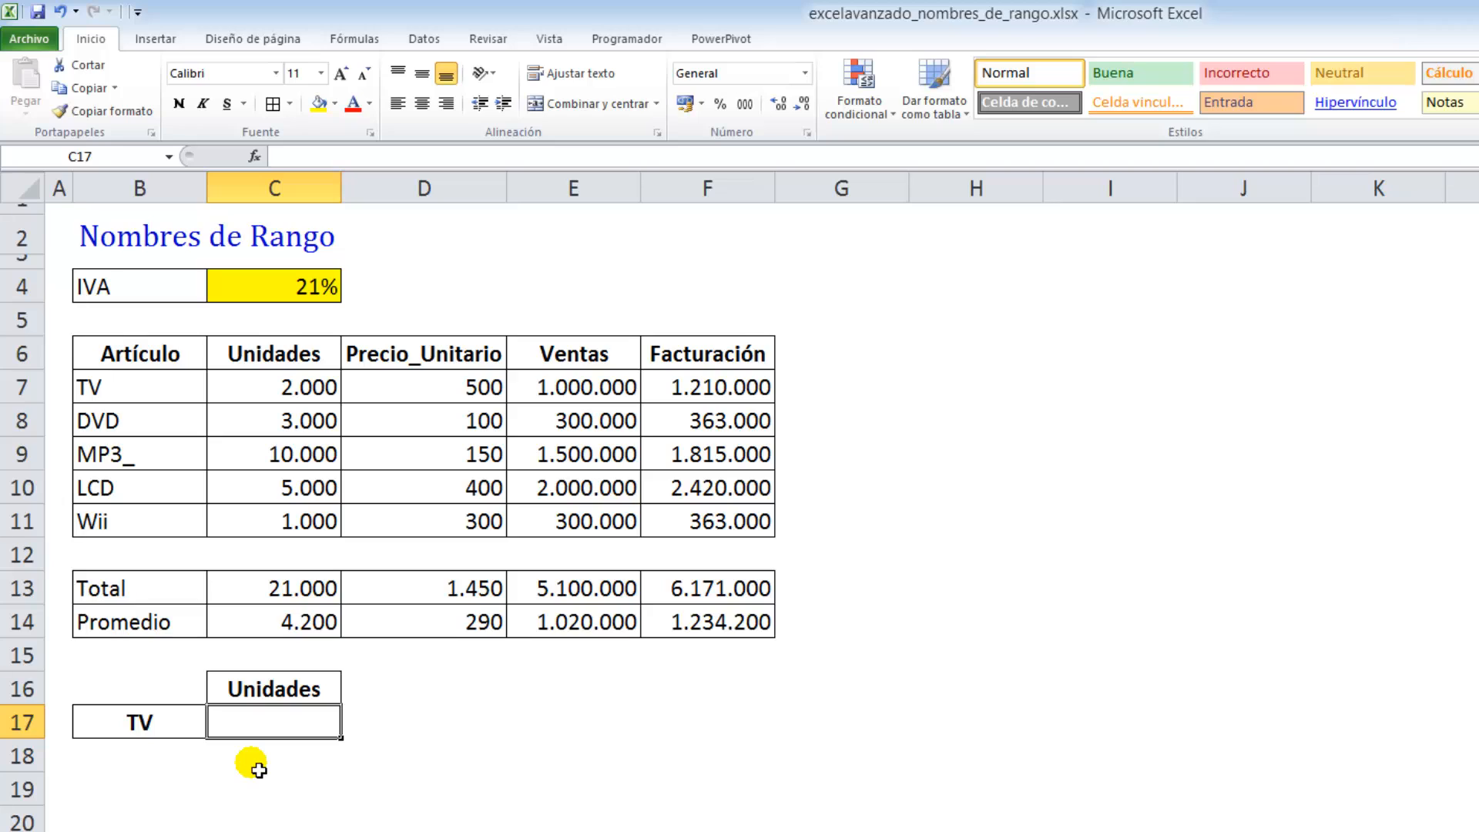
pyautogui.write('=')
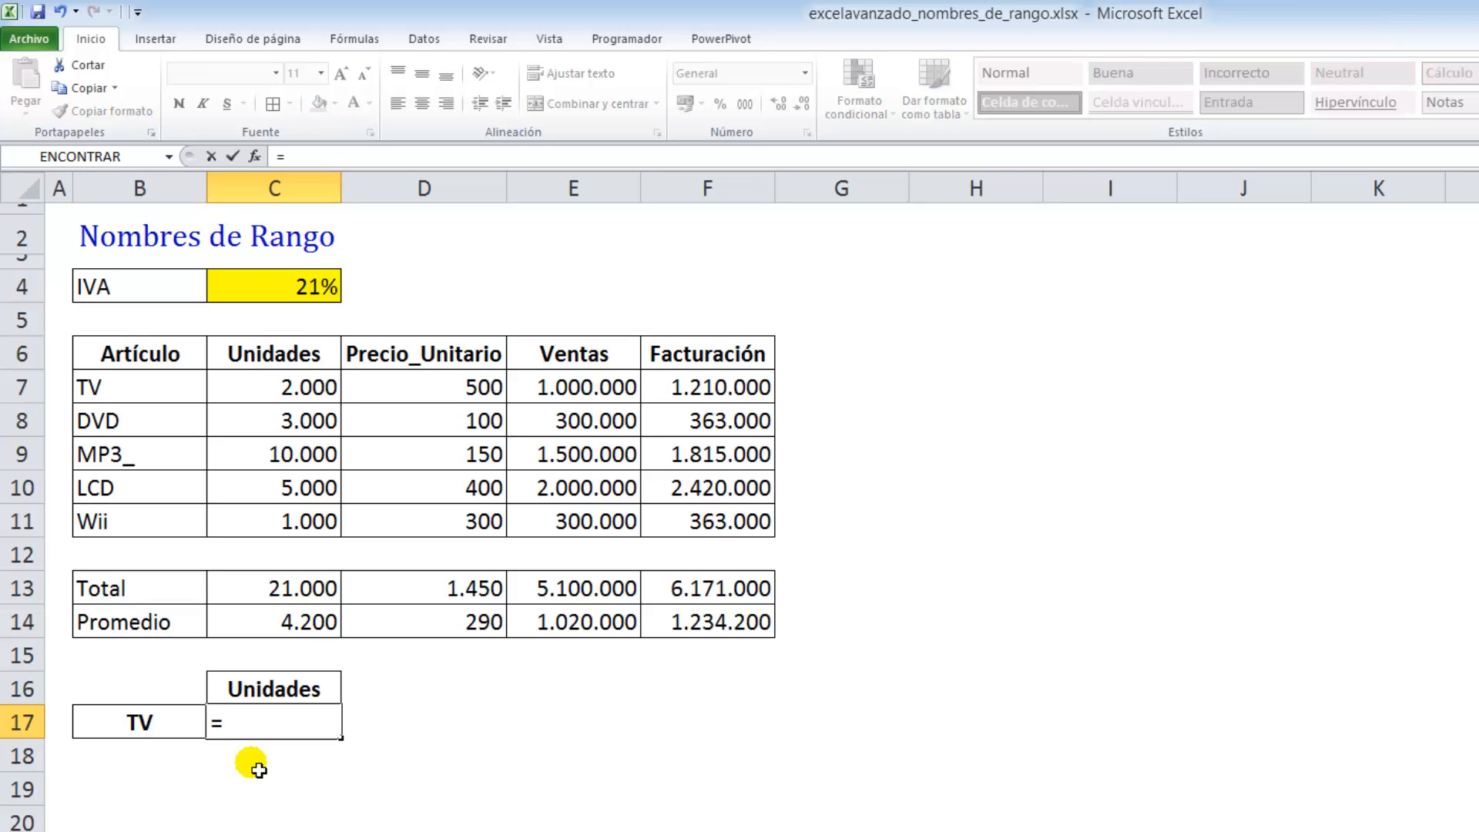
pyautogui.write('Uni')
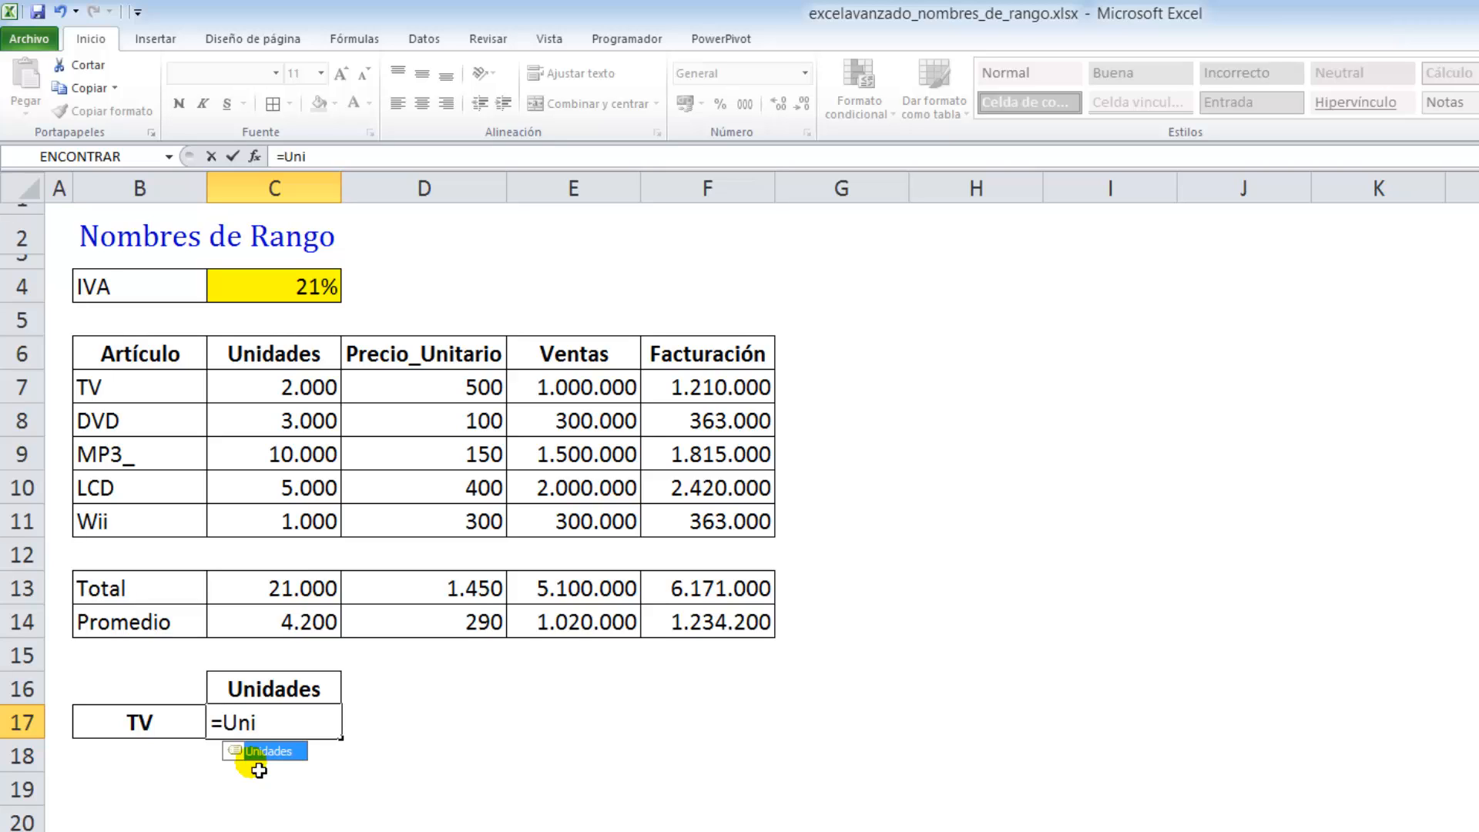
pyautogui.press('Tab')
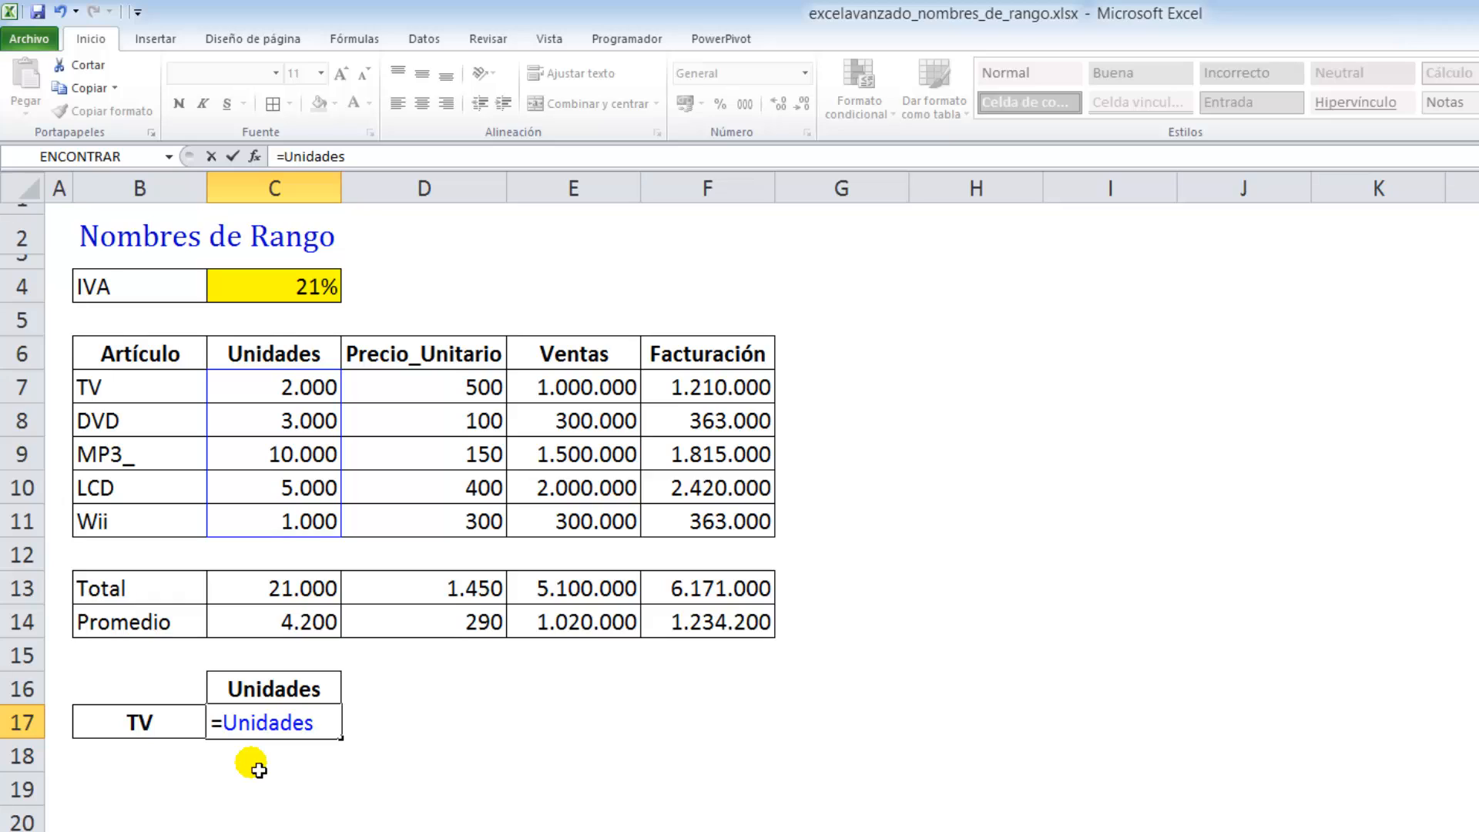
pyautogui.write('TV')
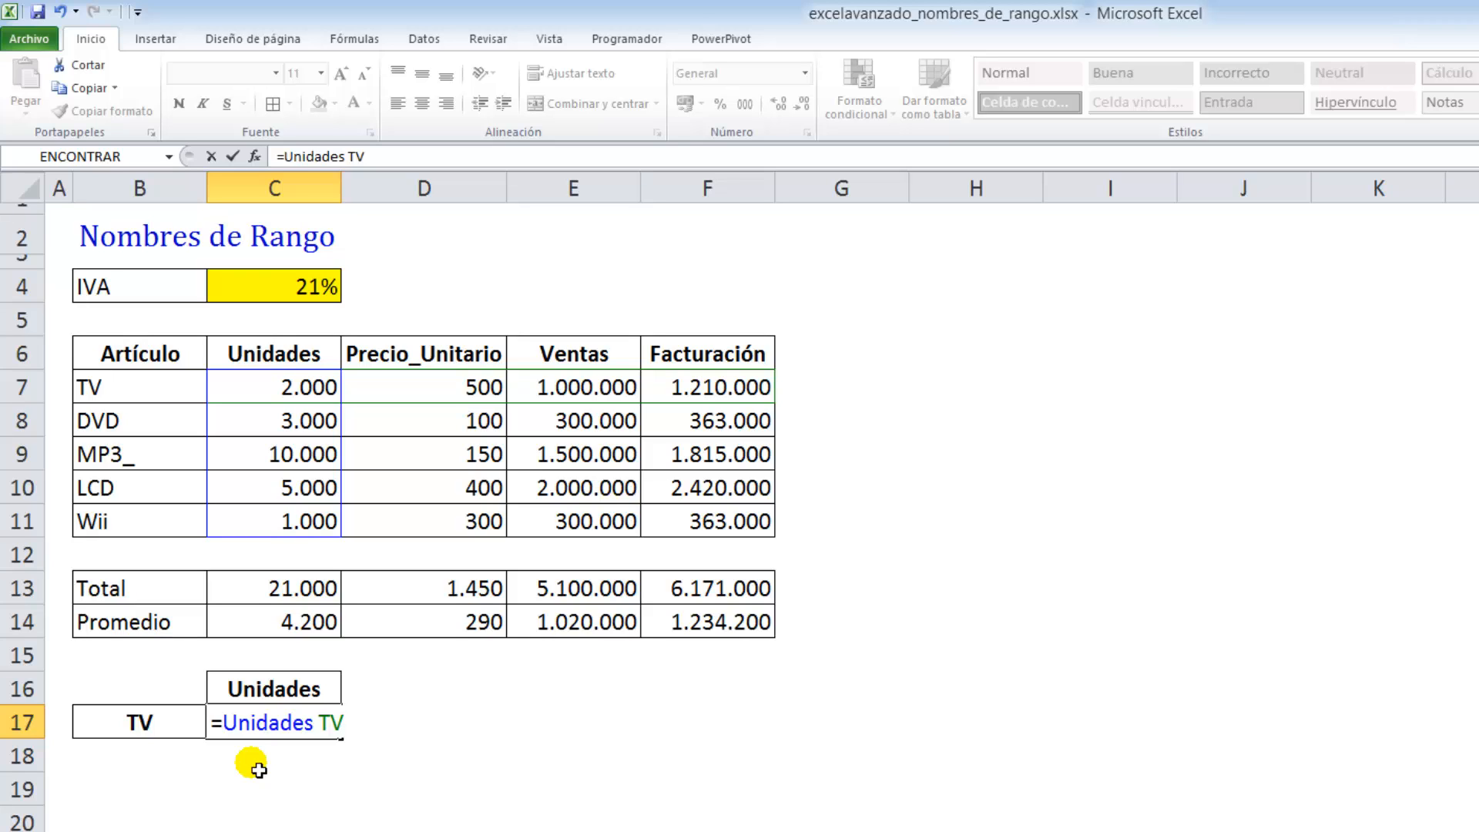
pyautogui.press('Return')
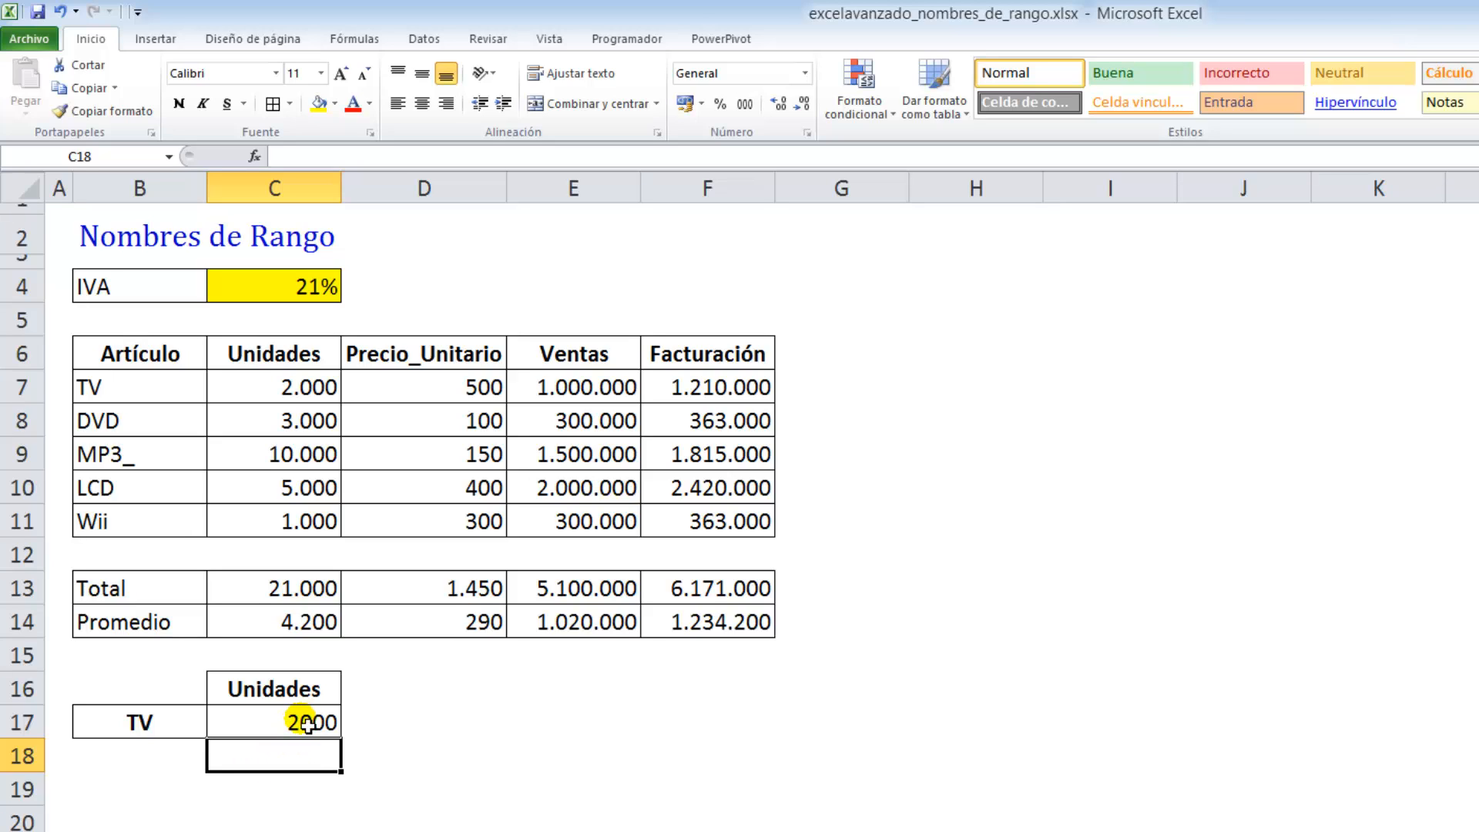
# - Copy the cell formatting of the TV units value in C7 to the lookup result in C17
pyautogui.click(286, 389)
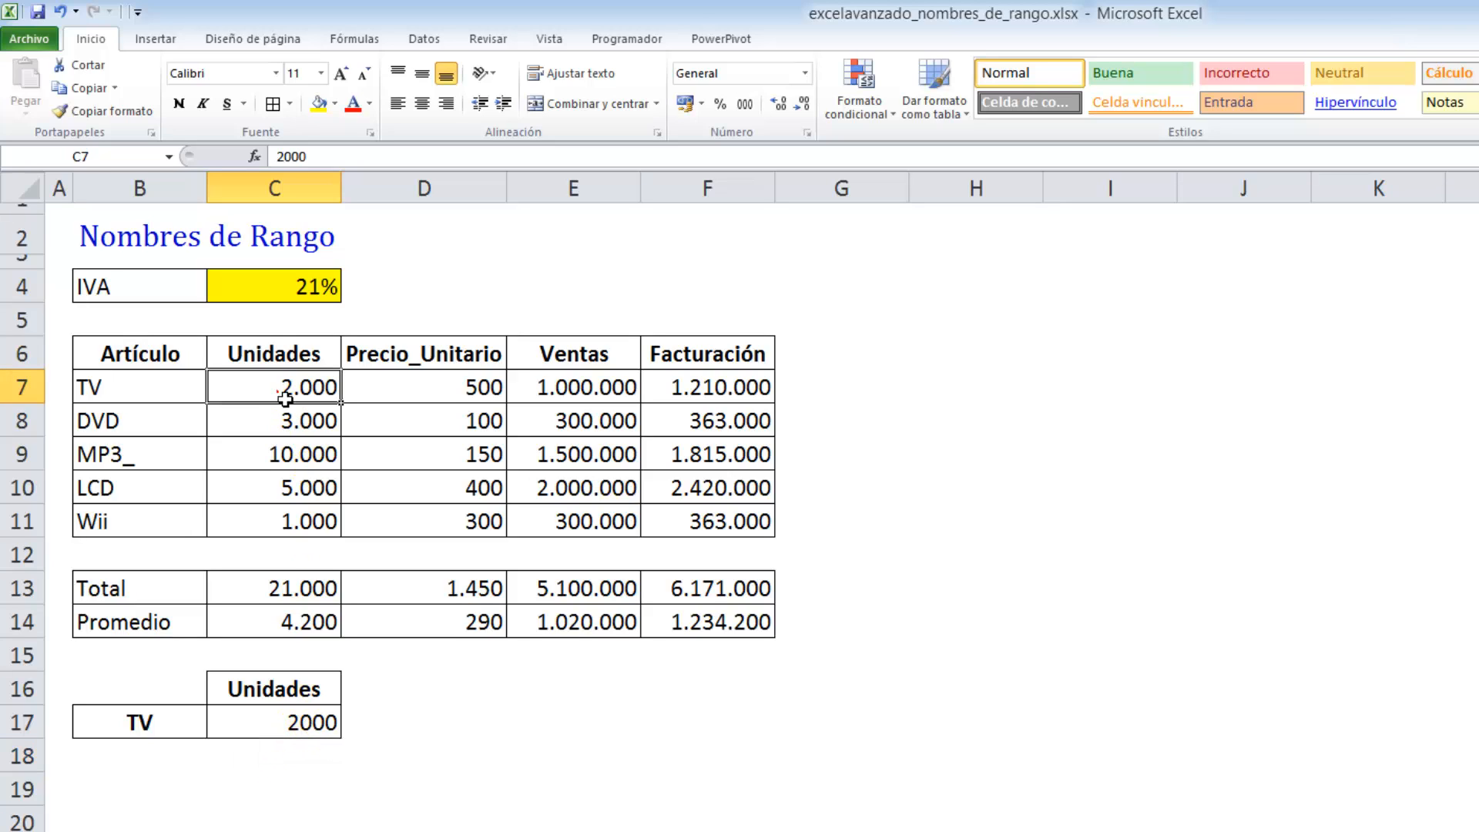
pyautogui.click(106, 112)
pyautogui.click(316, 722)
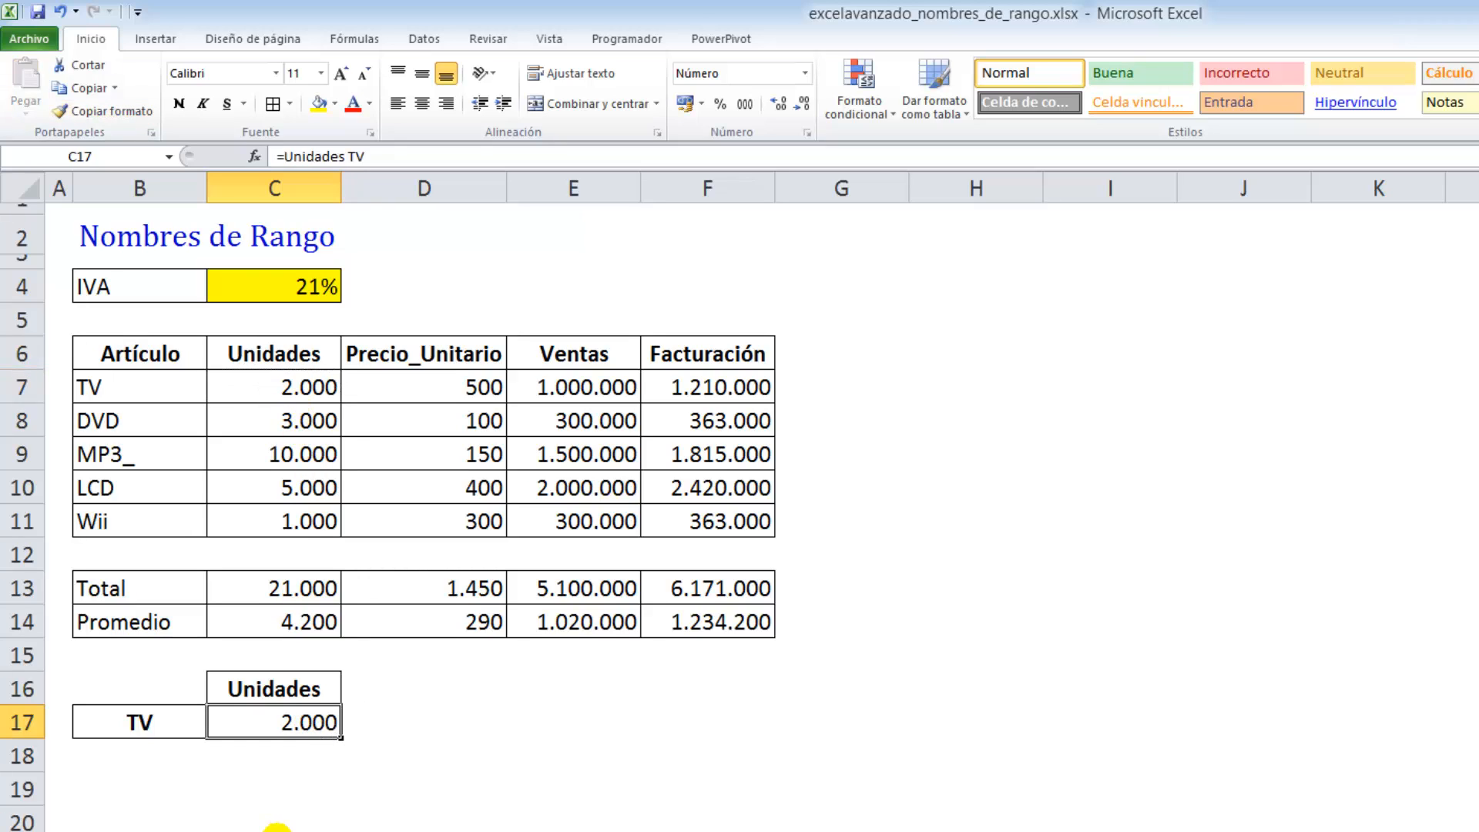
# - Change the article label in B17 to LCD
pyautogui.click(158, 723)
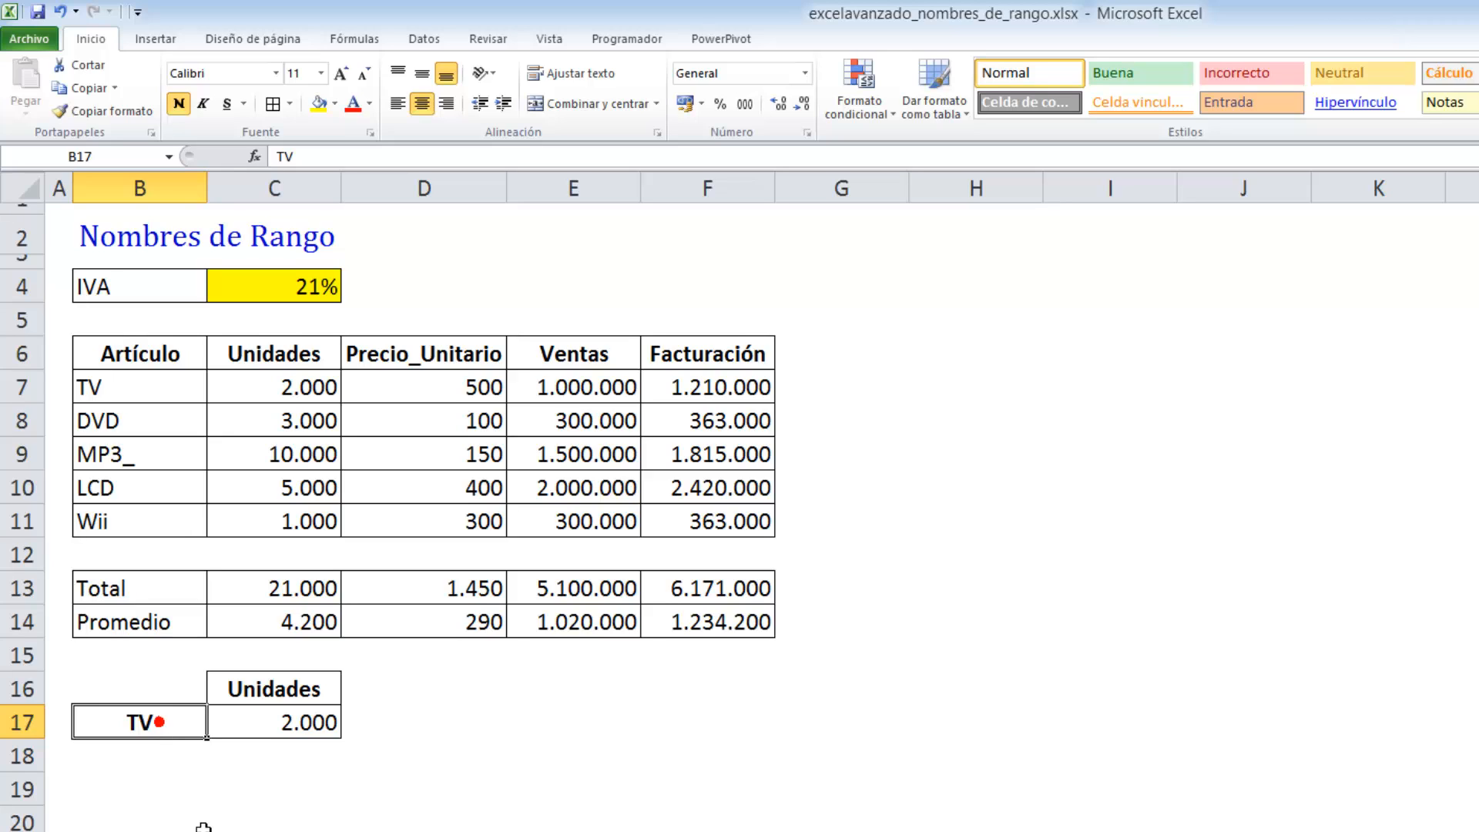
pyautogui.write('LCD')
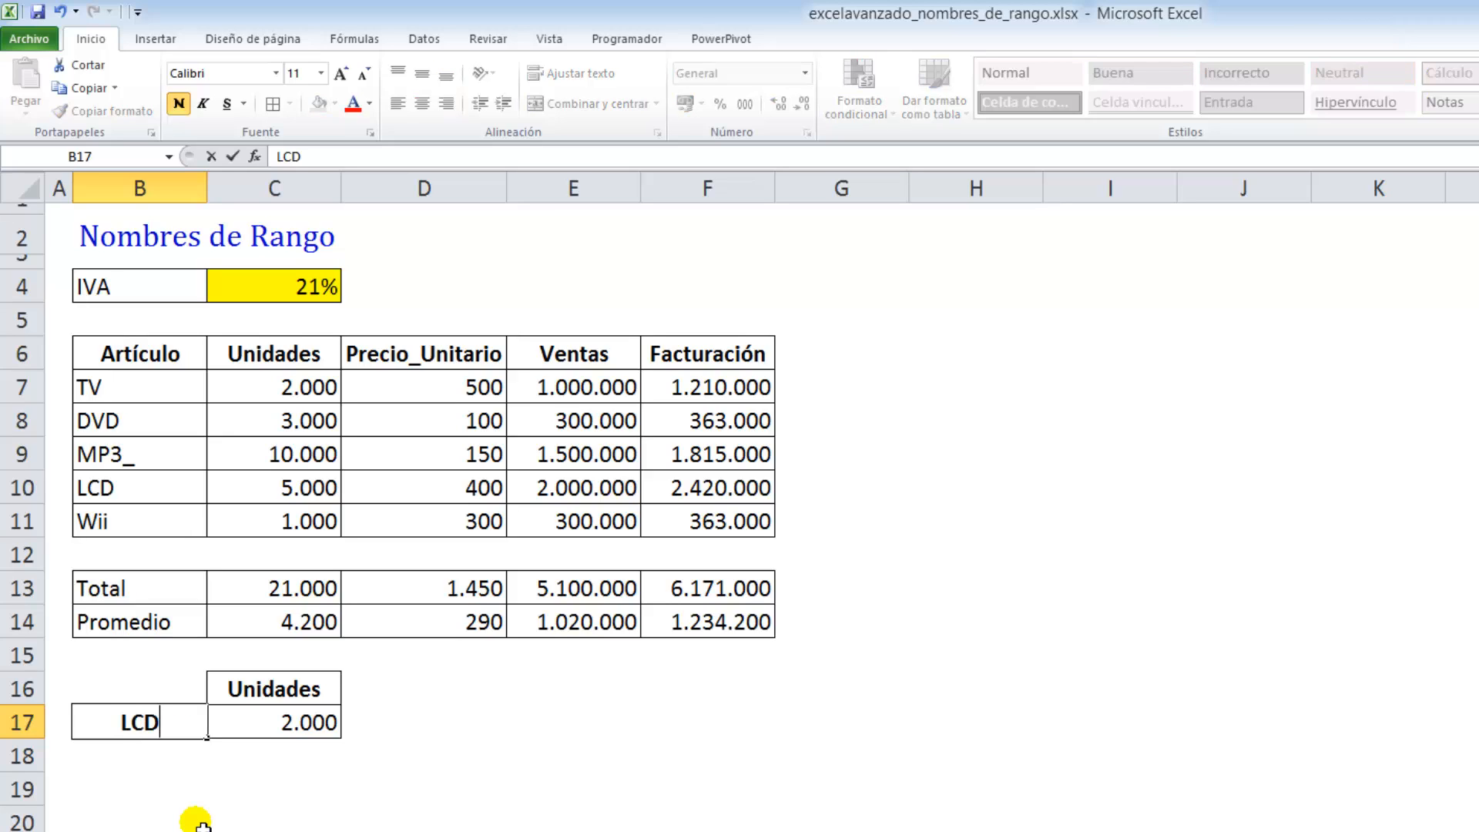
pyautogui.press('Return')
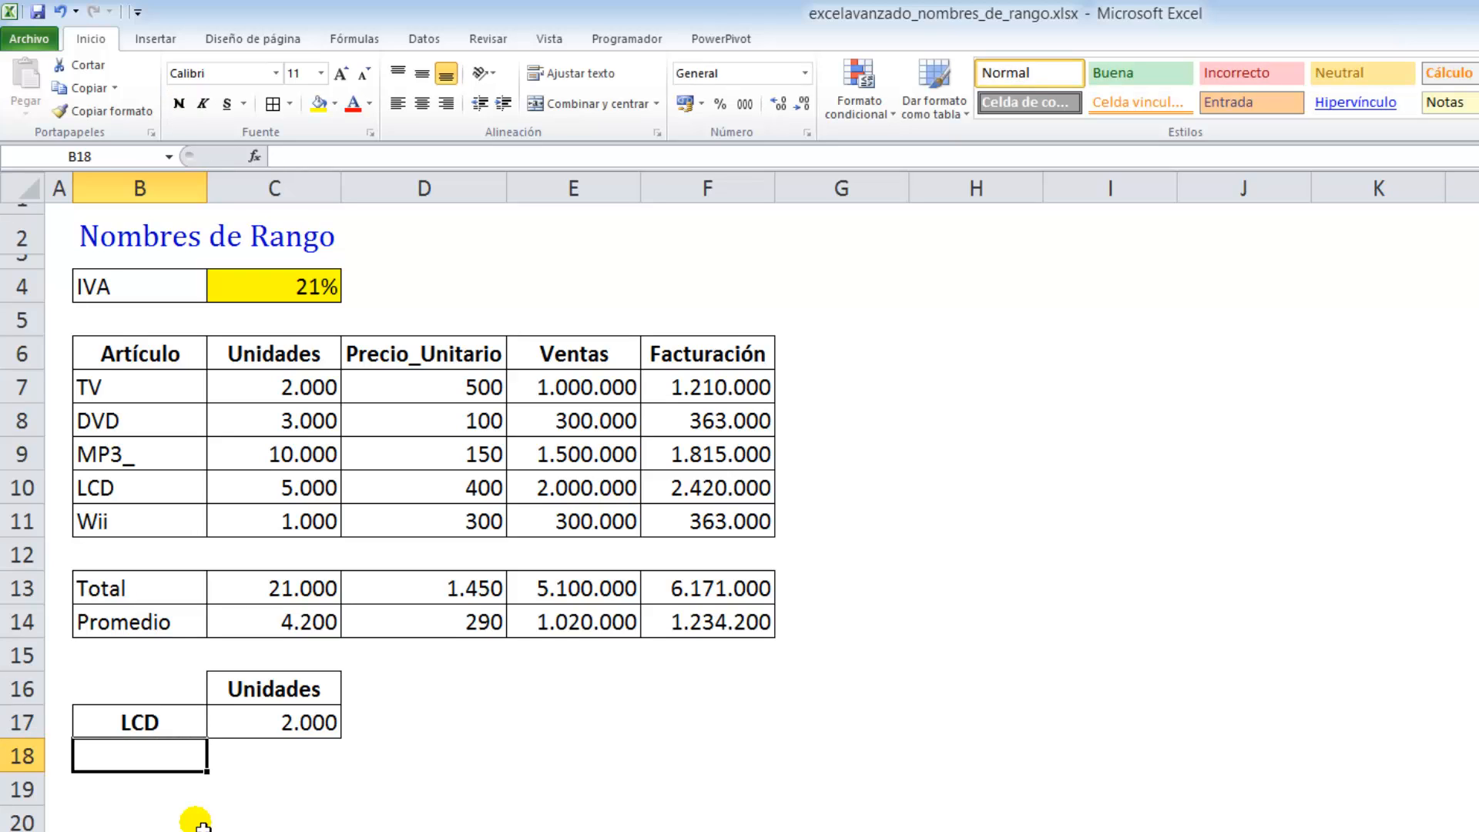
# - Replace the Unidades name in the C17 formula with INDIRECTO(C16), keeping the space before TV
pyautogui.press('Up')
pyautogui.press('Right')
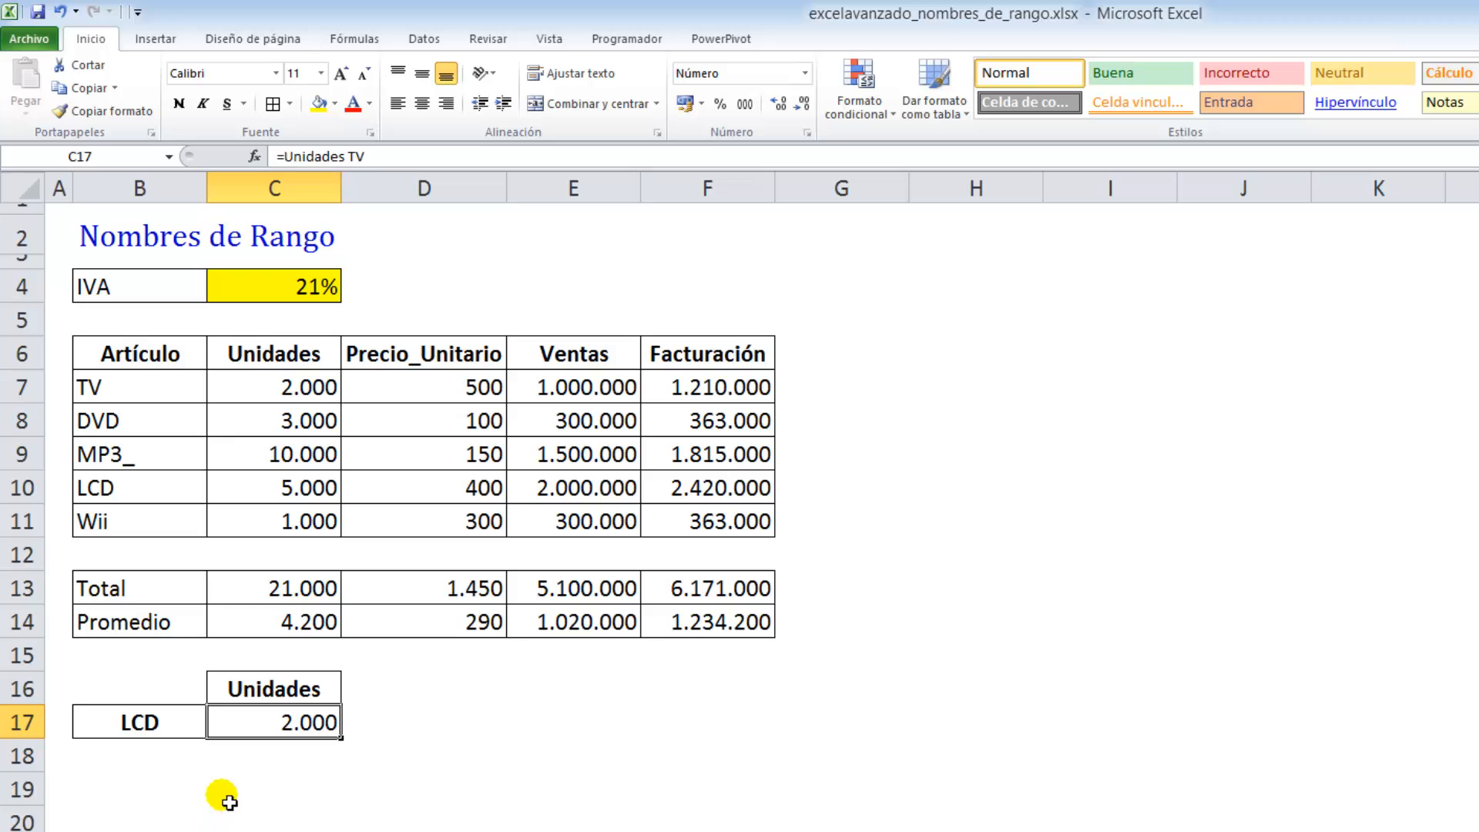
pyautogui.doubleClick(252, 724)
pyautogui.click(342, 725)
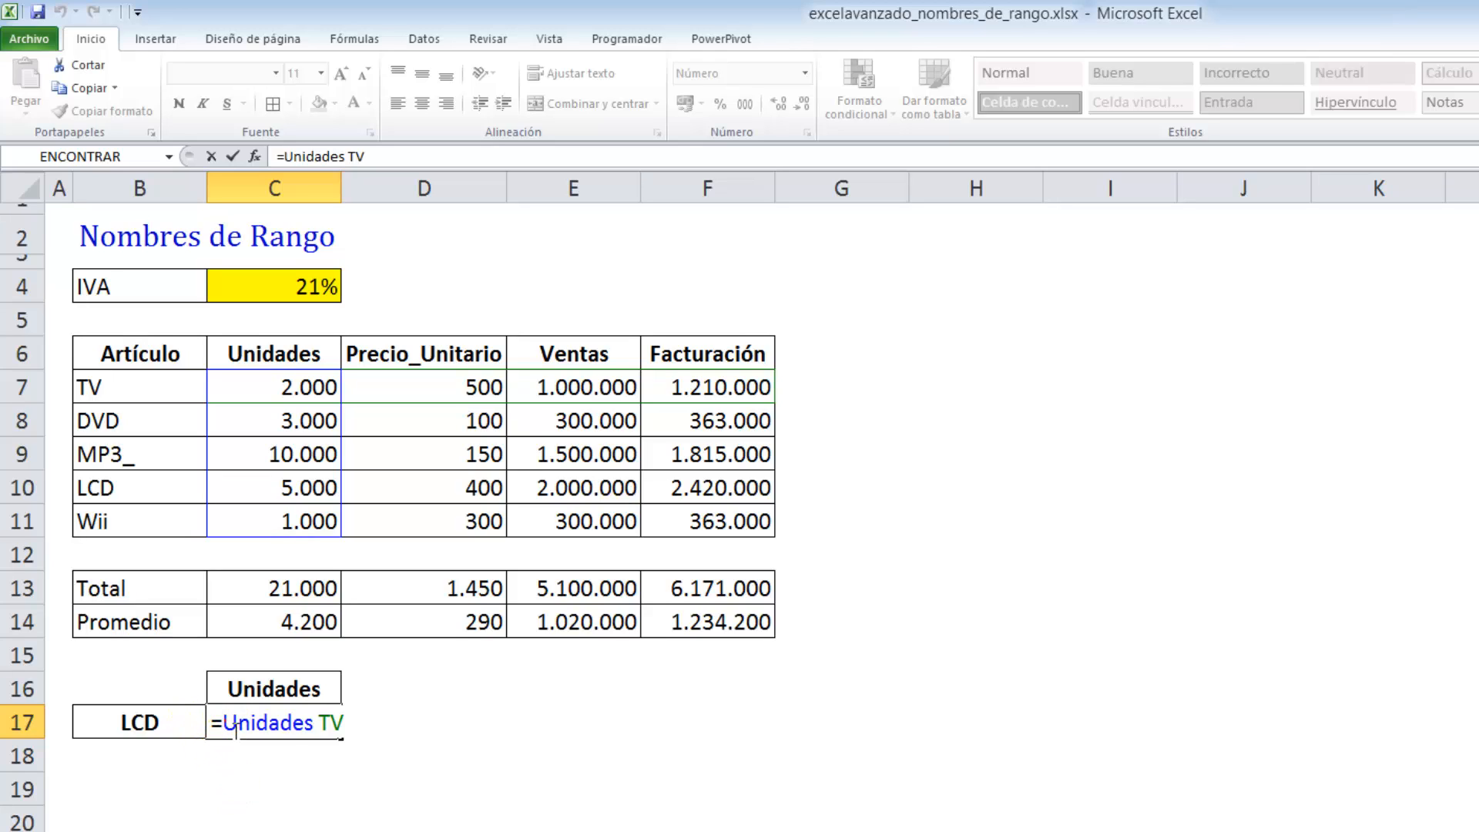
pyautogui.moveTo(223, 724); pyautogui.dragTo(315, 749)
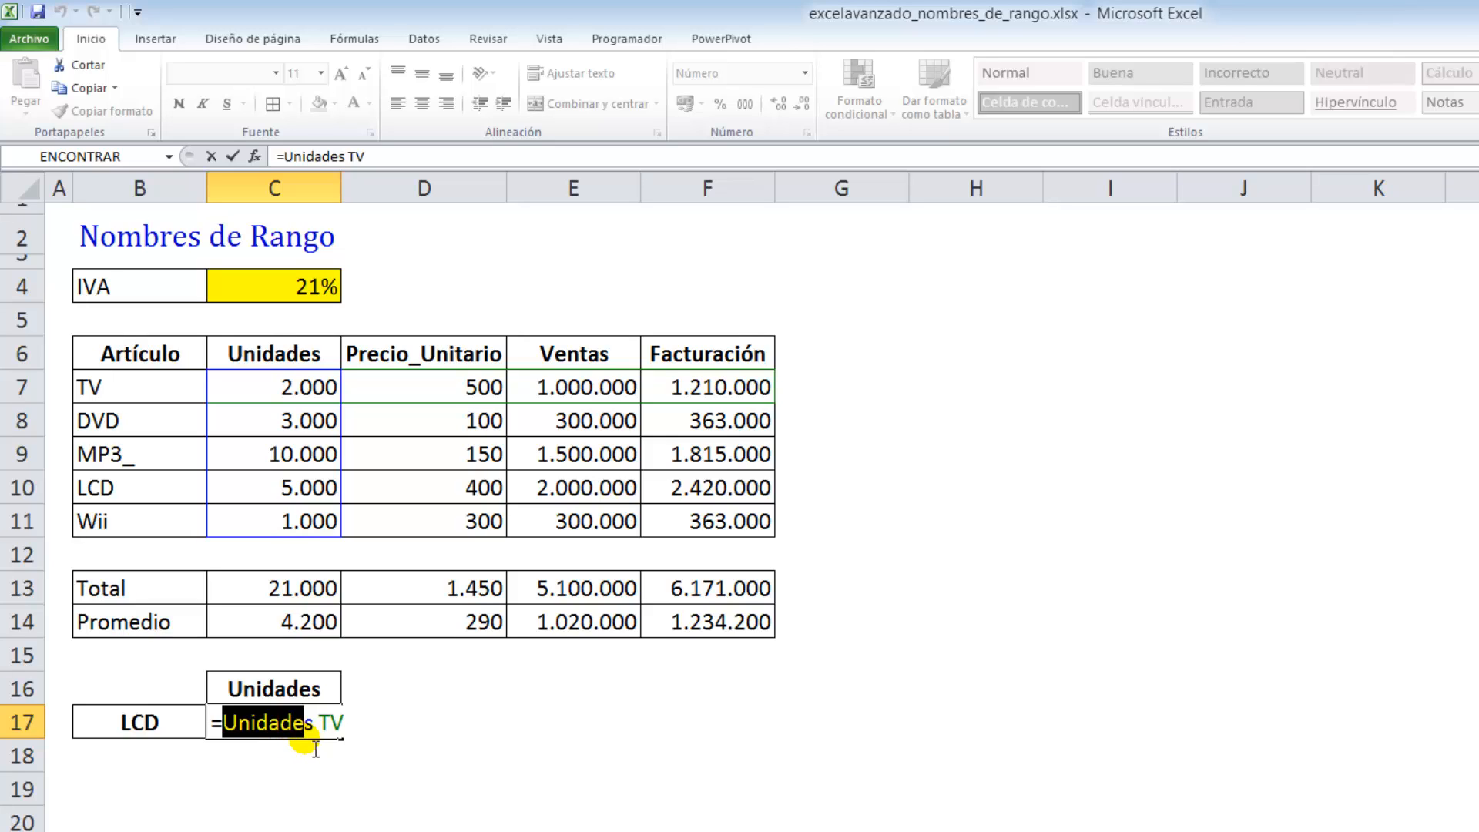
pyautogui.press('BackSpace')
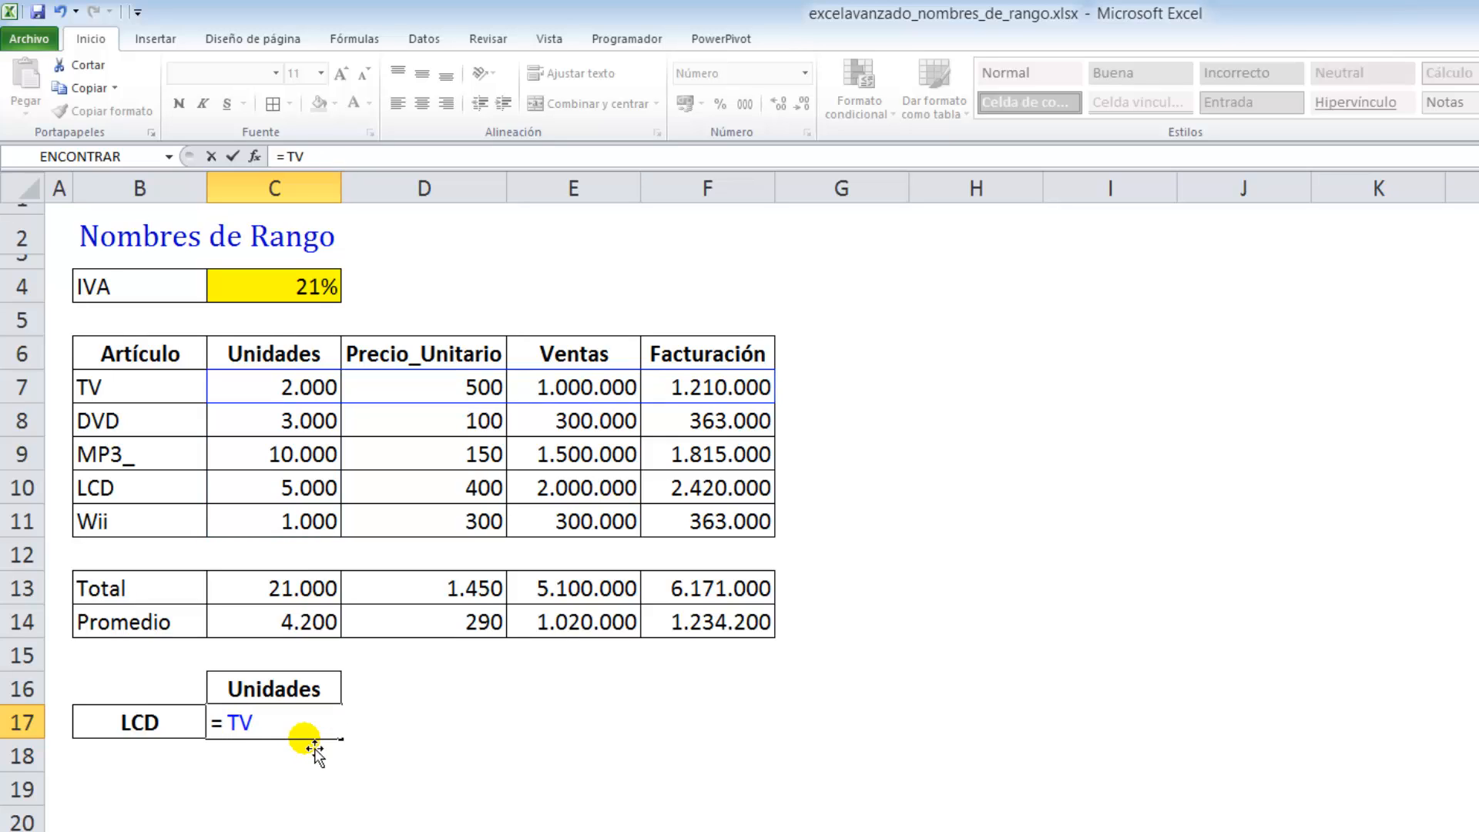
pyautogui.write('Ind')
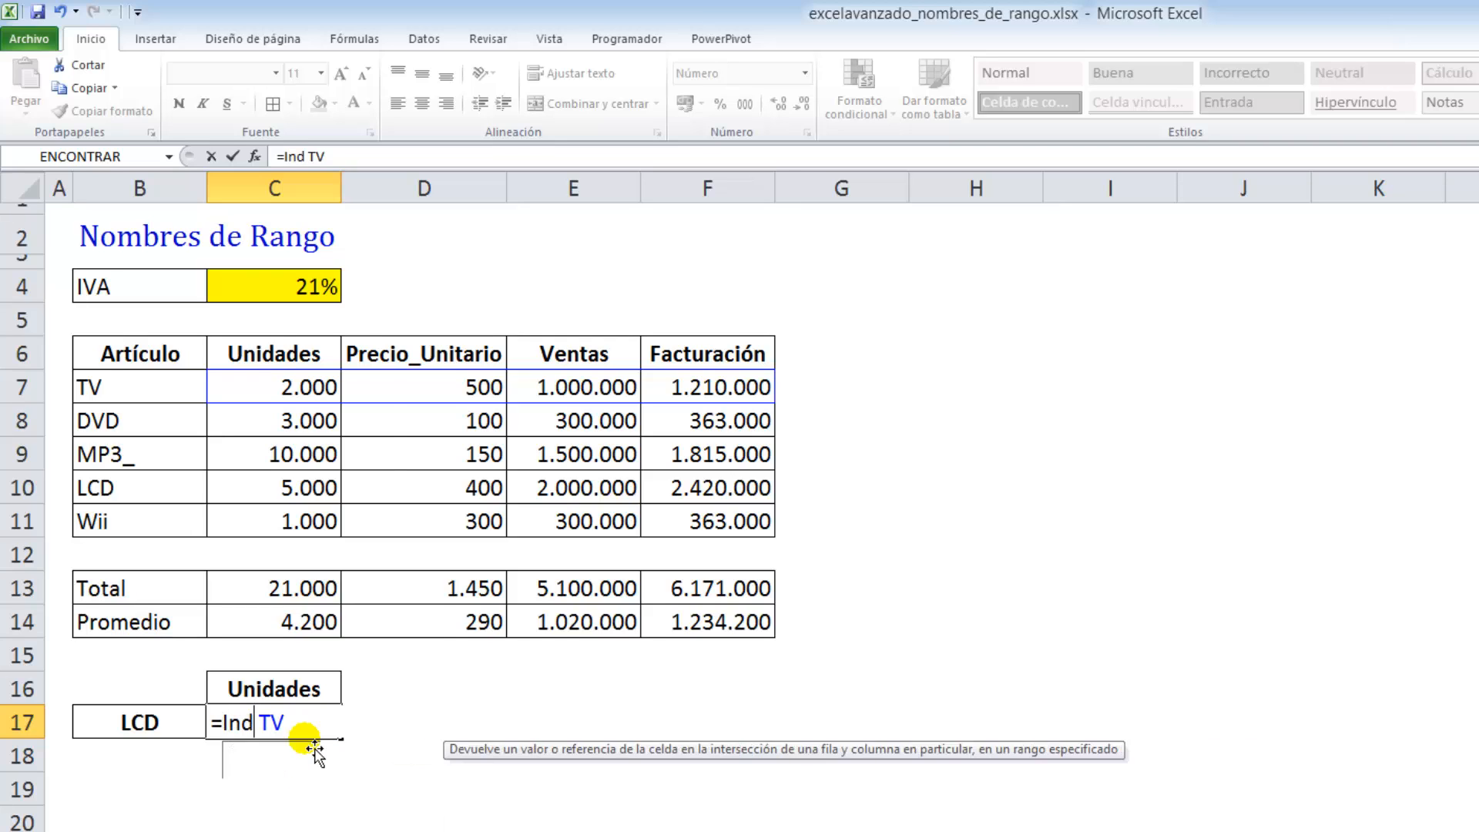
pyautogui.write('irecto')
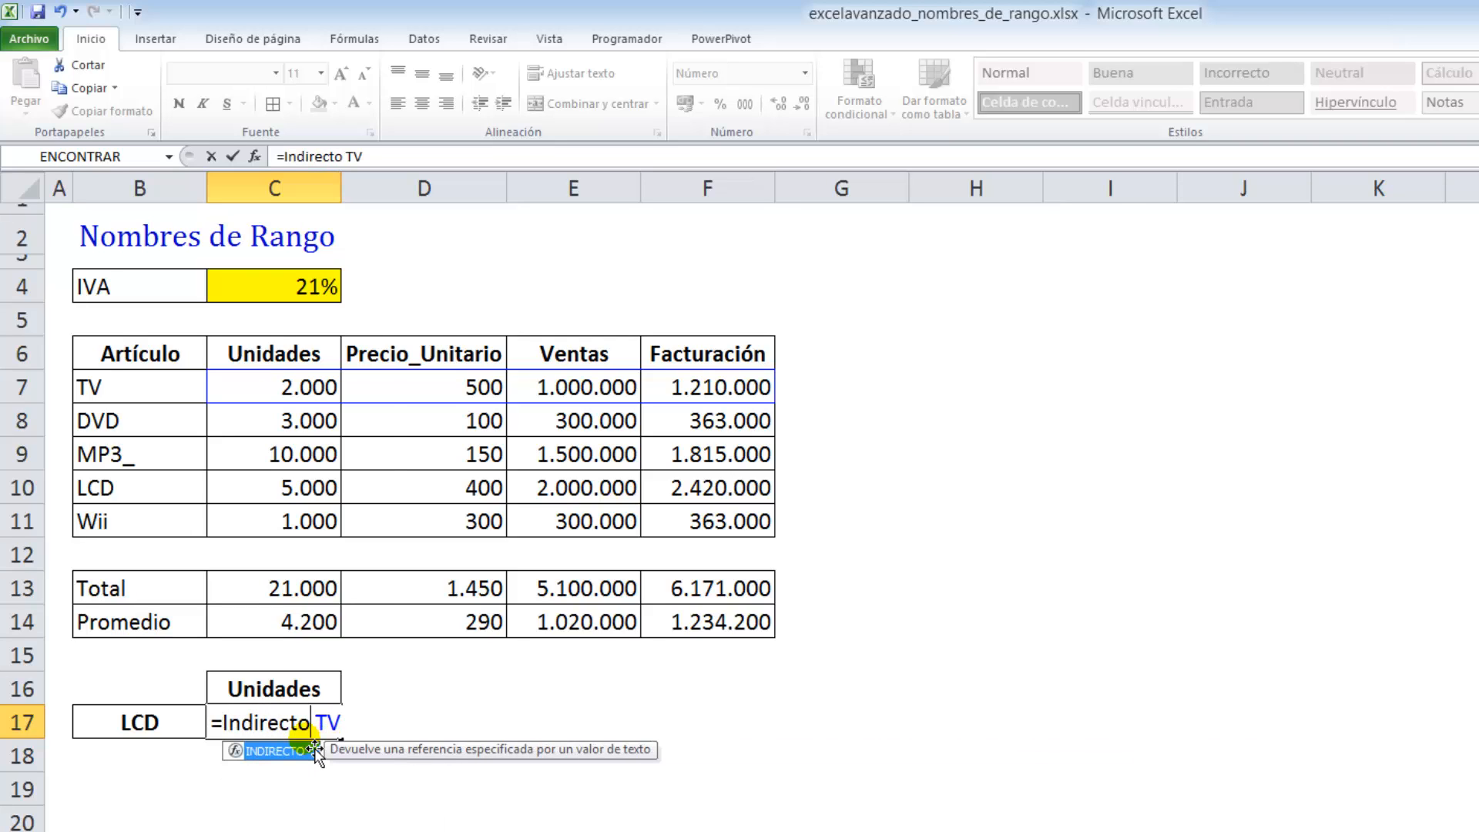
pyautogui.write('(')
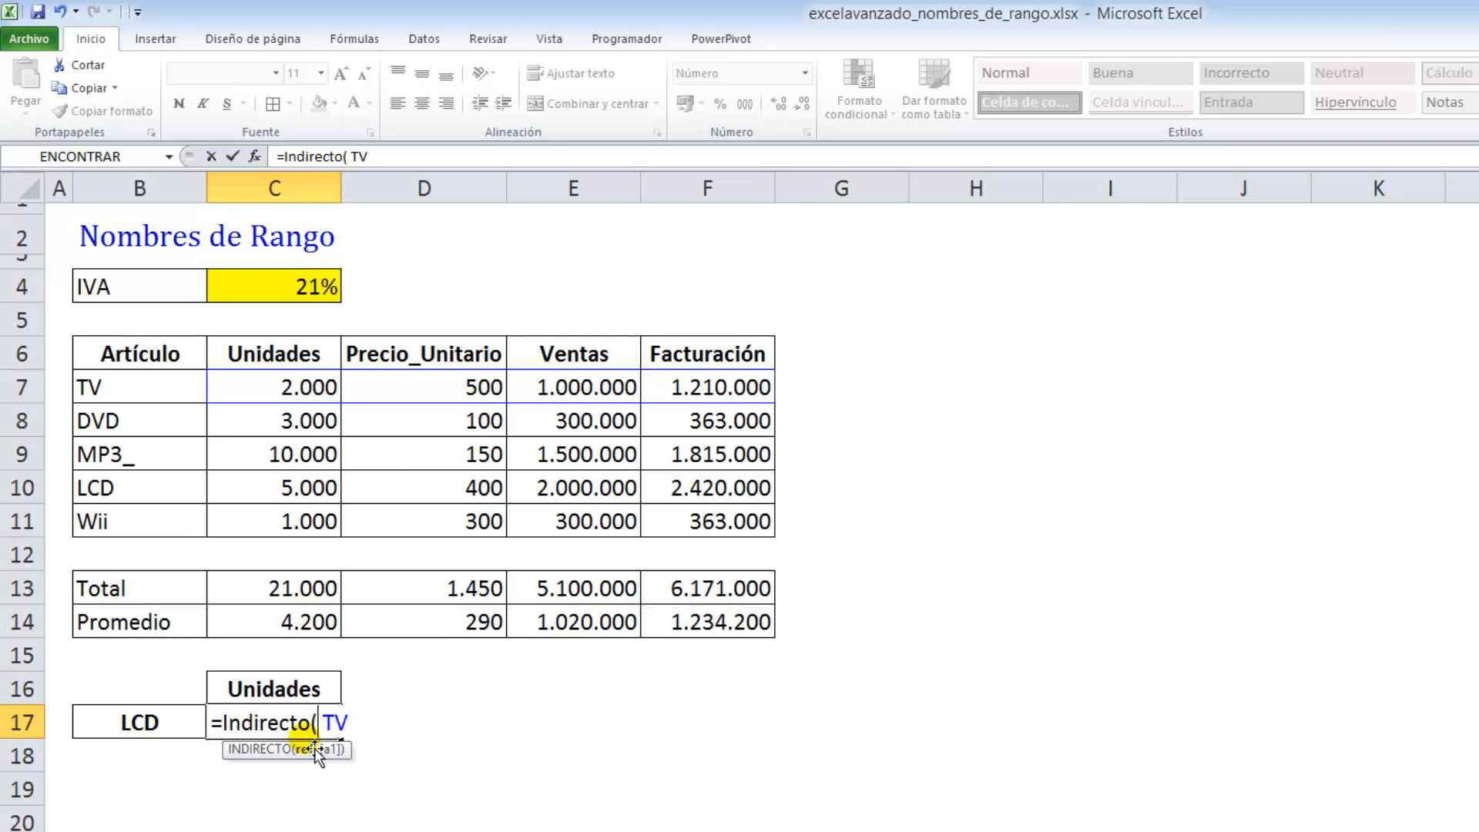
pyautogui.click(282, 688)
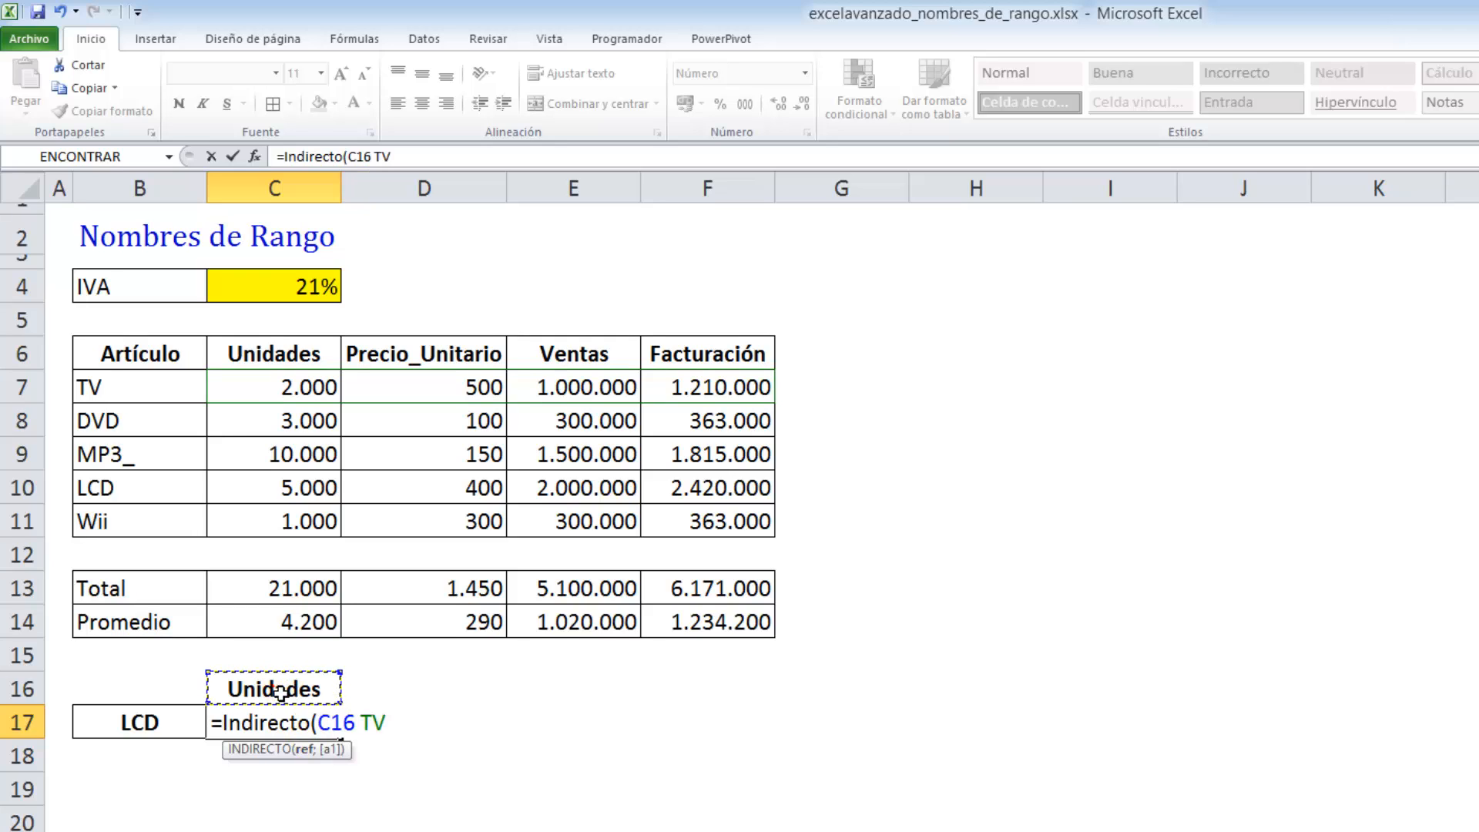
pyautogui.write(')')
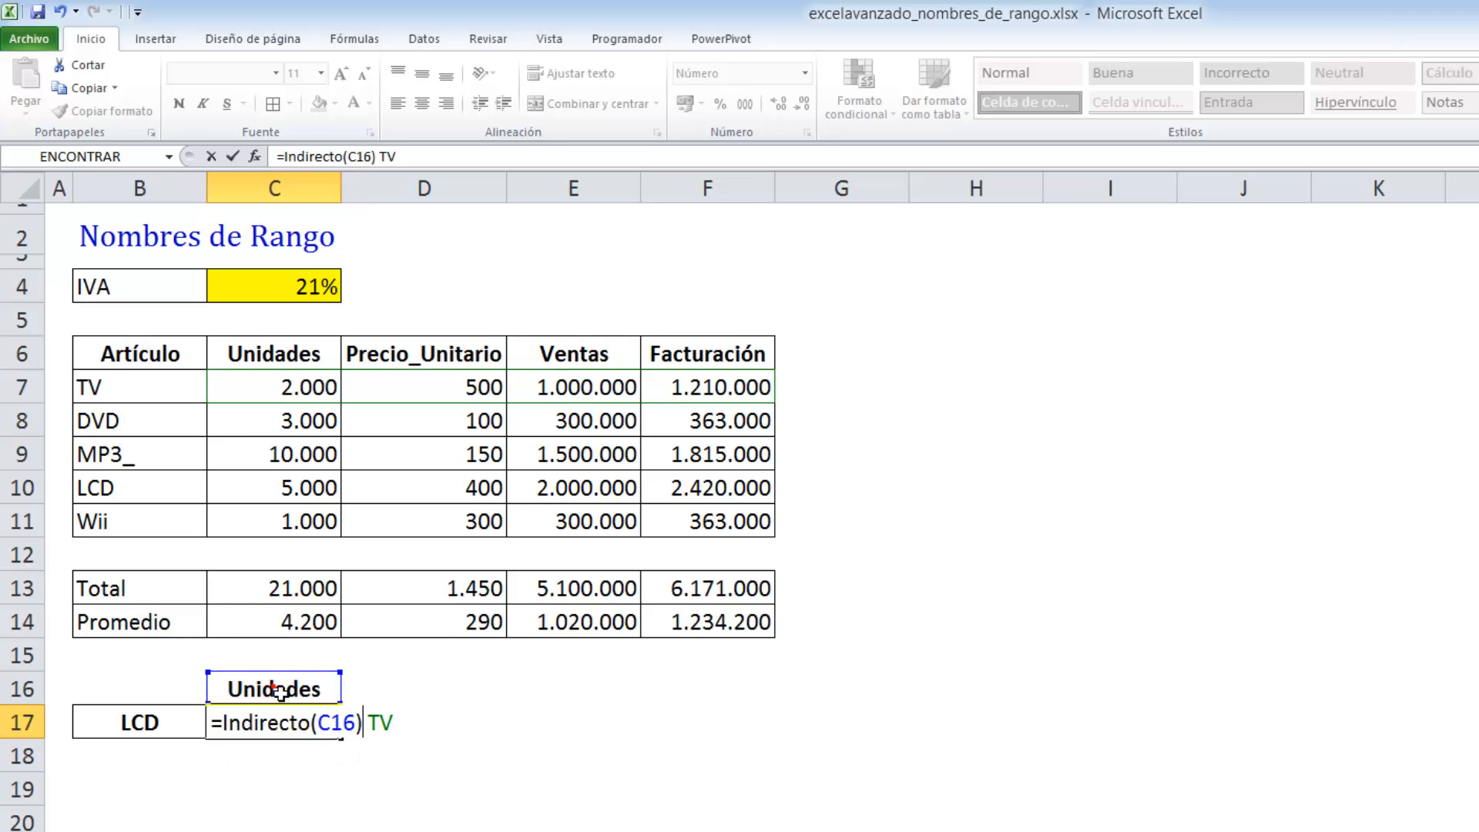
pyautogui.press('Tab')
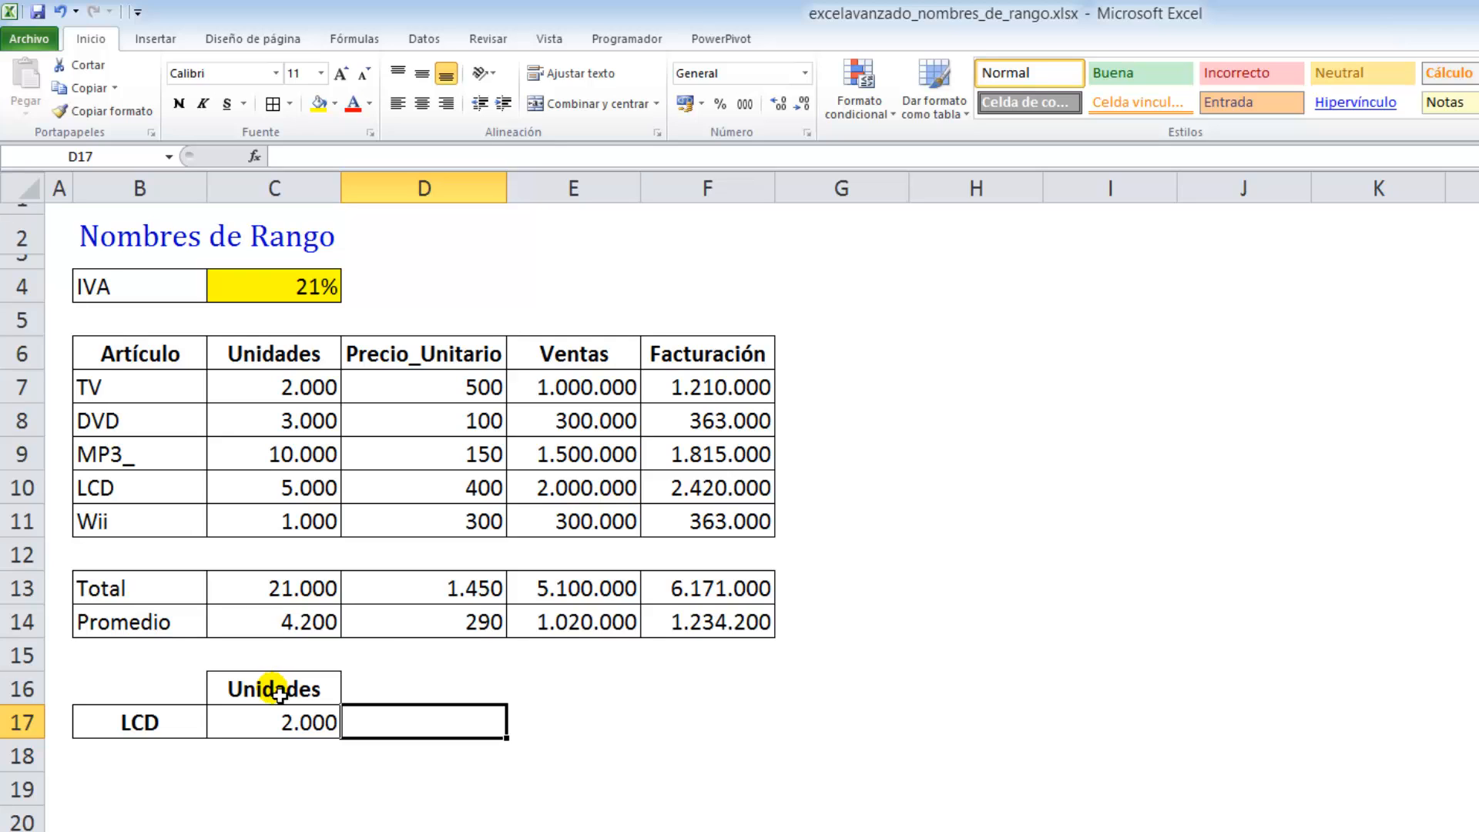
# - Replace TV in the C17 formula with INDIRECTO(B17), giving =INDIRECTO(C16) INDIRECTO(B17)
pyautogui.click(280, 720)
pyautogui.doubleClick(270, 724)
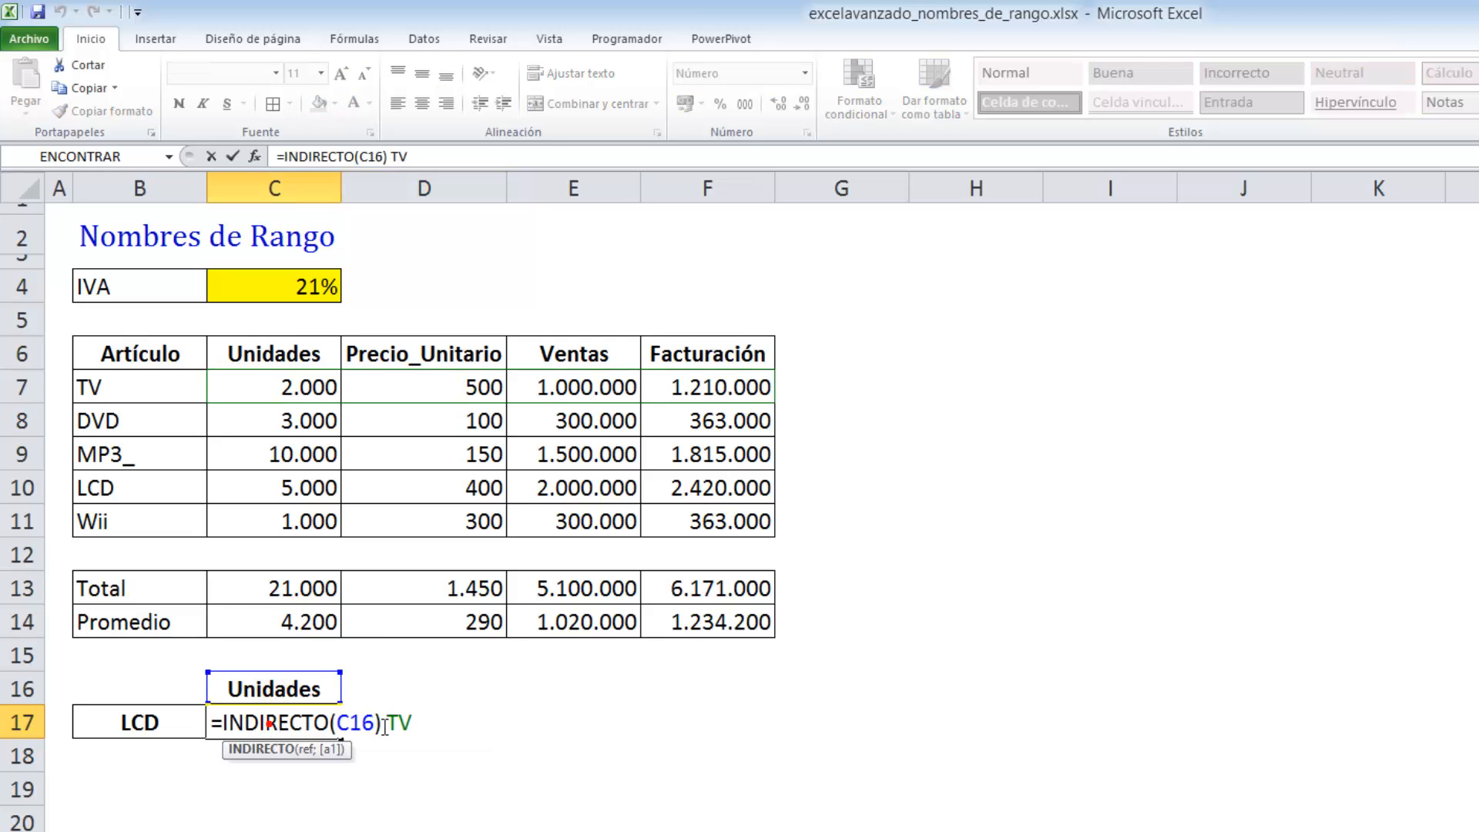
pyautogui.moveTo(385, 722); pyautogui.dragTo(421, 729)
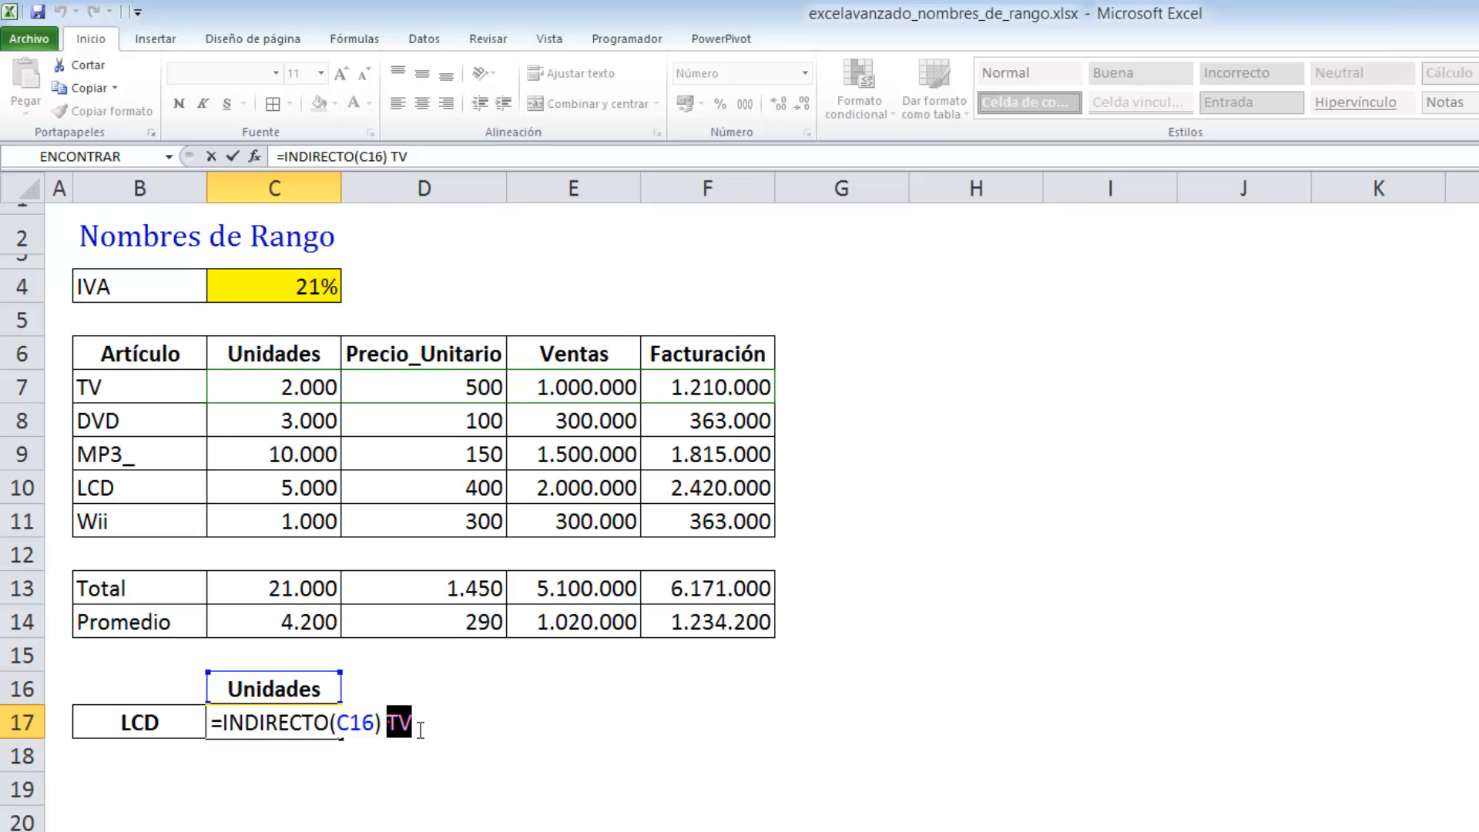
pyautogui.write('indirecto(')
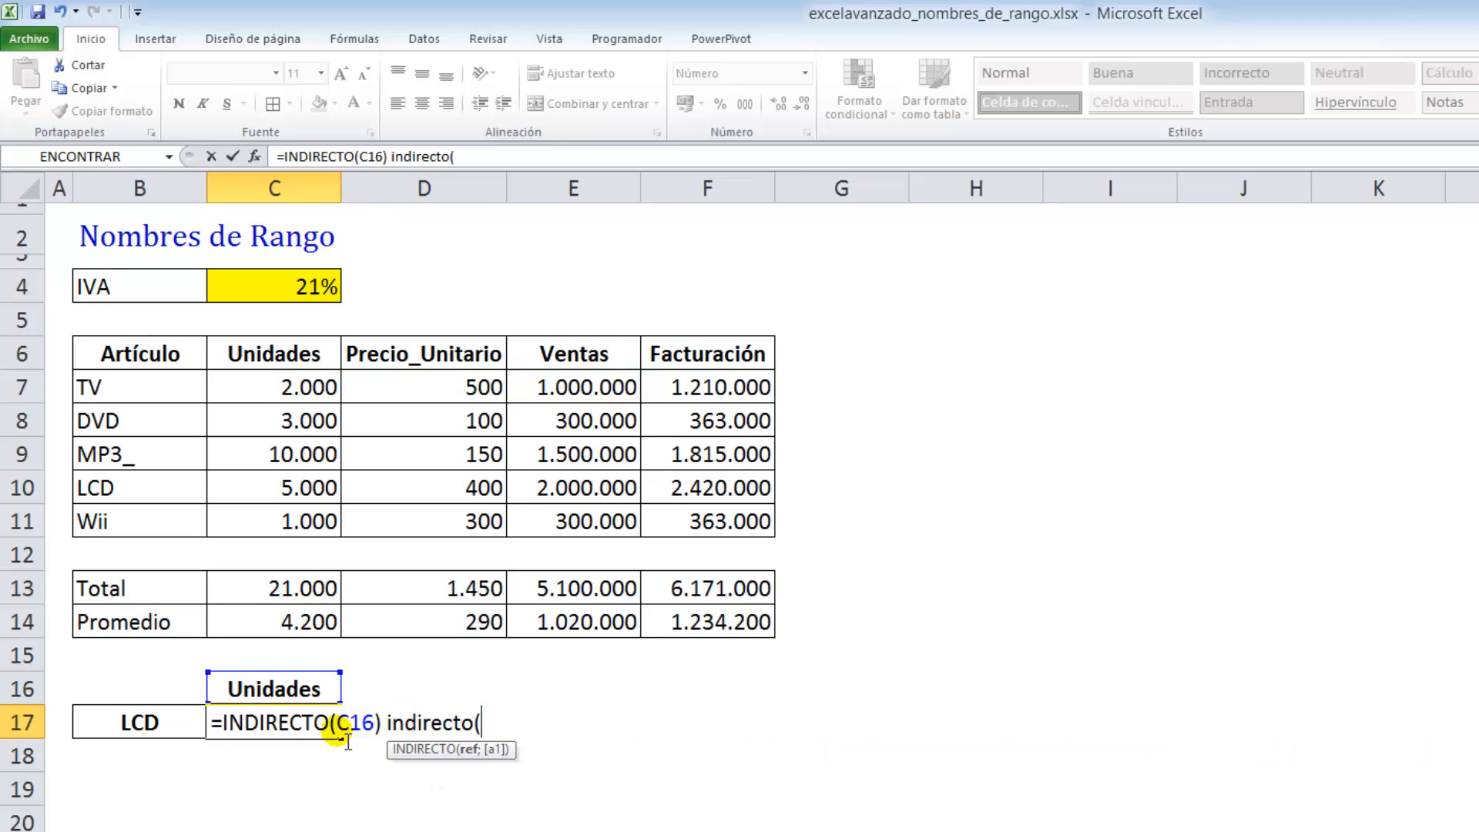
pyautogui.click(171, 730)
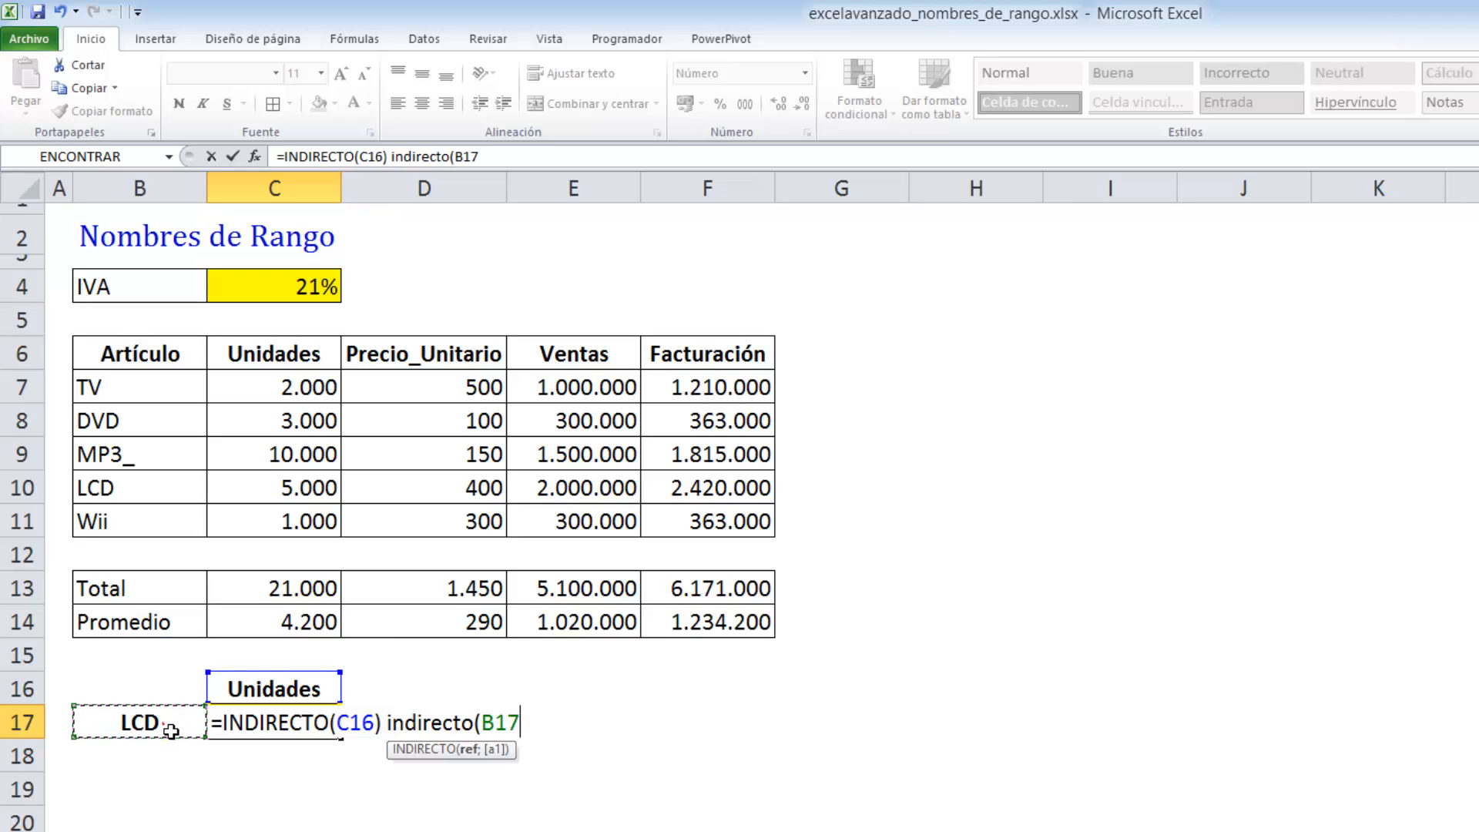
pyautogui.write(')')
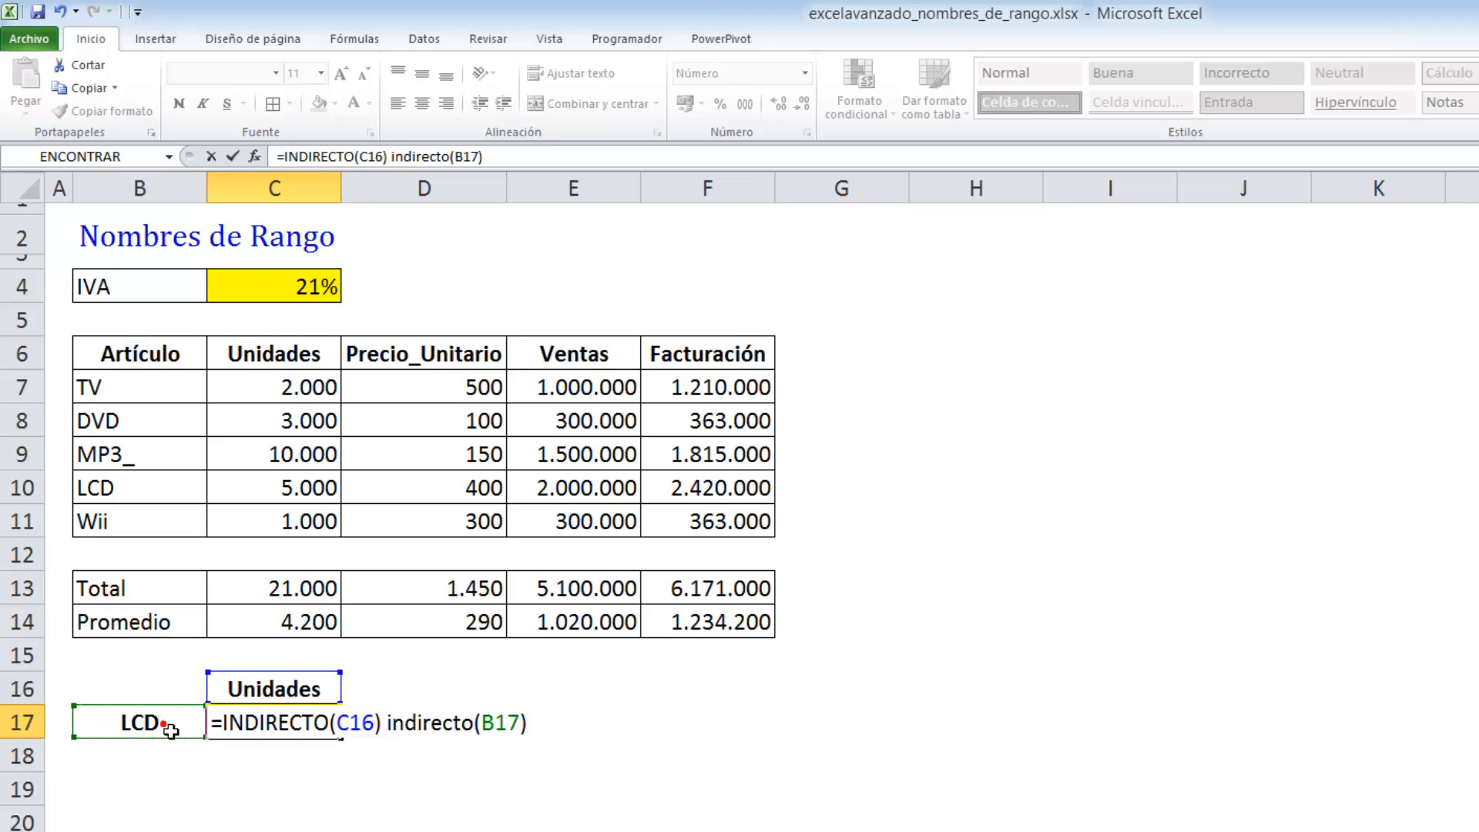
pyautogui.press('Return')
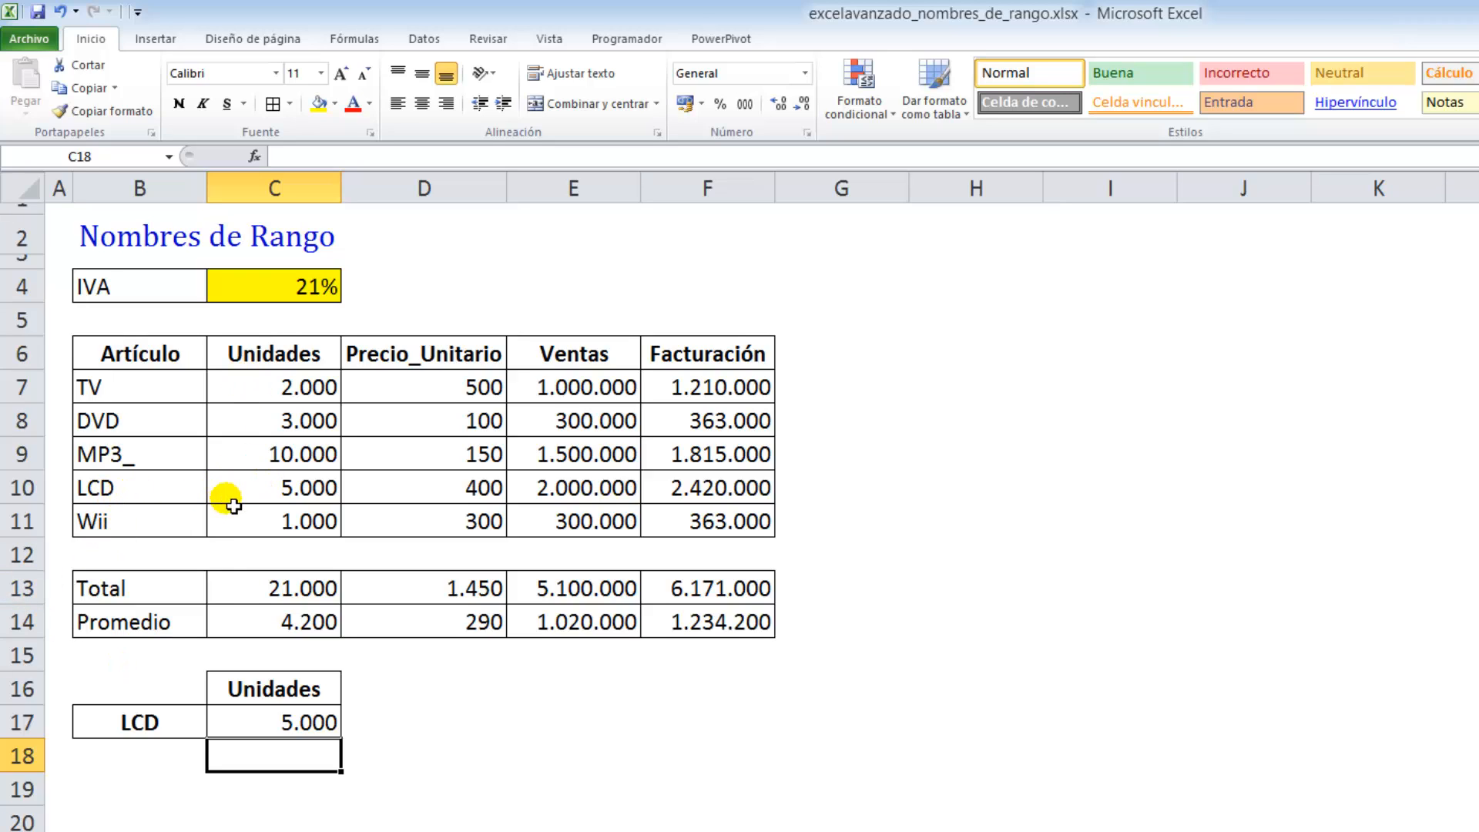
# - Change the lookup labels to Wii in B17 and Ventas in C16
pyautogui.click(185, 728)
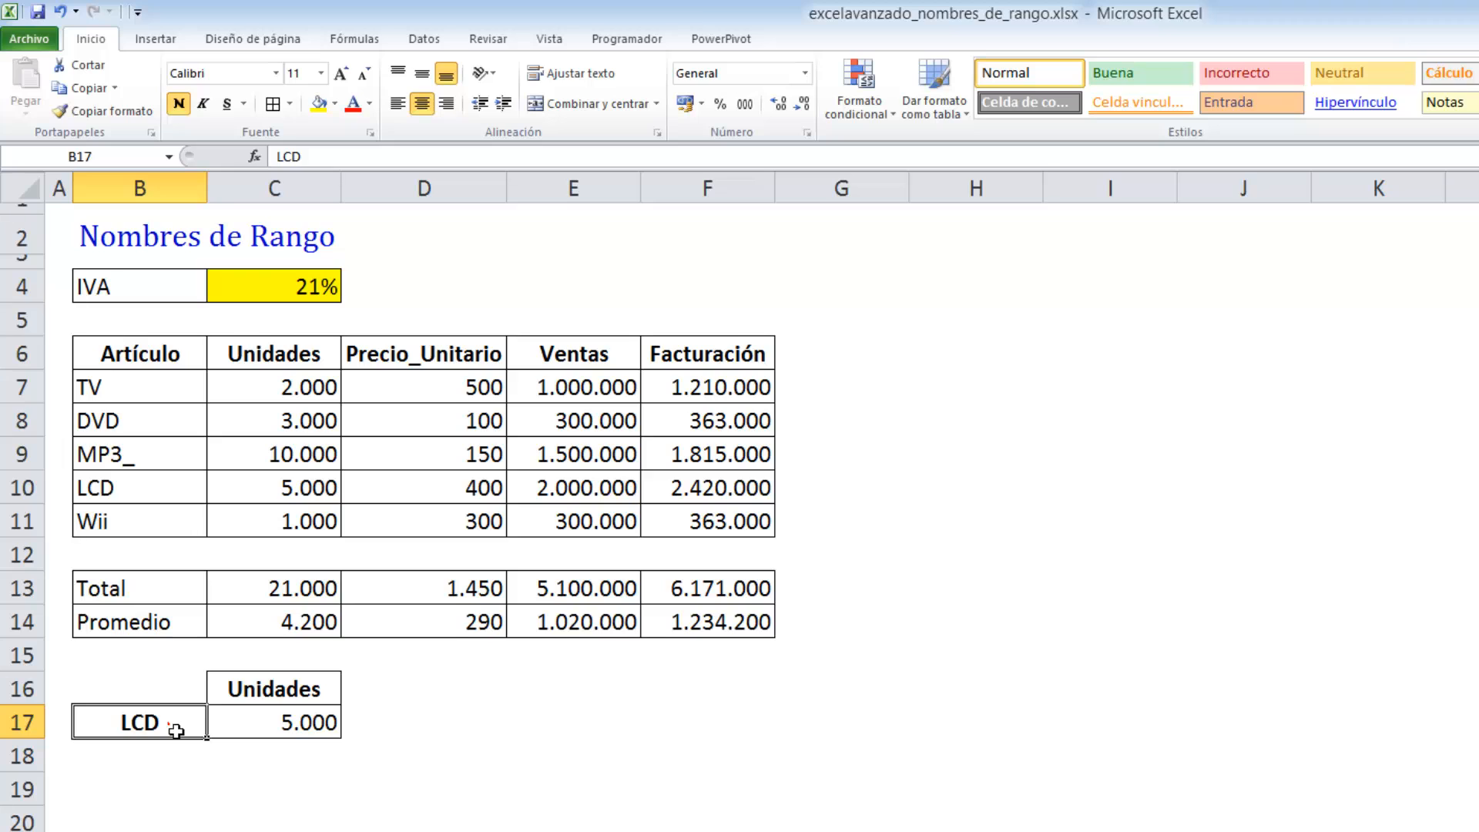
pyautogui.write('Wii')
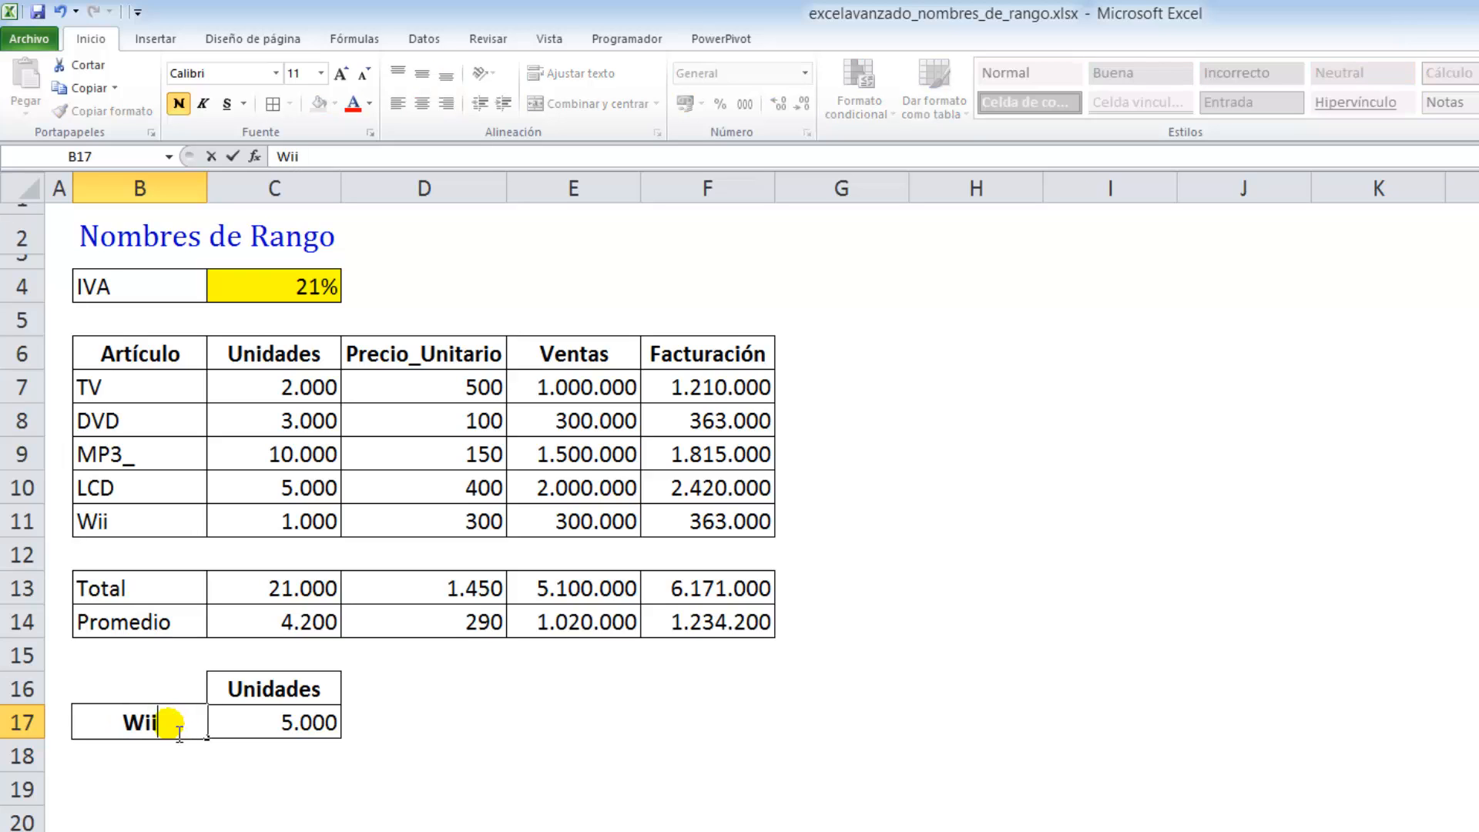
pyautogui.press('Tab')
pyautogui.press('Up')
pyautogui.write('Ventas')
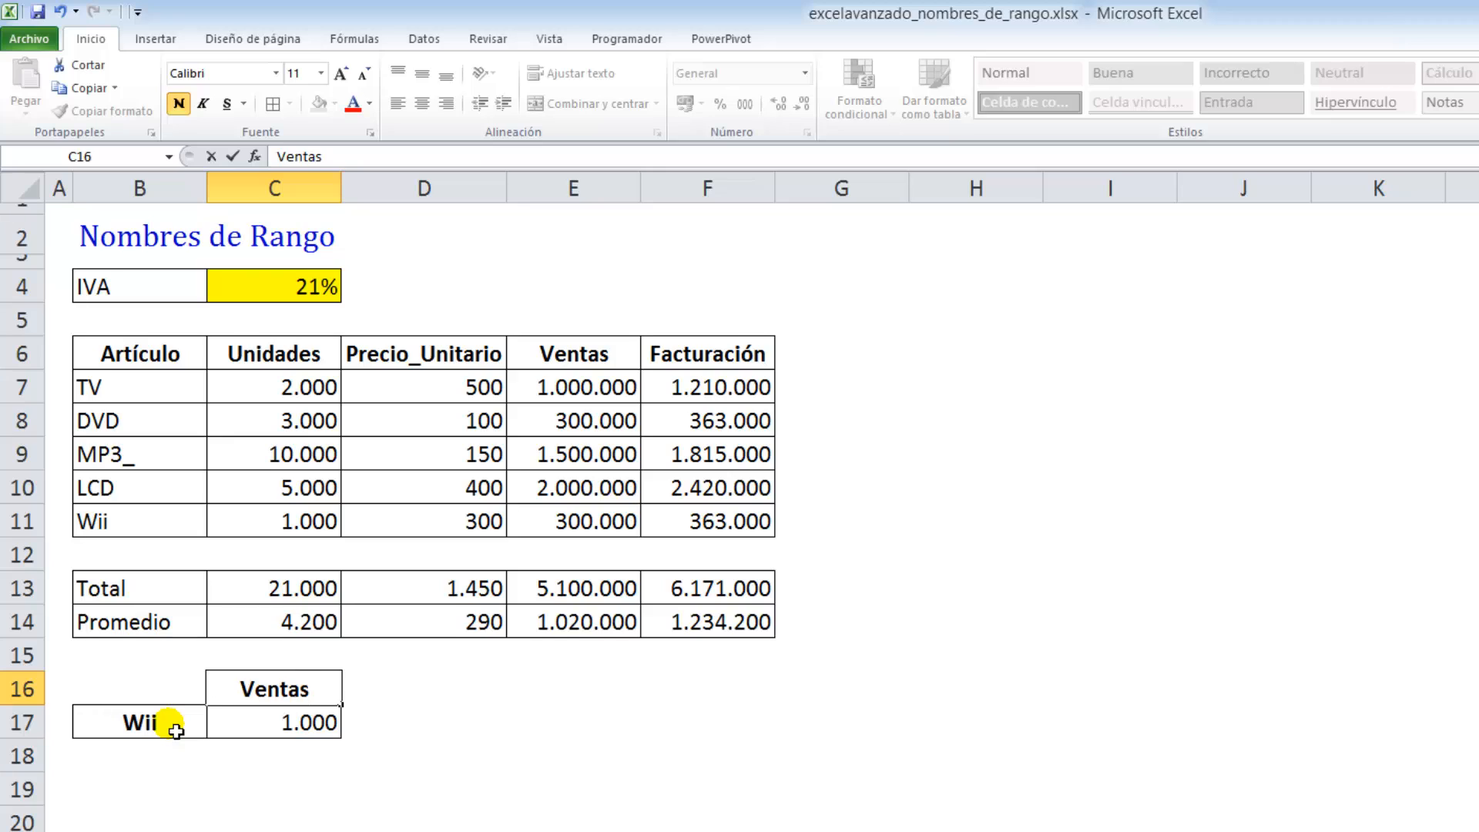
pyautogui.press('Return')
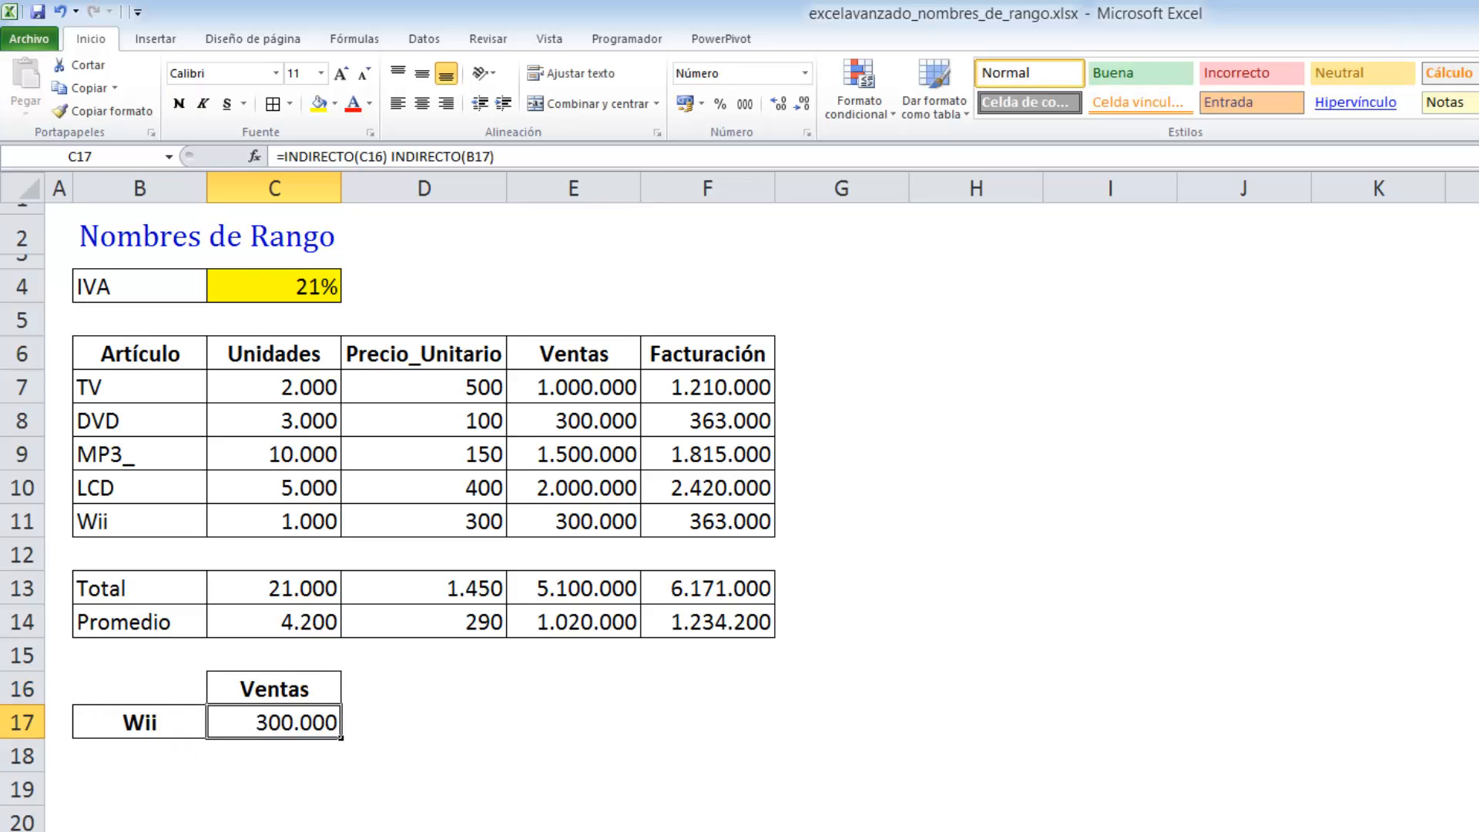
pyautogui.click(423, 831)
pyautogui.click(275, 819)
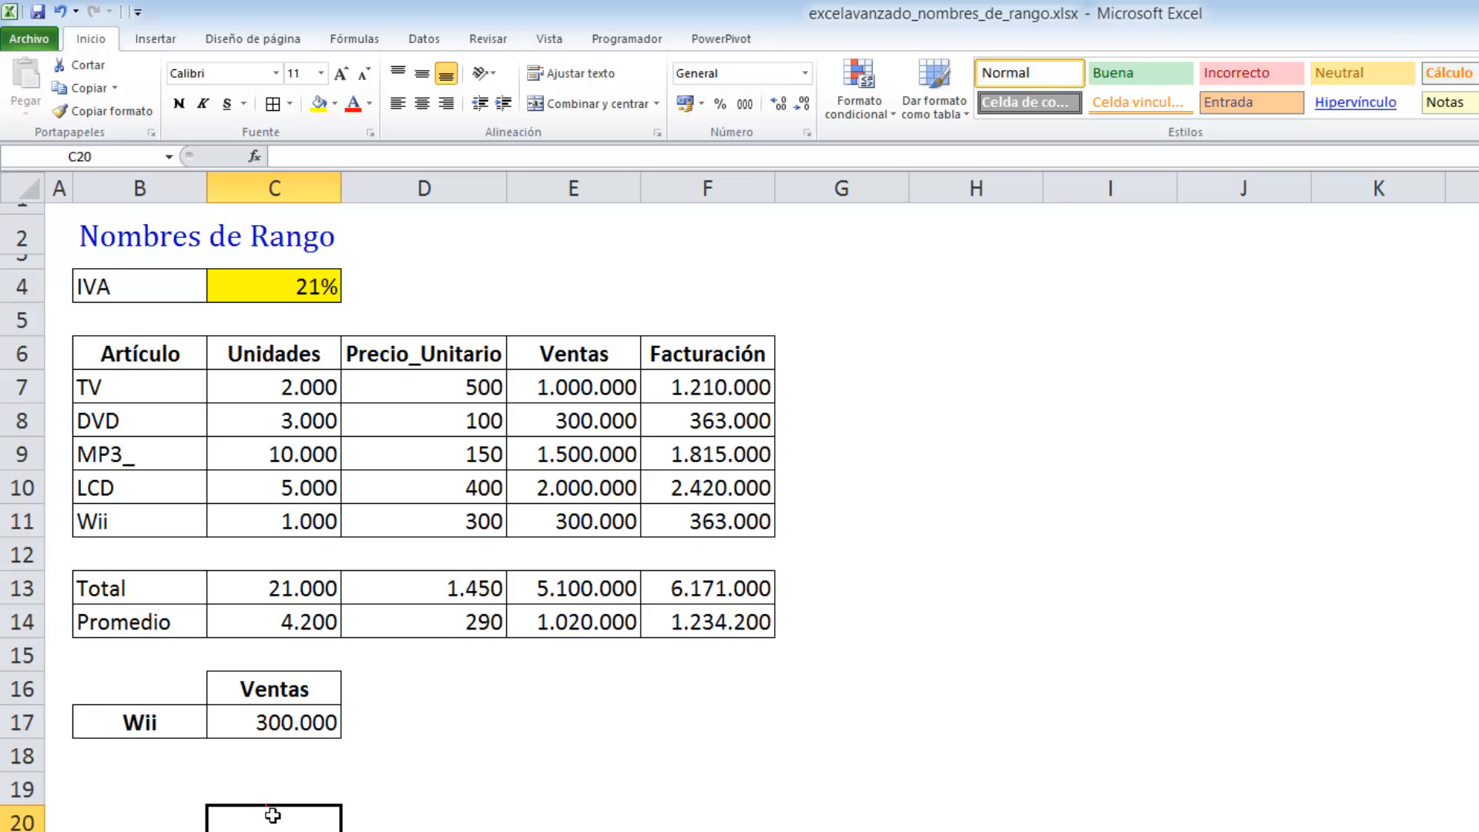
# - Add a list validation to the article label B17, using the article names in B7:B11 as its source
pyautogui.click(266, 687)
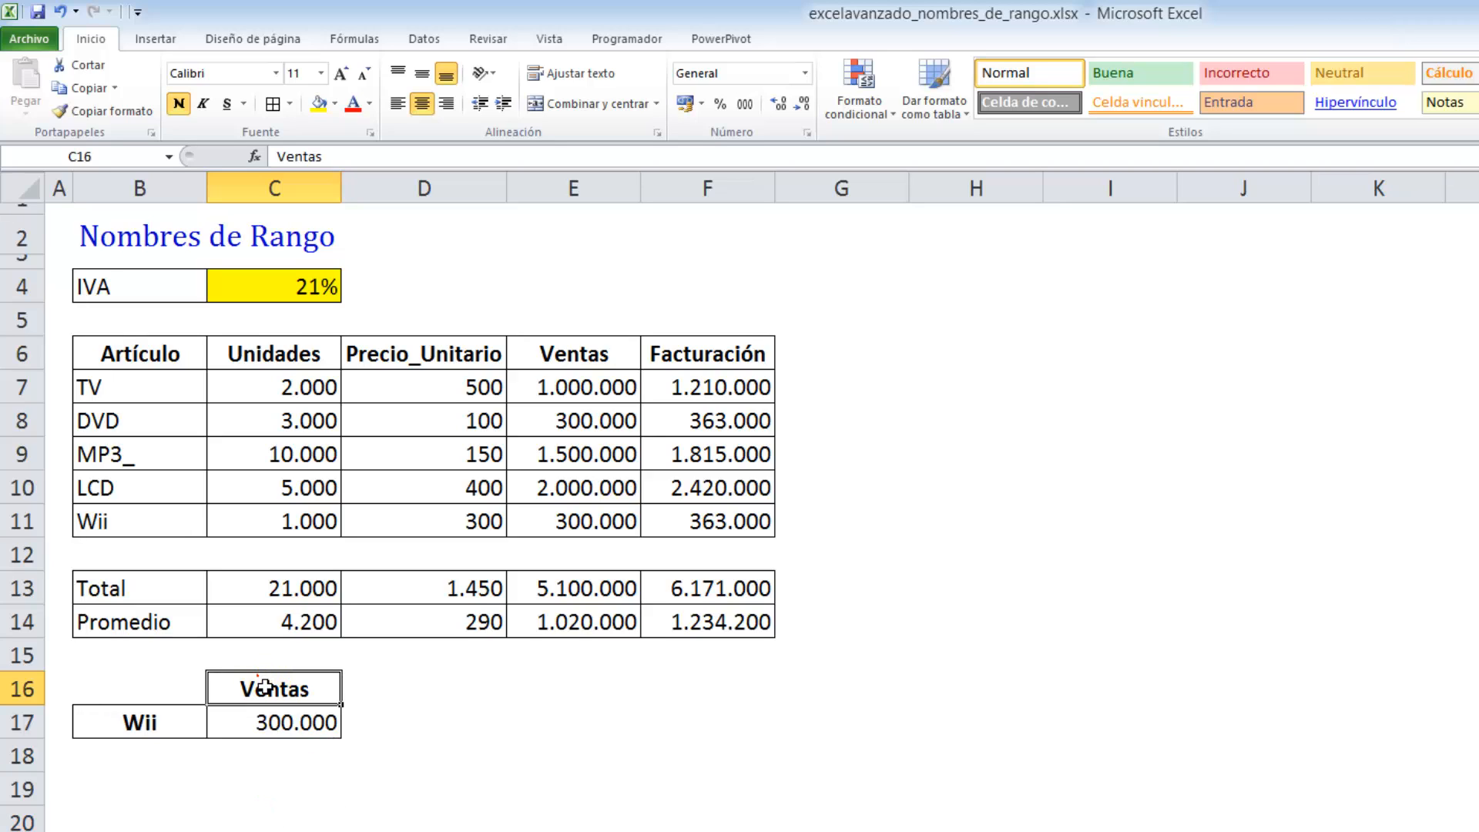
pyautogui.click(125, 724)
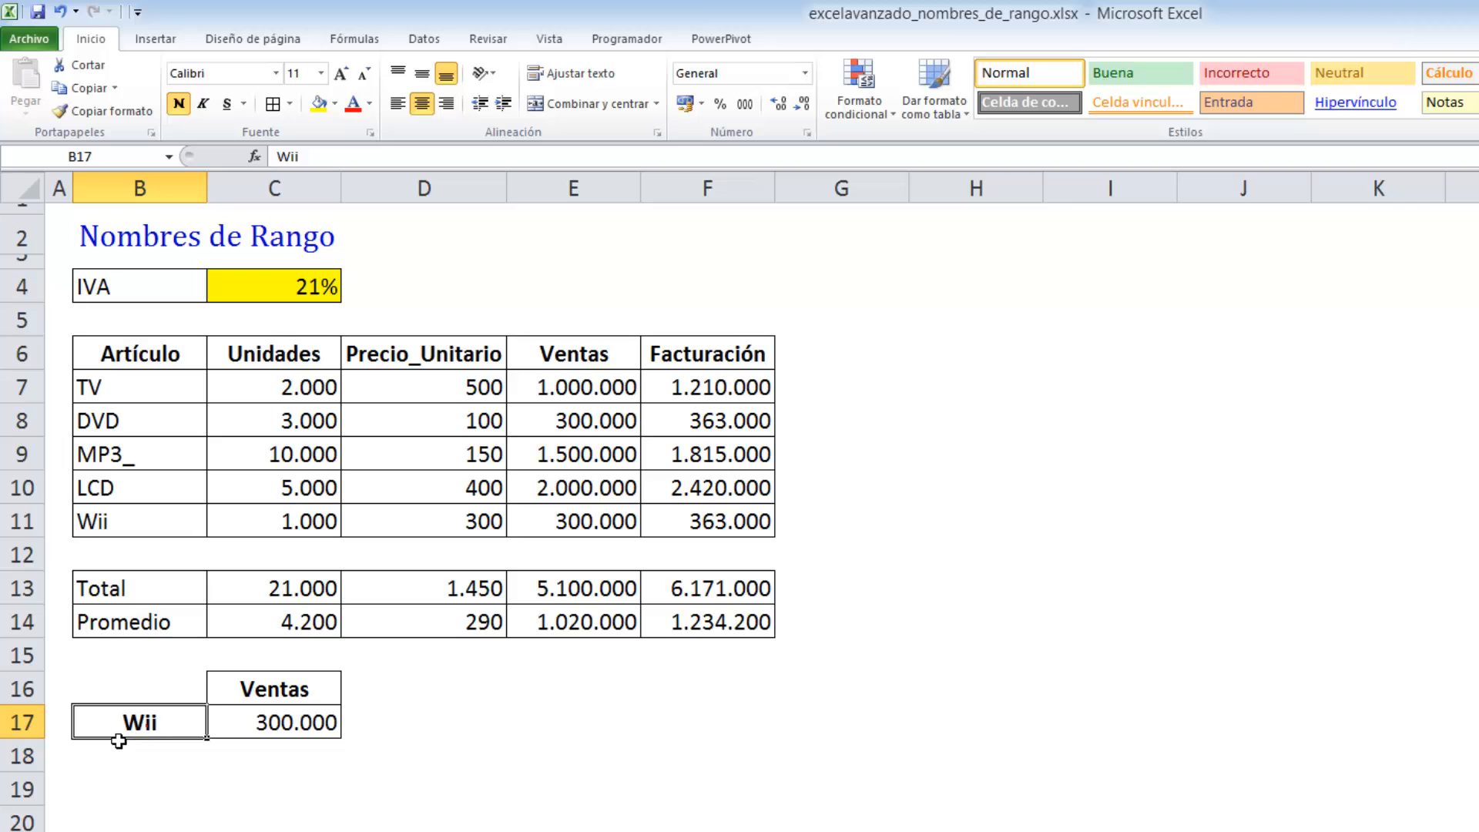
pyautogui.click(422, 42)
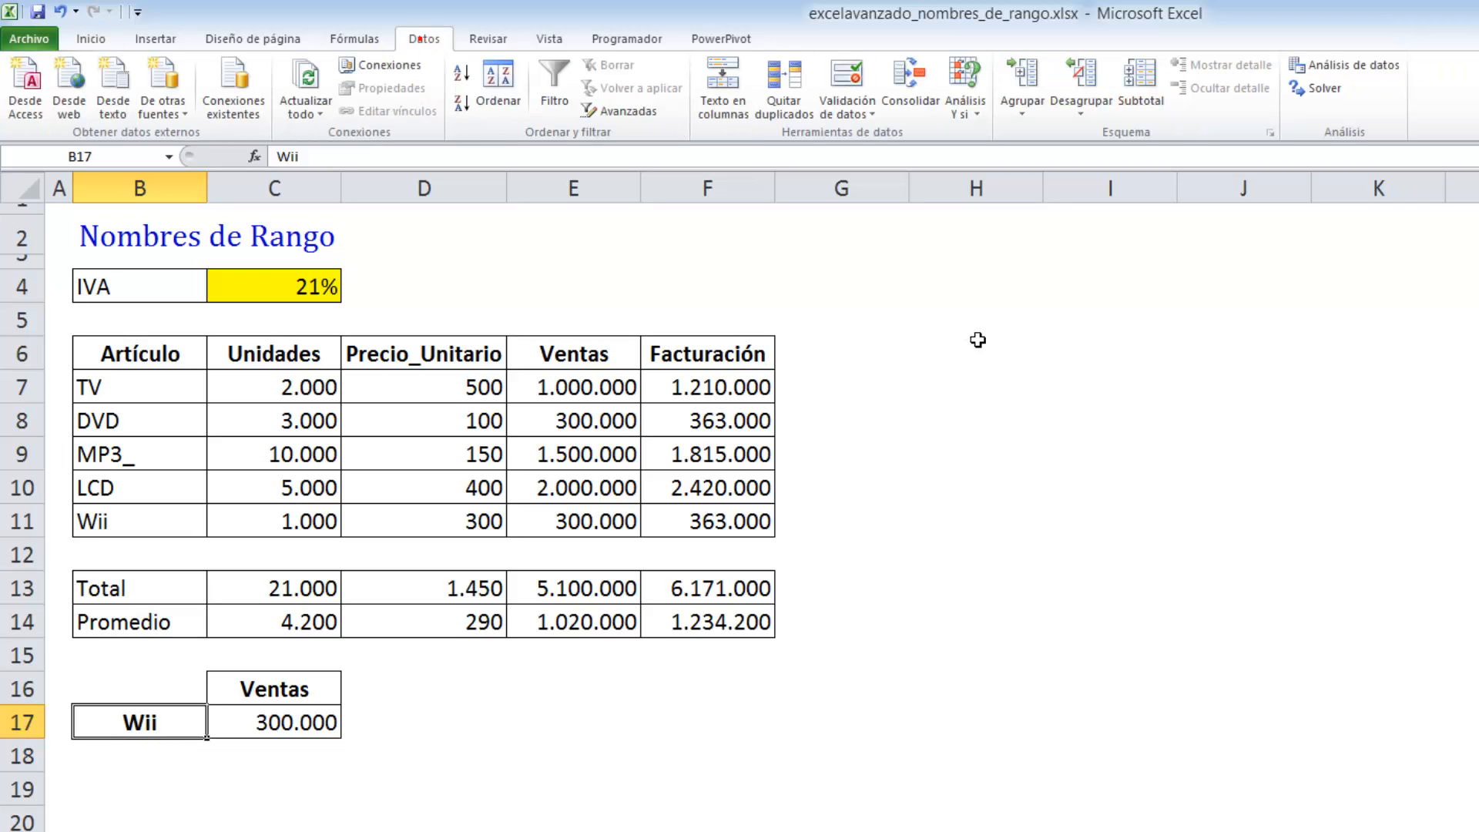
pyautogui.click(841, 81)
pyautogui.click(1001, 388)
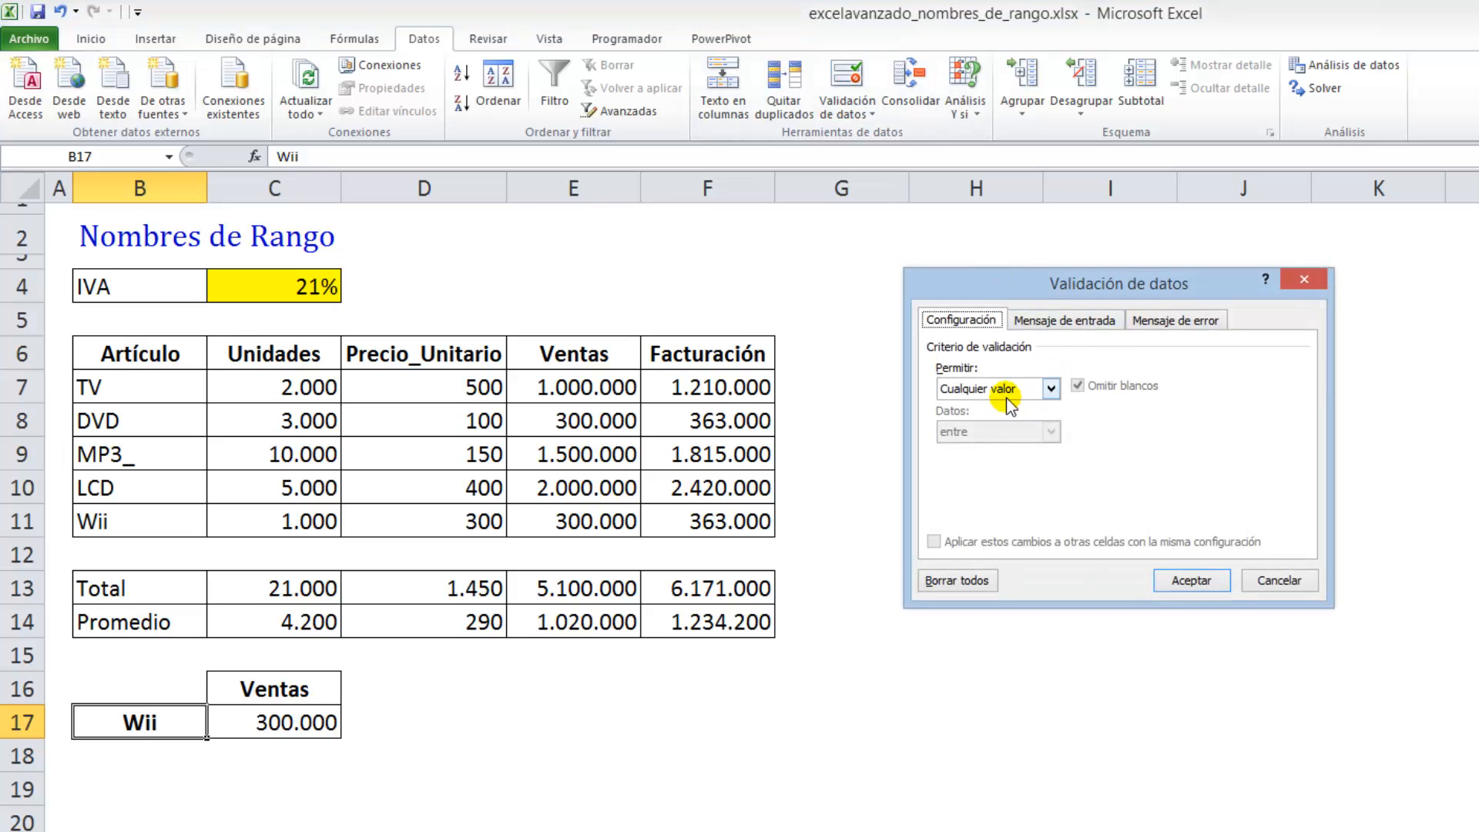
pyautogui.click(952, 448)
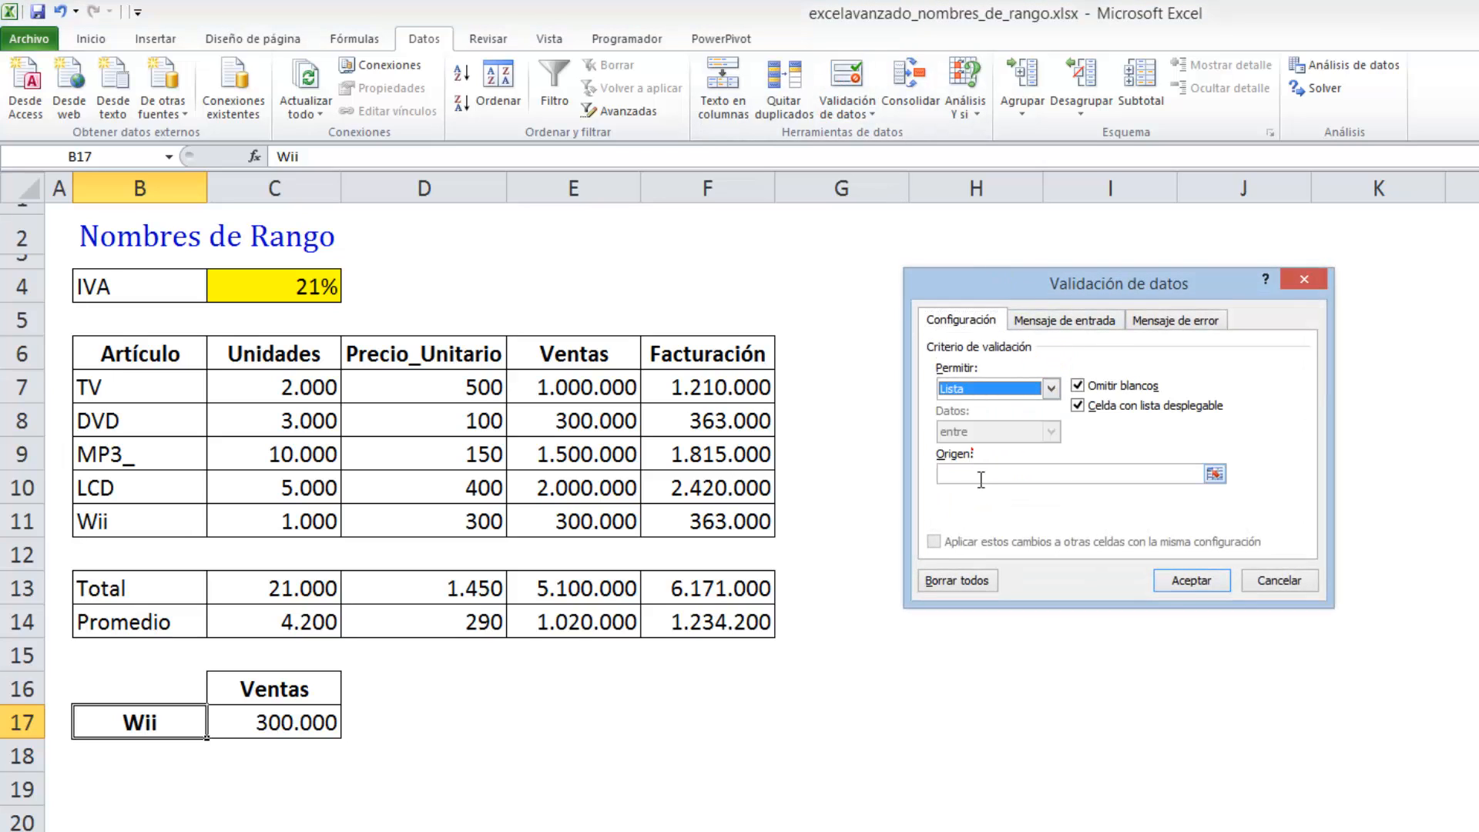
pyautogui.click(979, 473)
pyautogui.moveTo(96, 387); pyautogui.dragTo(142, 527)
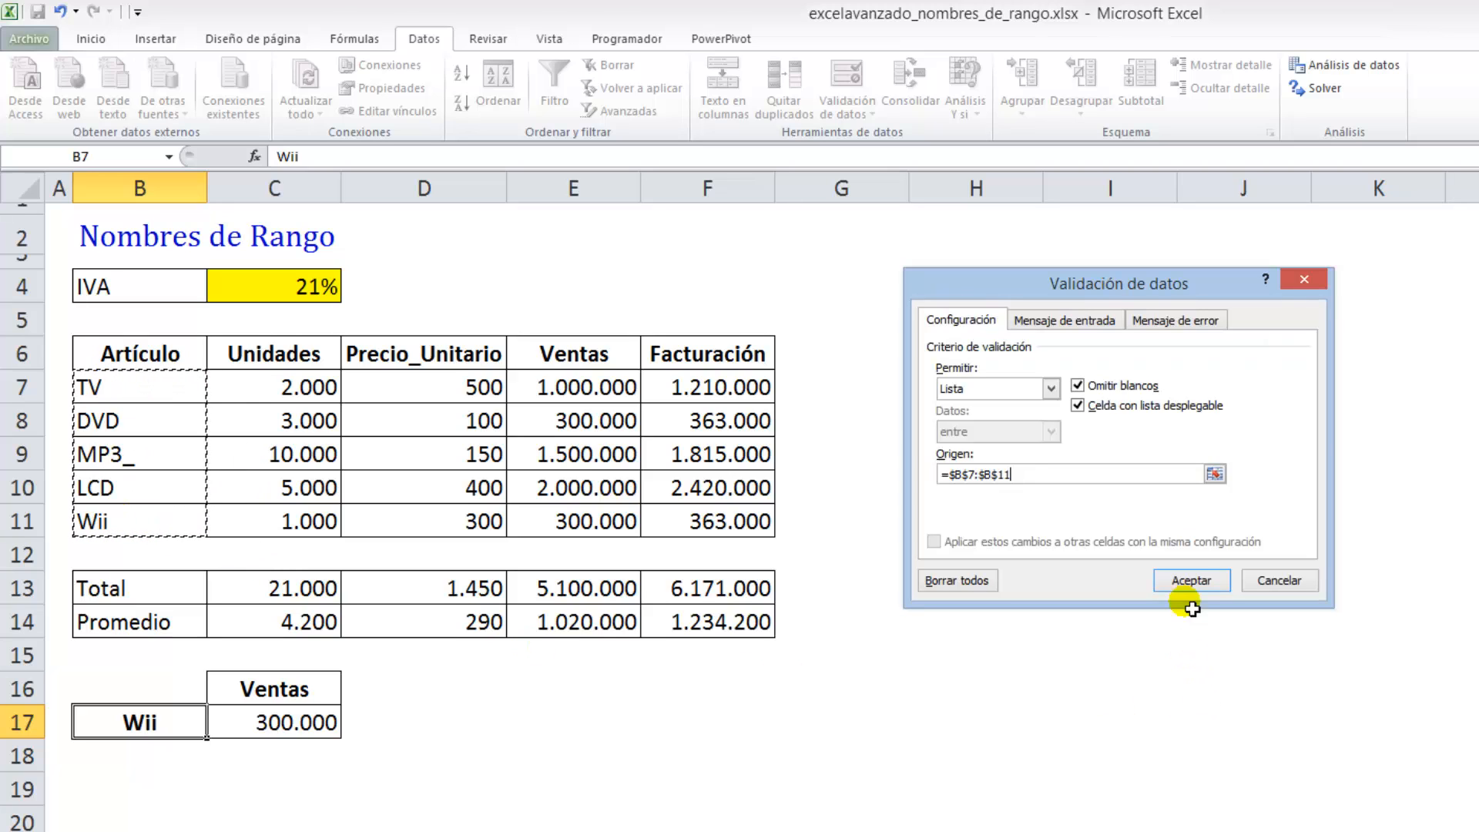
pyautogui.click(1193, 582)
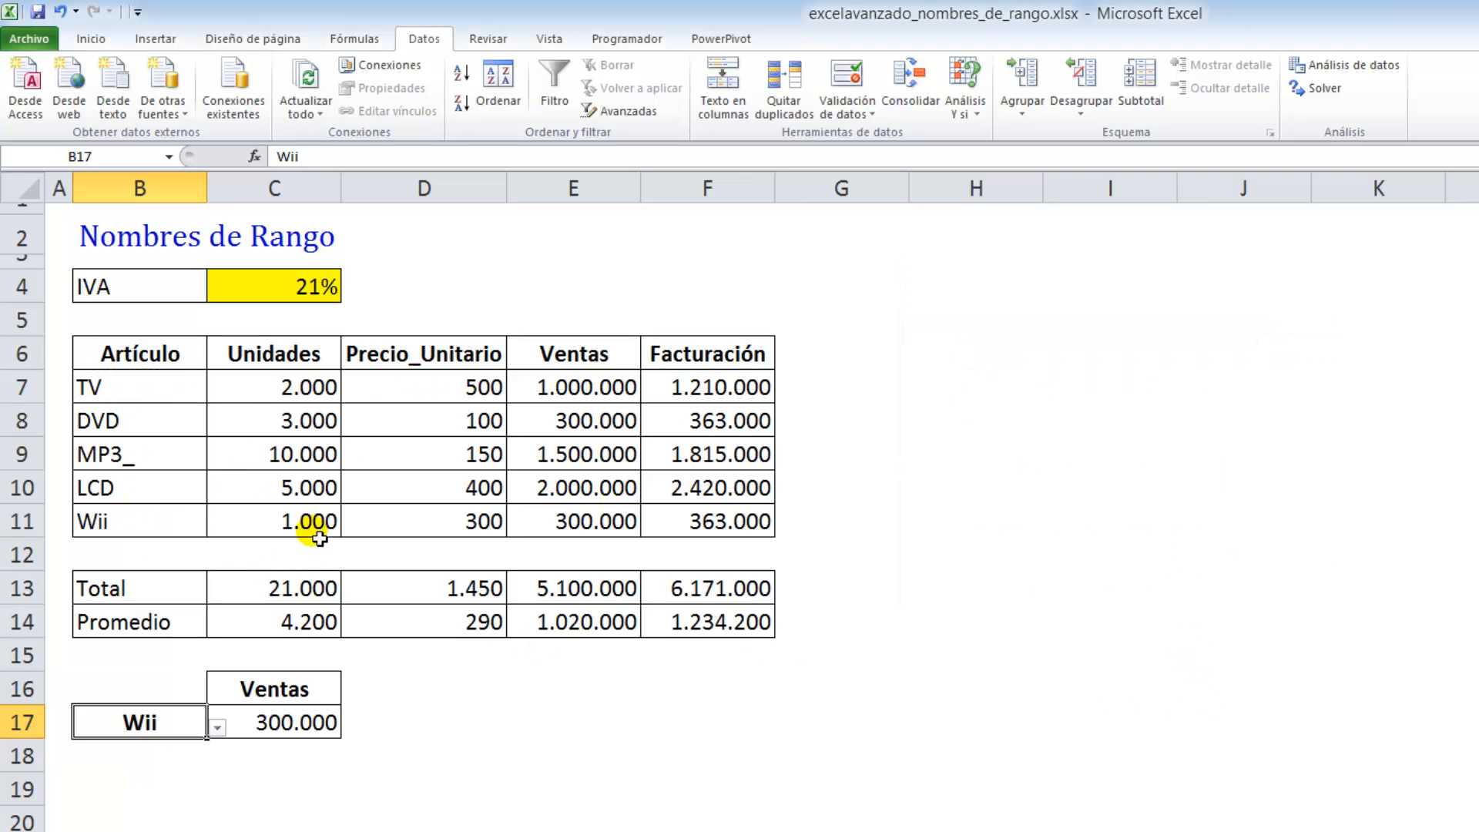
# - Add a list validation to the column label C16, using the headers in C6:F6 as its source
pyautogui.click(302, 688)
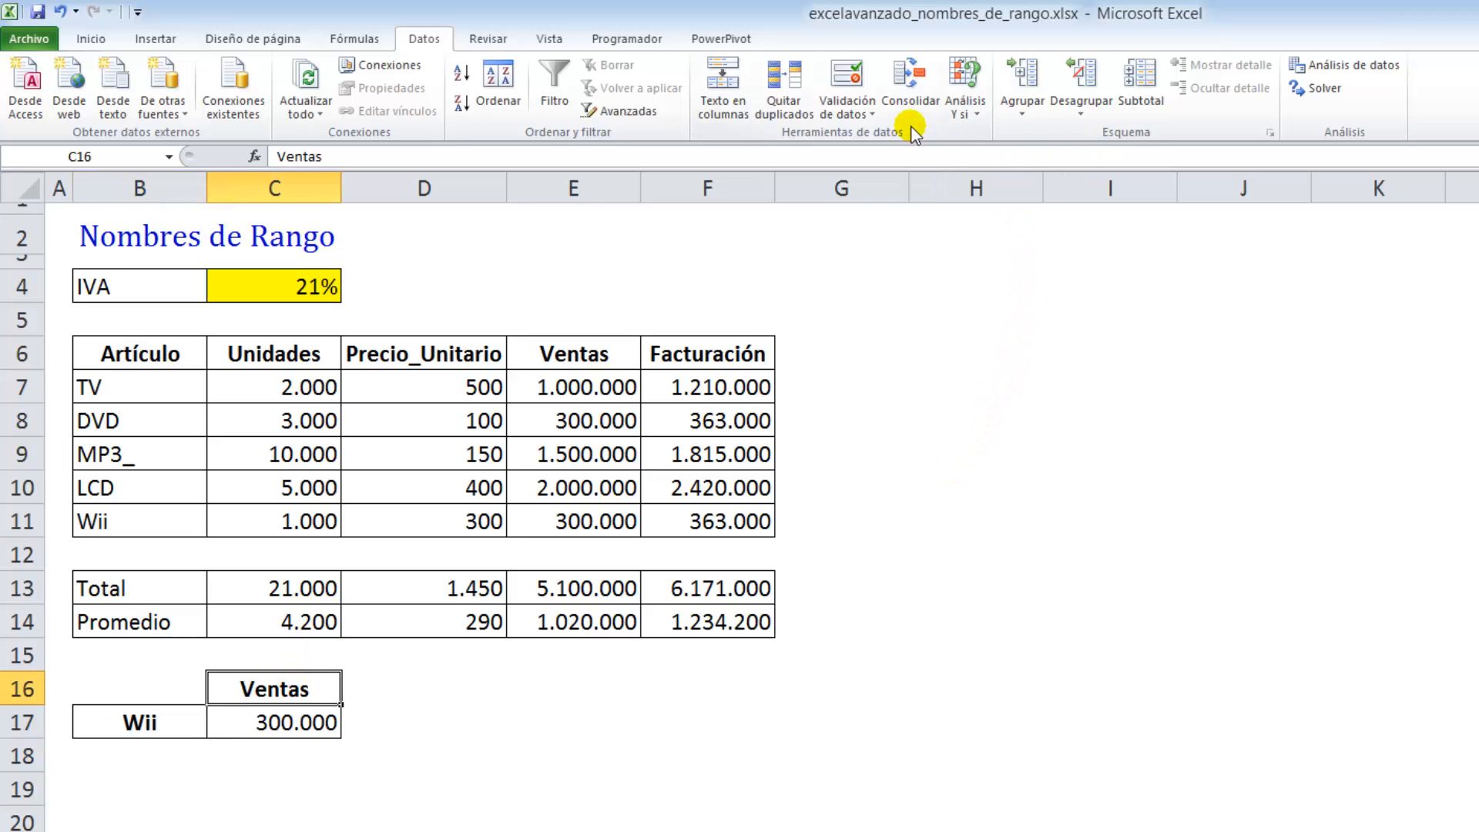
pyautogui.click(846, 77)
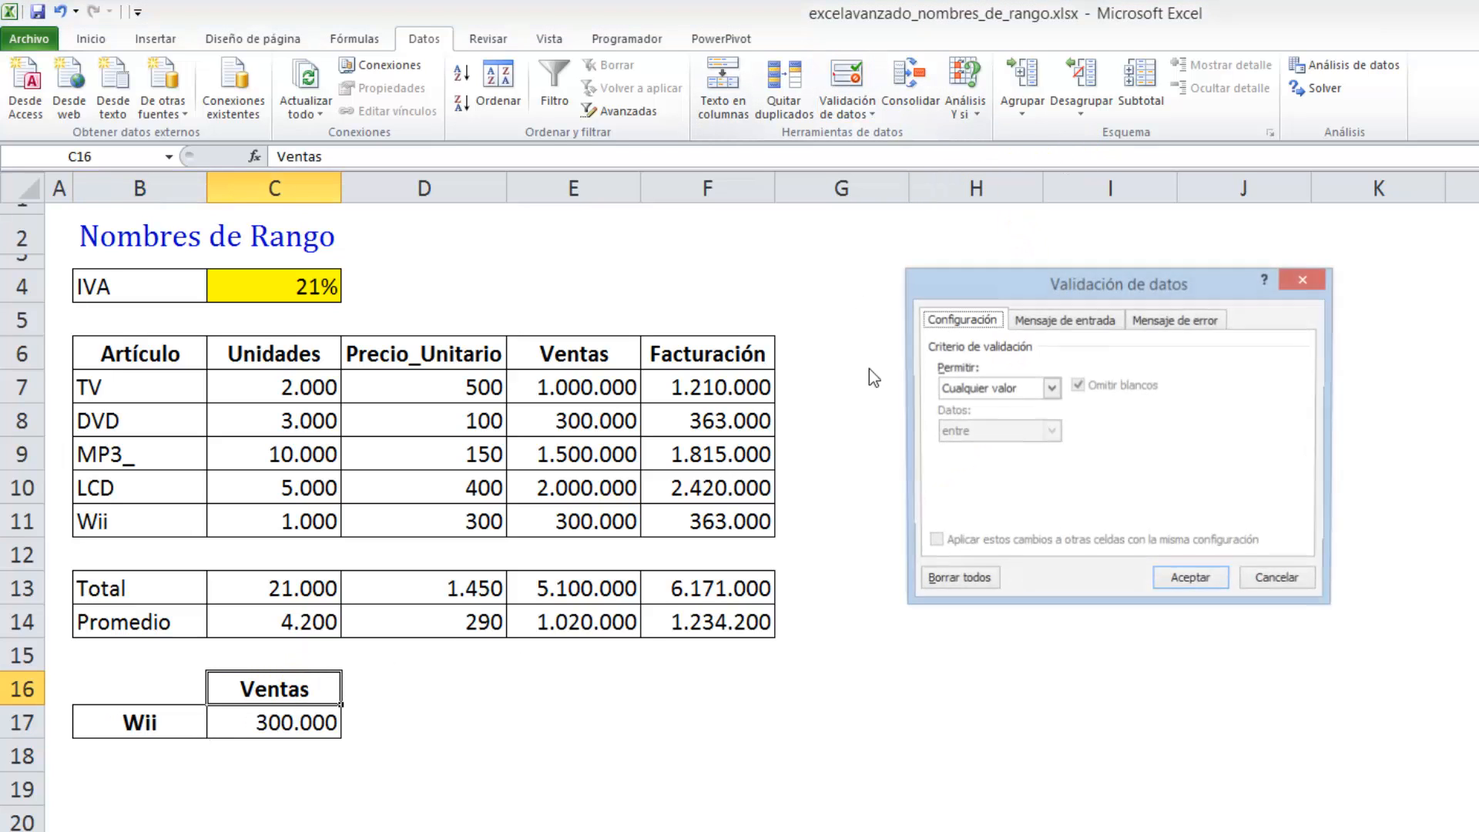
pyautogui.click(988, 388)
pyautogui.click(986, 449)
pyautogui.click(988, 473)
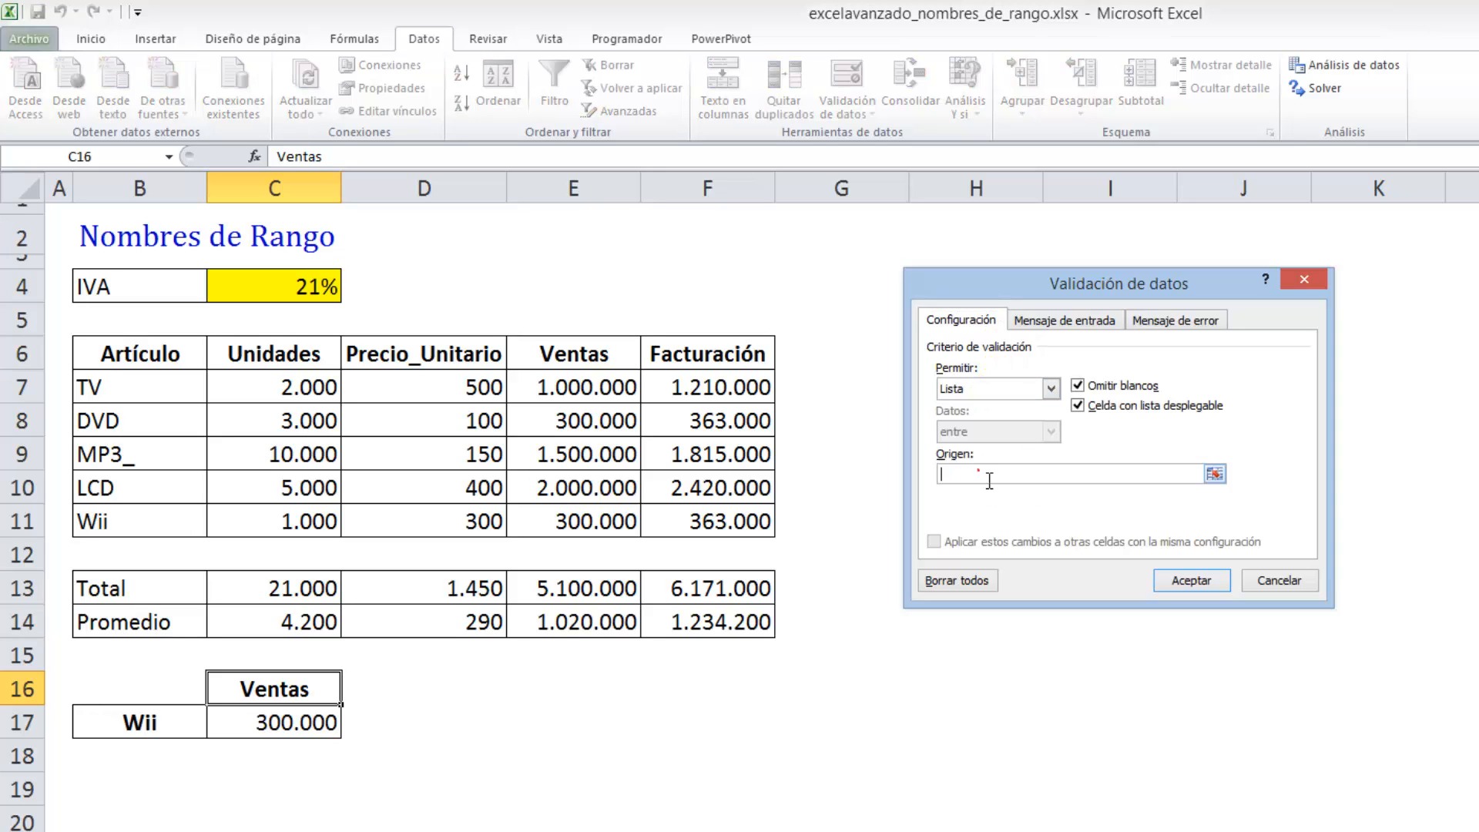
pyautogui.moveTo(295, 358); pyautogui.dragTo(719, 367)
pyautogui.click(1192, 581)
pyautogui.click(379, 721)
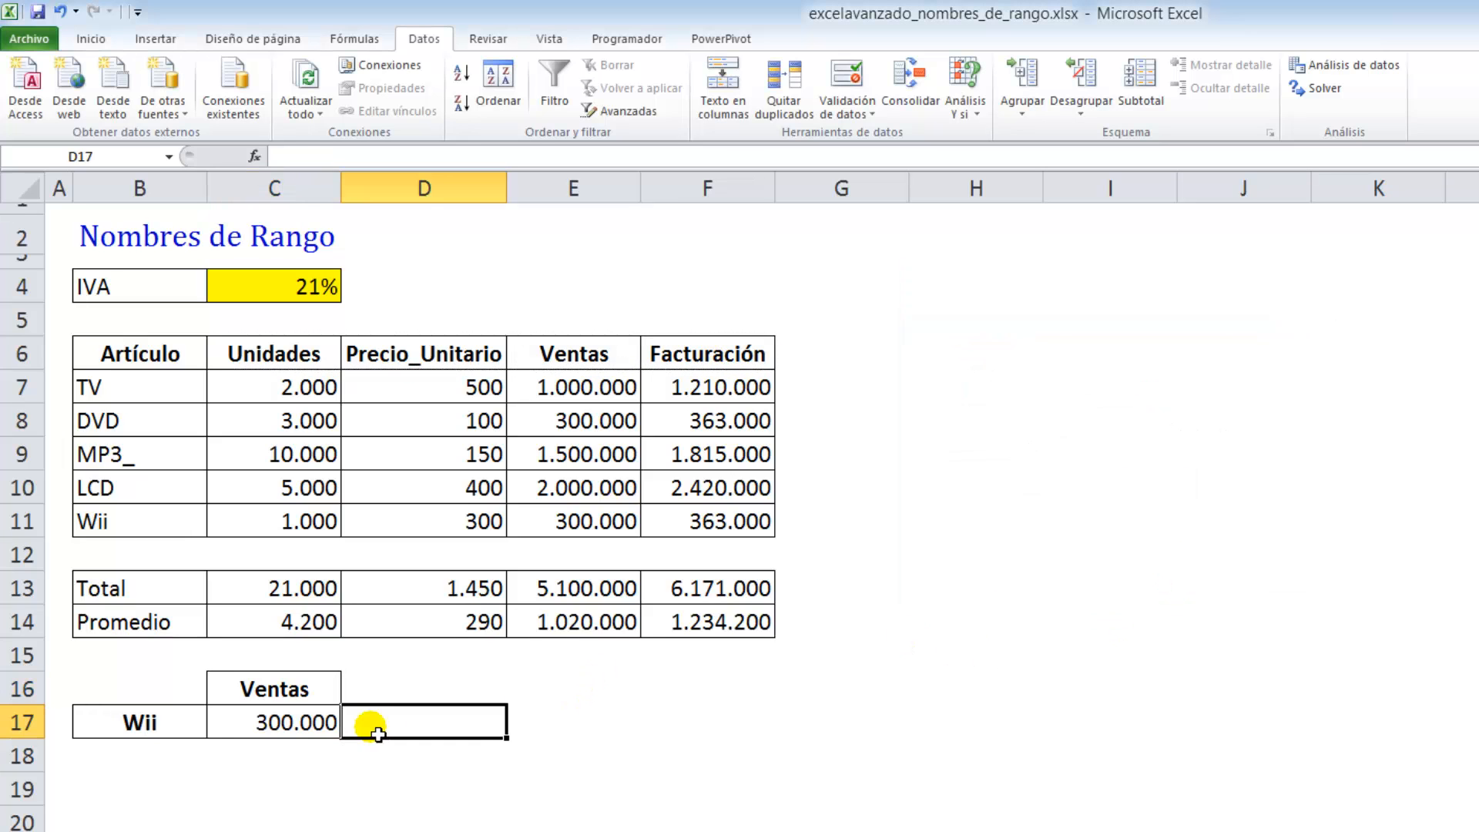
# - Choose DVD from the dropdown in B17 and Facturación from the dropdown in C16
pyautogui.click(204, 724)
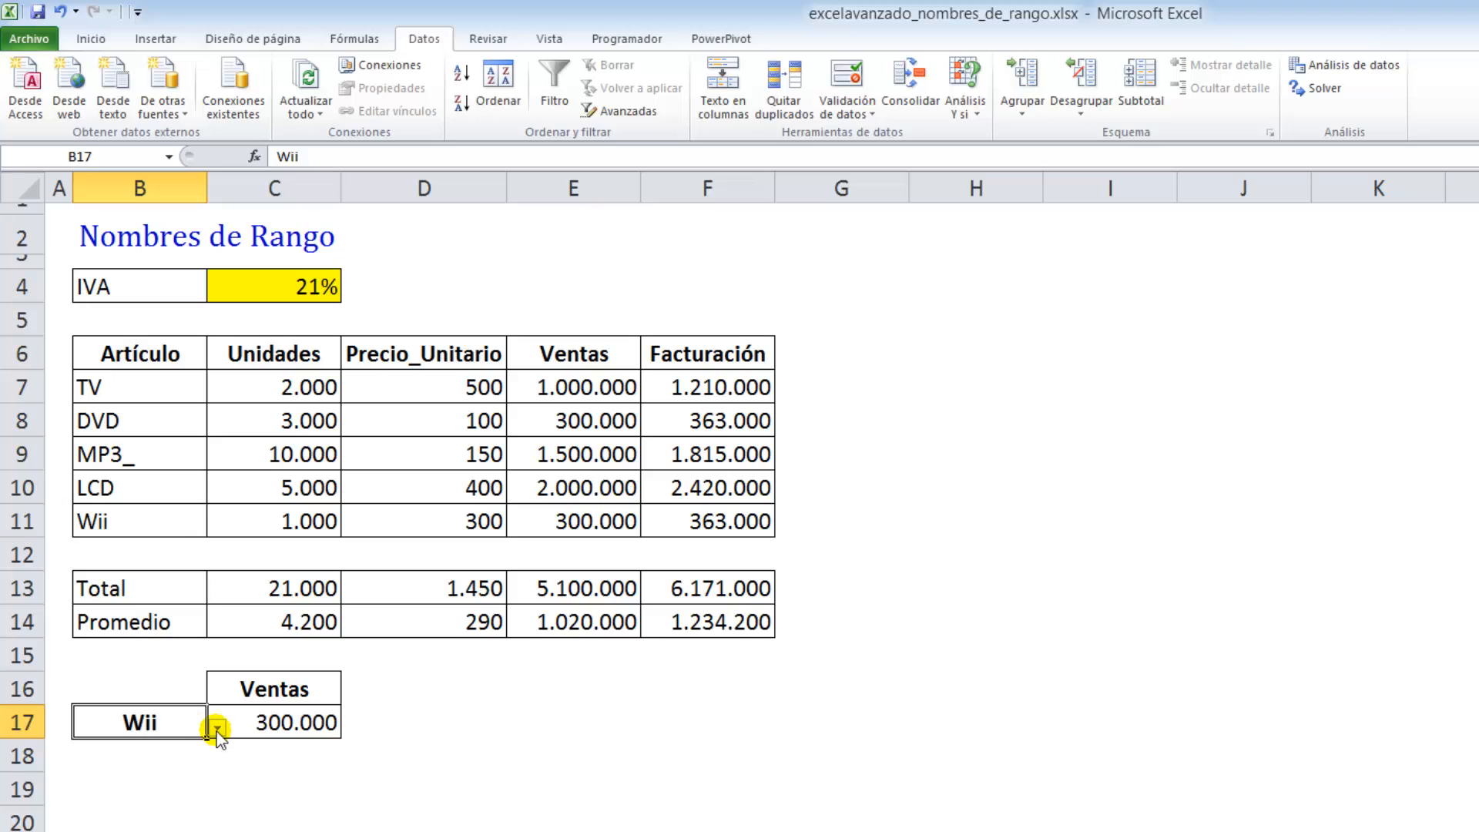
pyautogui.click(218, 726)
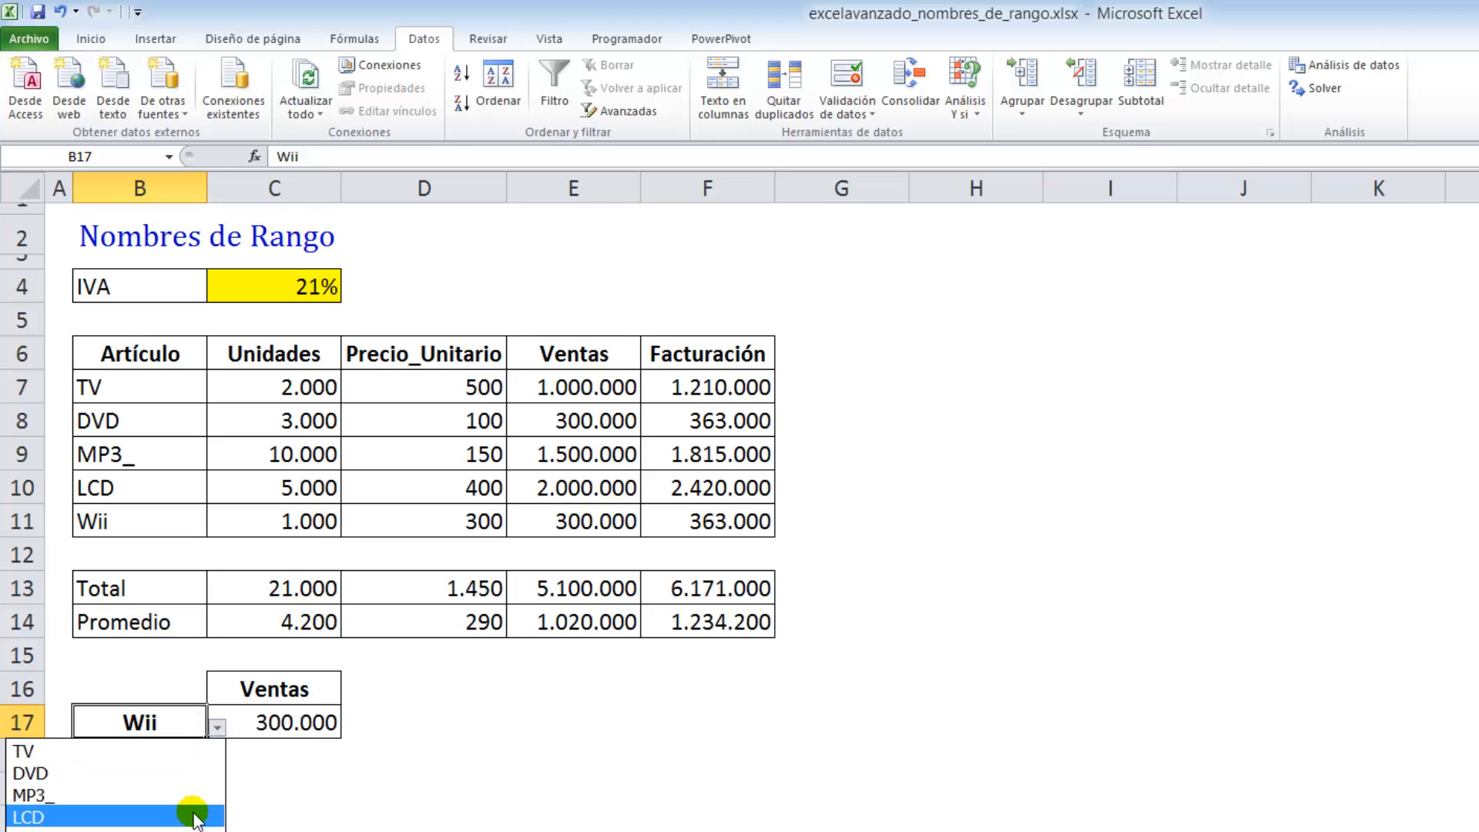
pyautogui.click(194, 774)
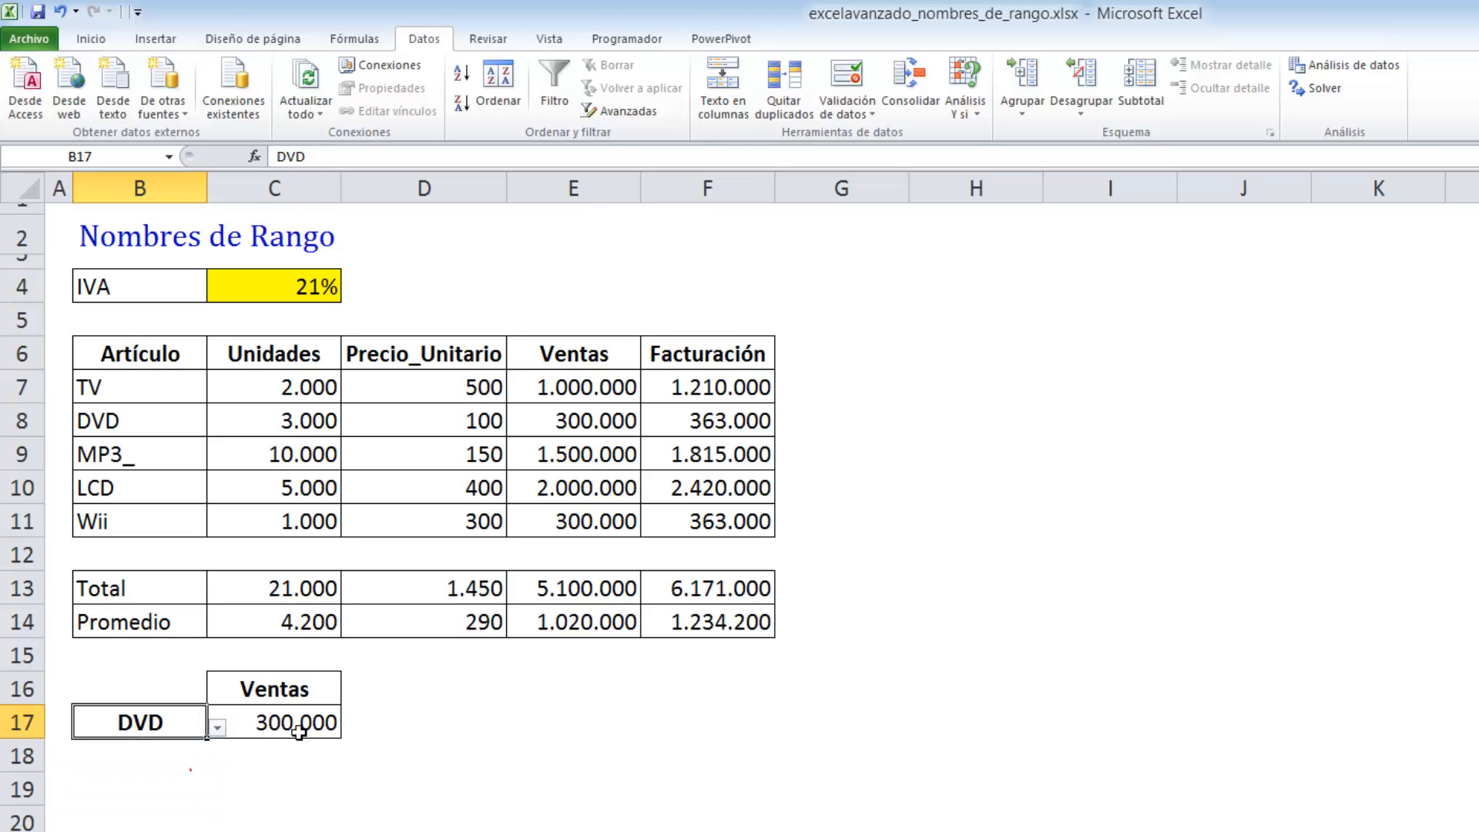
pyautogui.click(294, 701)
pyautogui.click(350, 698)
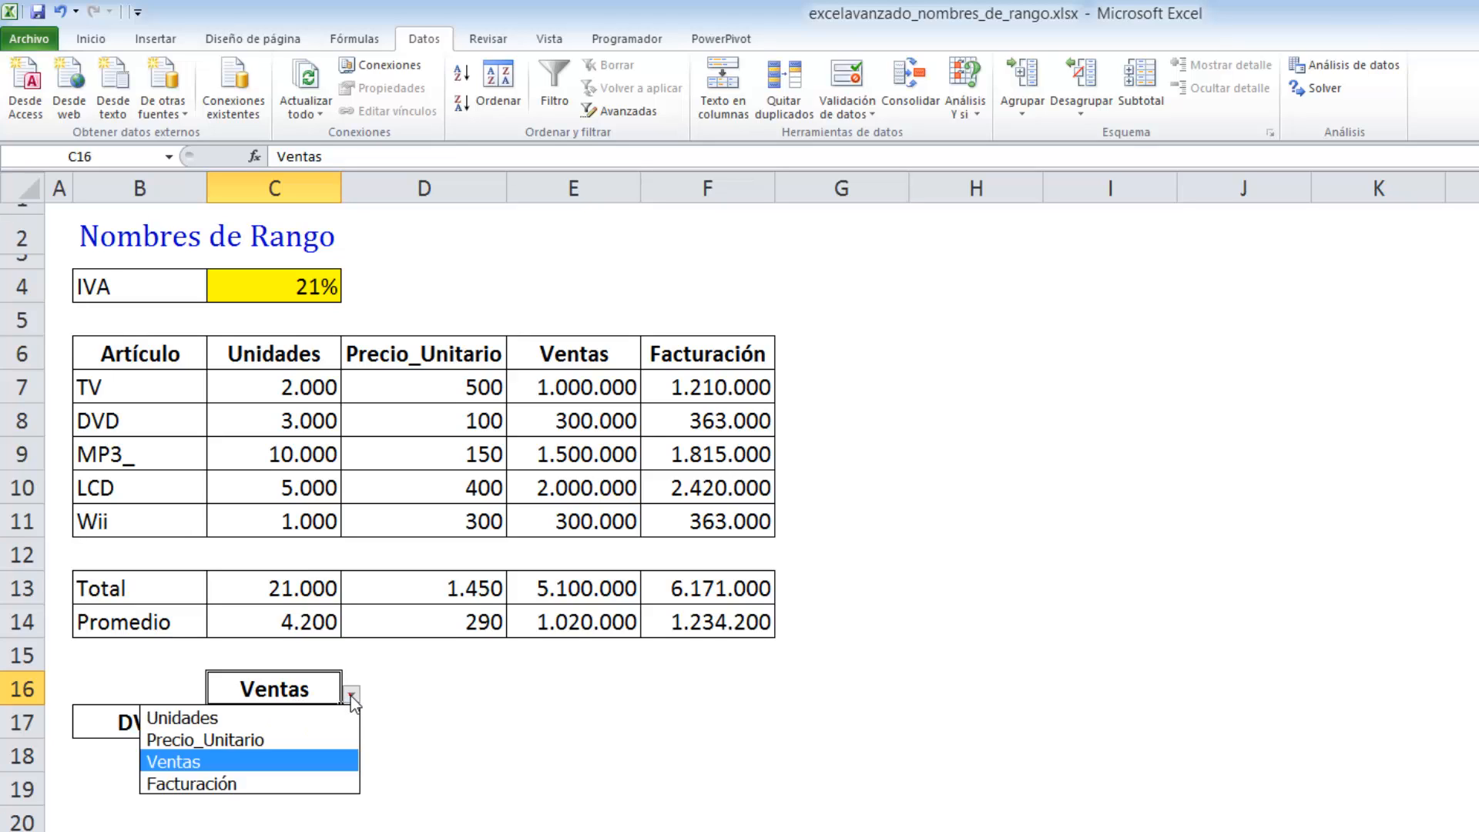
pyautogui.click(320, 782)
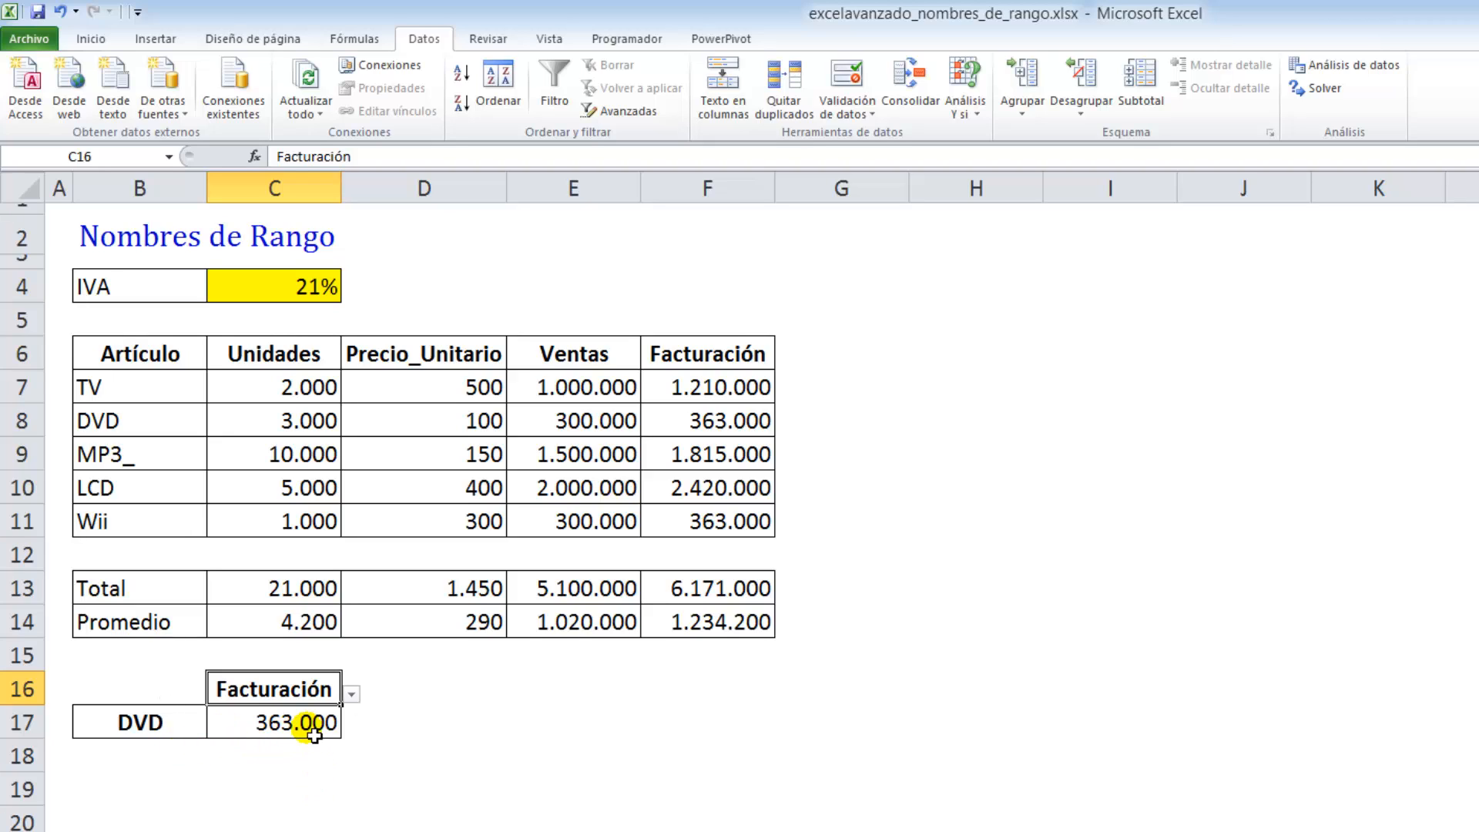
pyautogui.click(362, 765)
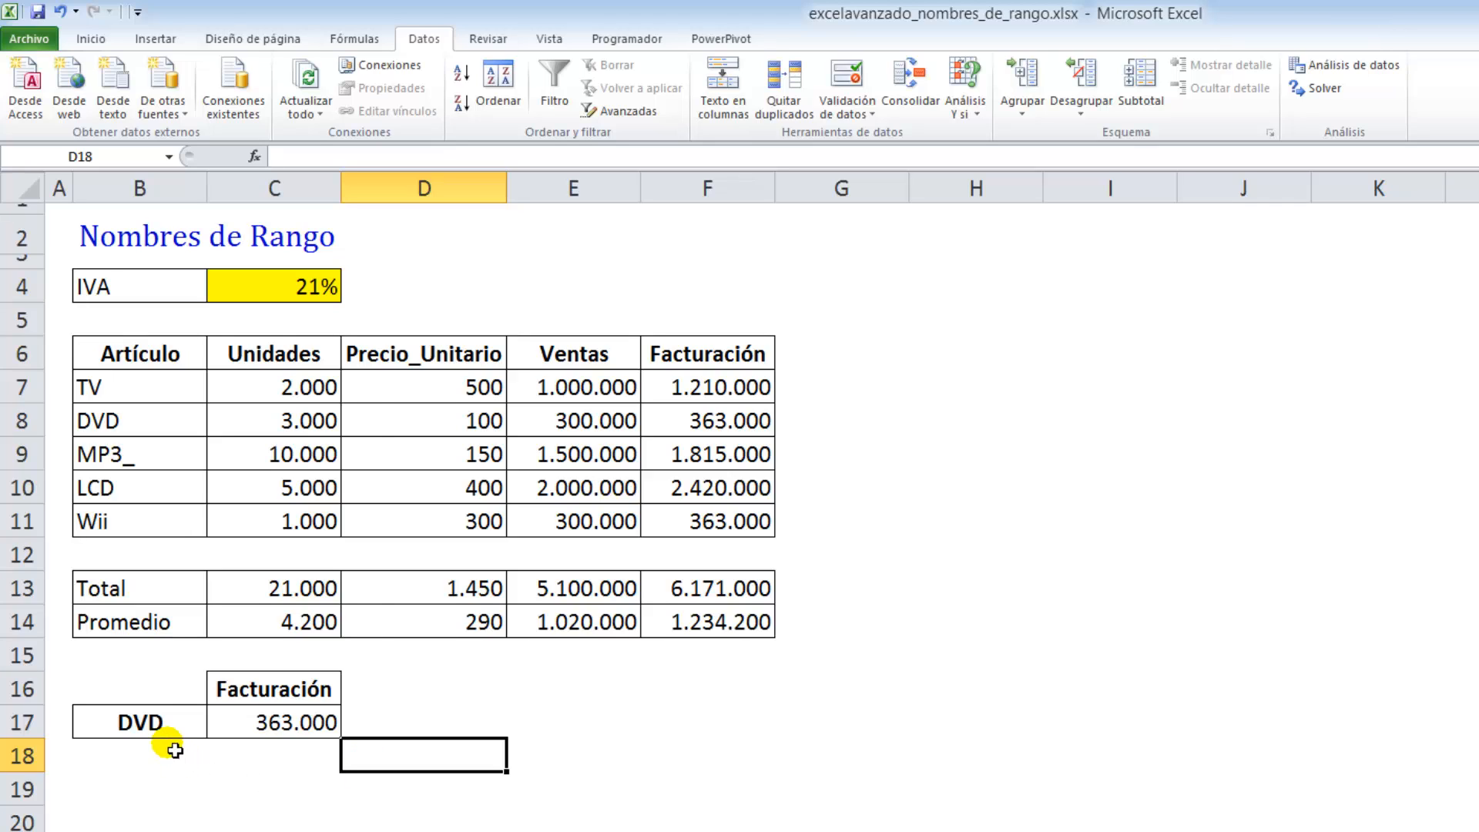
# - Remove the trailing underscore from the article name in B9, making it MP3
pyautogui.click(180, 464)
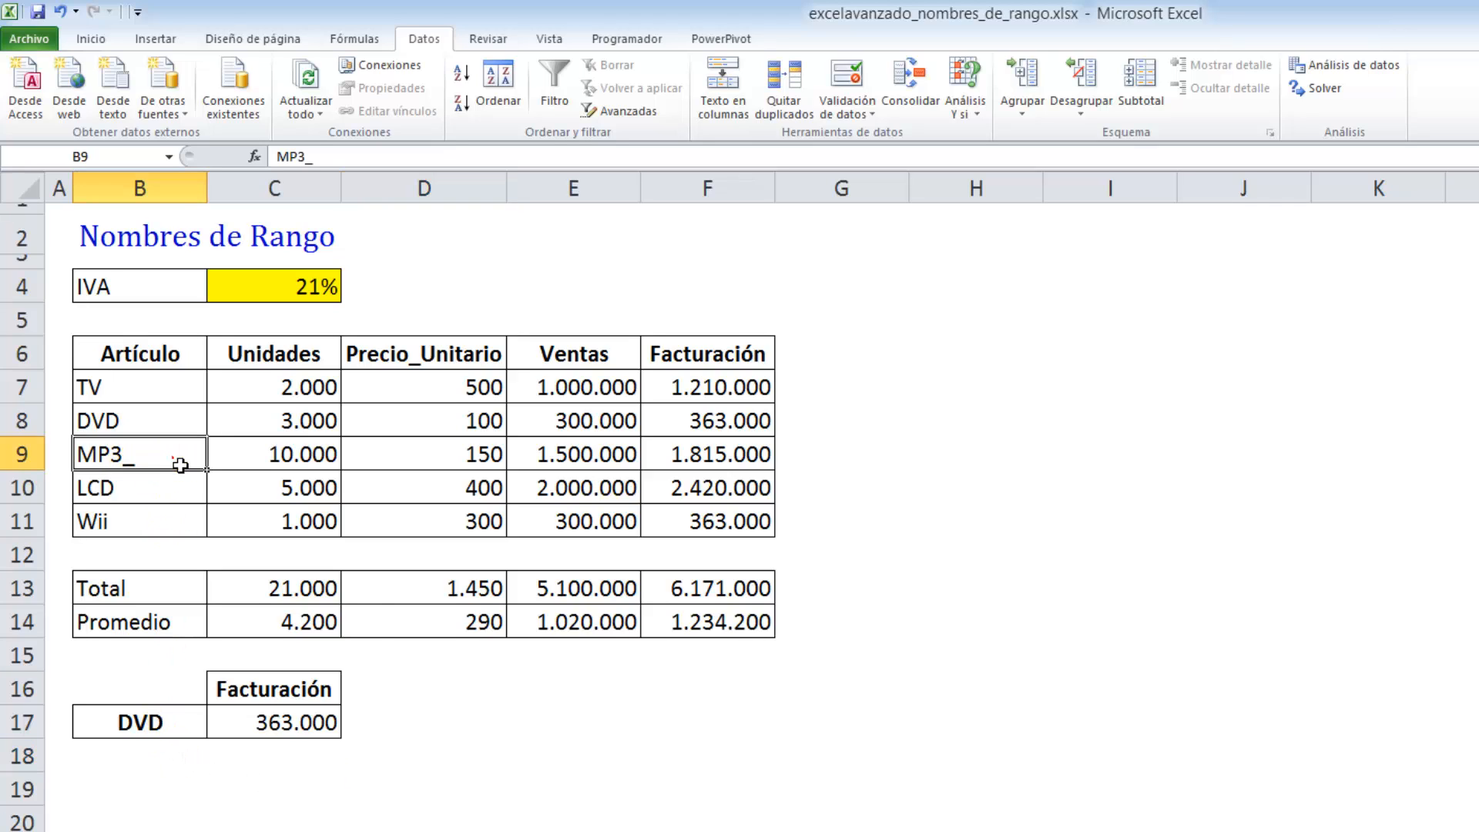
pyautogui.doubleClick(171, 461)
pyautogui.press('BackSpace')
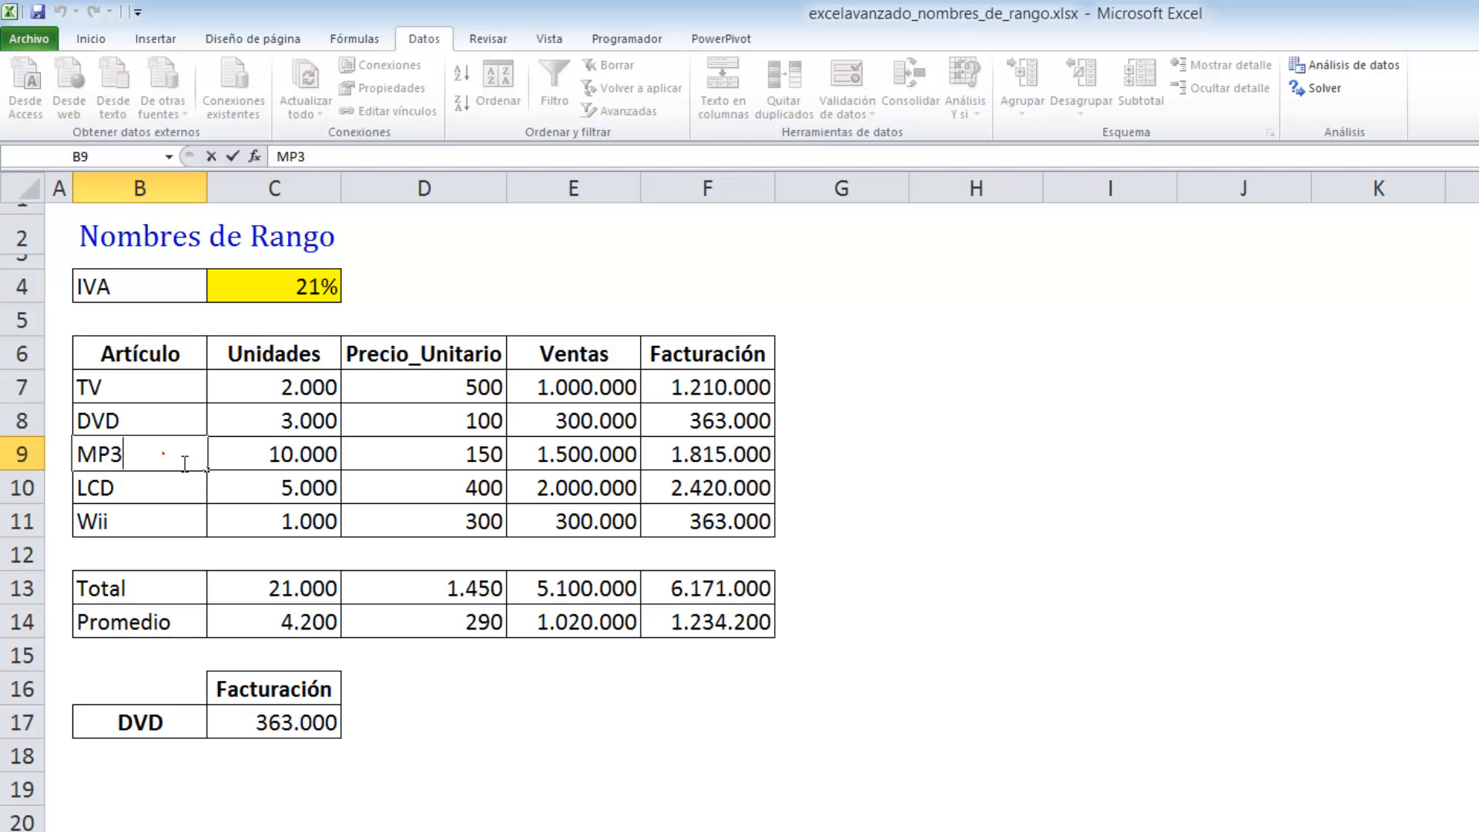
pyautogui.press('Return')
pyautogui.click(180, 461)
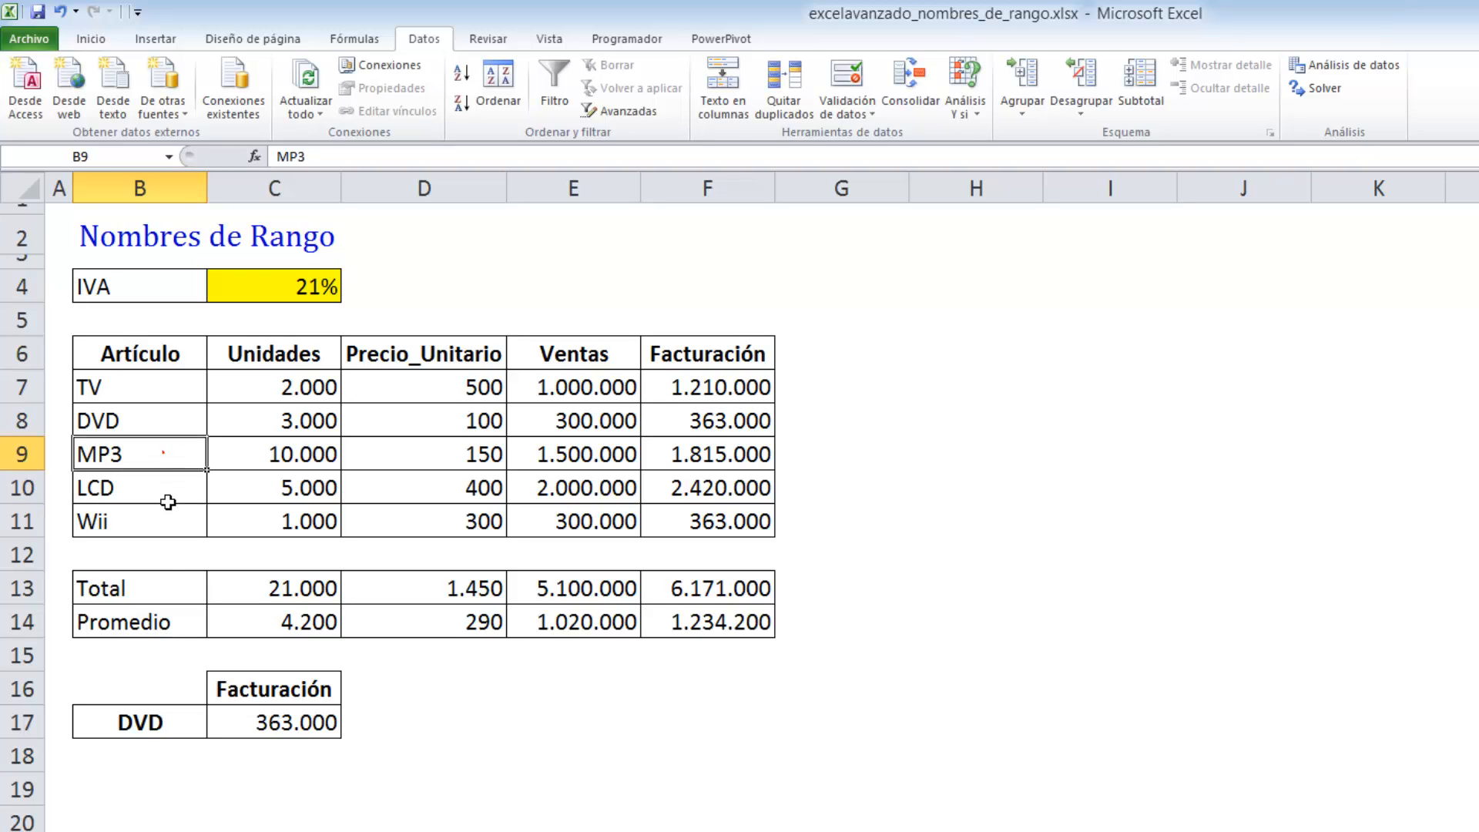
# - Choose MP3 from the article dropdown in B17
pyautogui.click(165, 720)
pyautogui.click(218, 727)
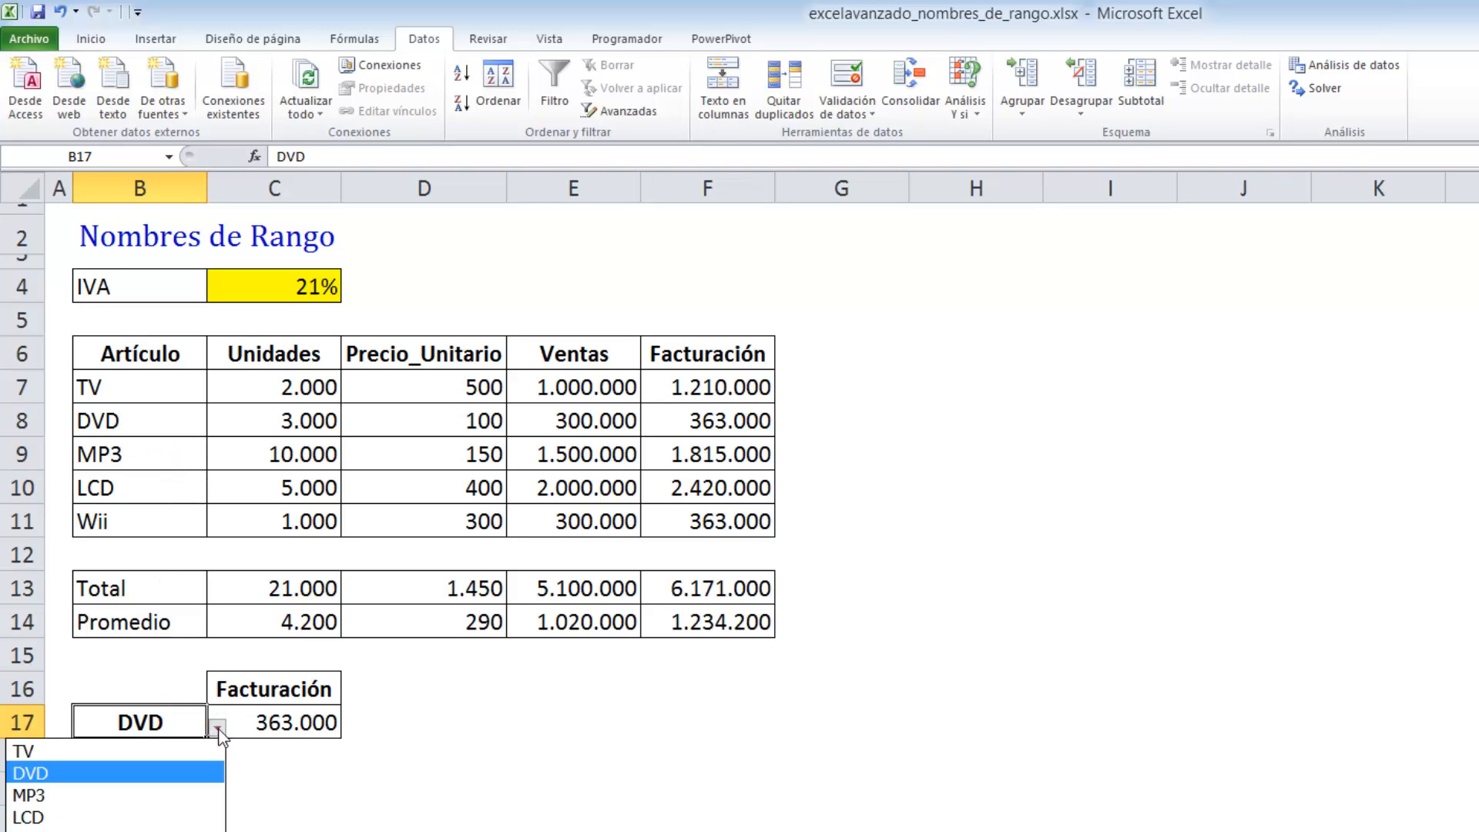
pyautogui.click(192, 795)
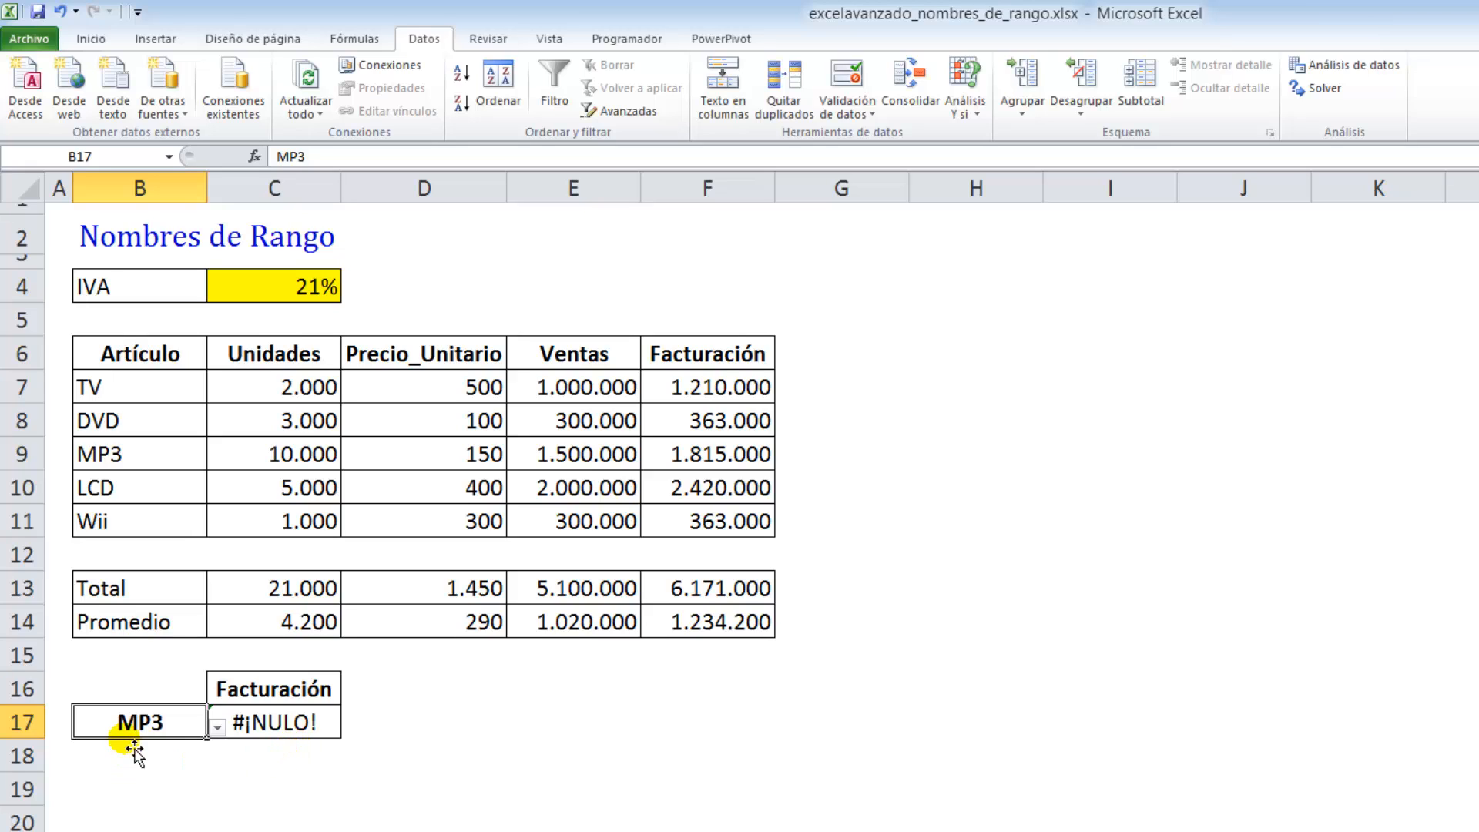
# - Restore the underscore in the article name in B9, making it MP3_
pyautogui.doubleClick(154, 453)
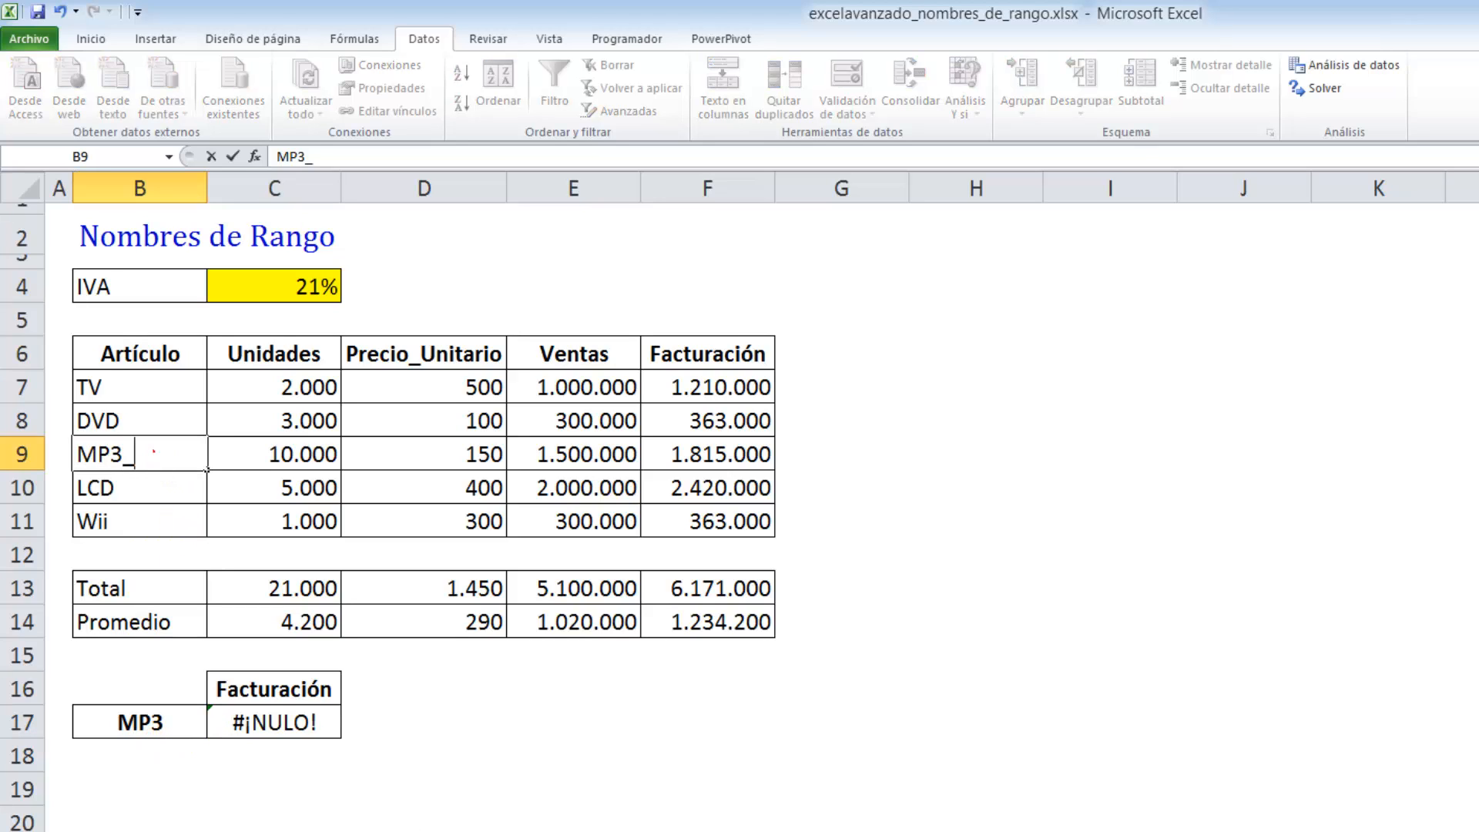
pyautogui.write('_')
pyautogui.press('Return')
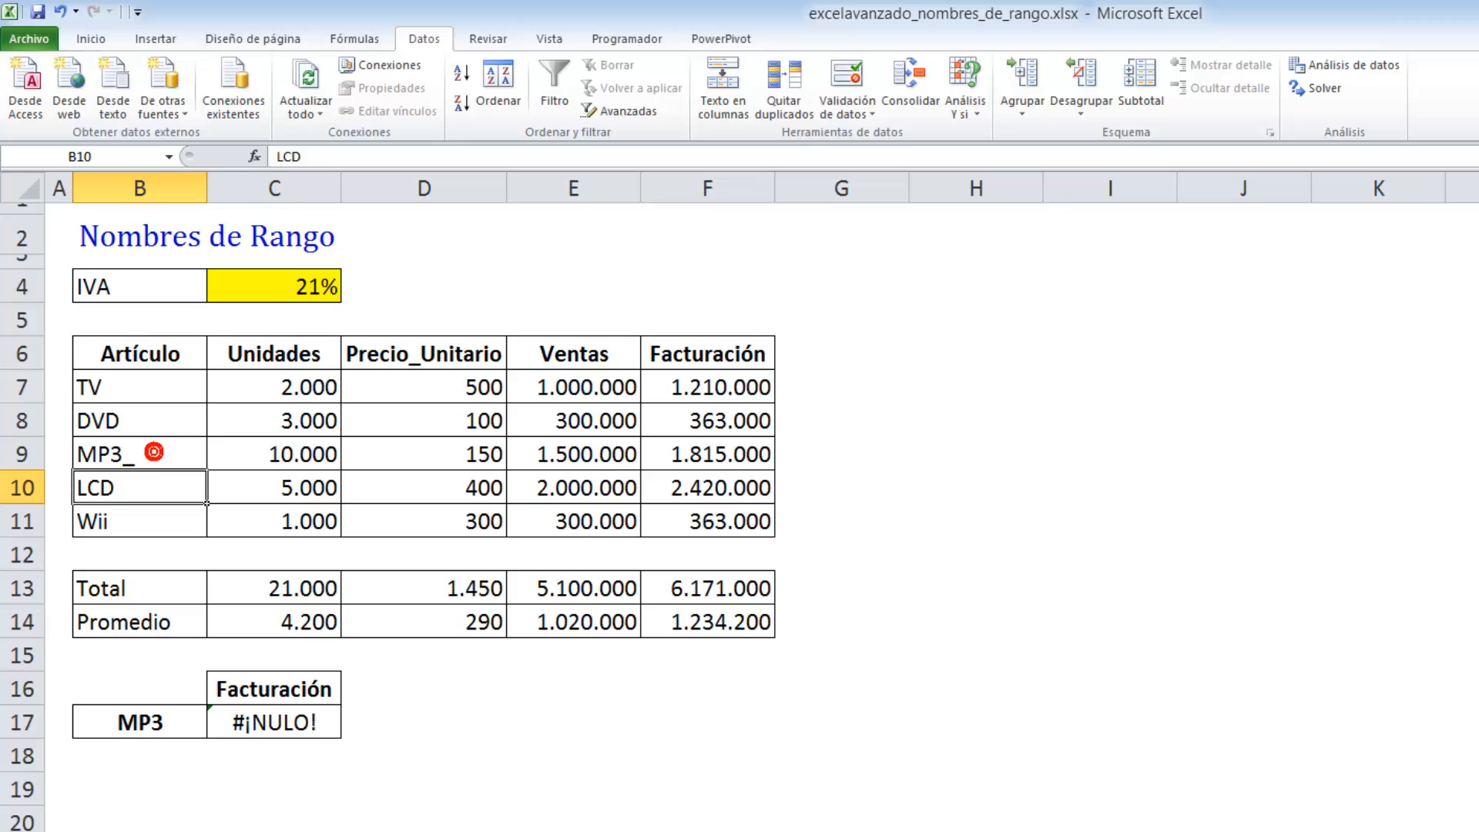
# - Choose MP3_ from the article dropdown in B17
pyautogui.click(147, 732)
pyautogui.click(218, 727)
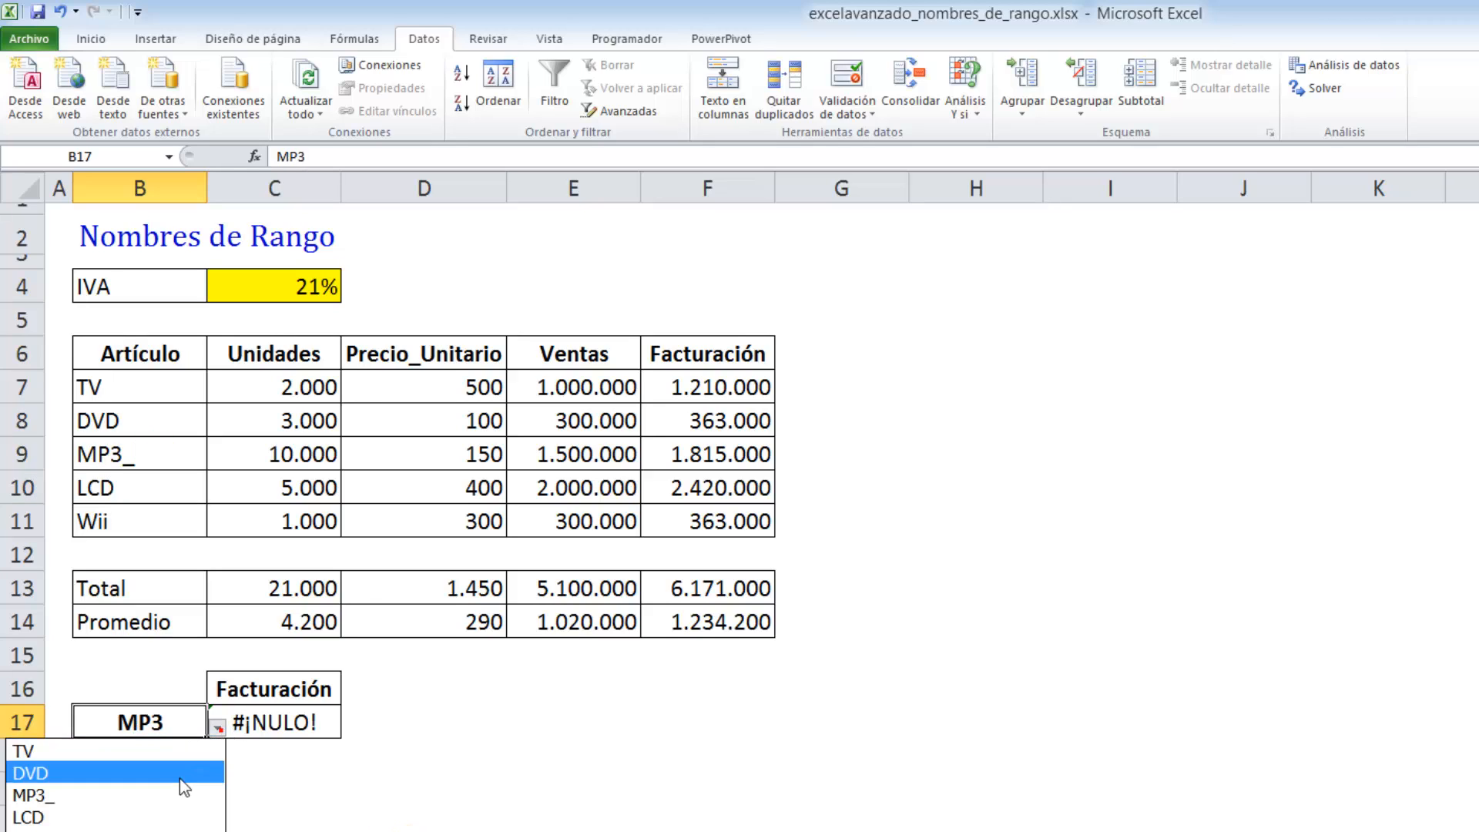
pyautogui.click(186, 793)
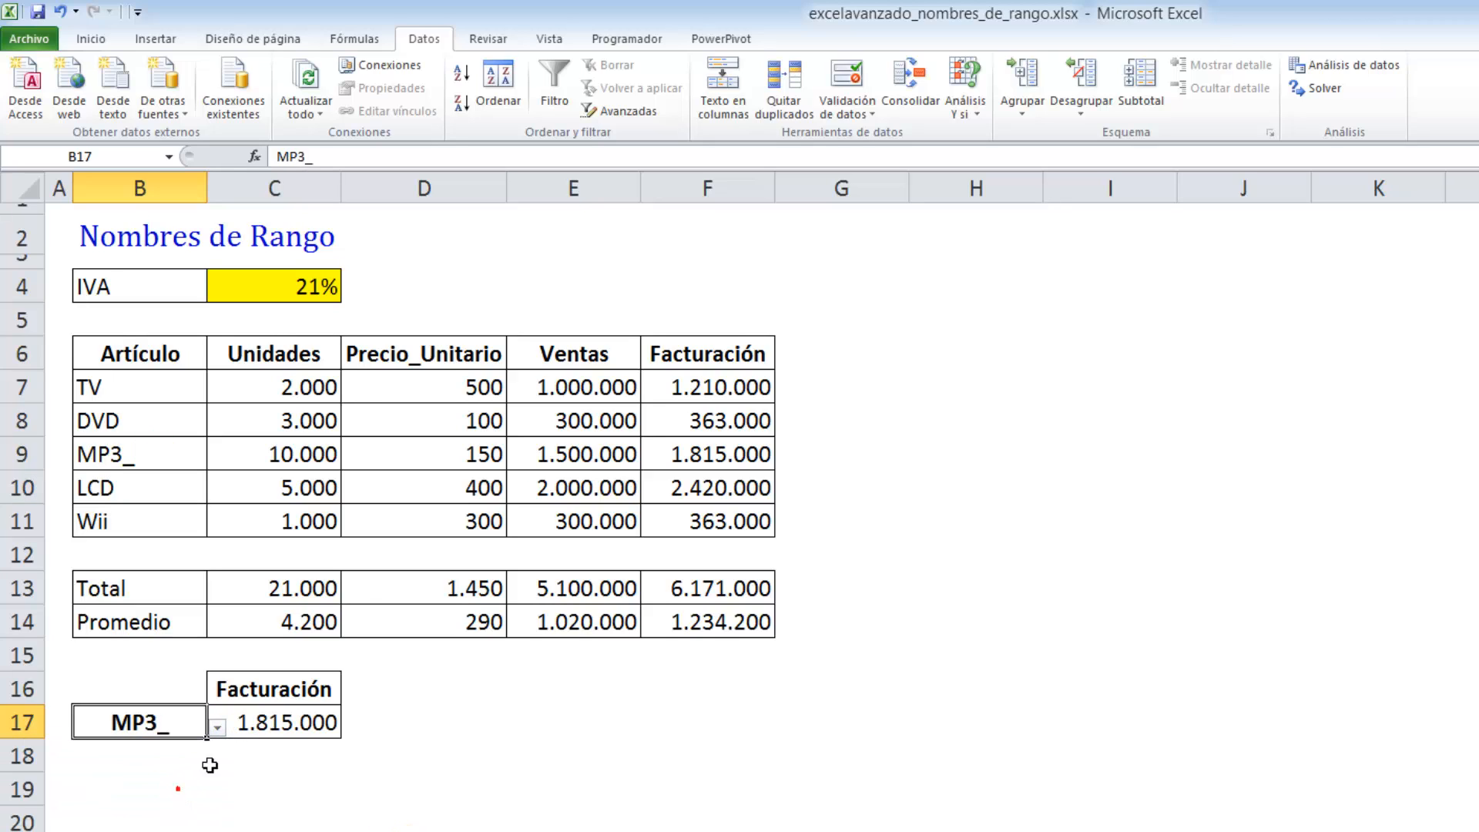
pyautogui.click(272, 763)
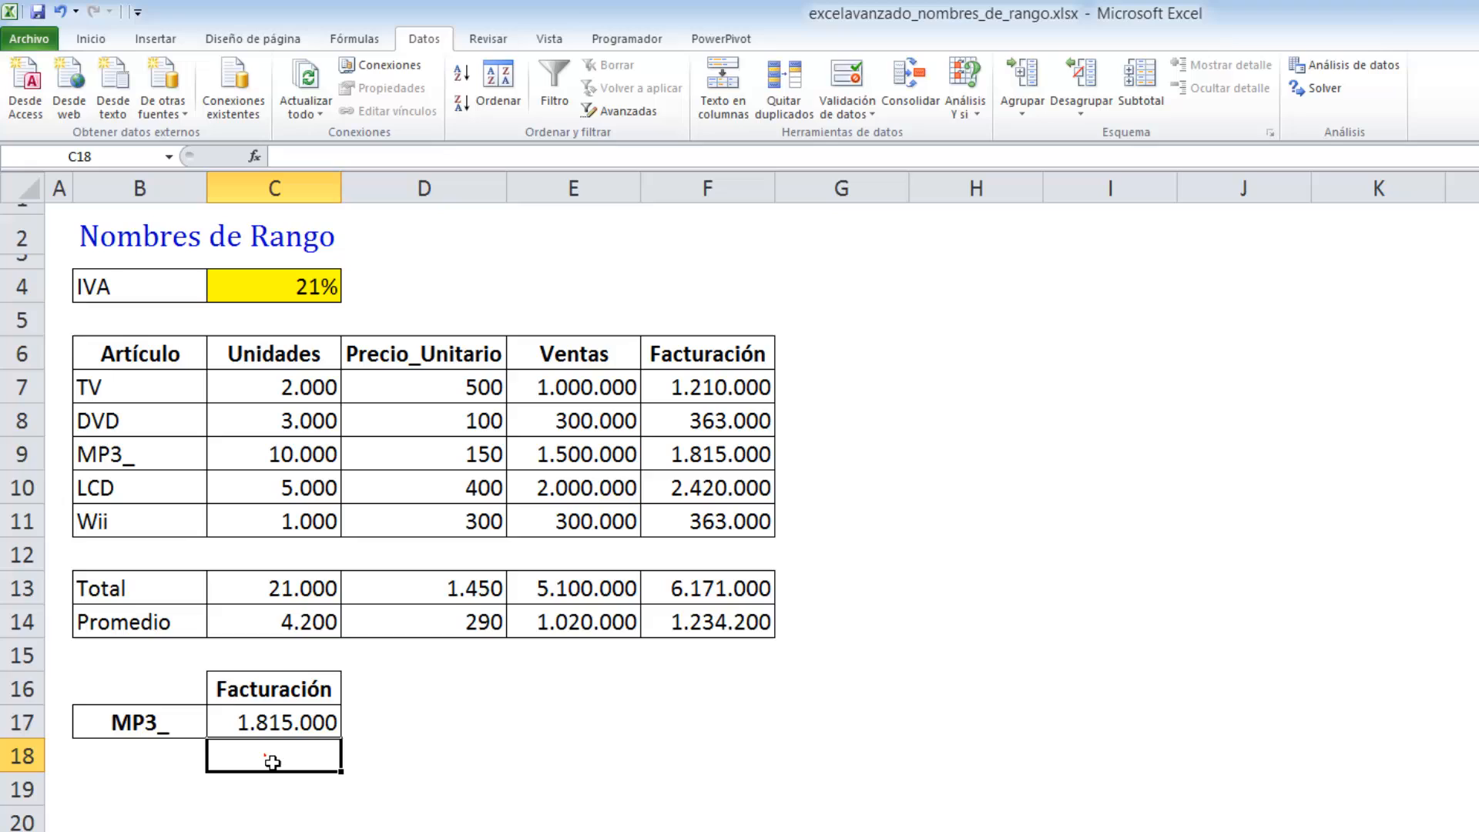
# - Examine the Ventas formula in E9 and the total formula in E13 without changing them
pyautogui.click(497, 801)
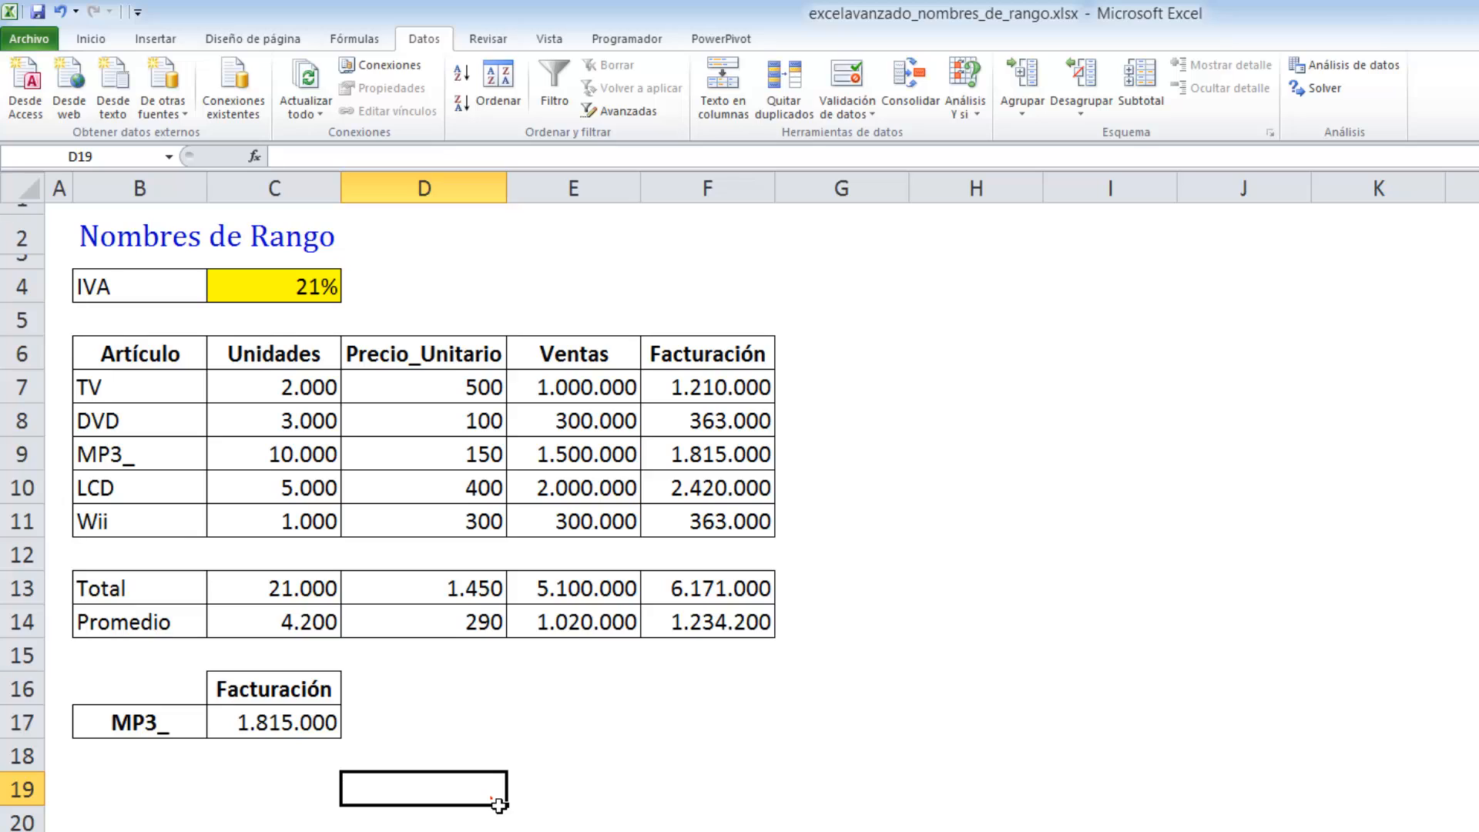
pyautogui.click(608, 462)
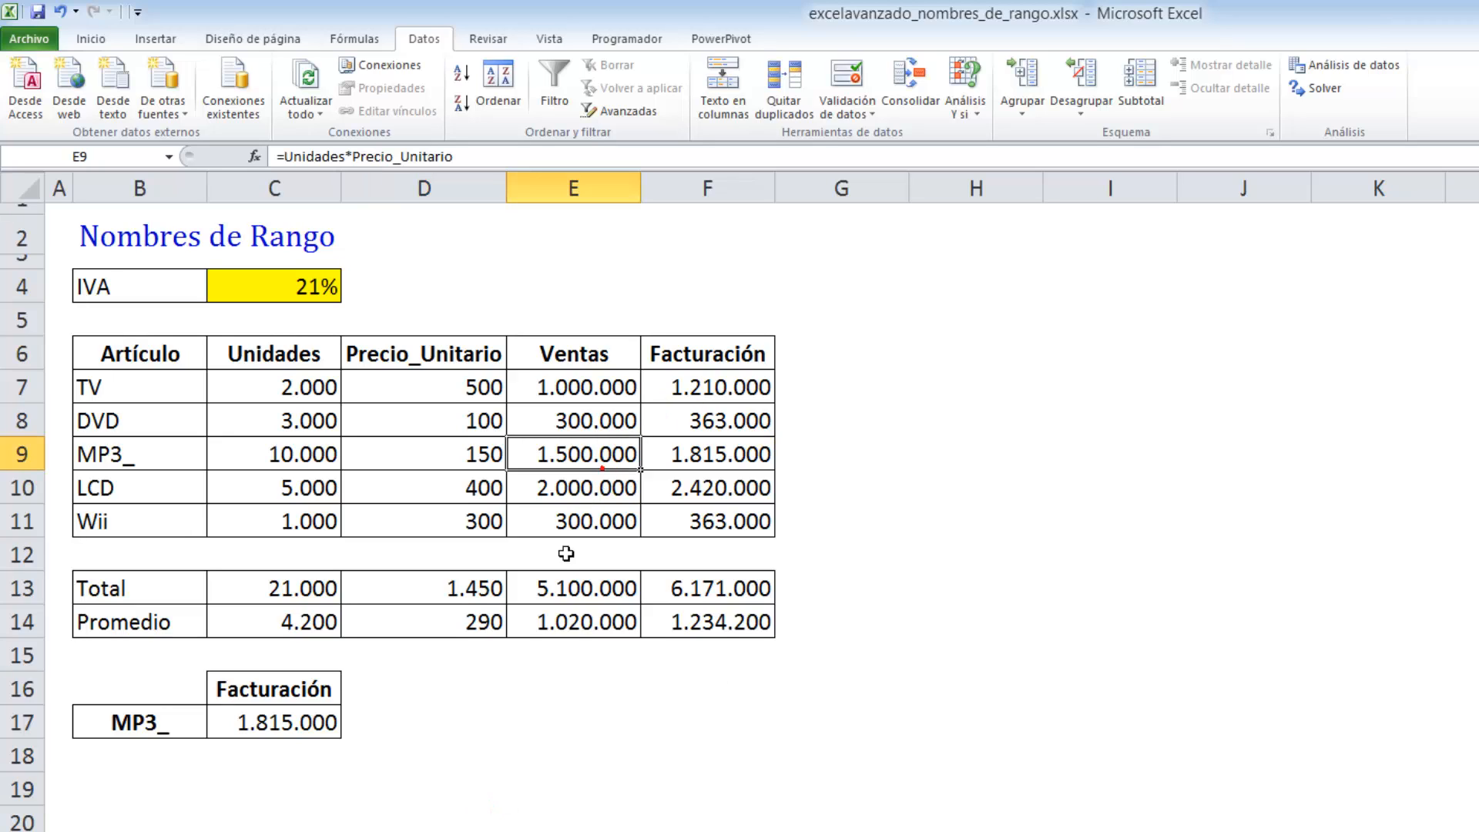
pyautogui.click(567, 592)
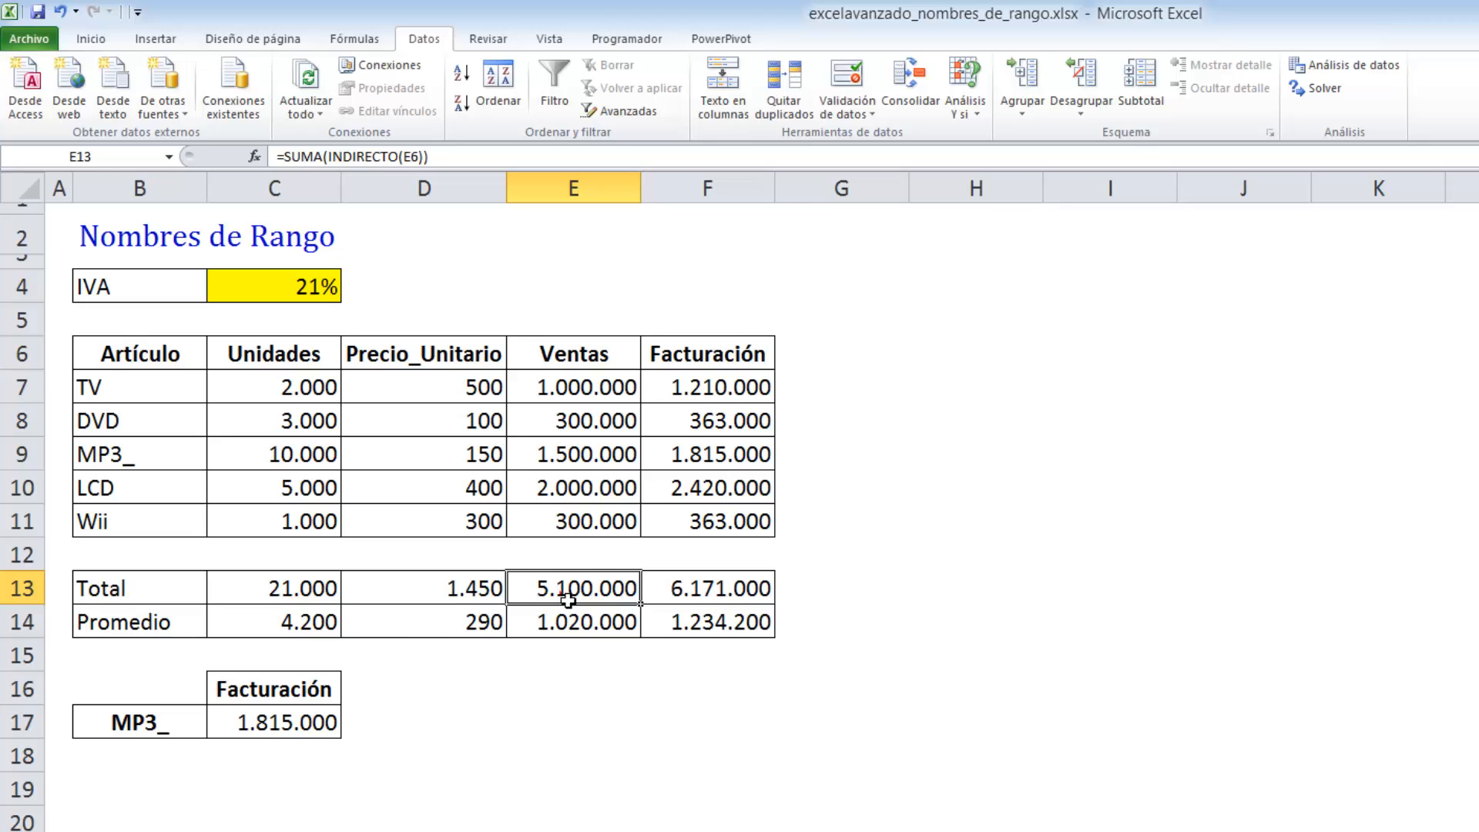
pyautogui.doubleClick(568, 600)
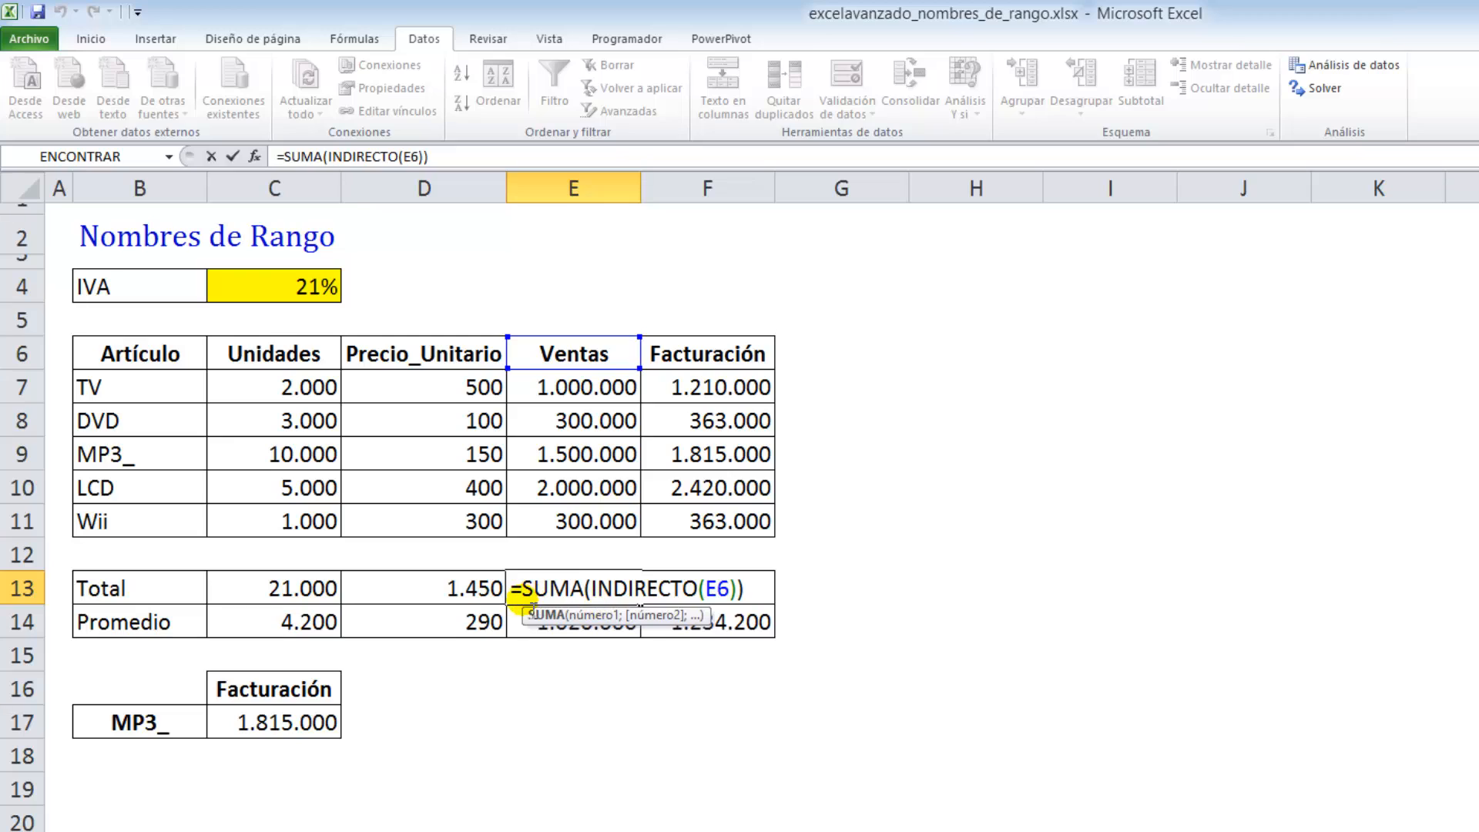
pyautogui.press('Escape')
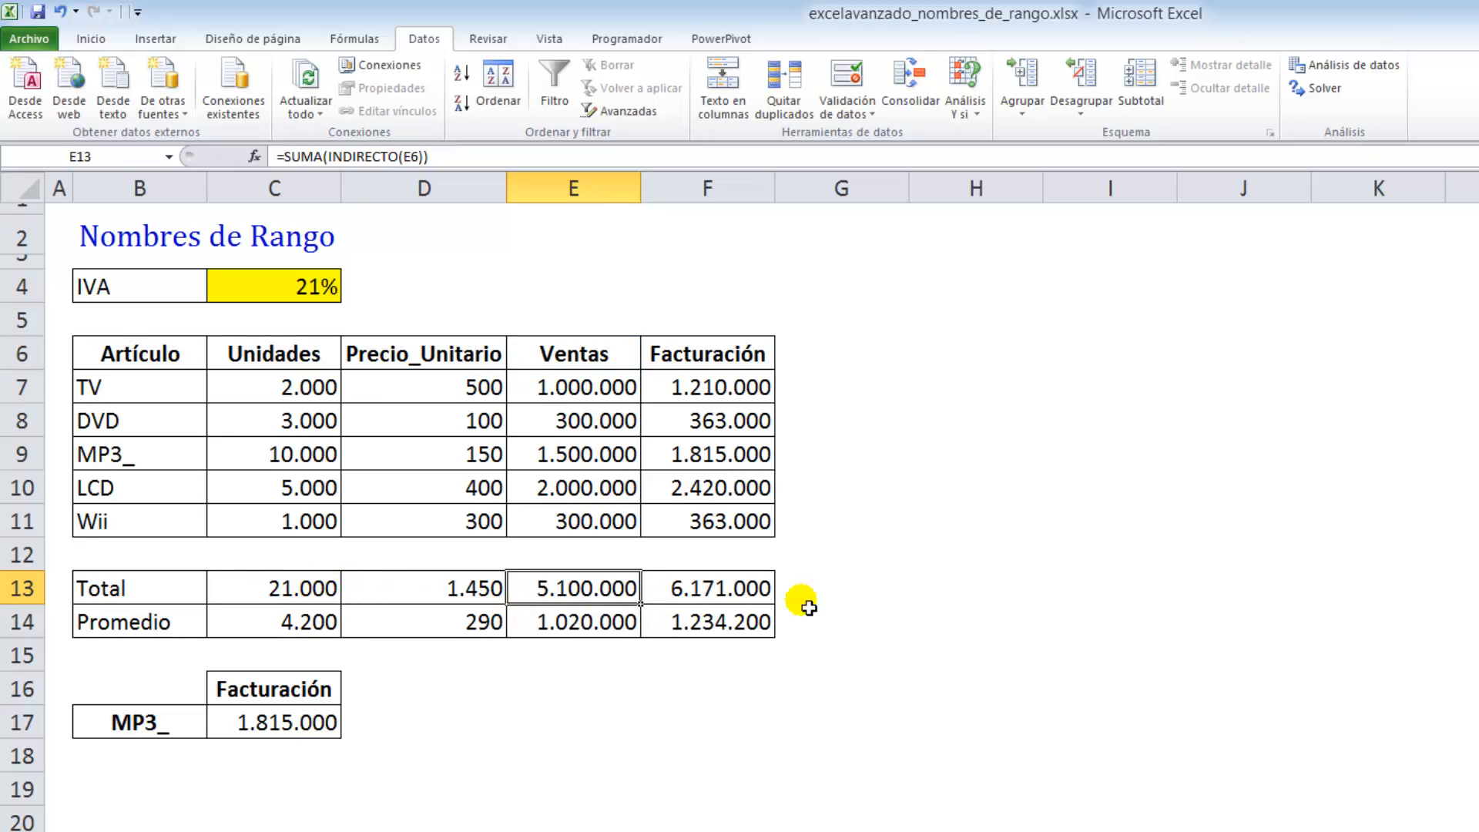
pyautogui.click(933, 590)
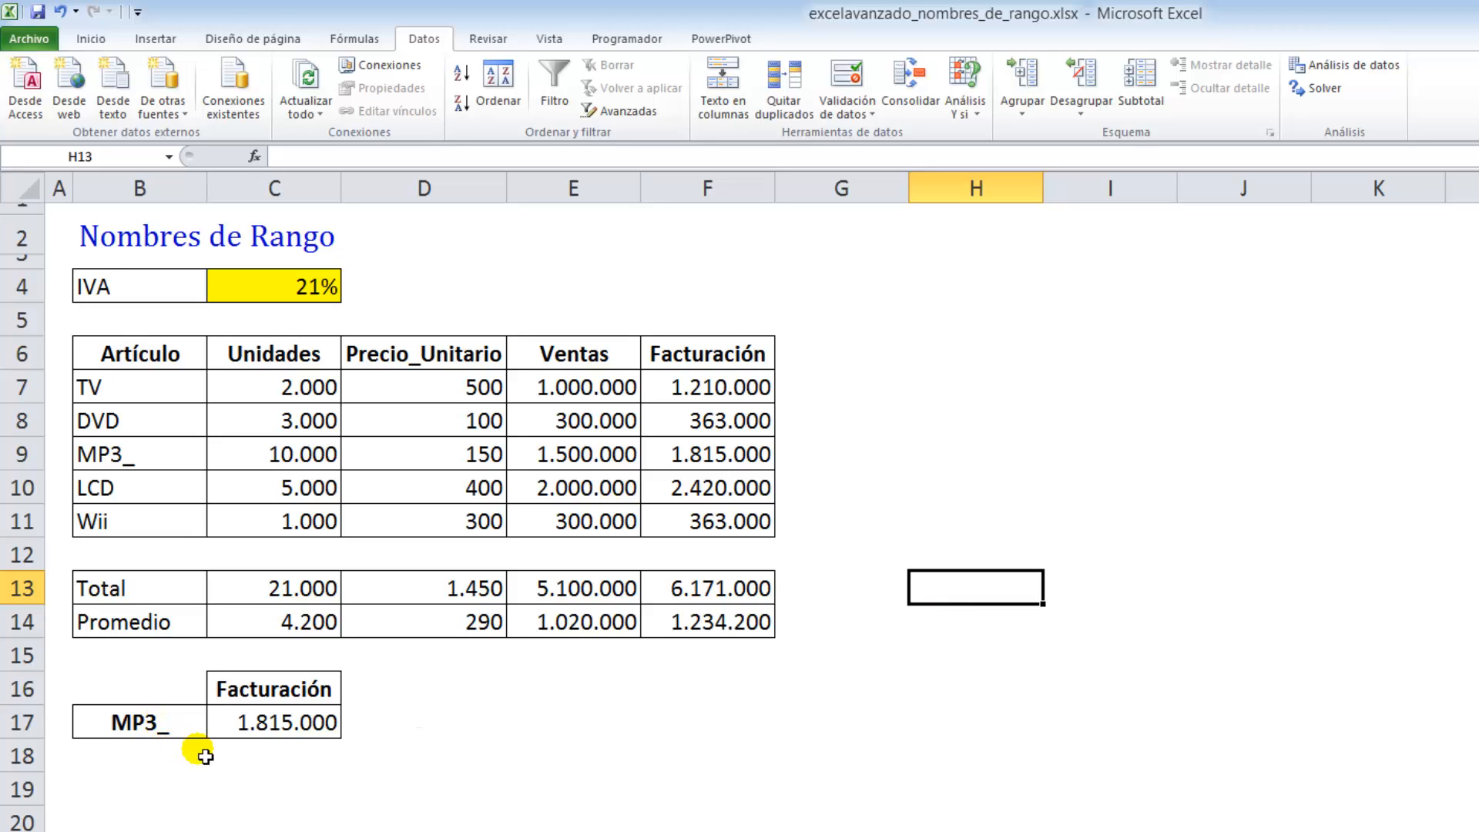
# - Choose Ventas from the dropdown in C16 and LCD from the dropdown in B17
pyautogui.click(183, 725)
pyautogui.click(333, 724)
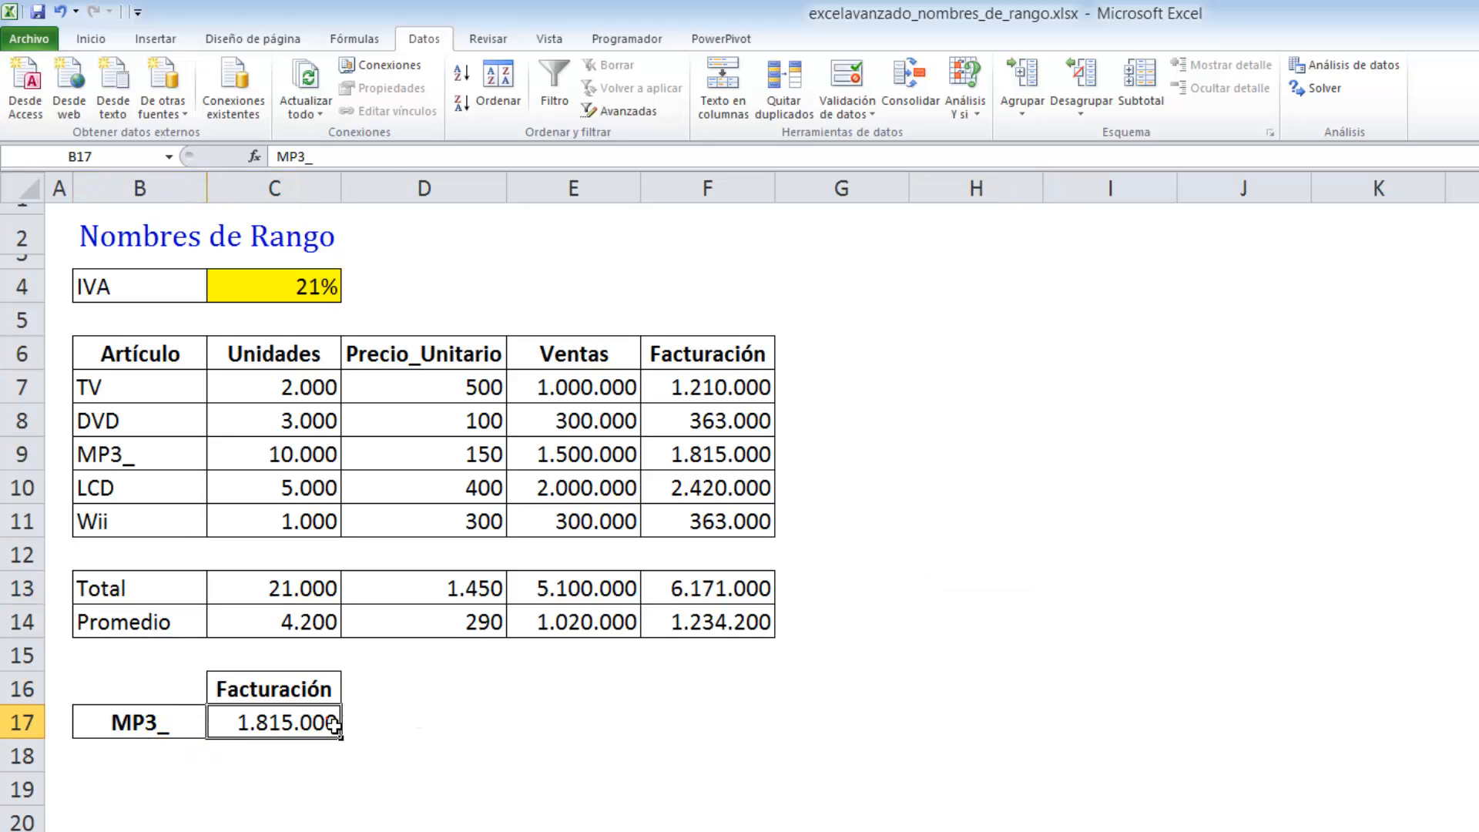
pyautogui.click(319, 691)
pyautogui.click(350, 695)
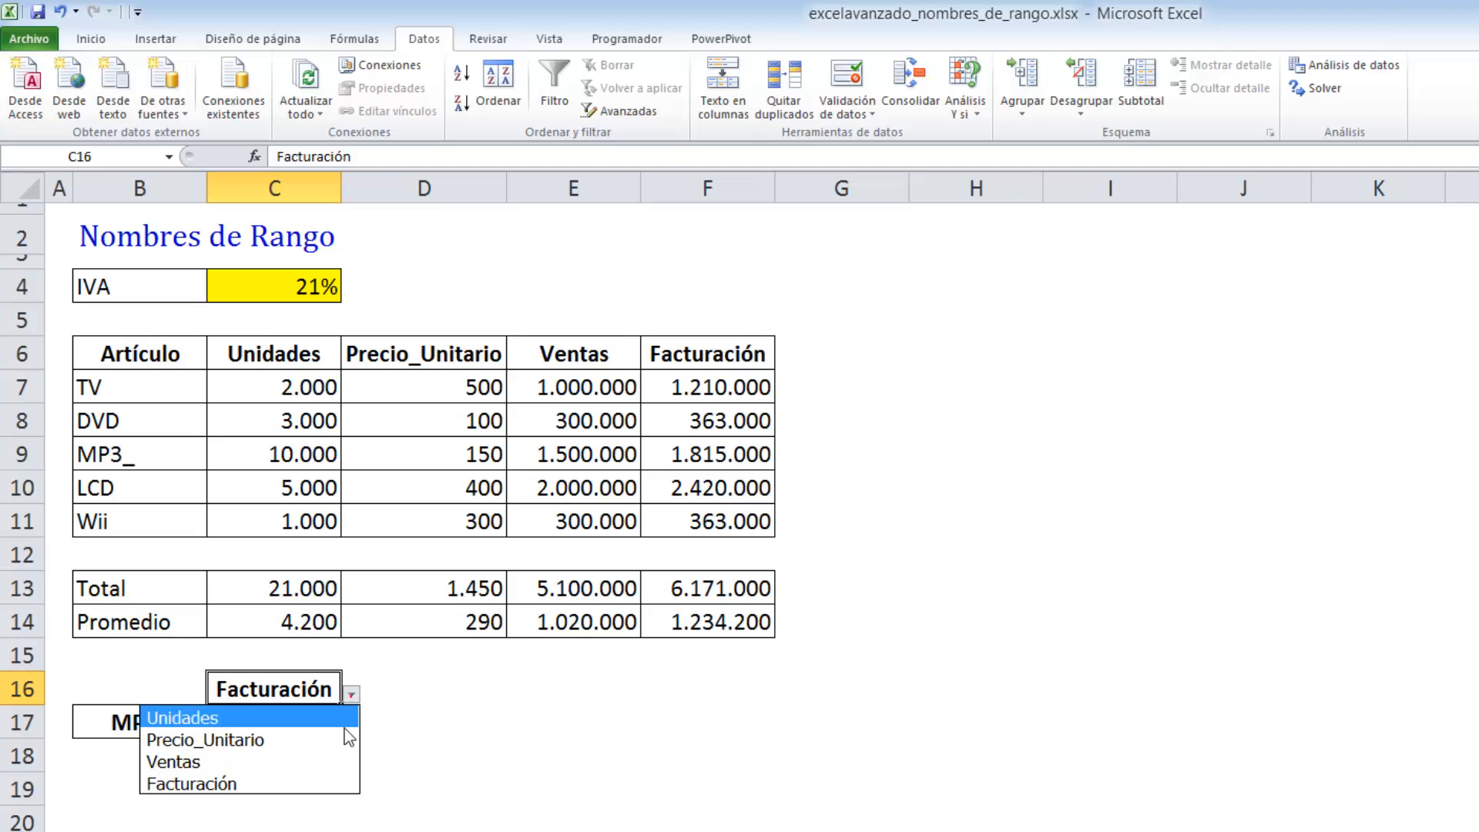
pyautogui.click(341, 761)
pyautogui.click(162, 732)
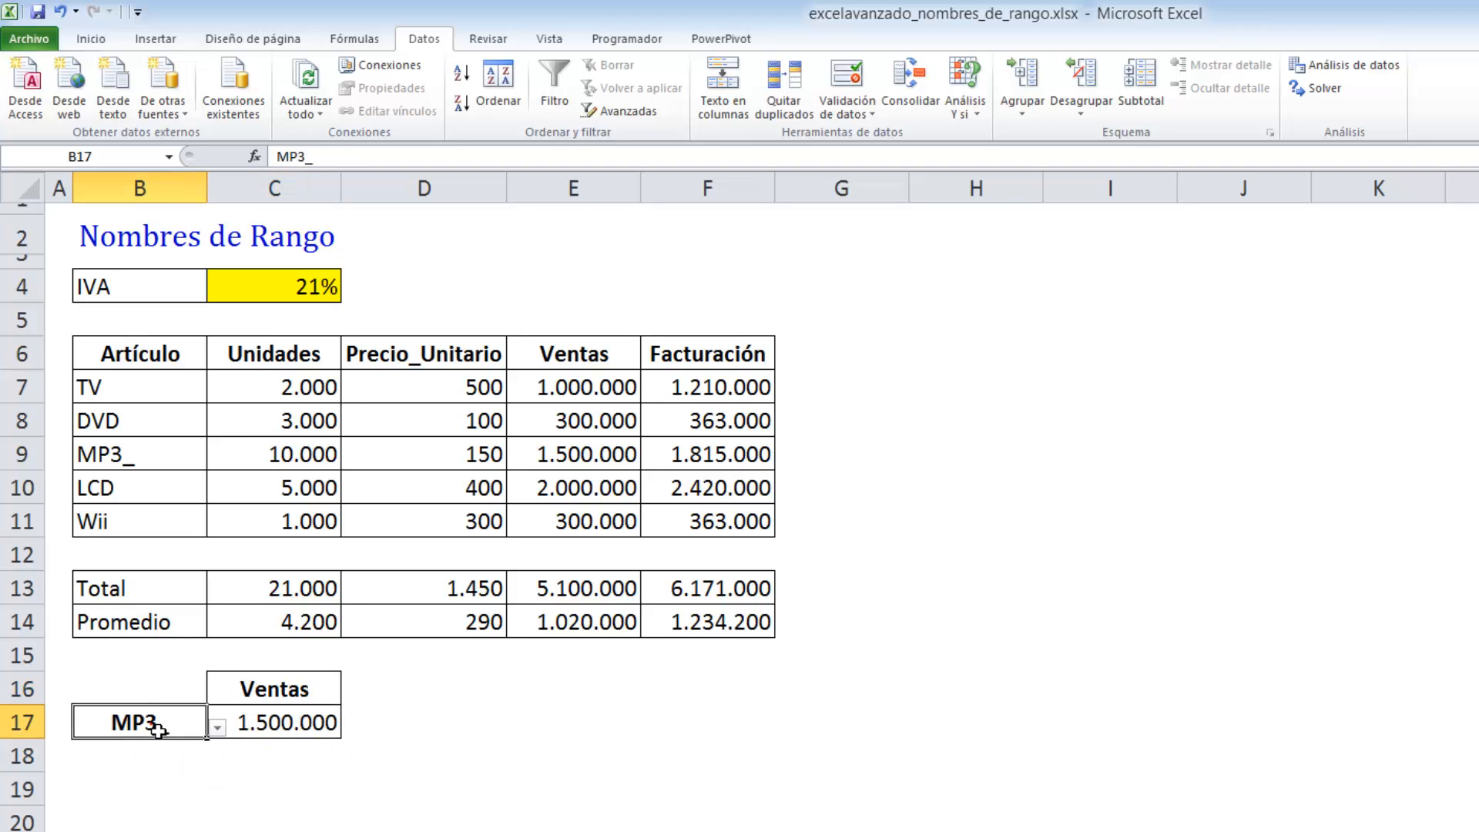
pyautogui.click(218, 727)
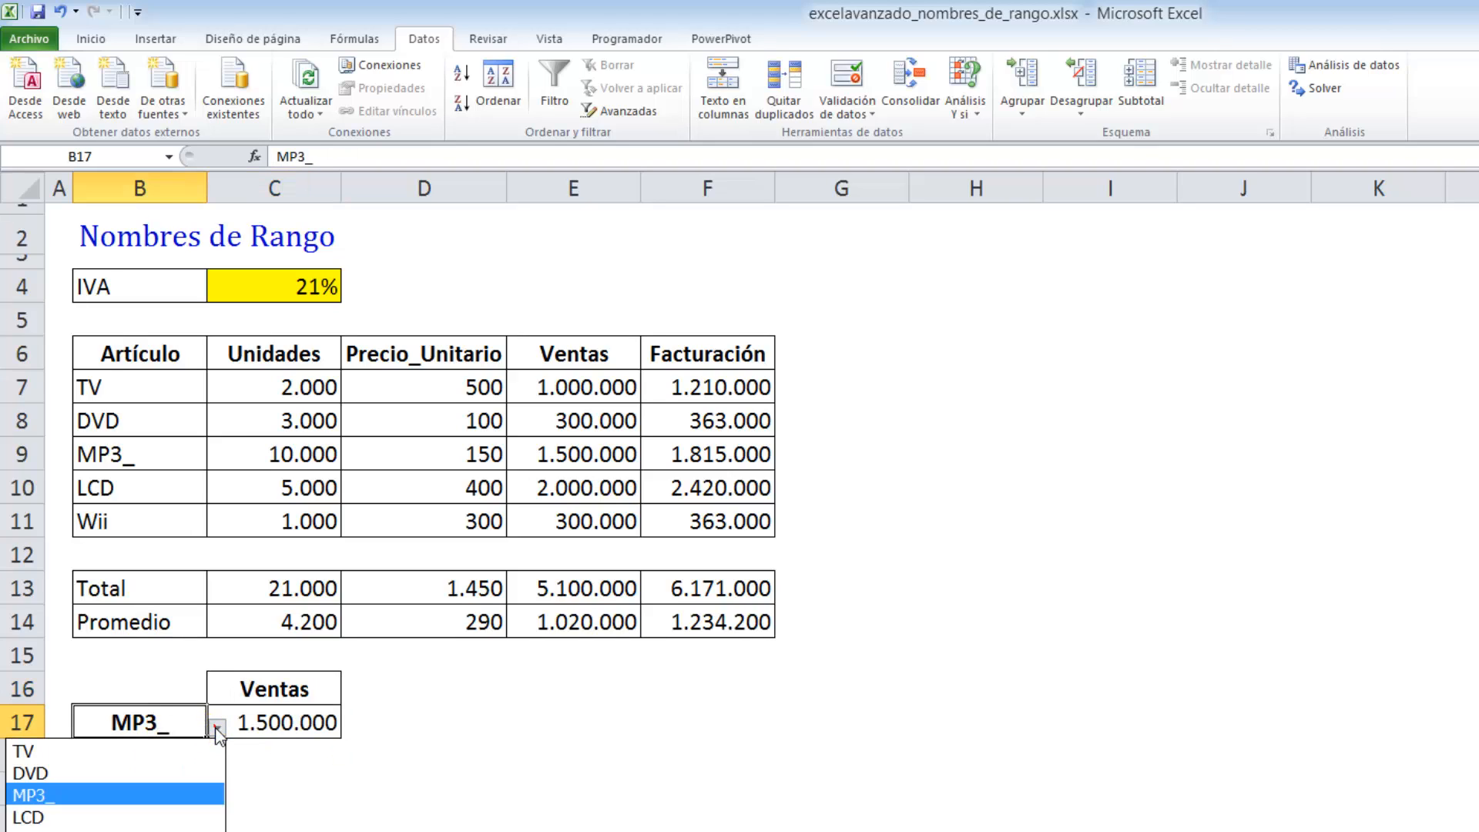
pyautogui.click(197, 814)
pyautogui.click(334, 805)
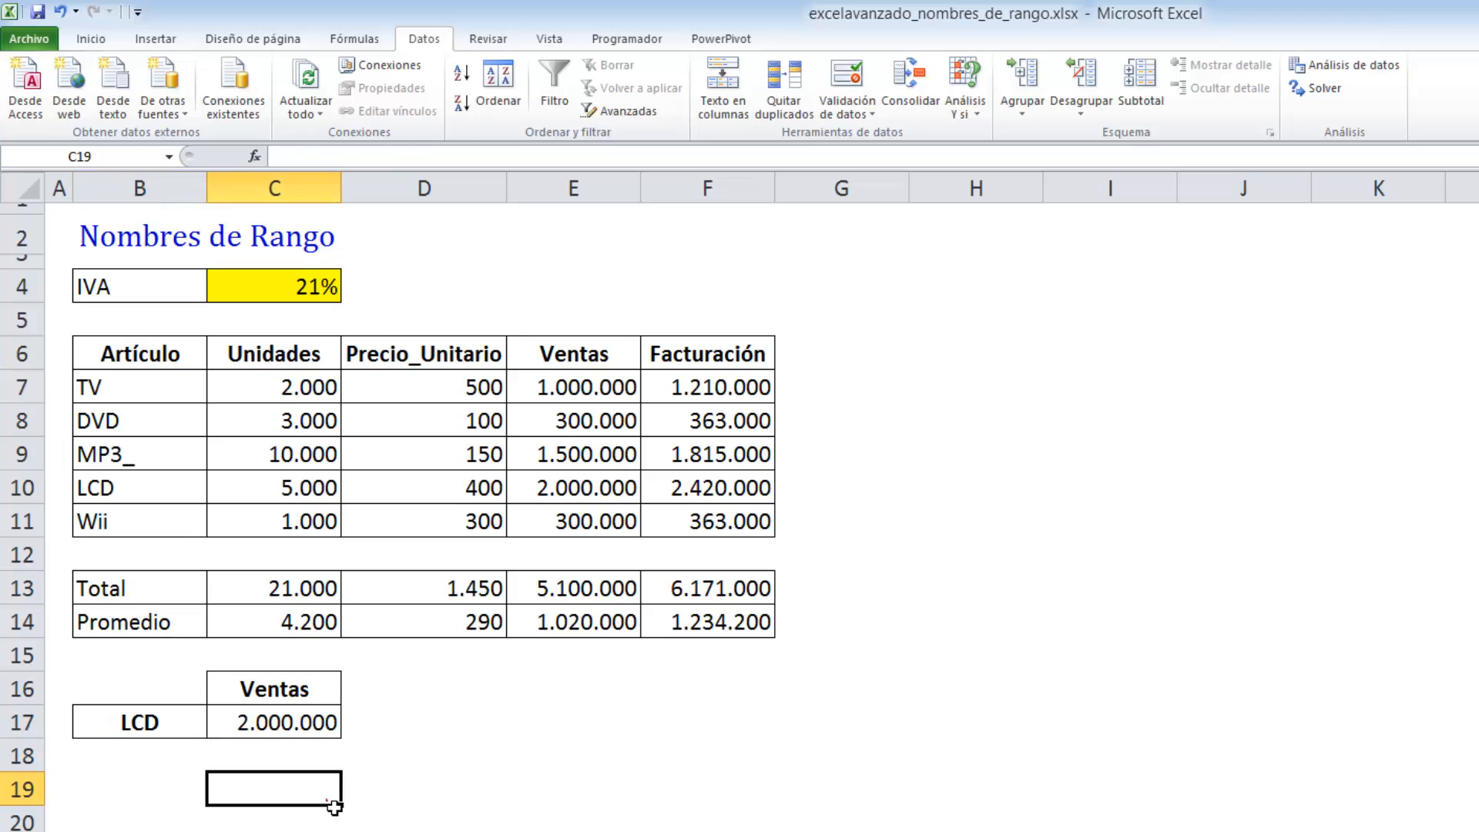